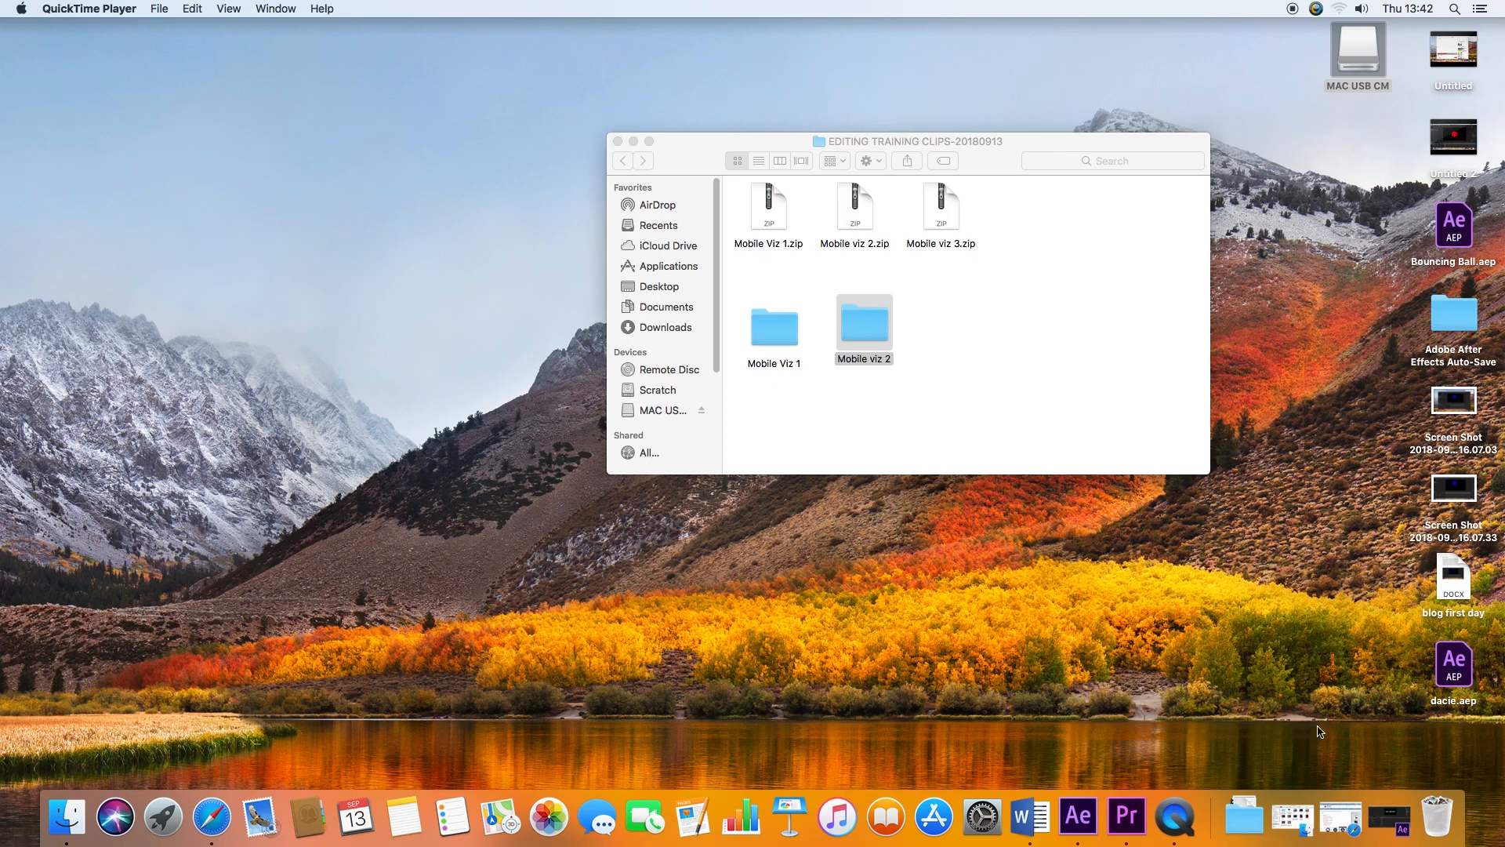
Open the Practical Skills section of the Moodle course page in Safari and download the EDITING TRAINING CLIPS folder.
left_click(1338, 820)
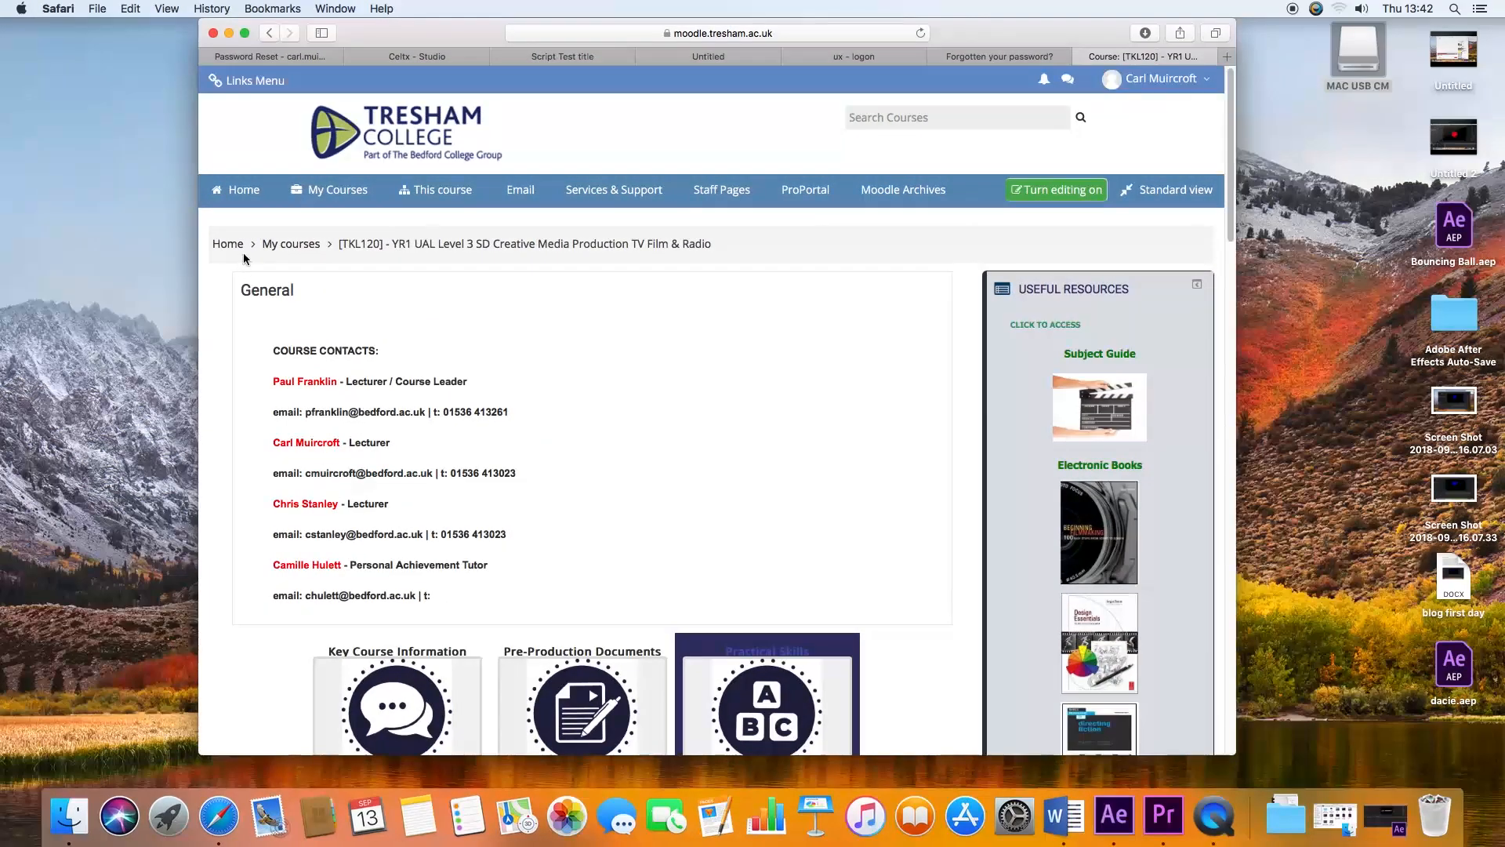
scroll(1221, 147, "down", 5)
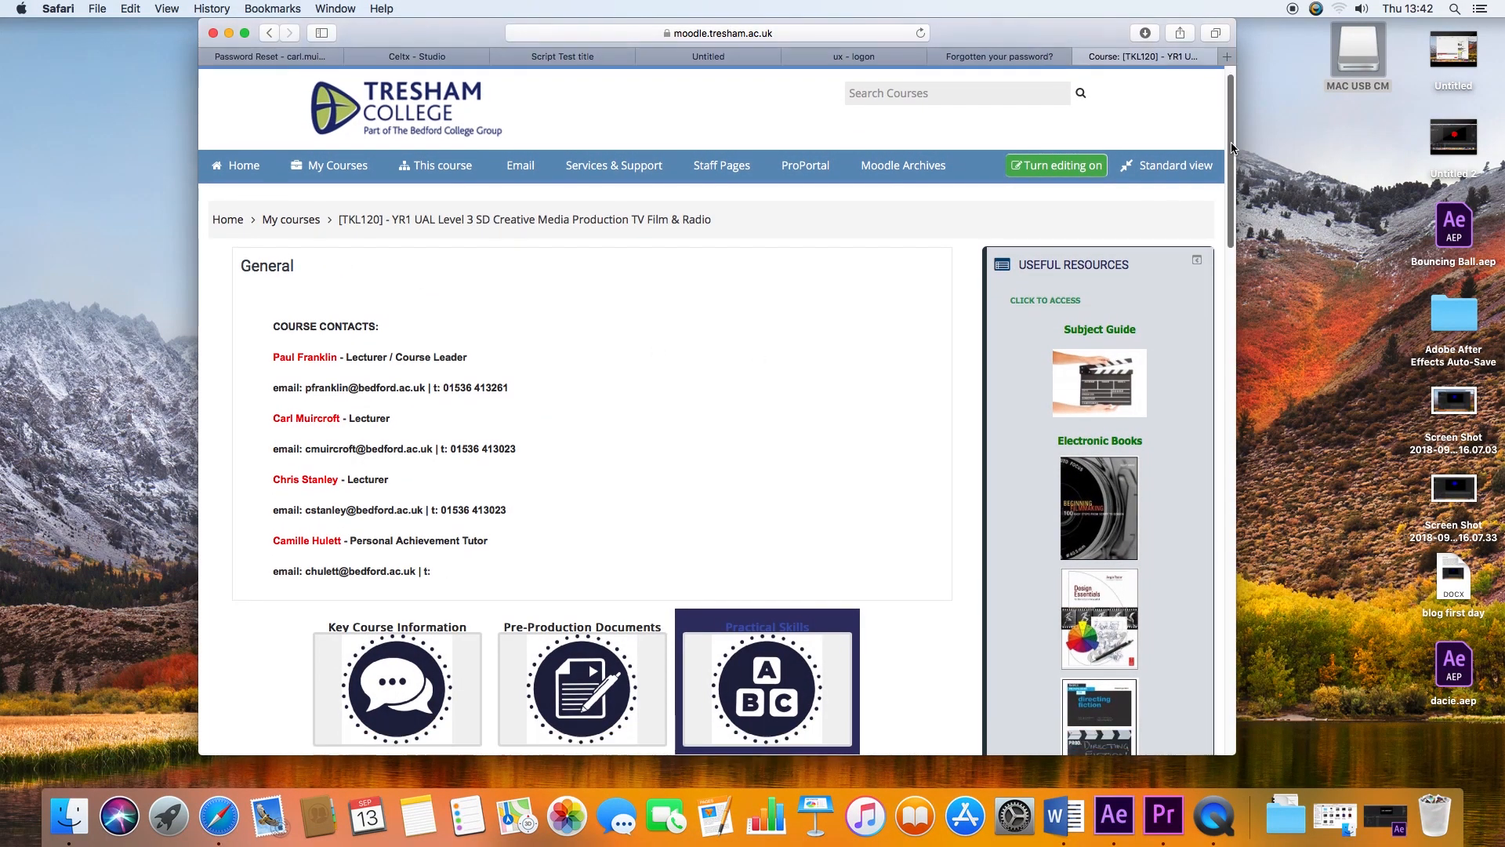
scroll(1228, 157, "up", 3)
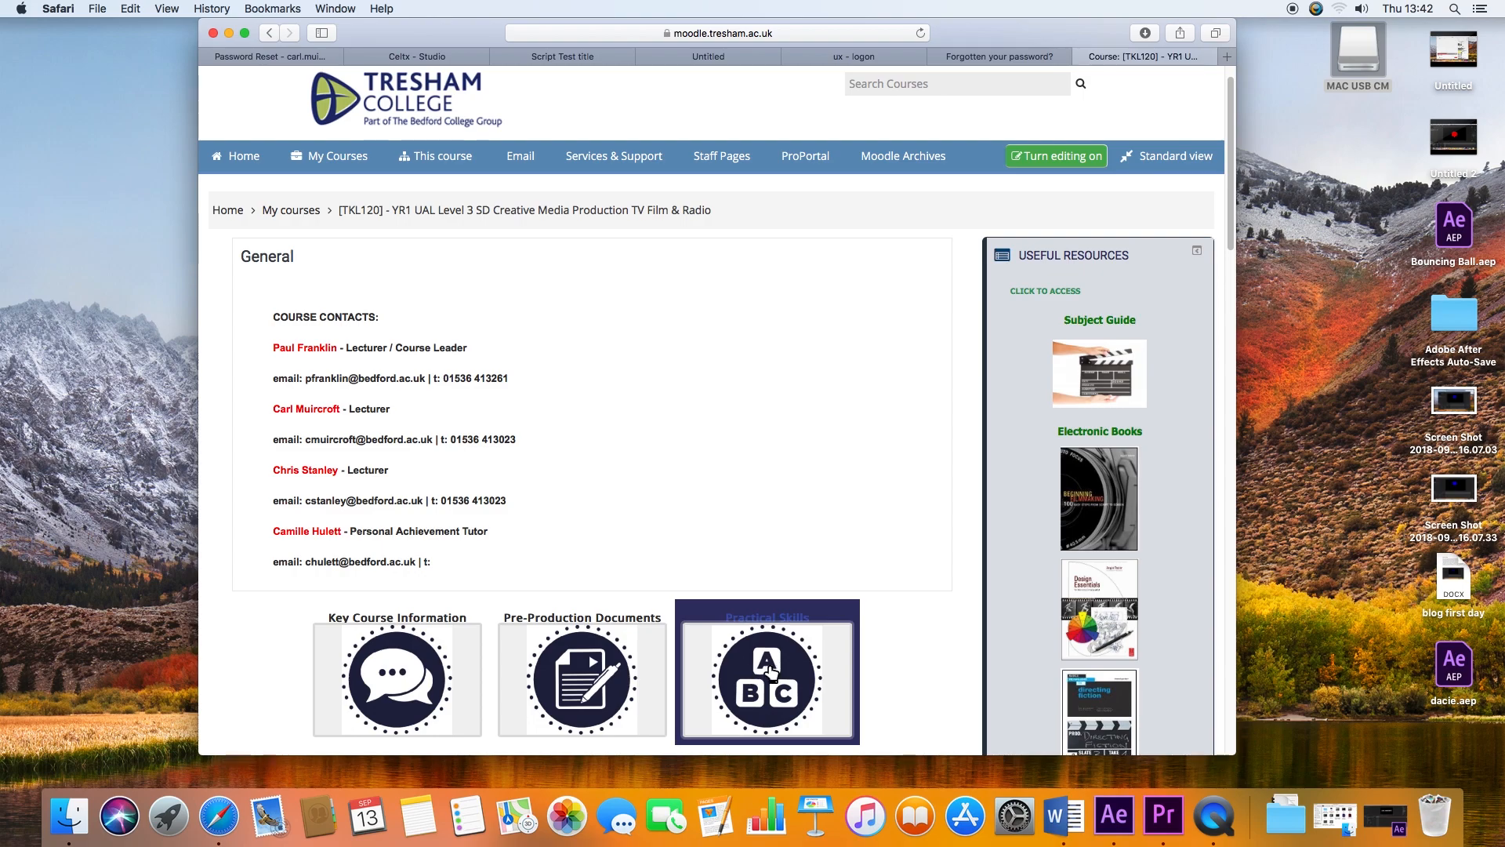
left_click(783, 676)
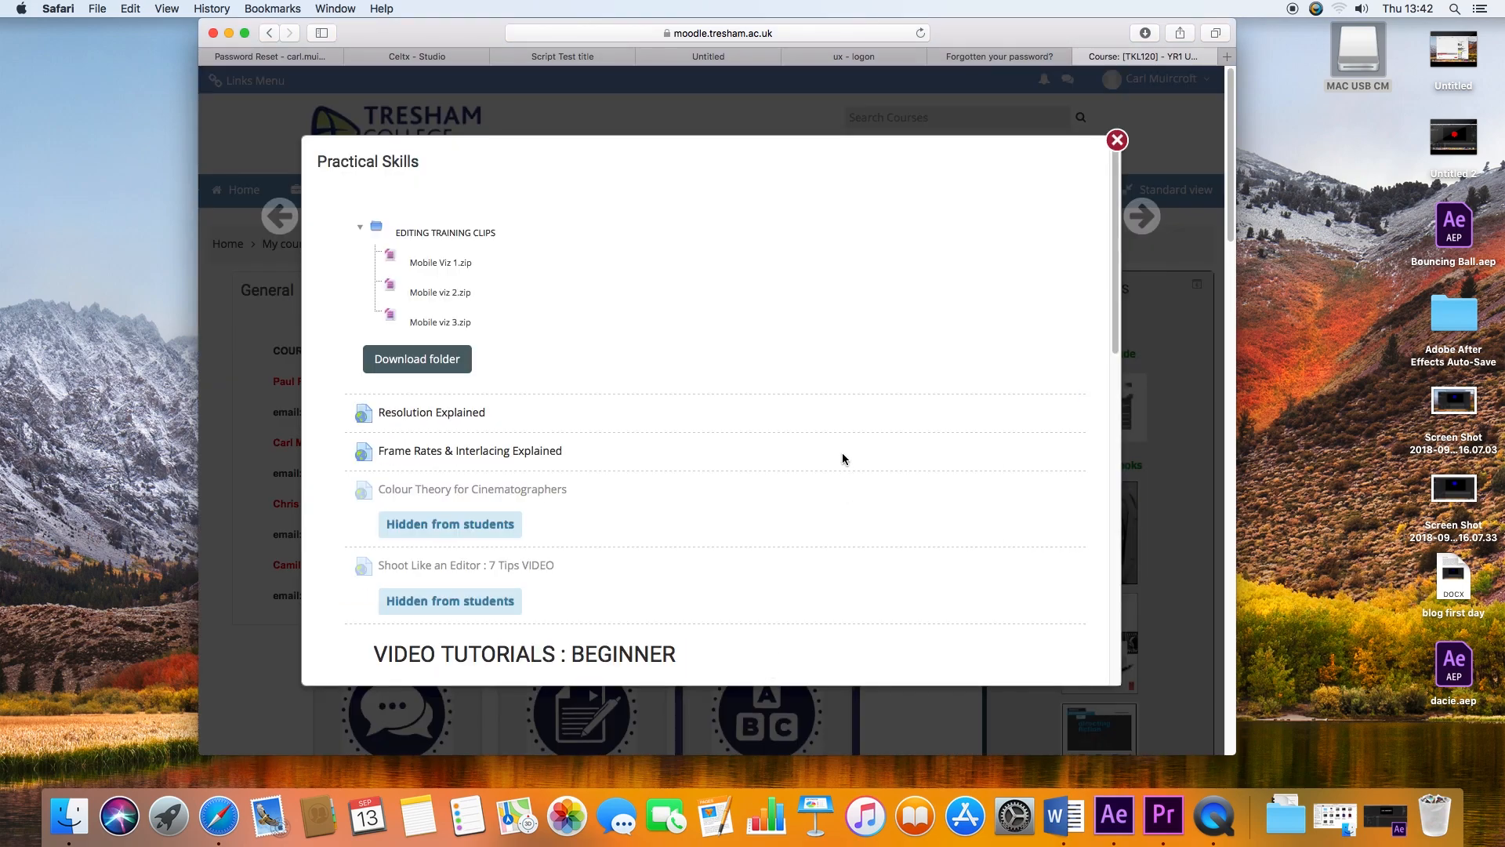
left_click(415, 360)
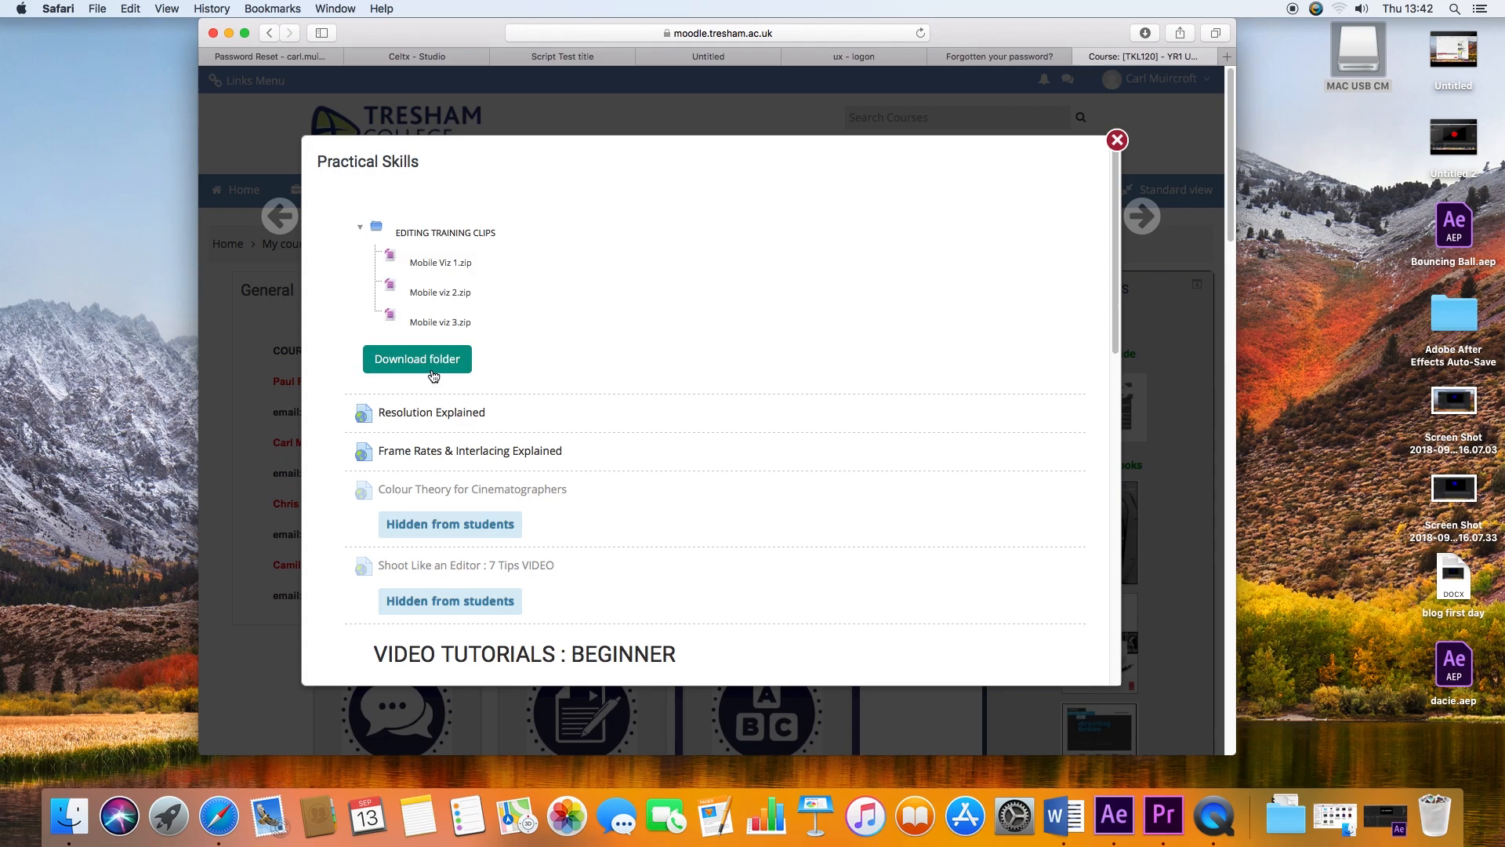
Open the downloaded EDITING TRAINING CLIPS-20180913 folder in Finder, unzip Mobile viz 3.zip and place its extracted folder beside Mobile viz 2.
left_click(1288, 826)
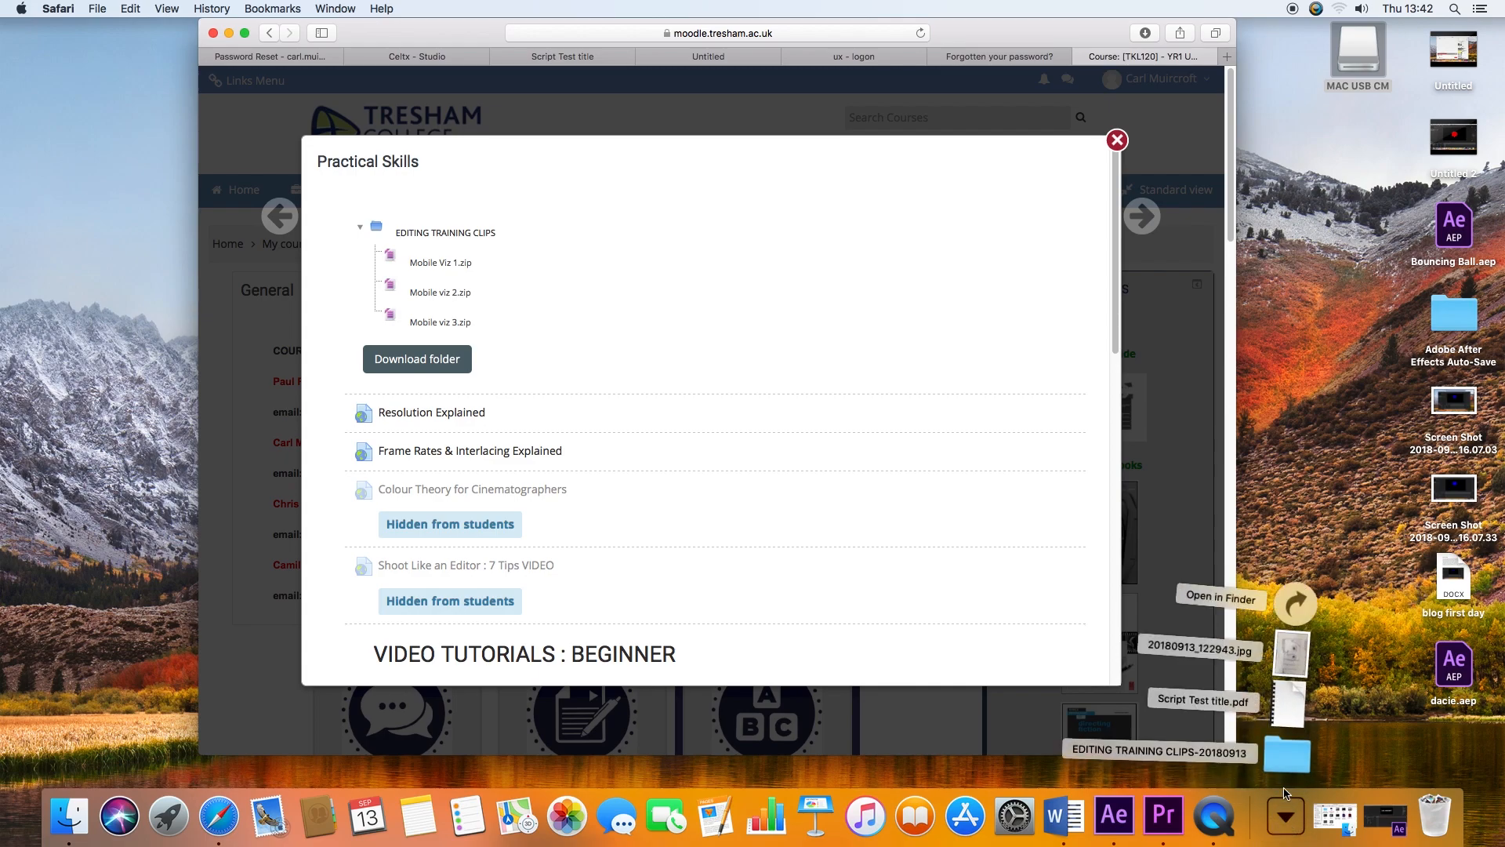
left_click(1291, 765)
left_click_drag(929, 149, 688, 171)
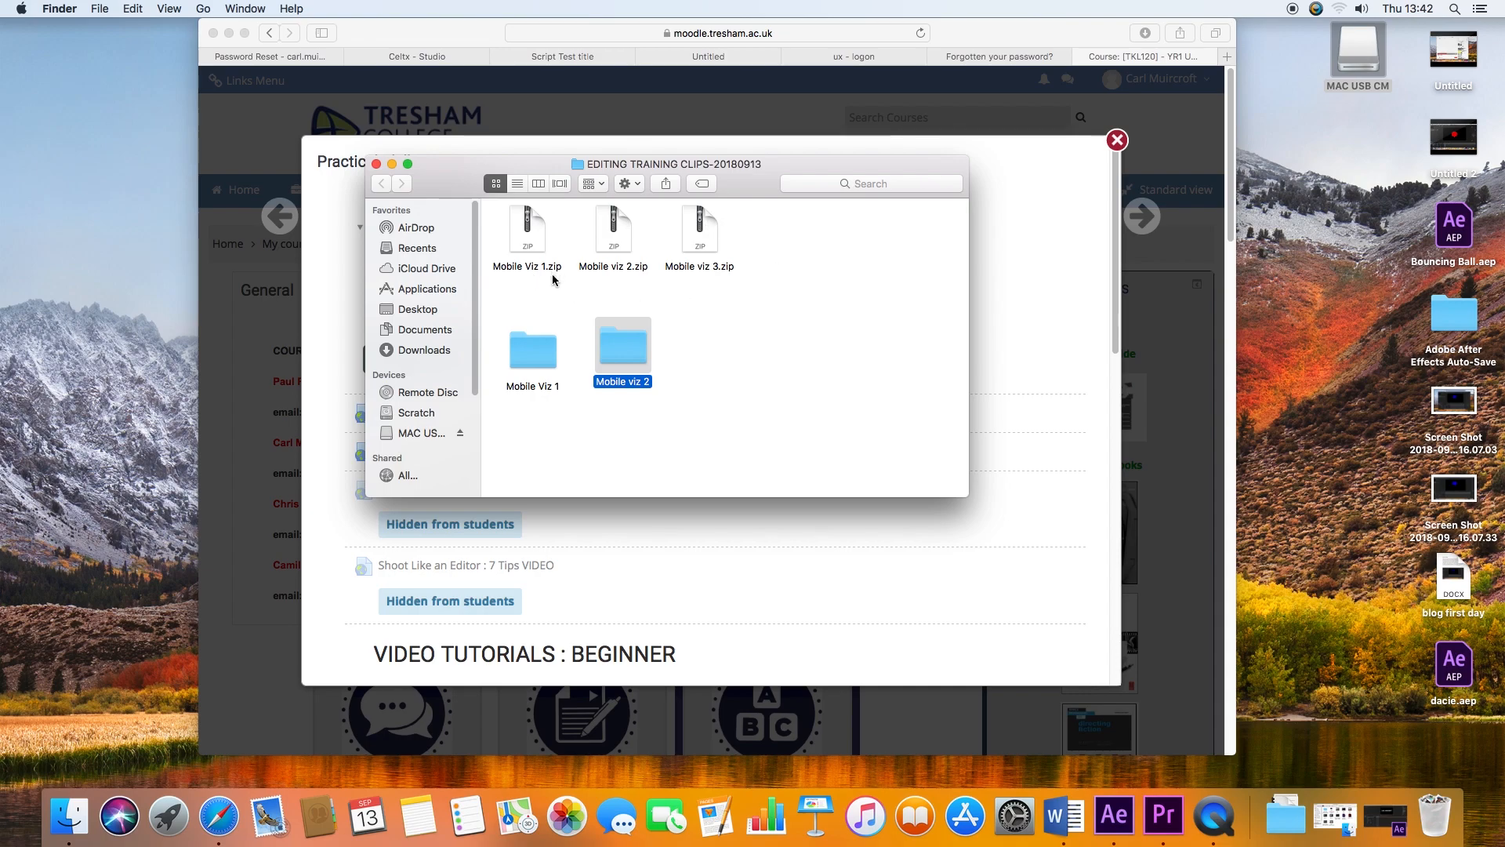
double_click(711, 233)
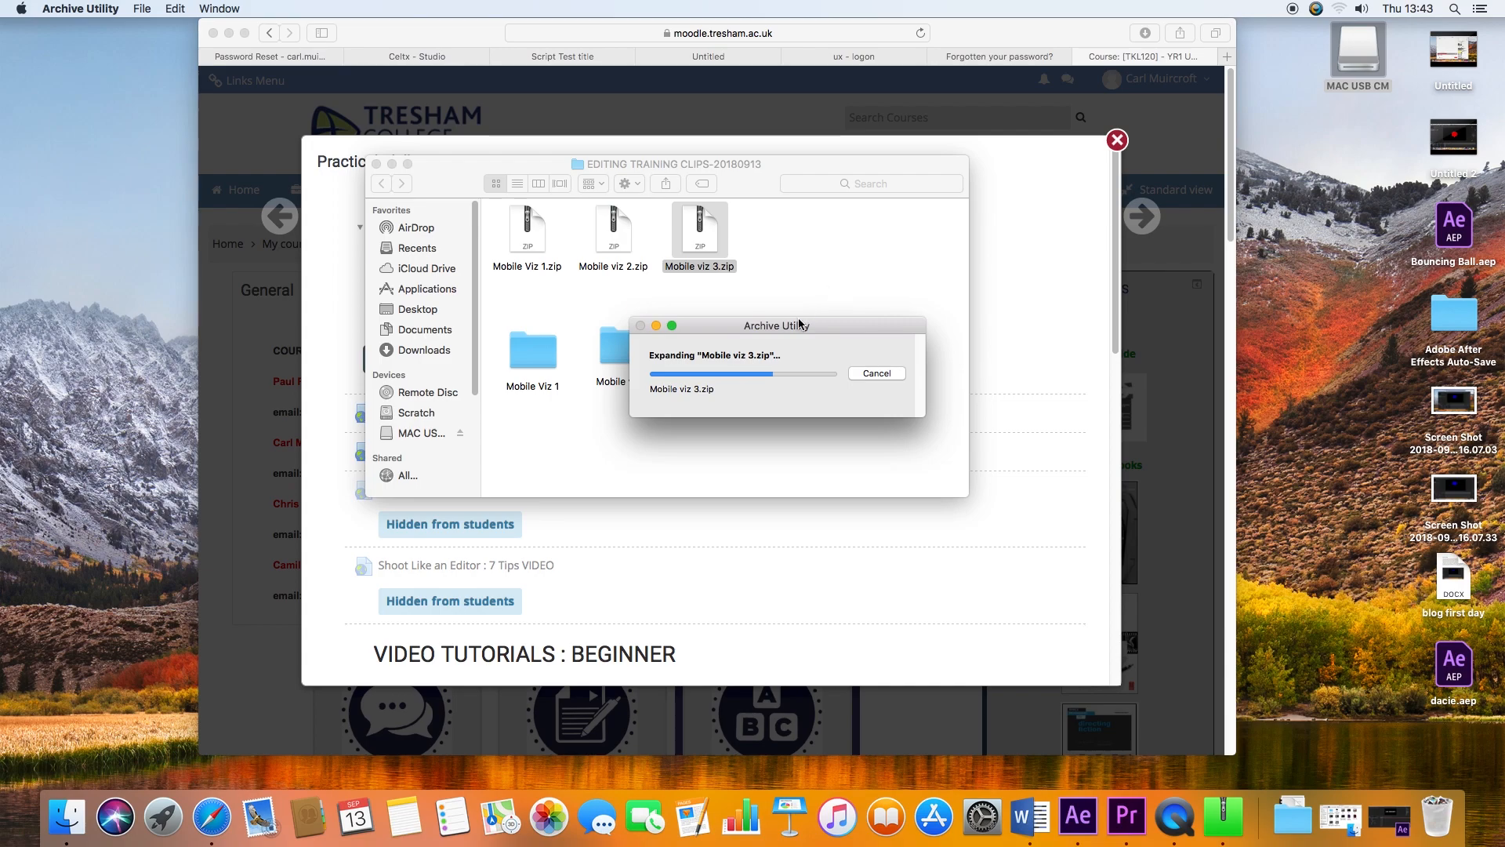
left_click_drag(805, 325, 1035, 251)
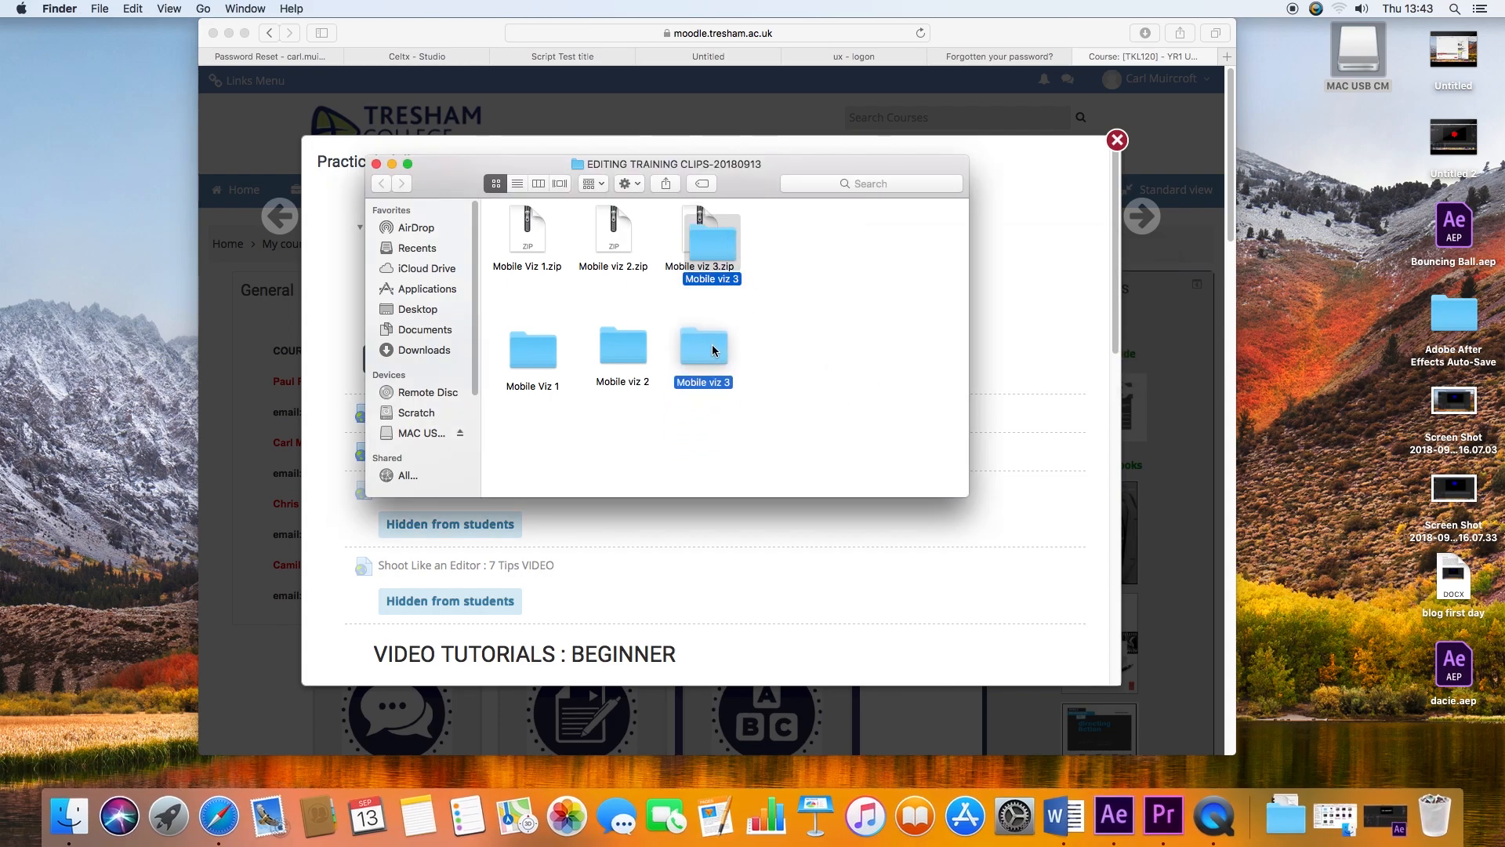
Look through the clips inside the Mobile Viz 1, Mobile viz 2 and Mobile viz 3 folders, returning to the parent folder each time.
left_click(536, 350)
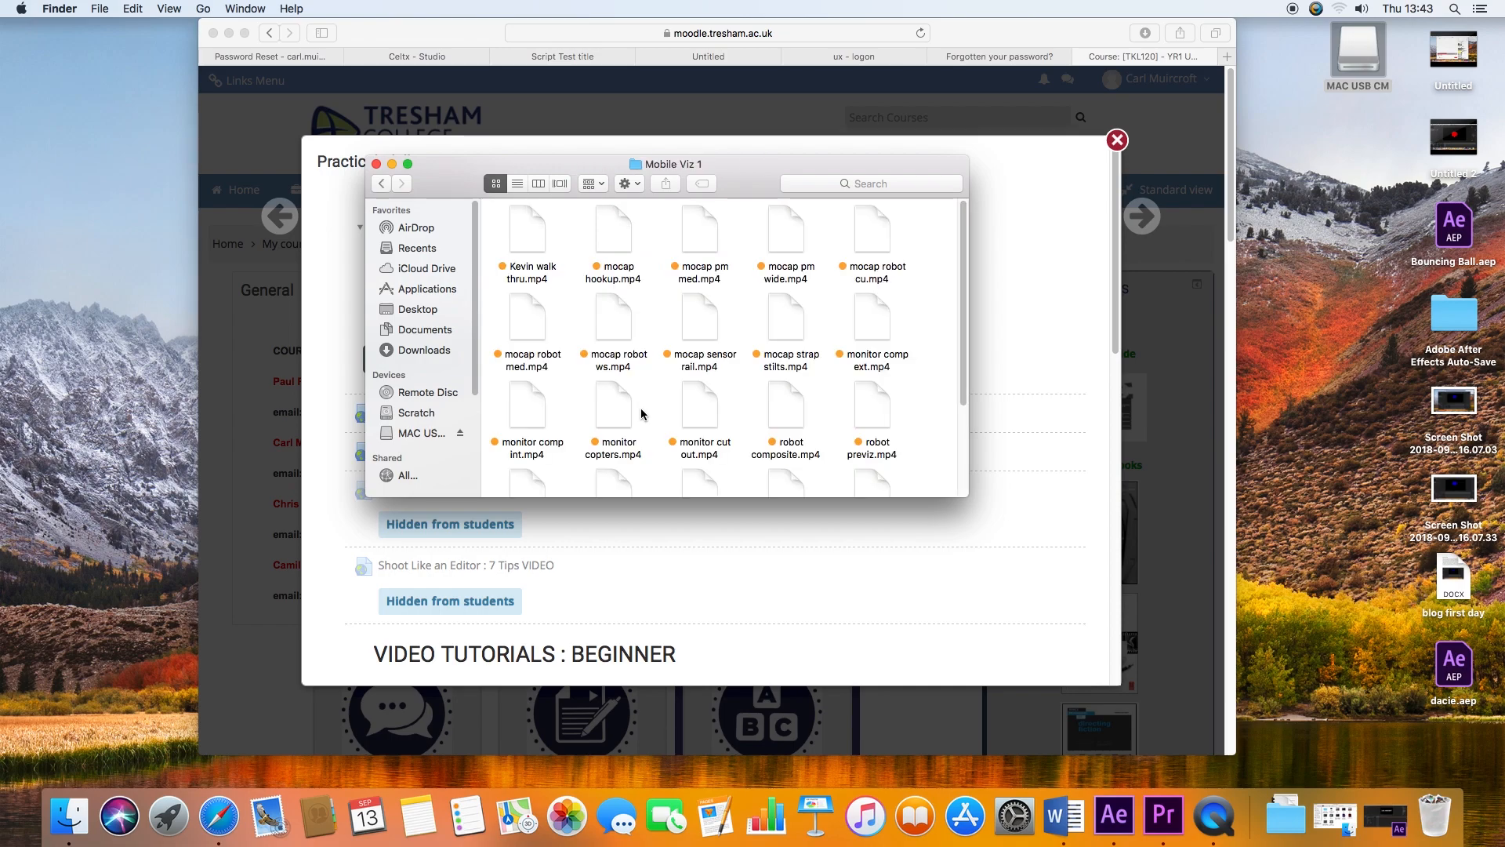
left_click_drag(964, 268, 967, 374)
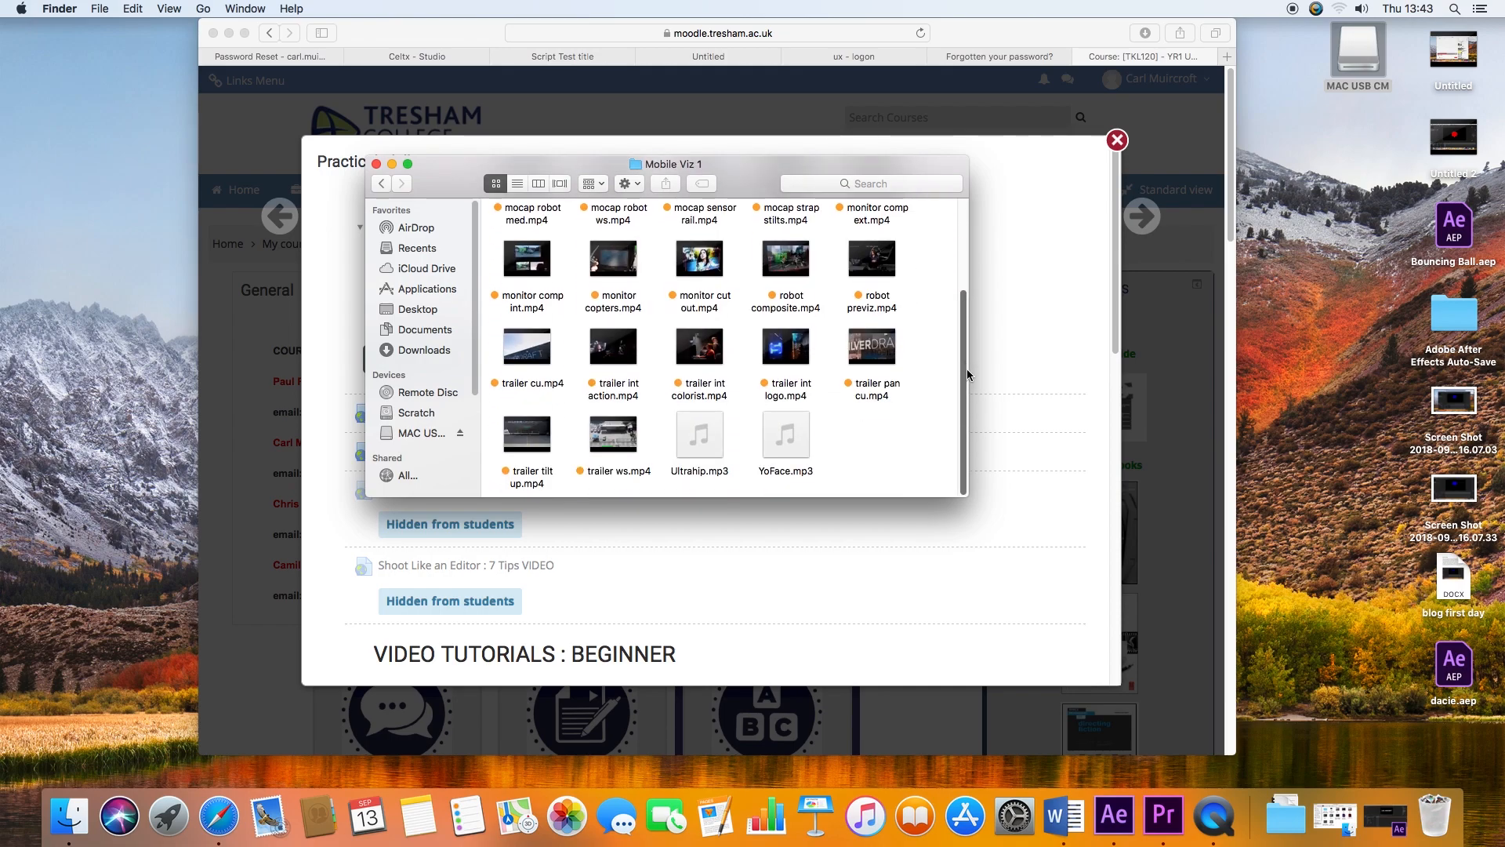
left_click(381, 183)
left_click(625, 352)
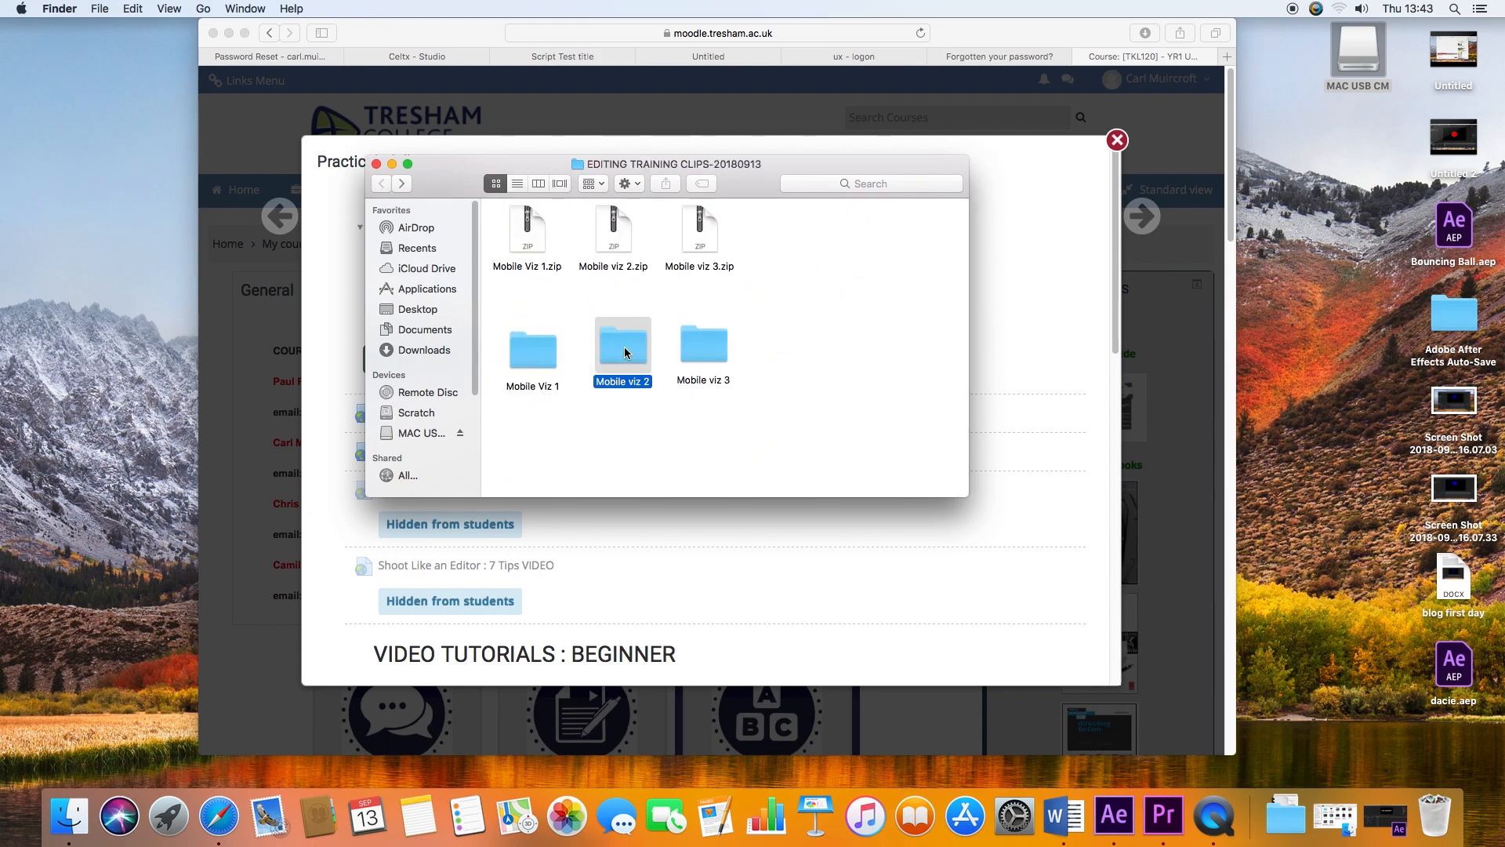
double_click(625, 352)
left_click(381, 183)
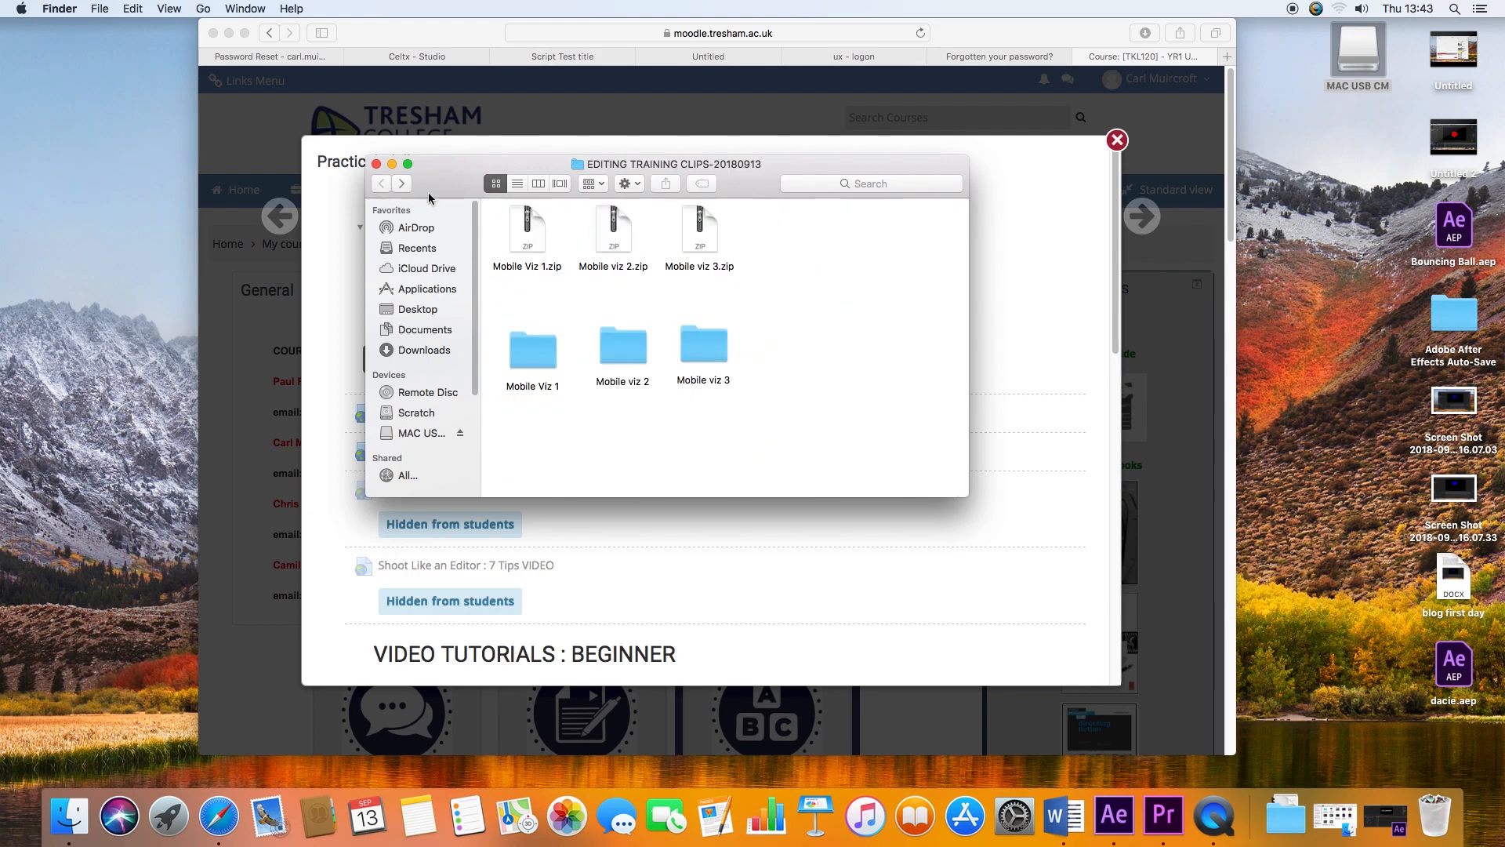
double_click(706, 341)
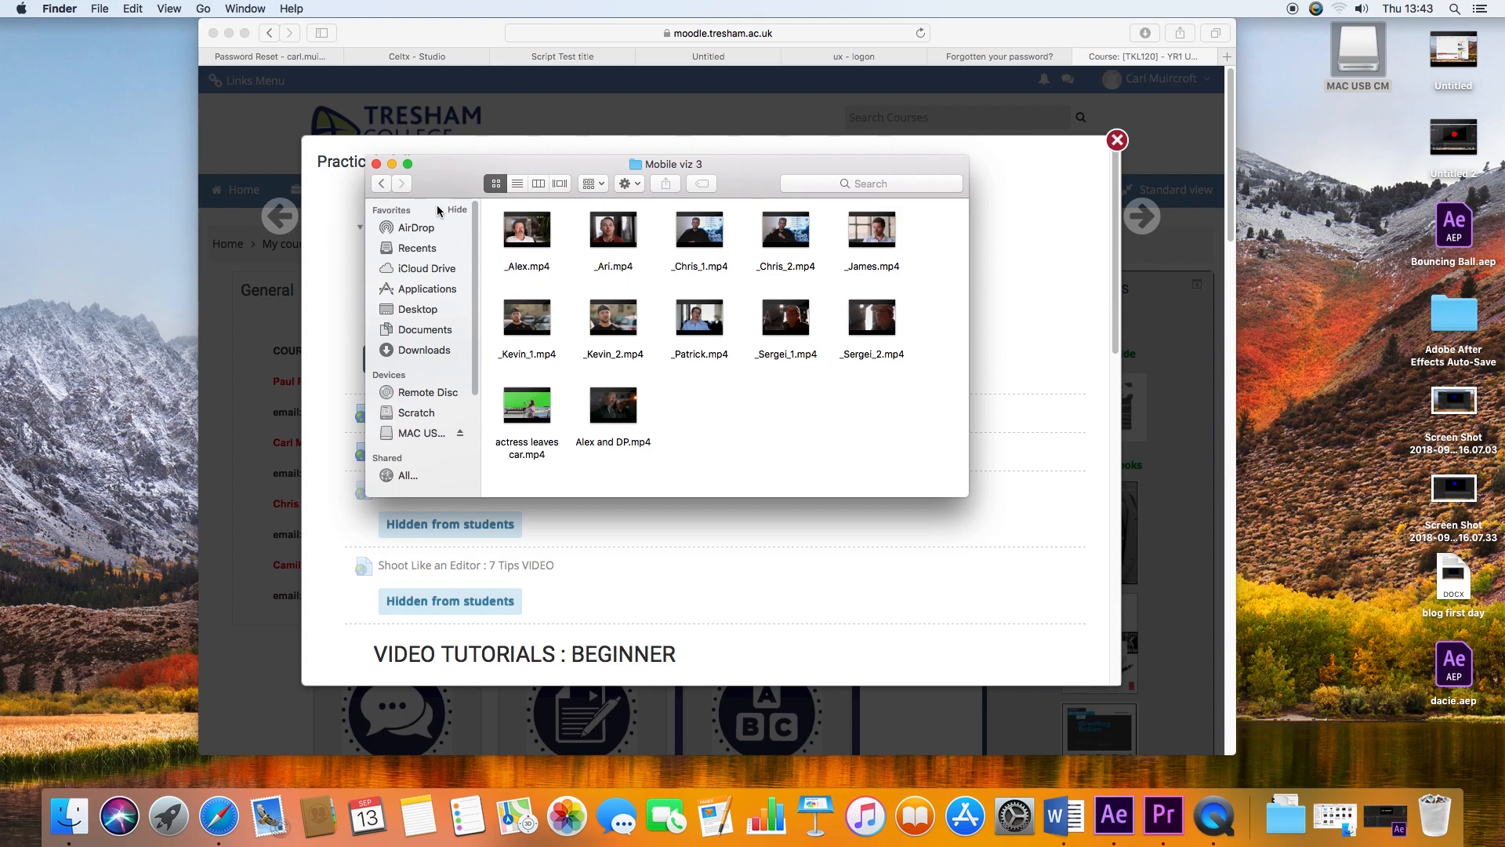
left_click(382, 185)
Minimize the Safari window and move the training clips folder window out of the way.
left_click_drag(605, 170, 1088, 248)
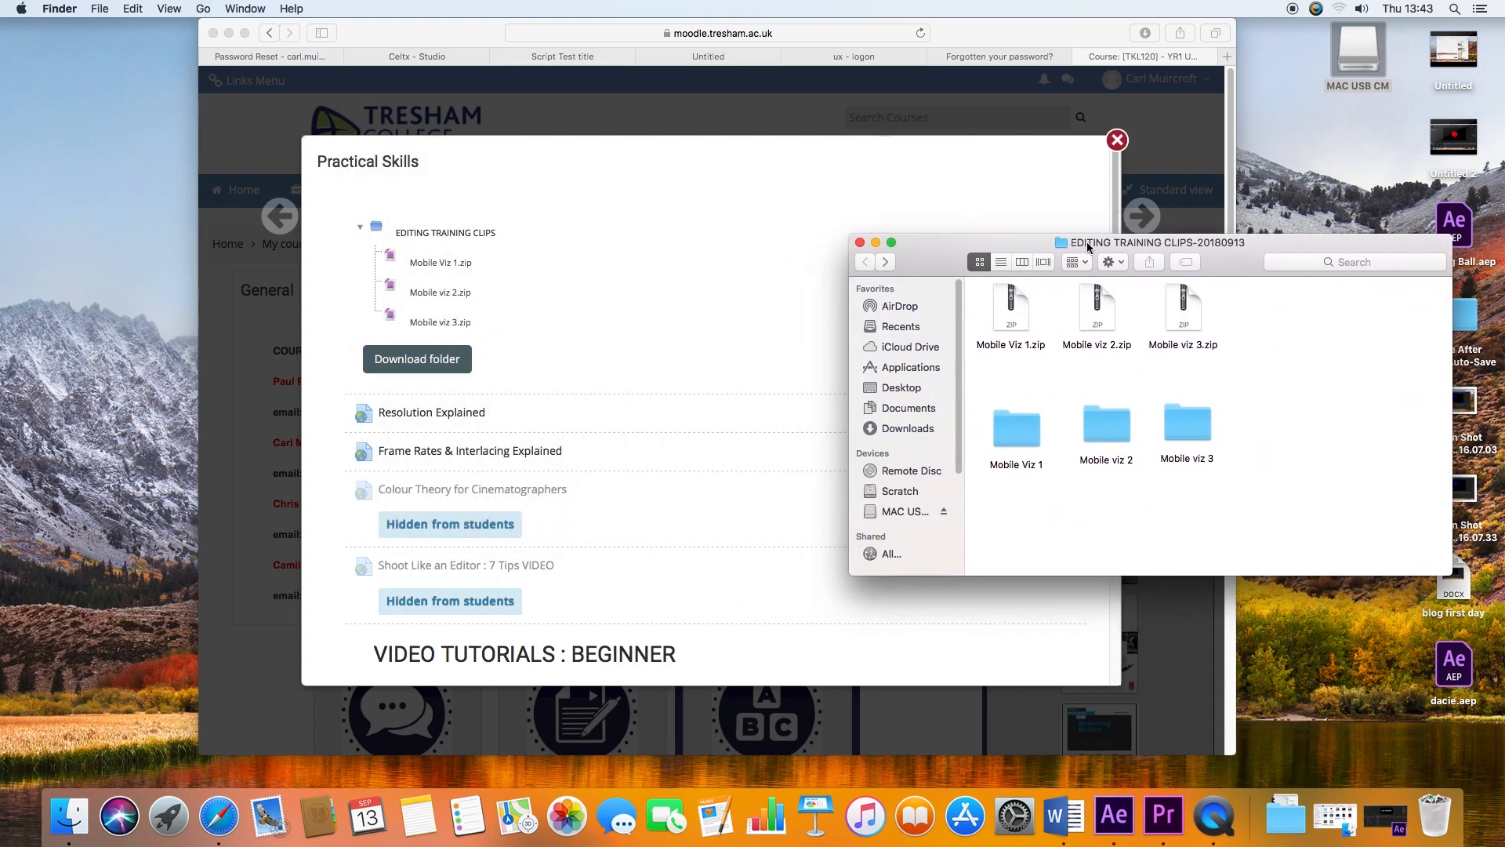
left_click(229, 33)
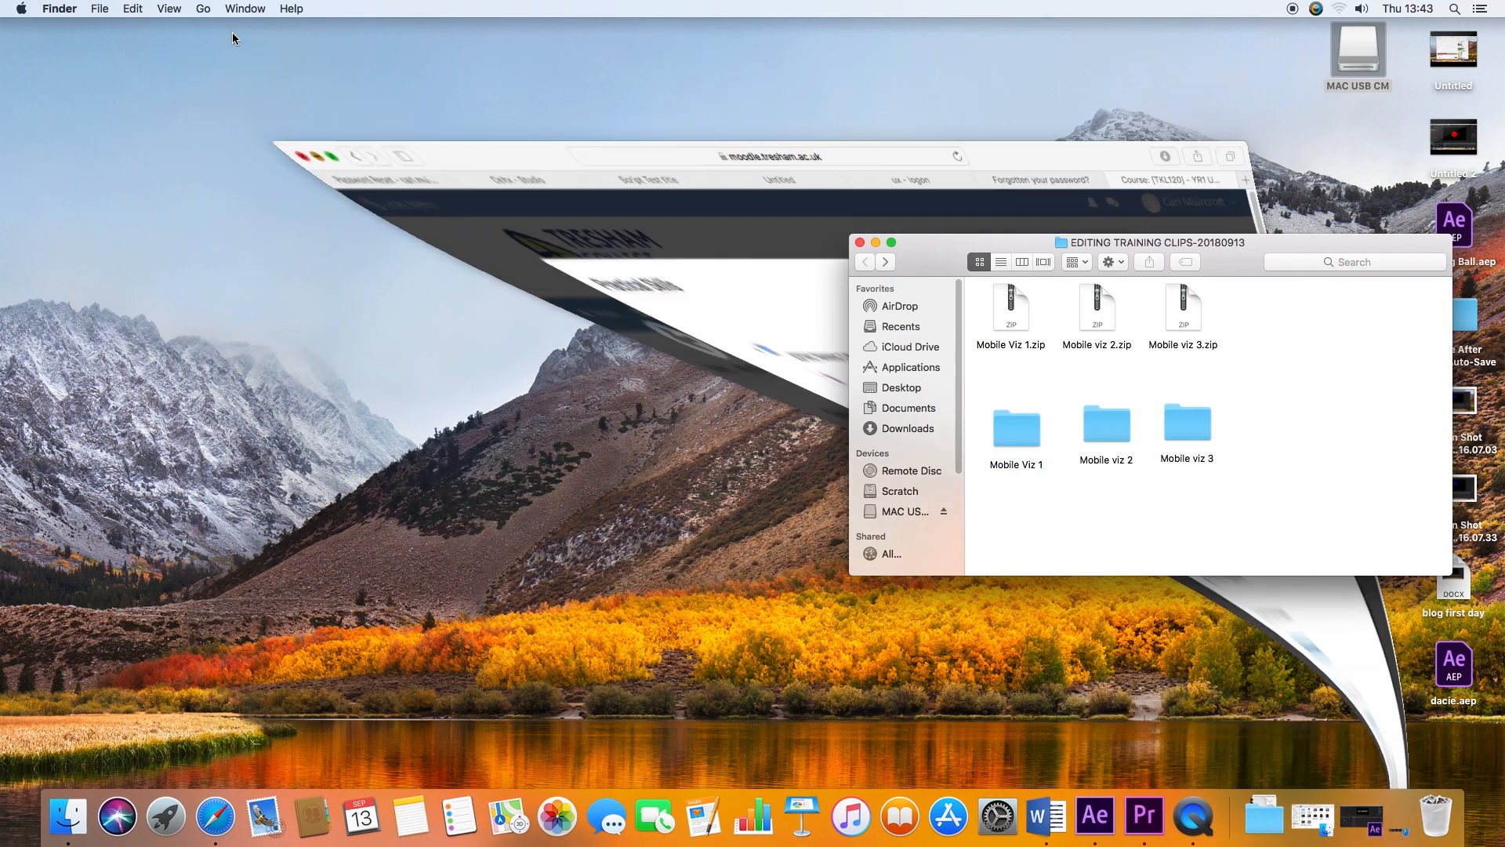
left_click_drag(949, 239, 956, 57)
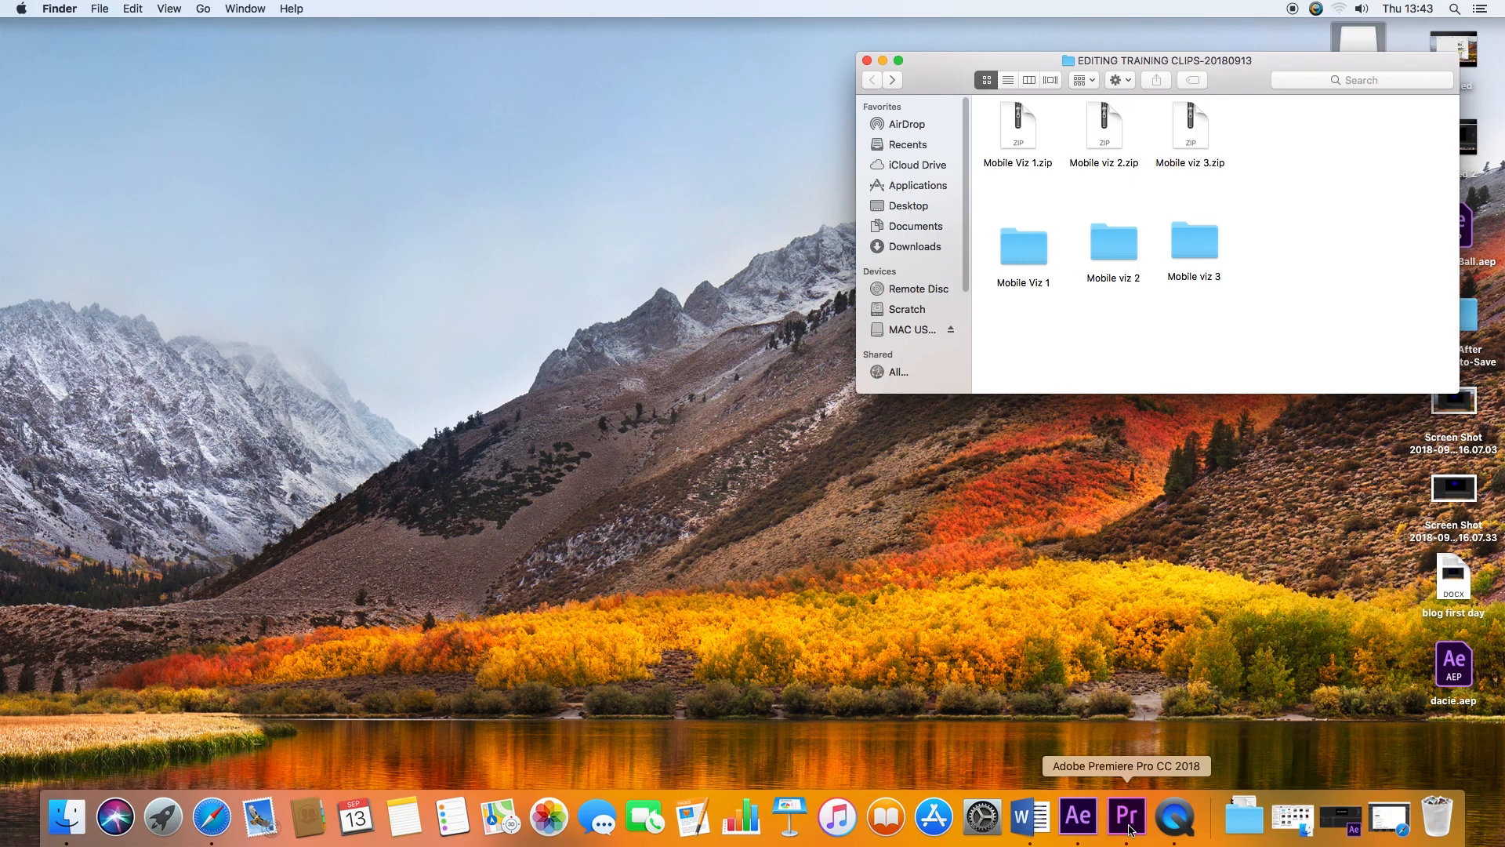
Search the Mac for "prem", launch Adobe Premiere Pro CC 2018 and start a new project.
left_click(1455, 8)
type("quick")
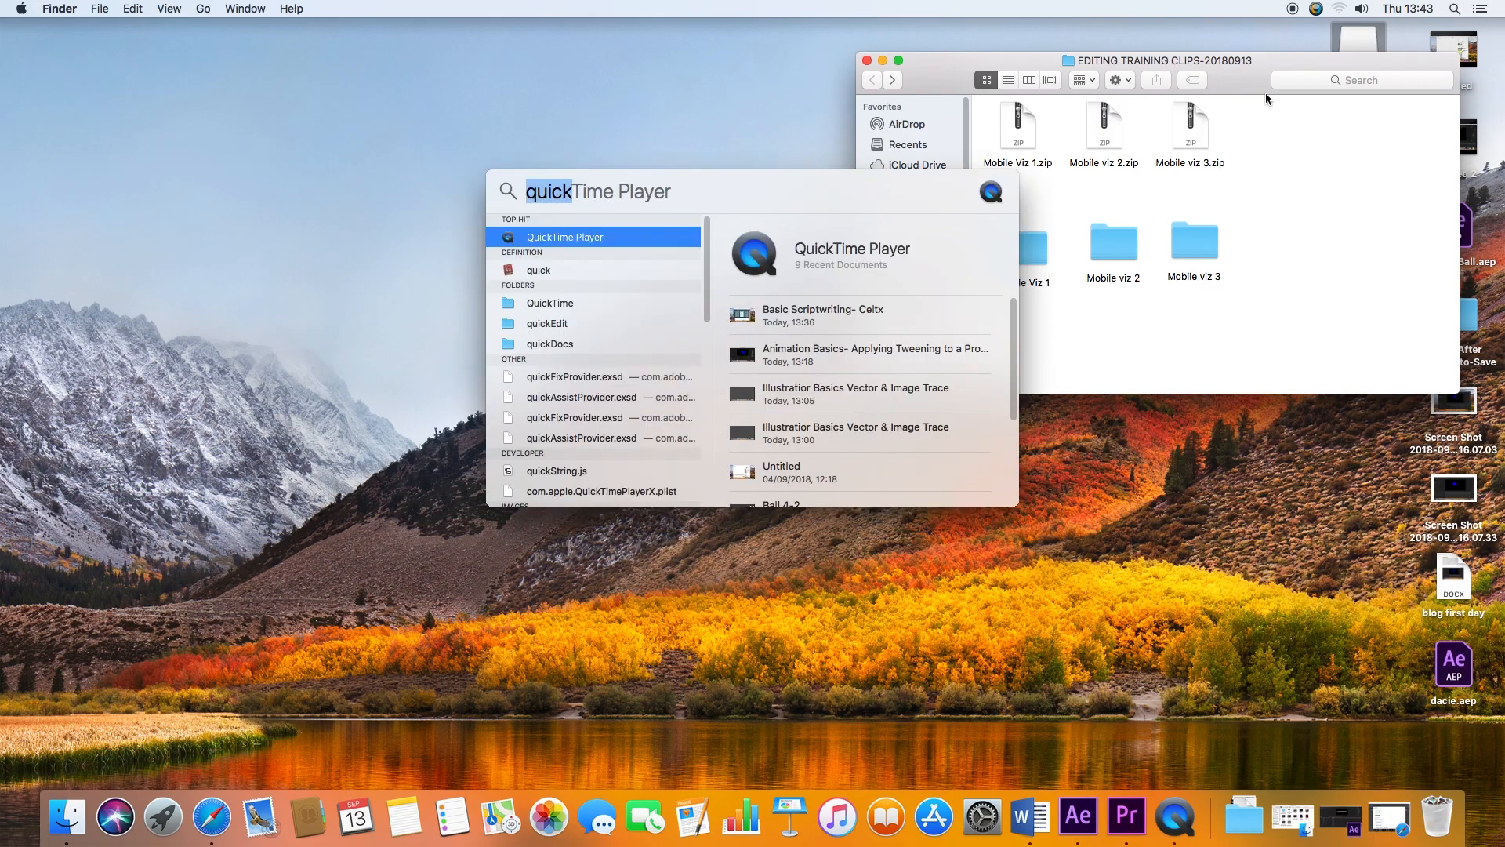
type("prem")
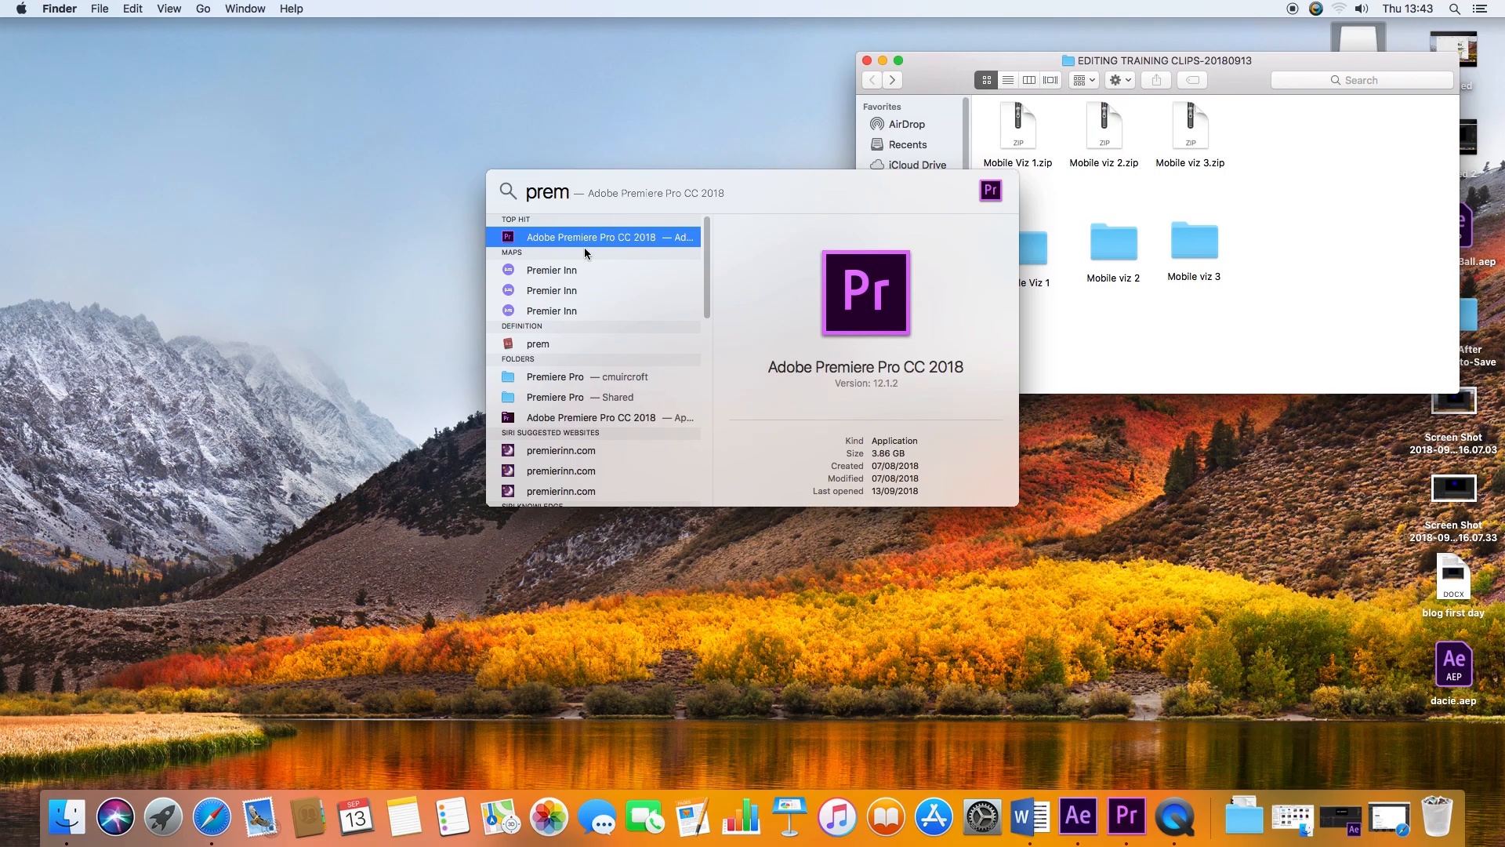
key("Return")
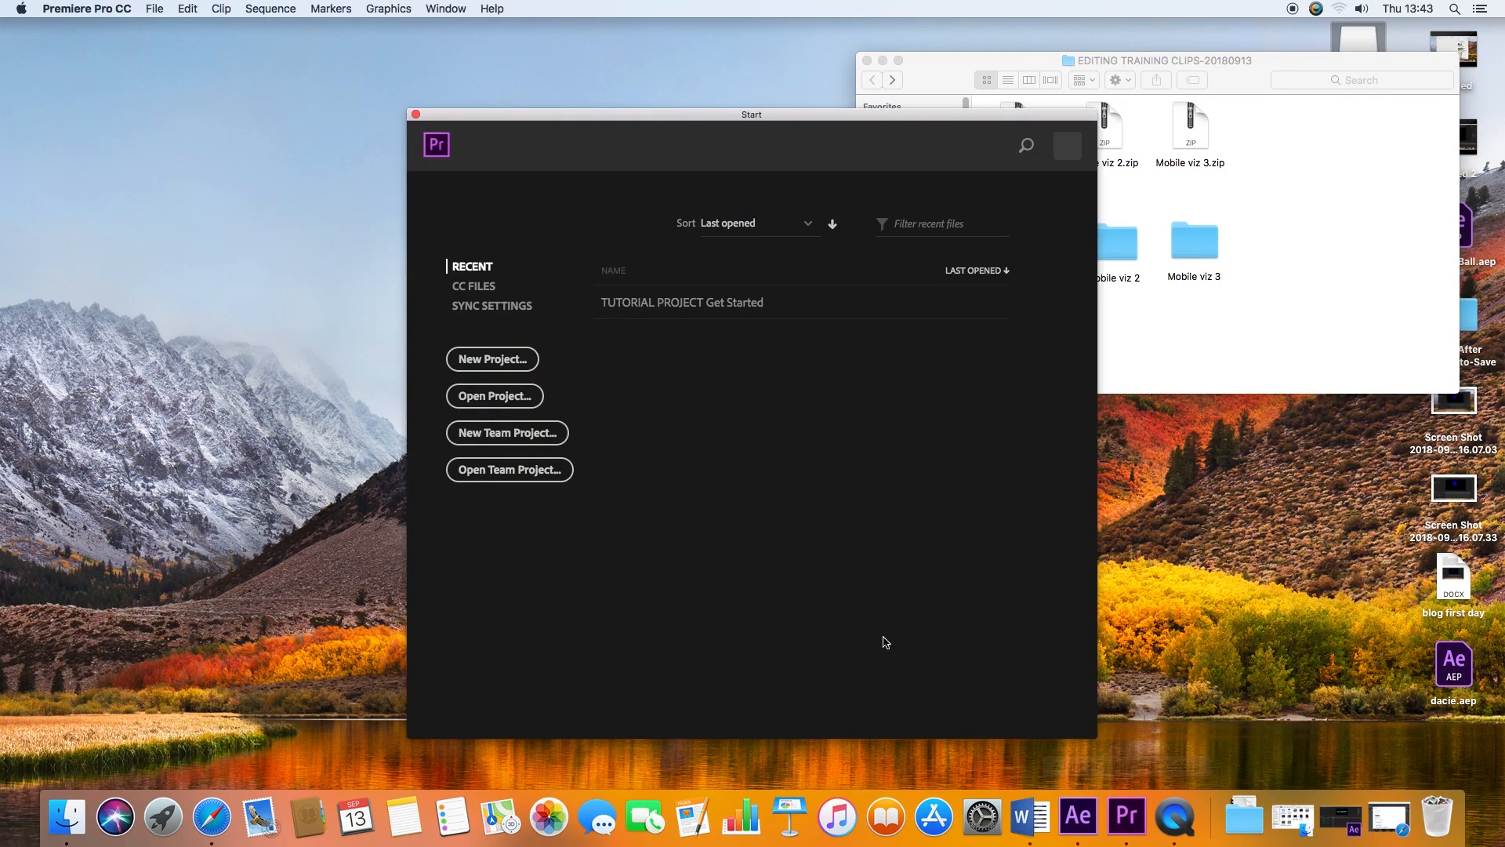
left_click_drag(638, 116, 377, 86)
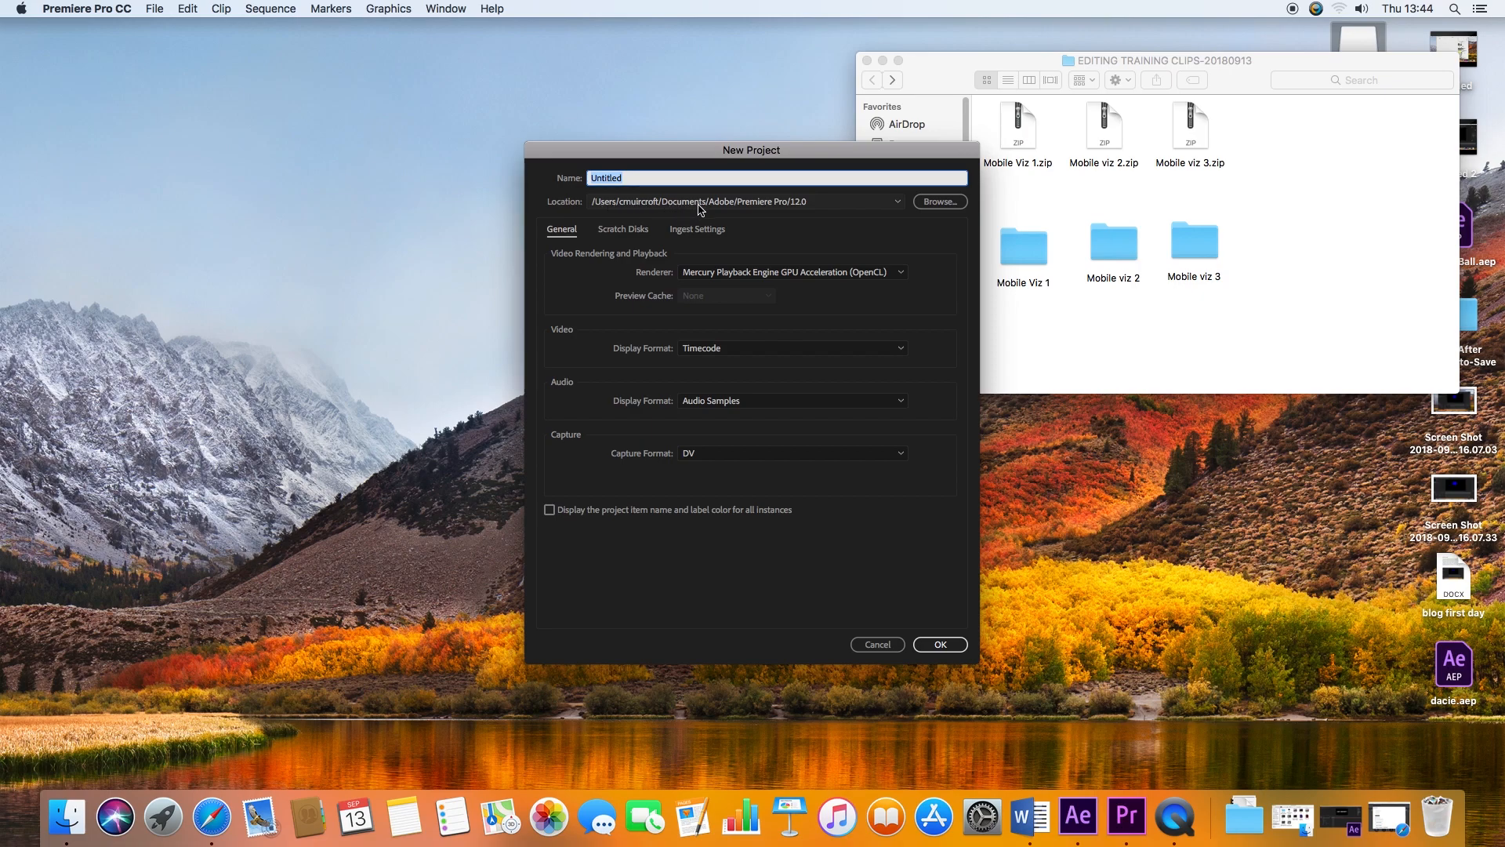
Switch to Finder and examine the default project location in Documents, under Adobe/Premiere Pro/12.0, alongside the New Project settings.
left_click(306, 90)
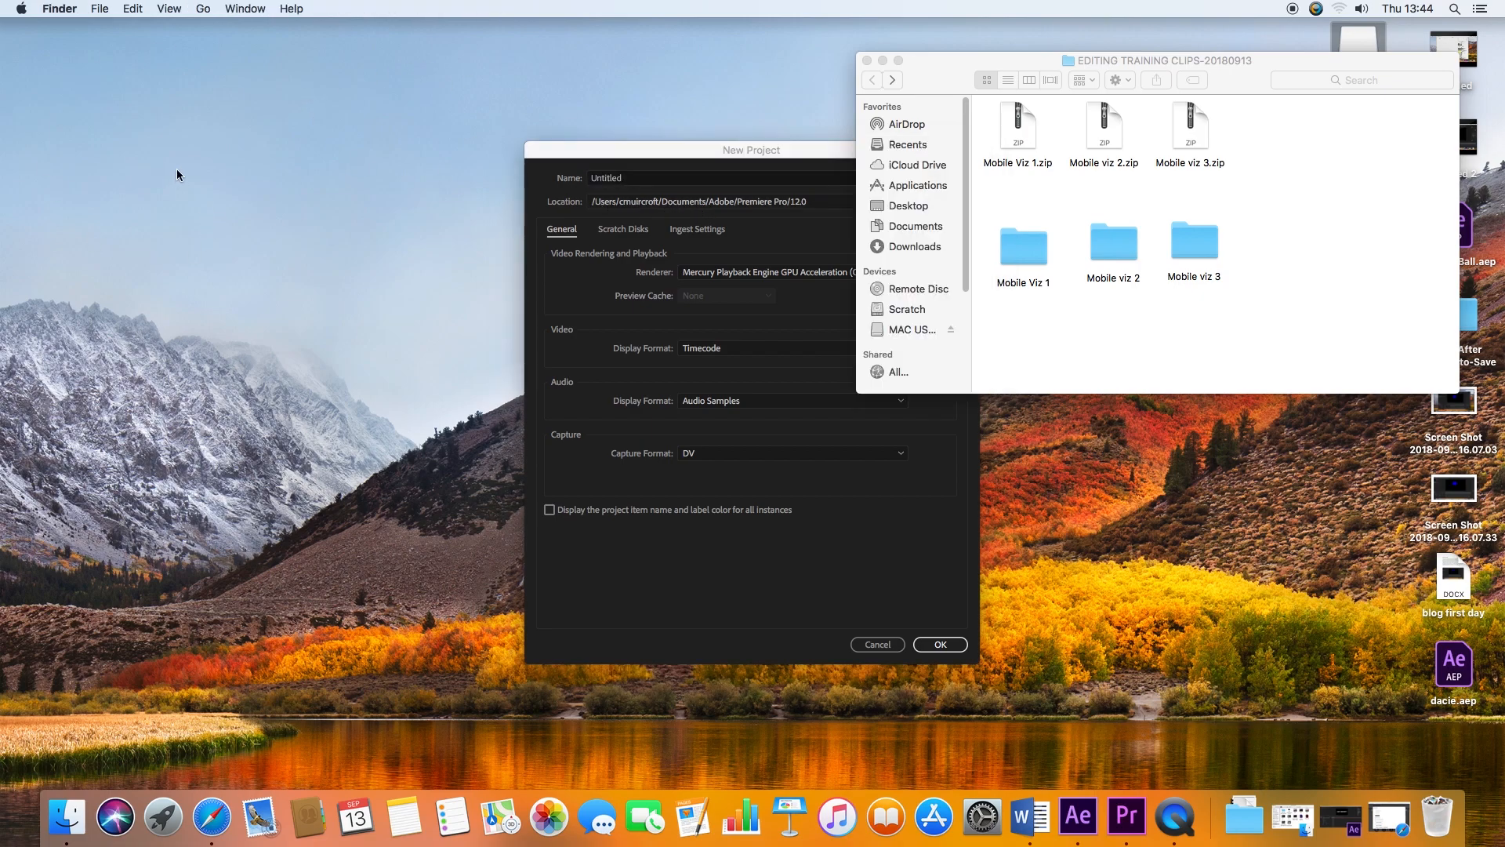
left_click(202, 9)
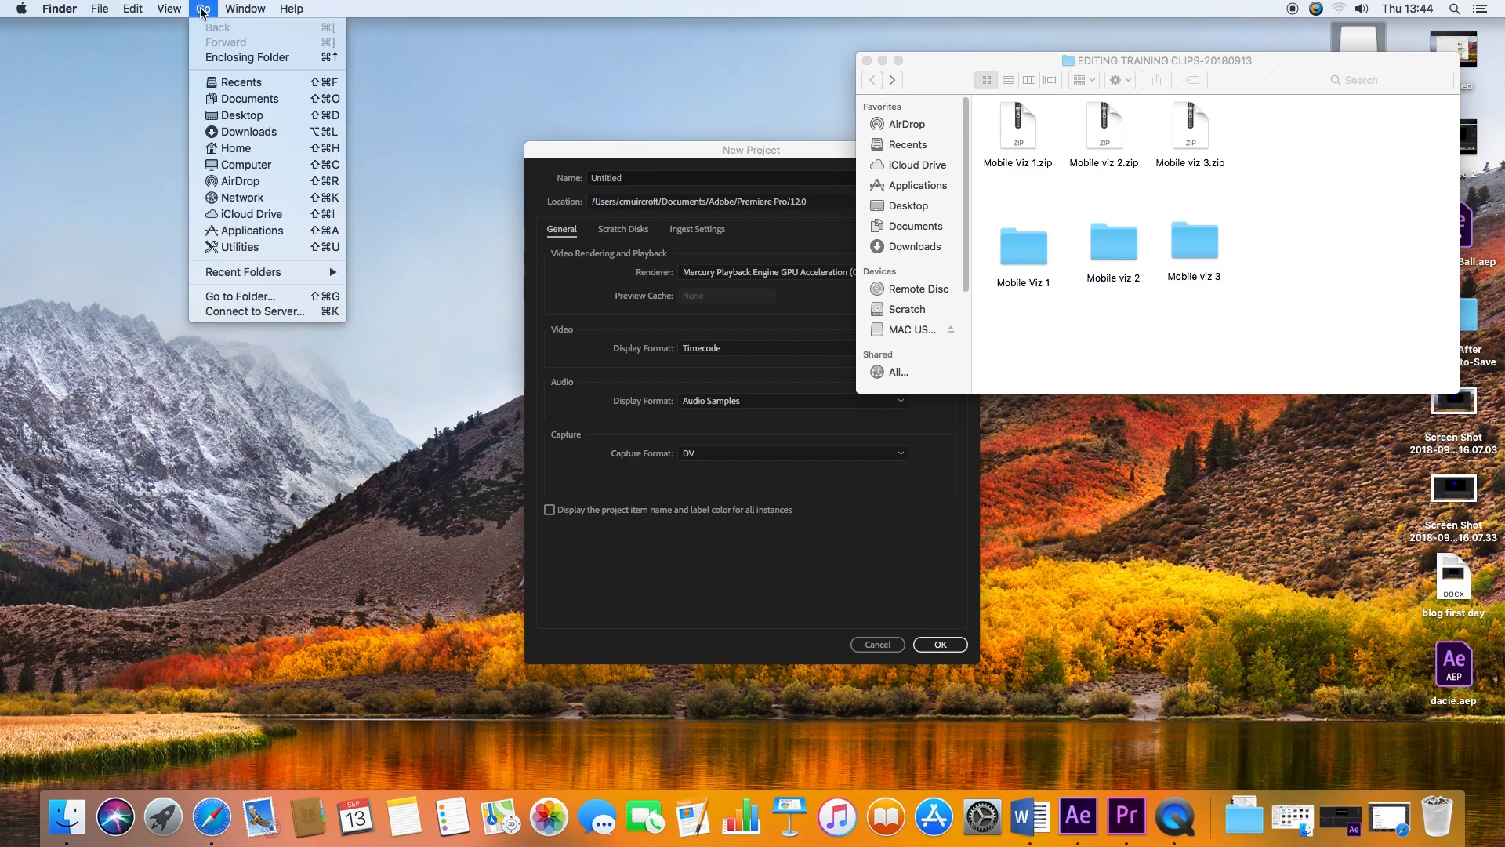
left_click(229, 97)
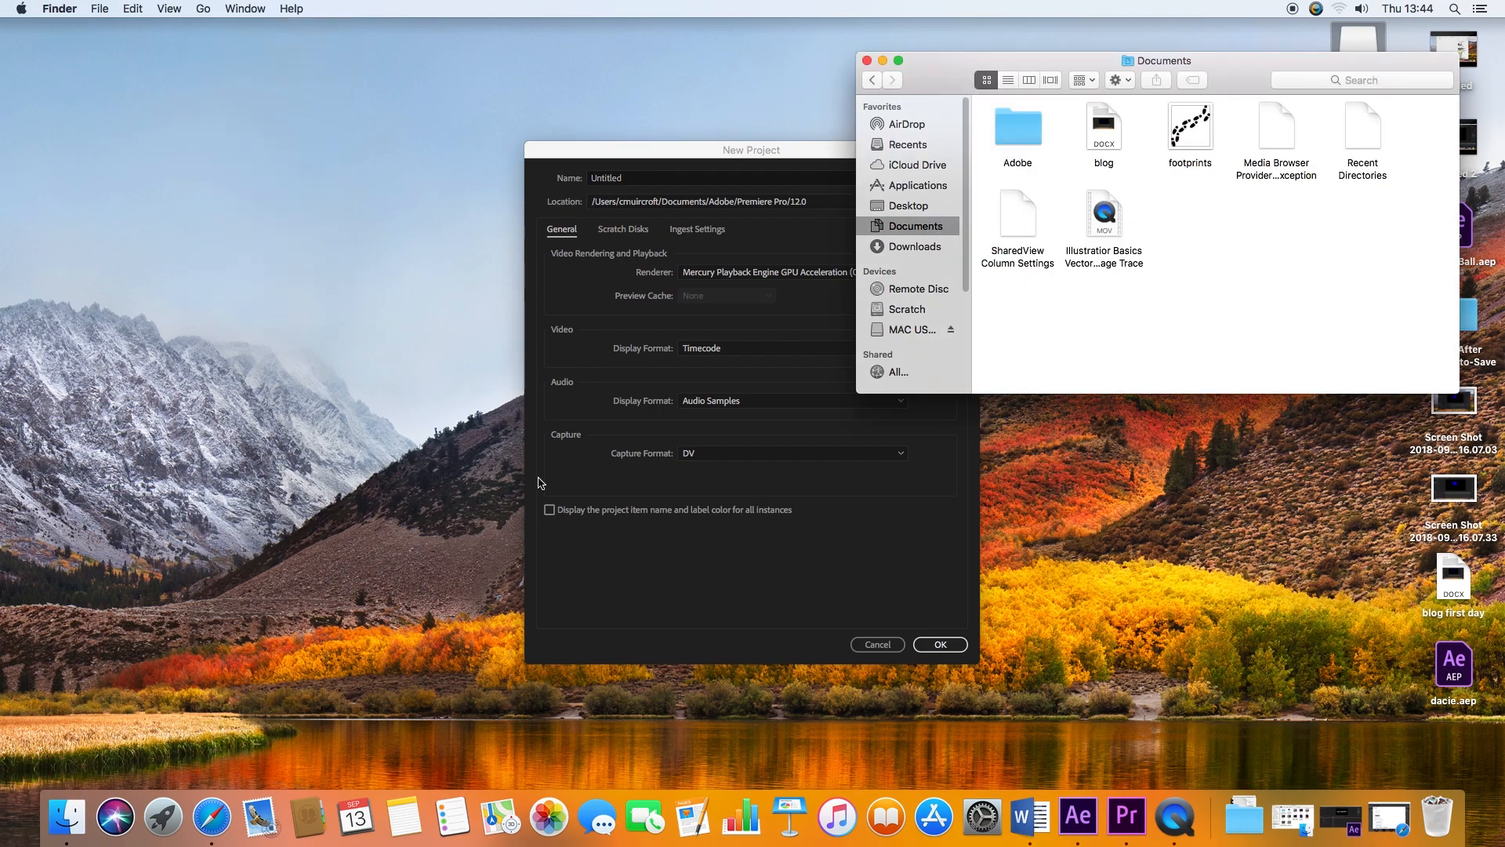
left_click_drag(964, 69, 1112, 117)
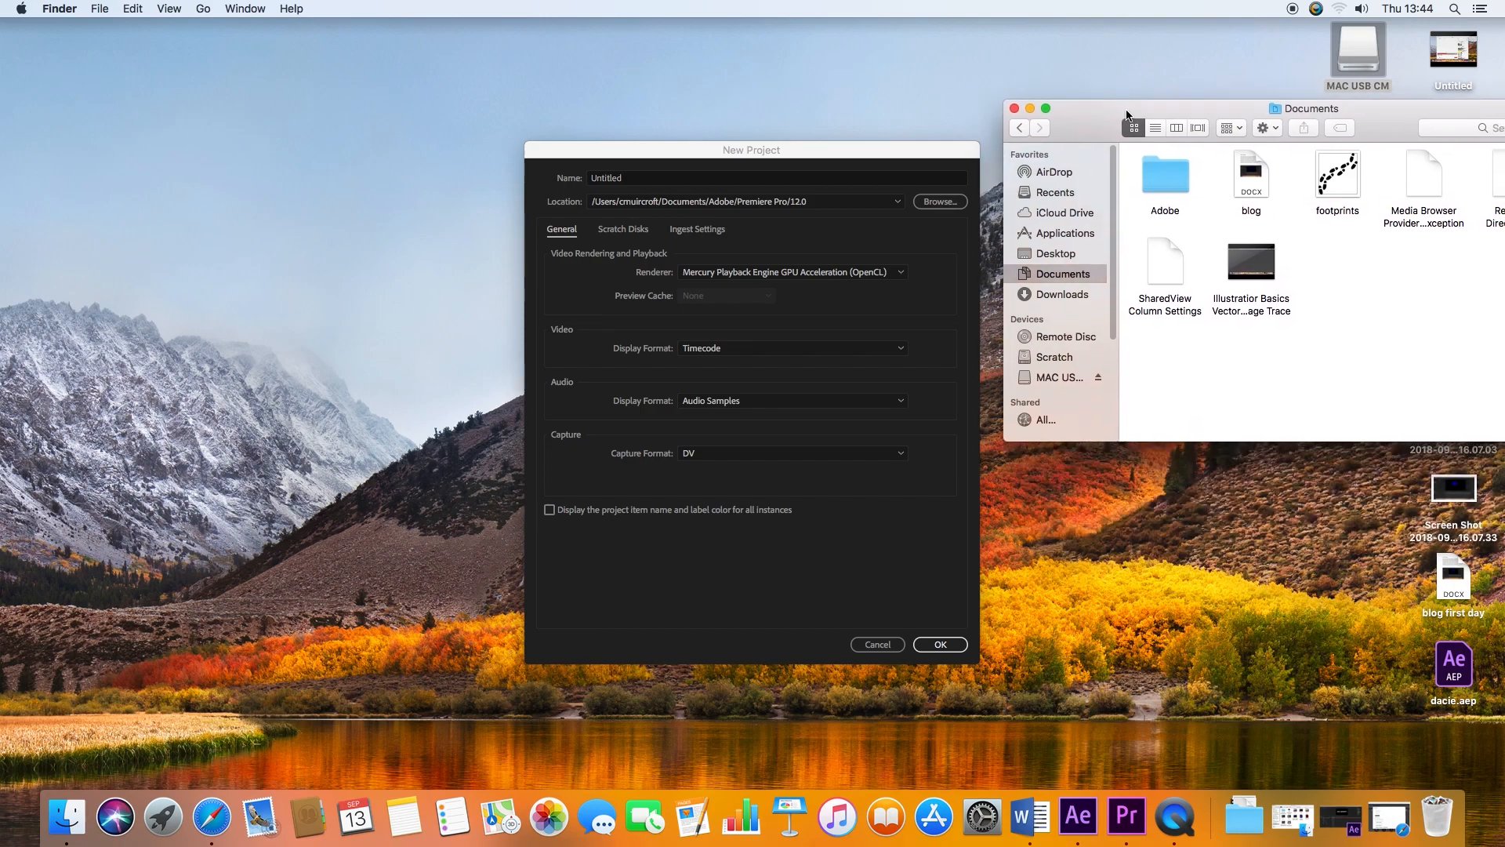
double_click(1167, 182)
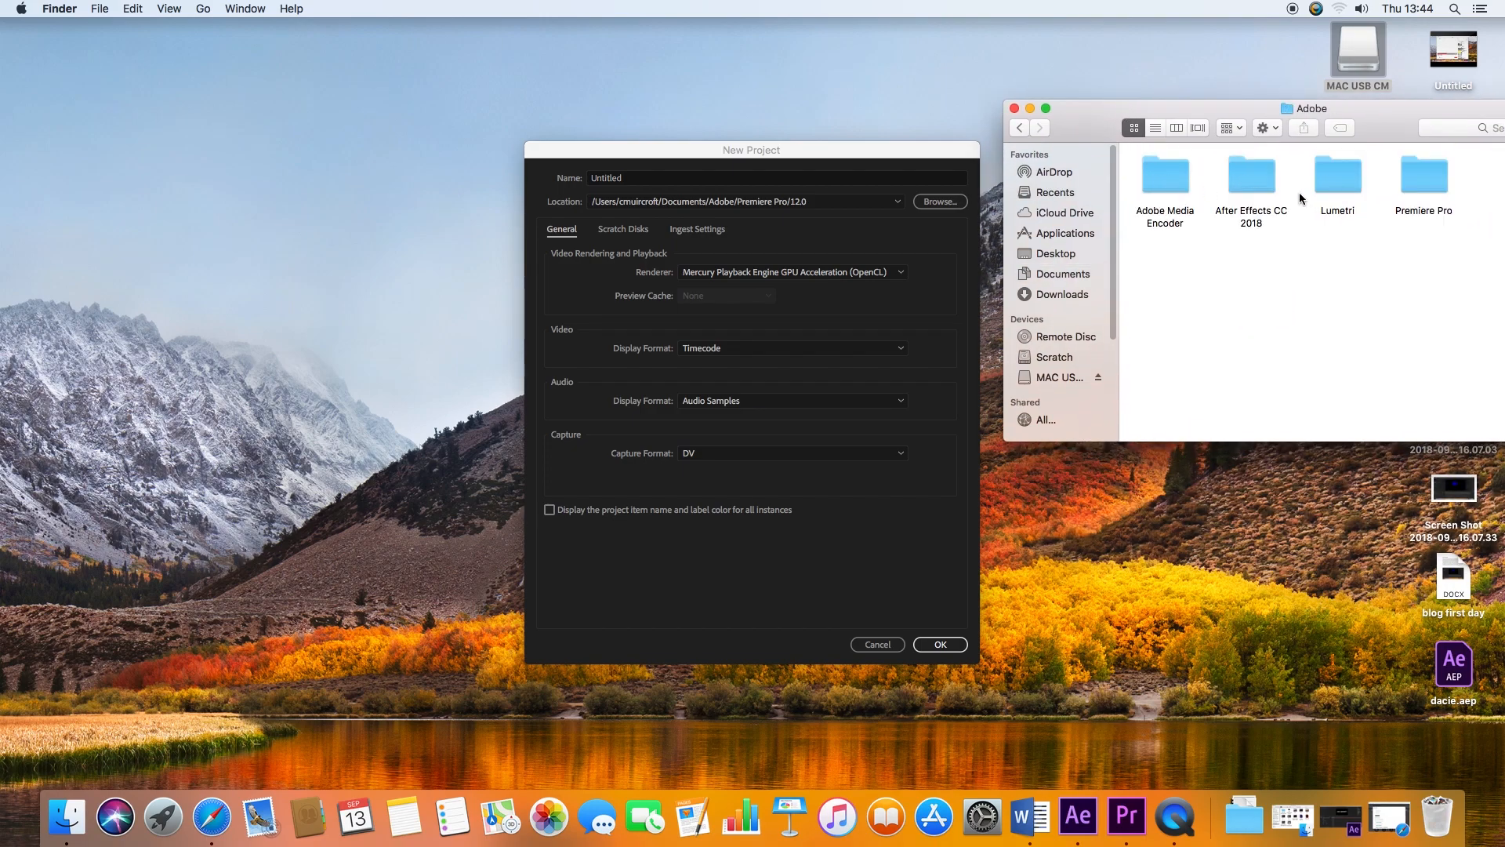
double_click(1424, 177)
double_click(1167, 177)
double_click(1163, 176)
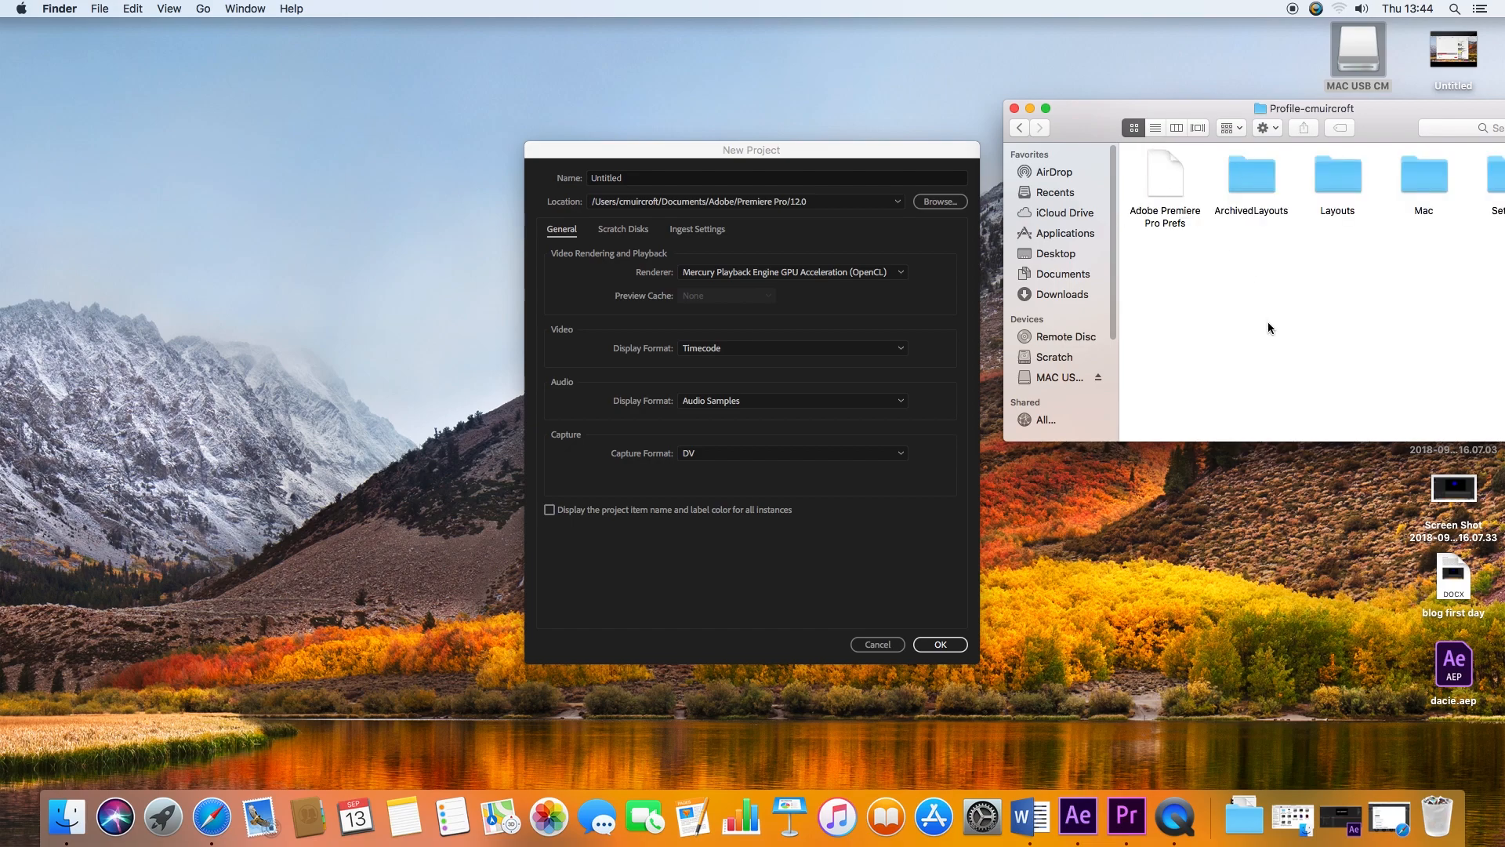
left_click_drag(1170, 115, 454, 350)
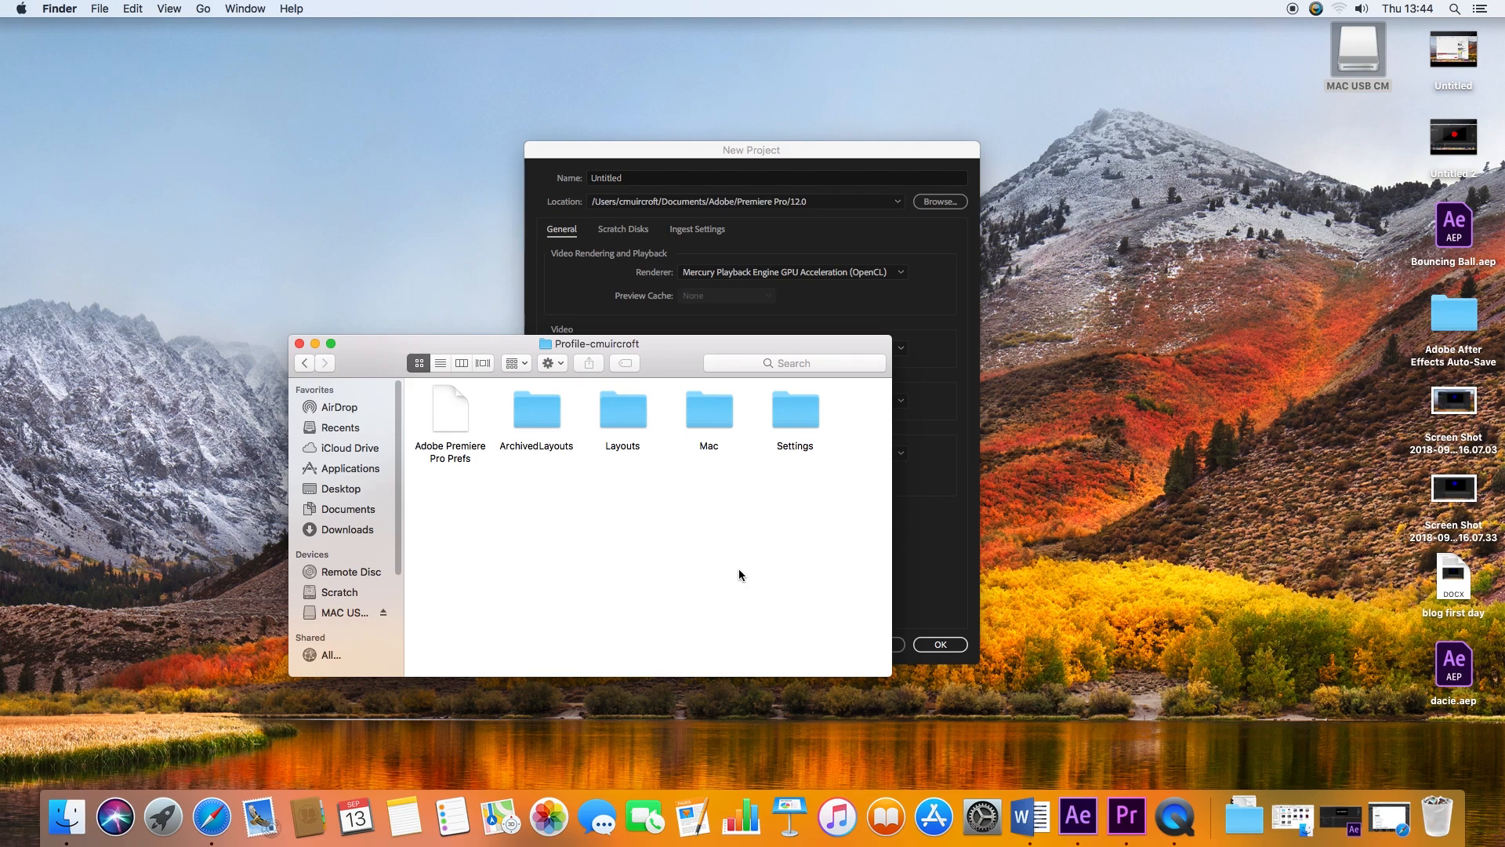
left_click_drag(470, 351, 1071, 123)
left_click(858, 240)
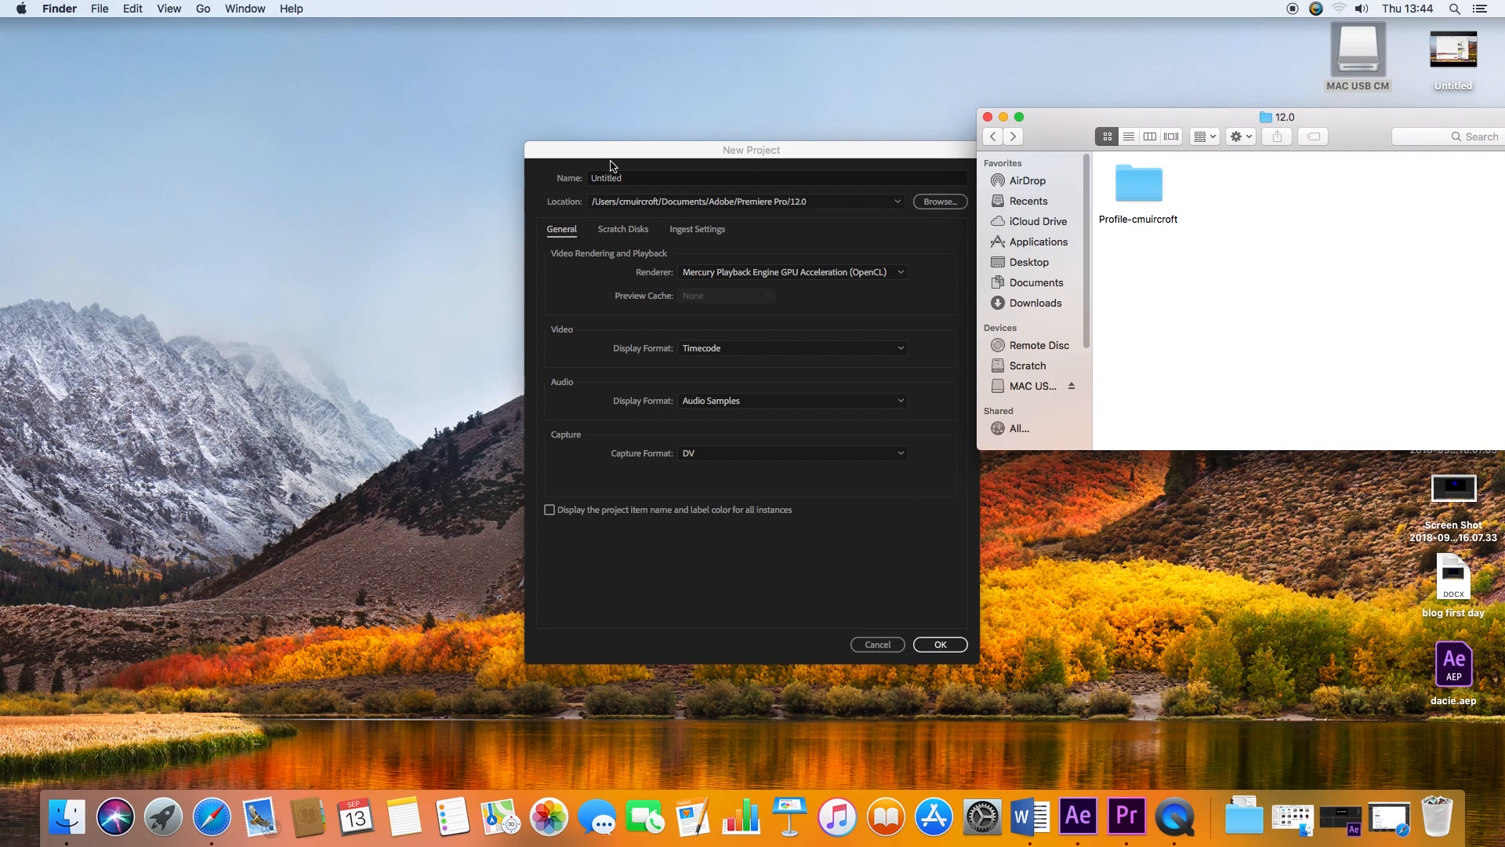
Return to Premiere Pro and create the project with the default name Untitled and the default settings.
left_click(938, 646)
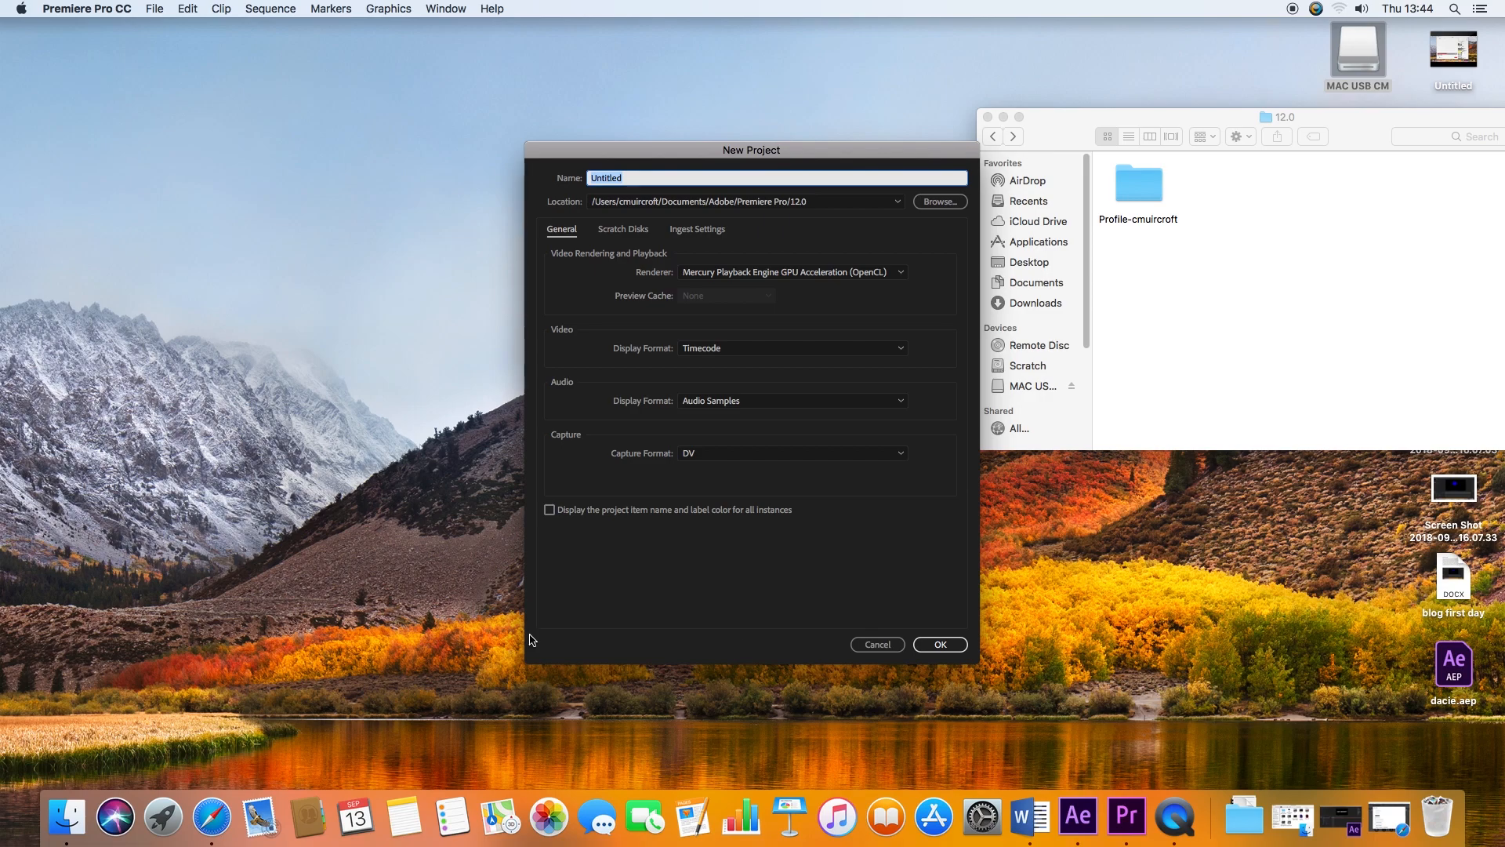
left_click(929, 647)
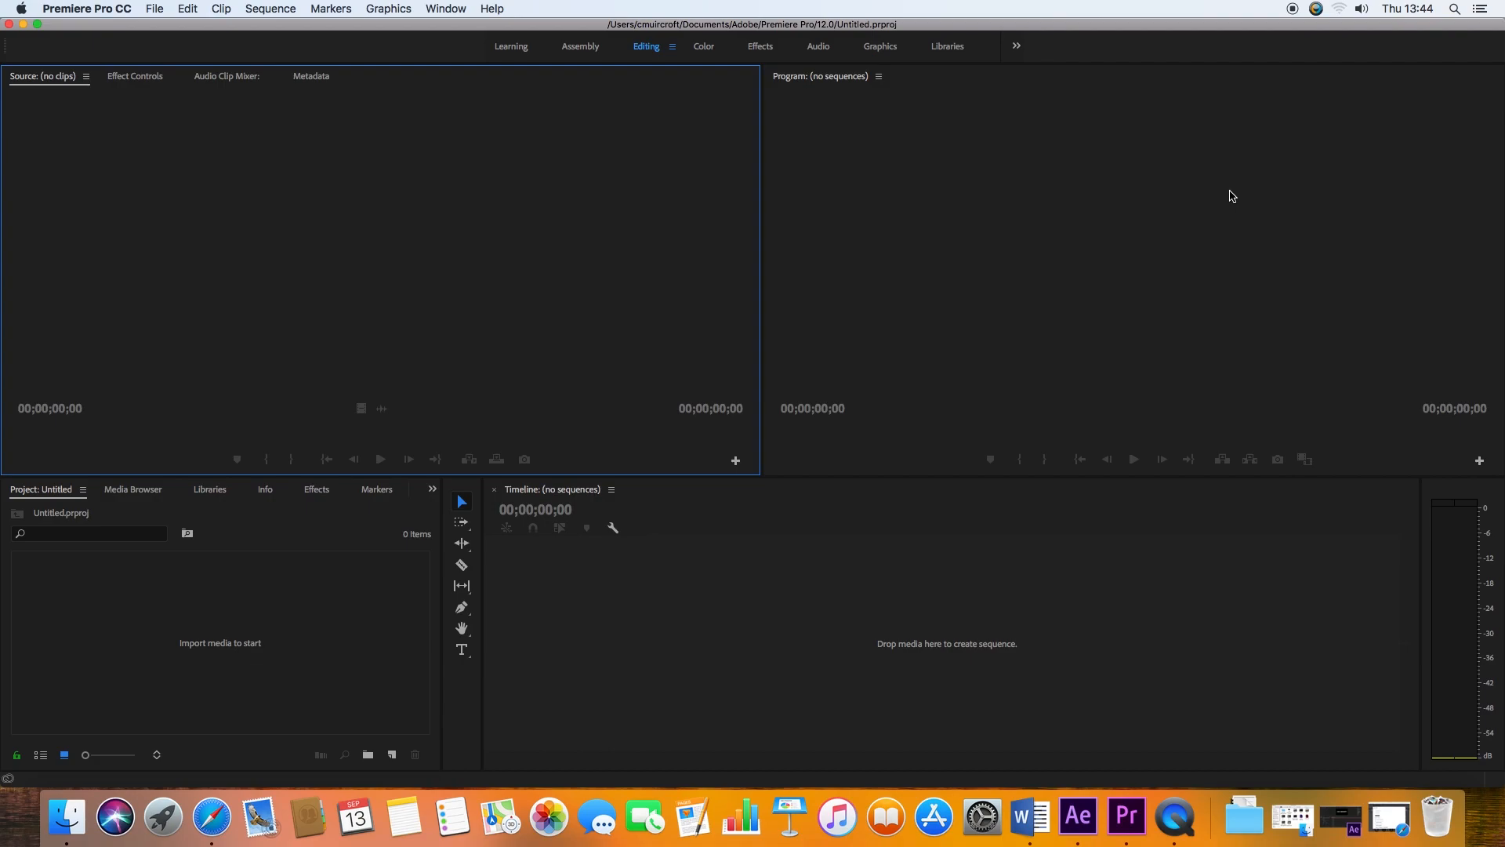
Move the Premiere Pro window aside, check the 12.0 folder in Finder for the project file, and minimize the folder window.
left_click_drag(1141, 30, 806, 40)
left_click(1456, 347)
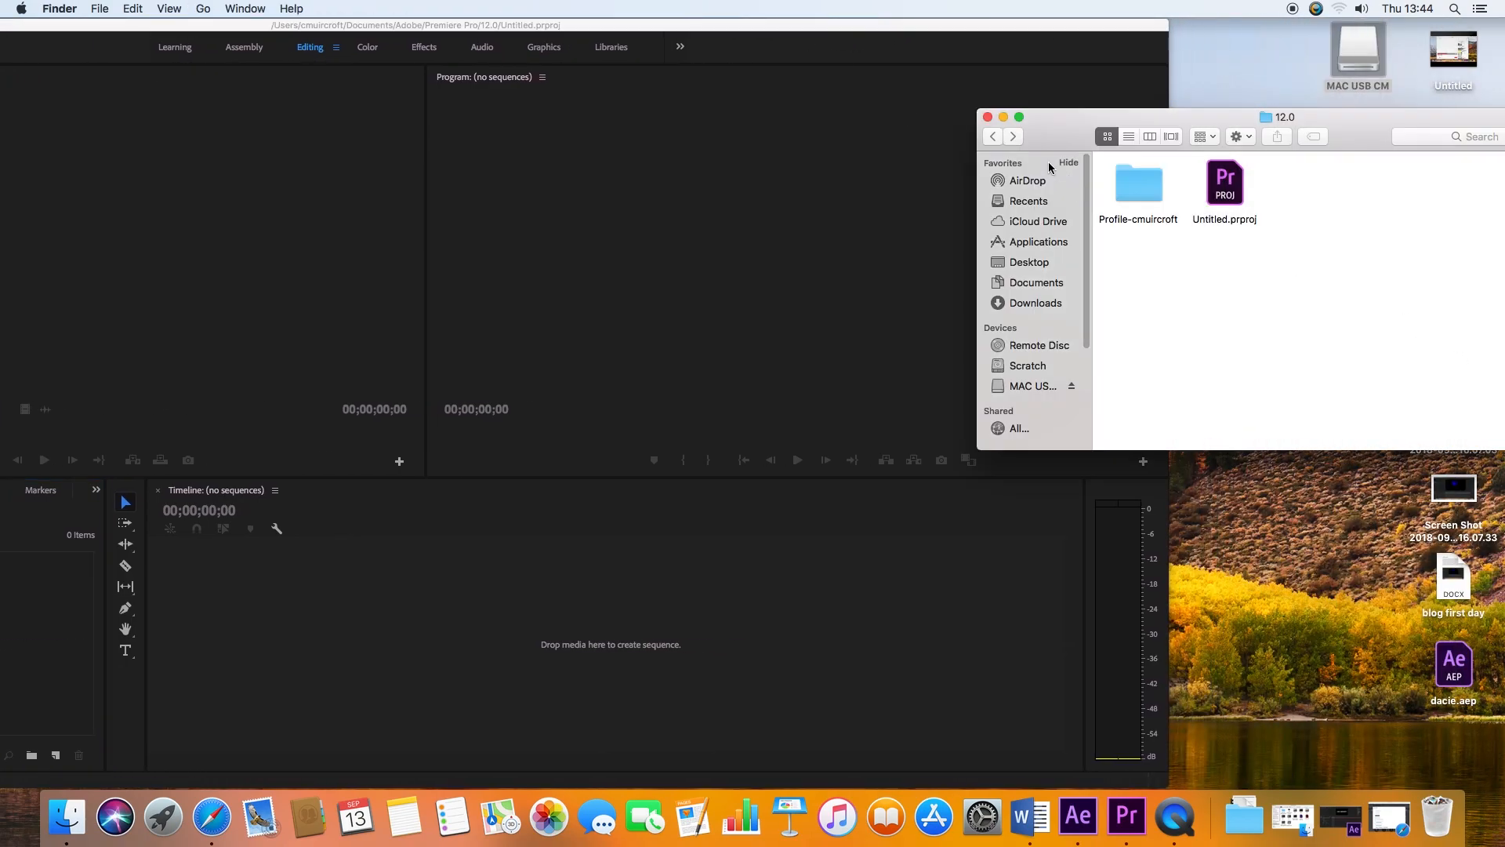
left_click(1004, 117)
Move the Premiere Pro window back so that its workspace fills the screen.
left_click_drag(690, 30, 980, 8)
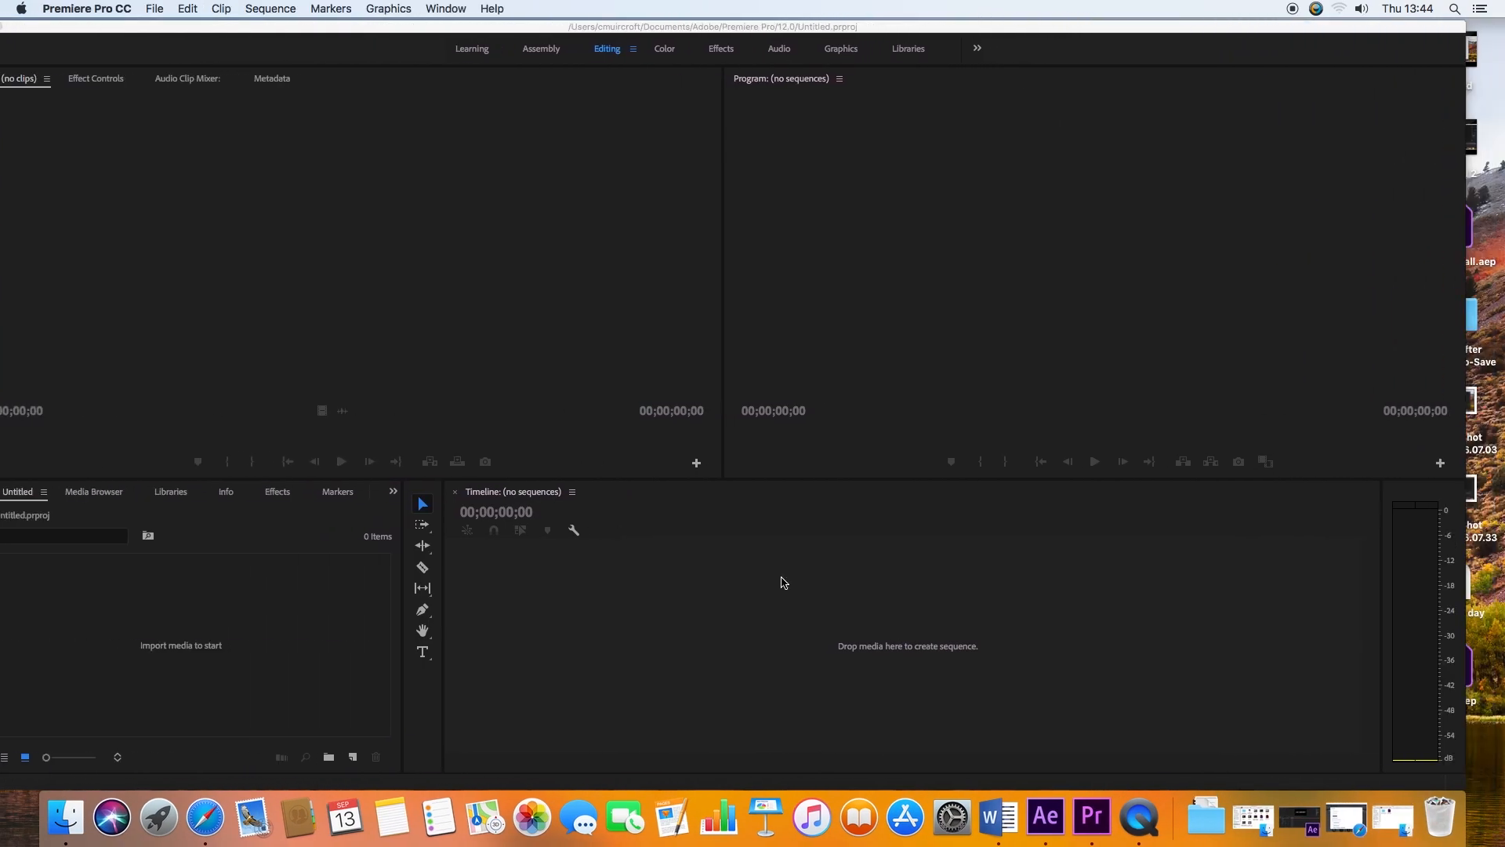
left_click_drag(284, 32, 325, 29)
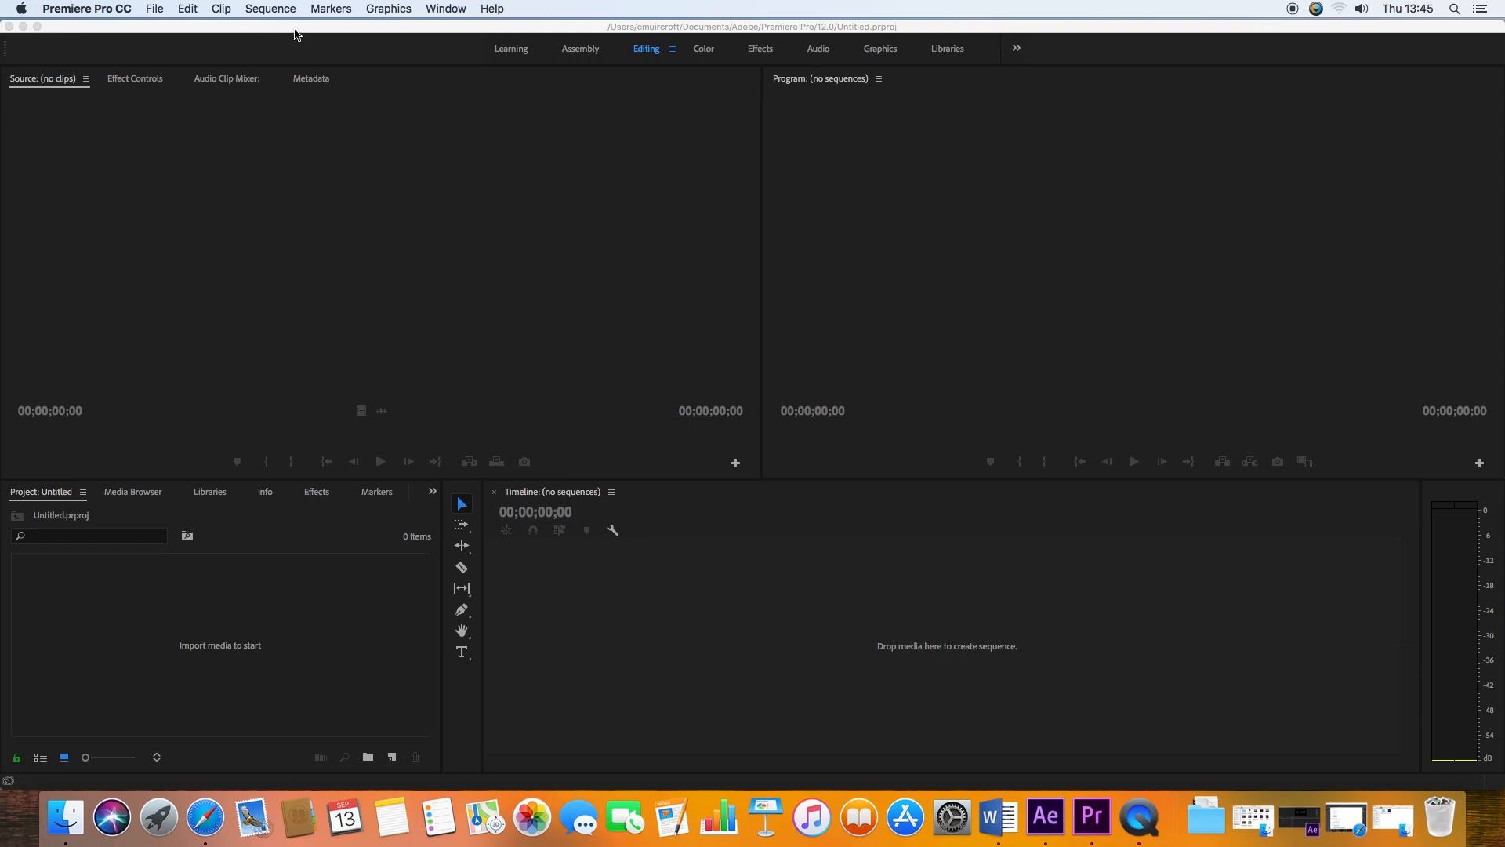
left_click_drag(293, 32, 299, 32)
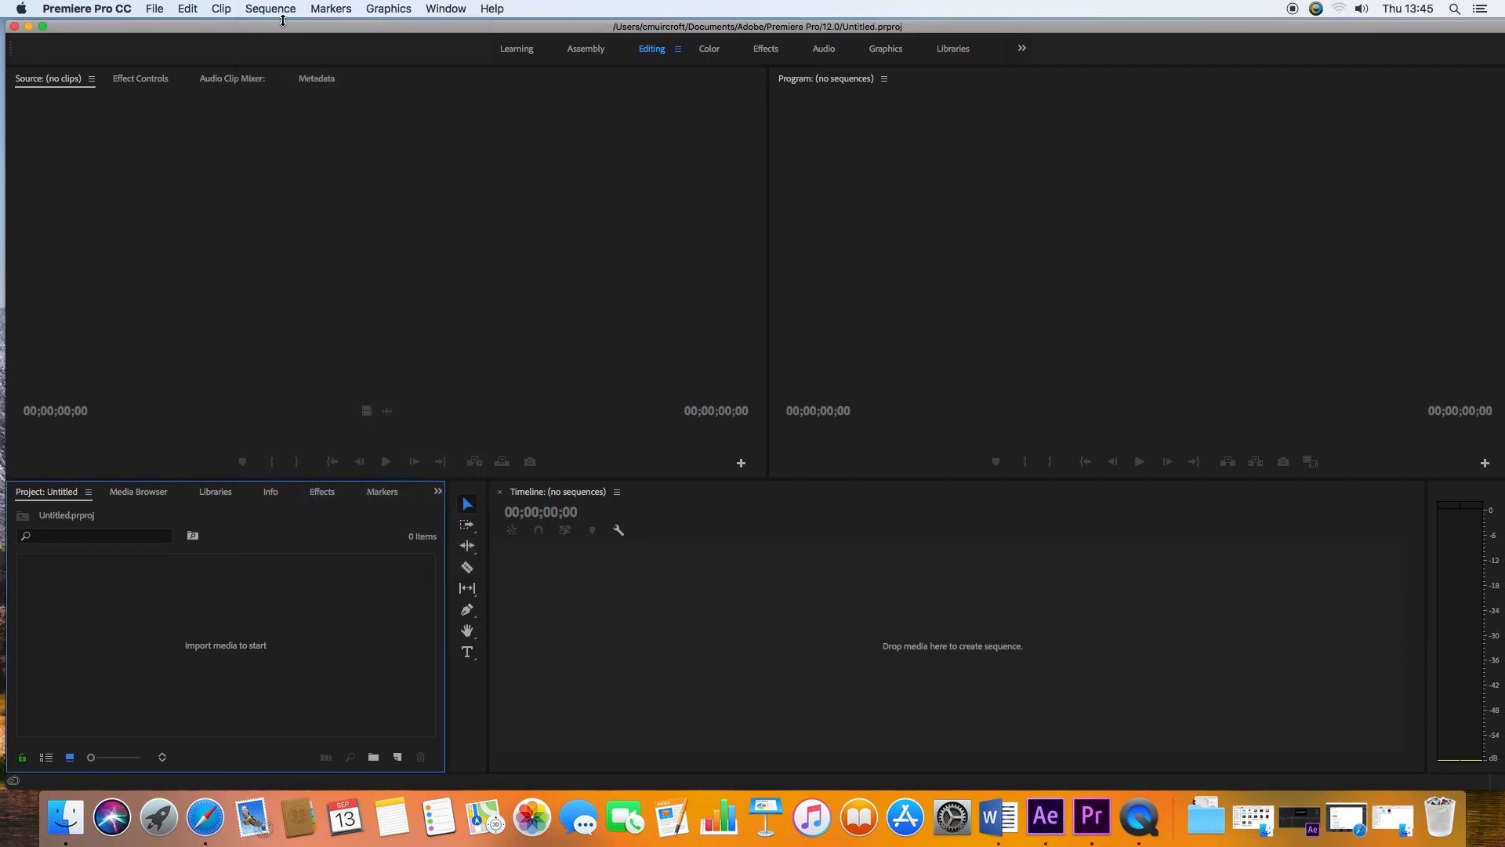
Create a new sequence from the DV - PAL Standard 48kHz preset, keeping the name Sequence 01.
left_click_drag(487, 30, 481, 31)
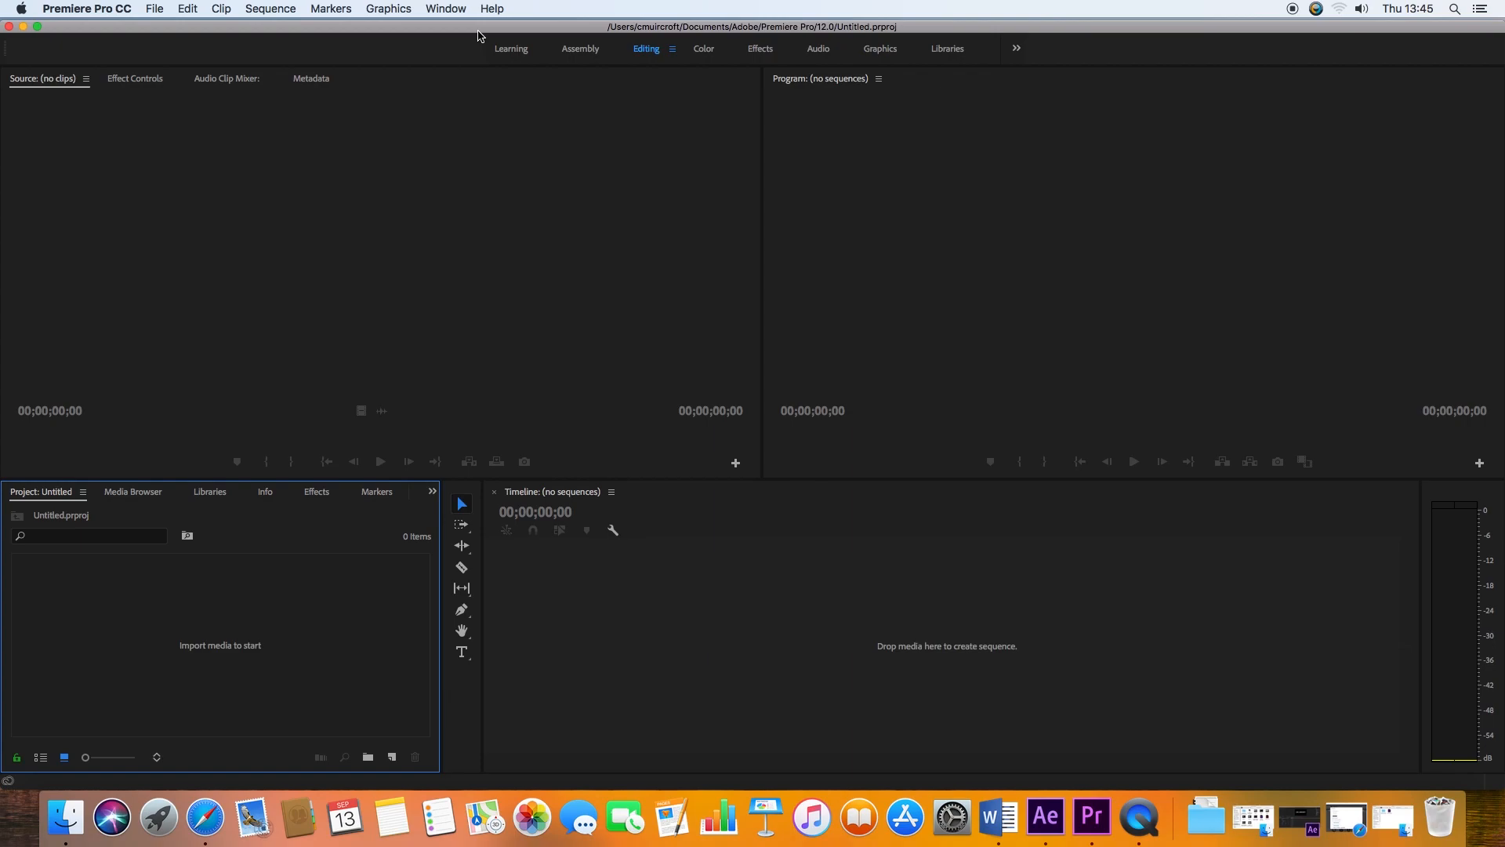
left_click(272, 11)
mouse_move(155, 10)
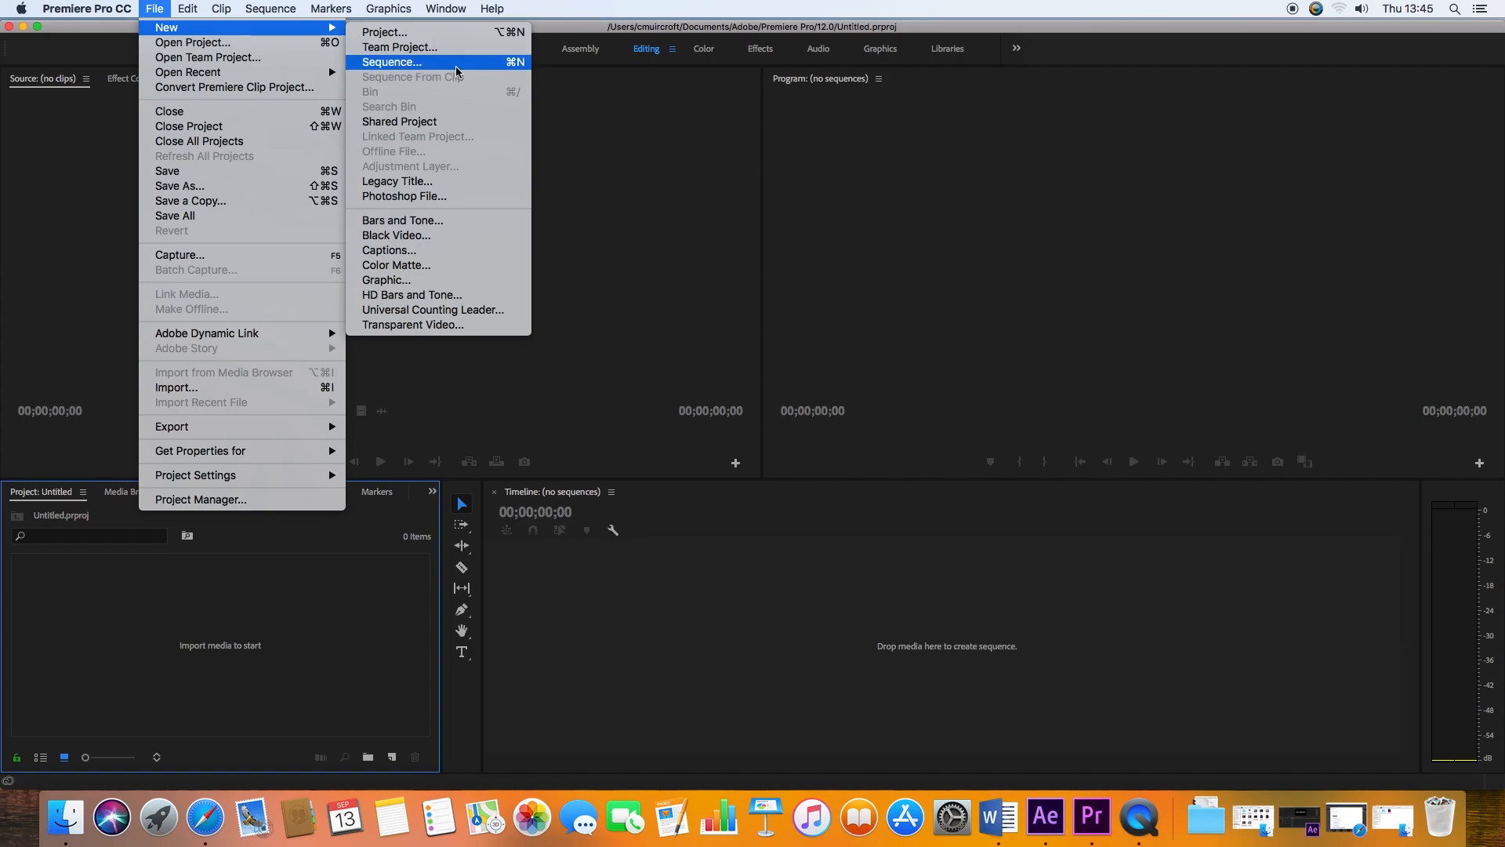
left_click(455, 67)
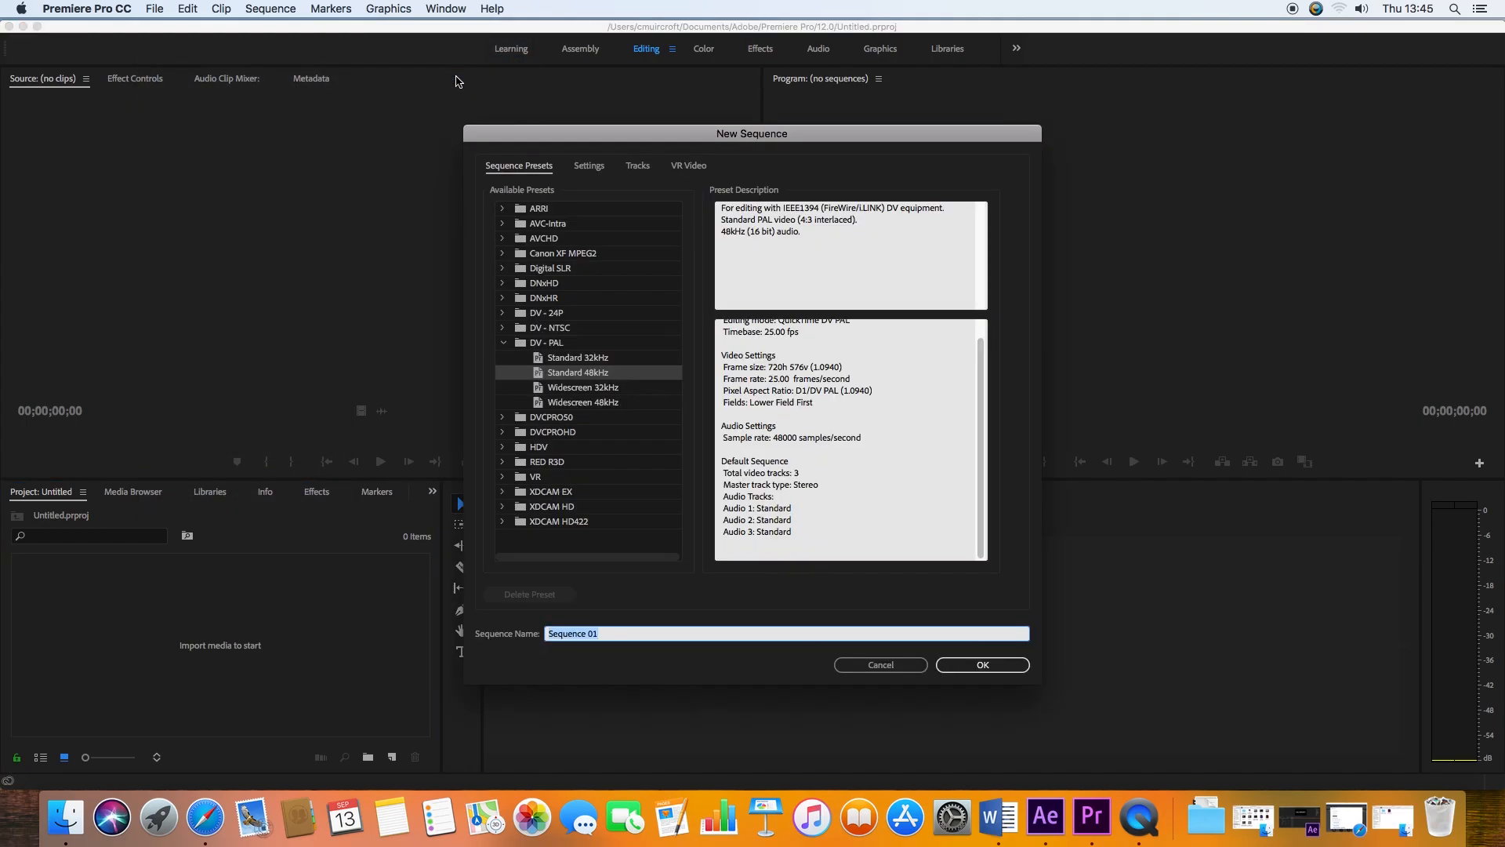
left_click_drag(581, 134, 708, 95)
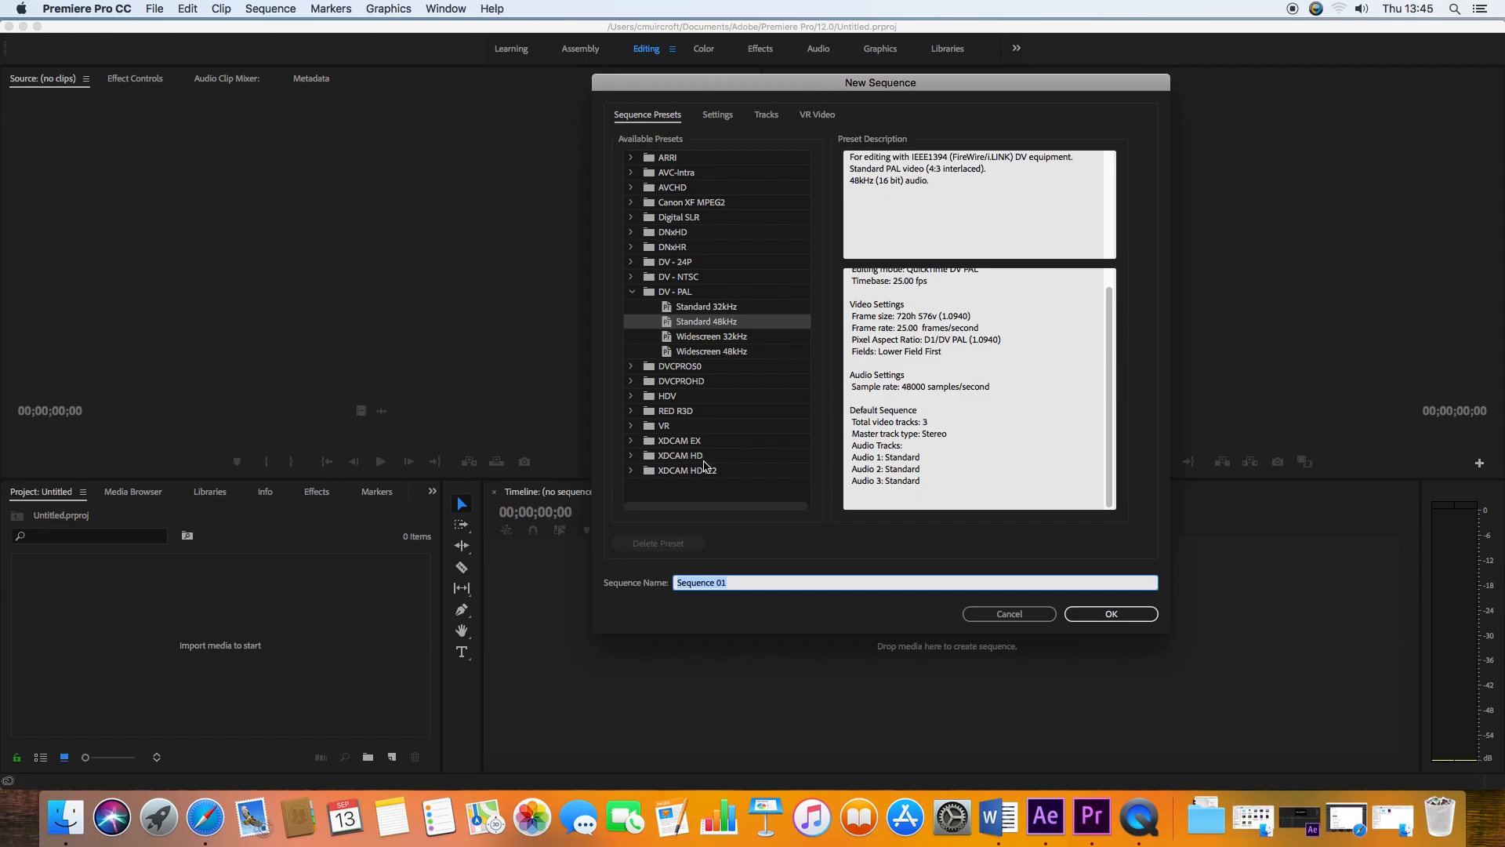
left_click_drag(869, 83, 479, 66)
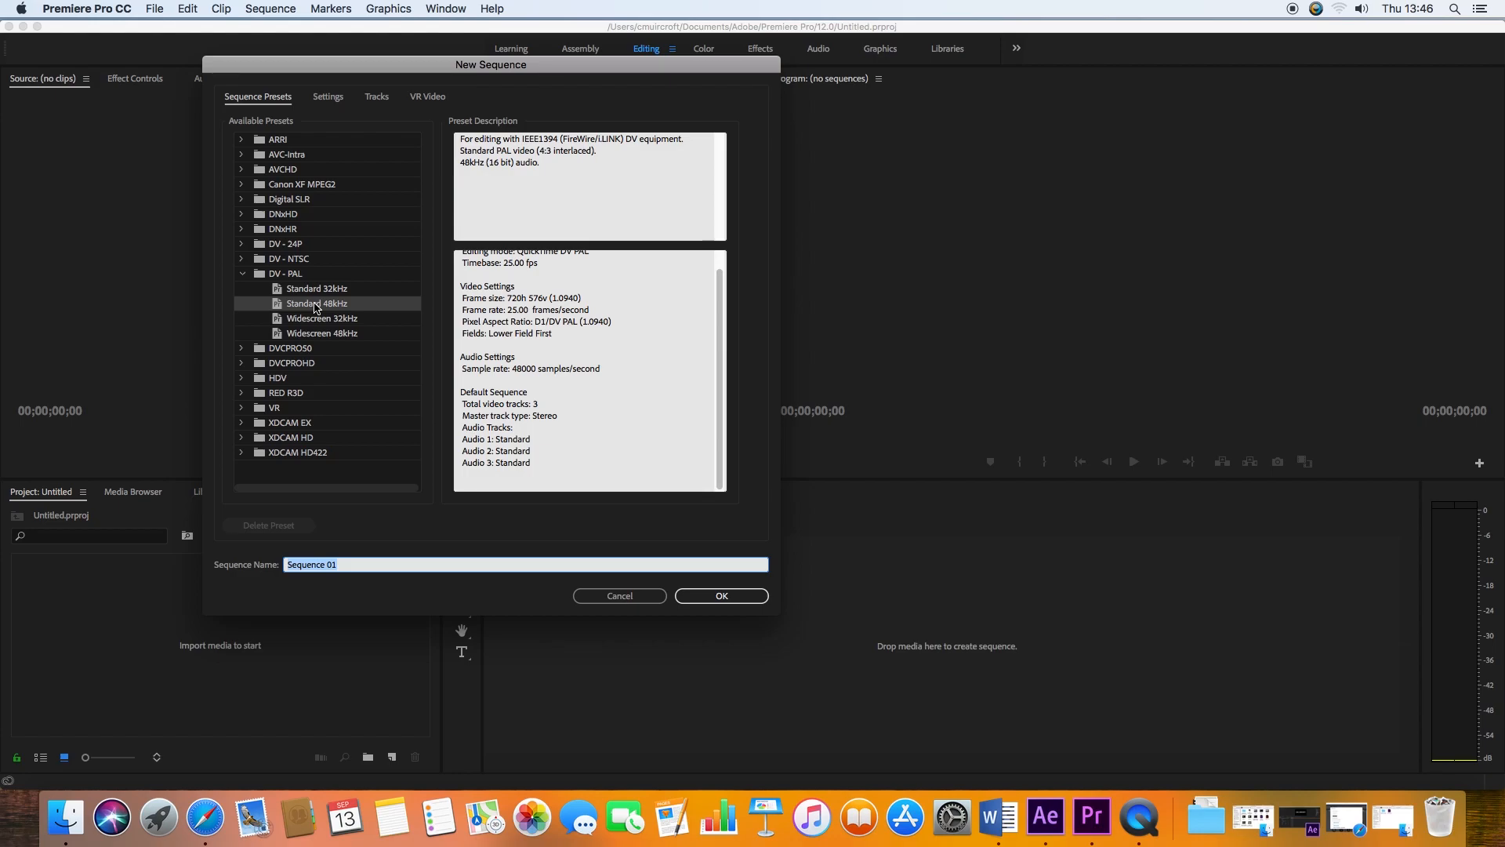
left_click(718, 596)
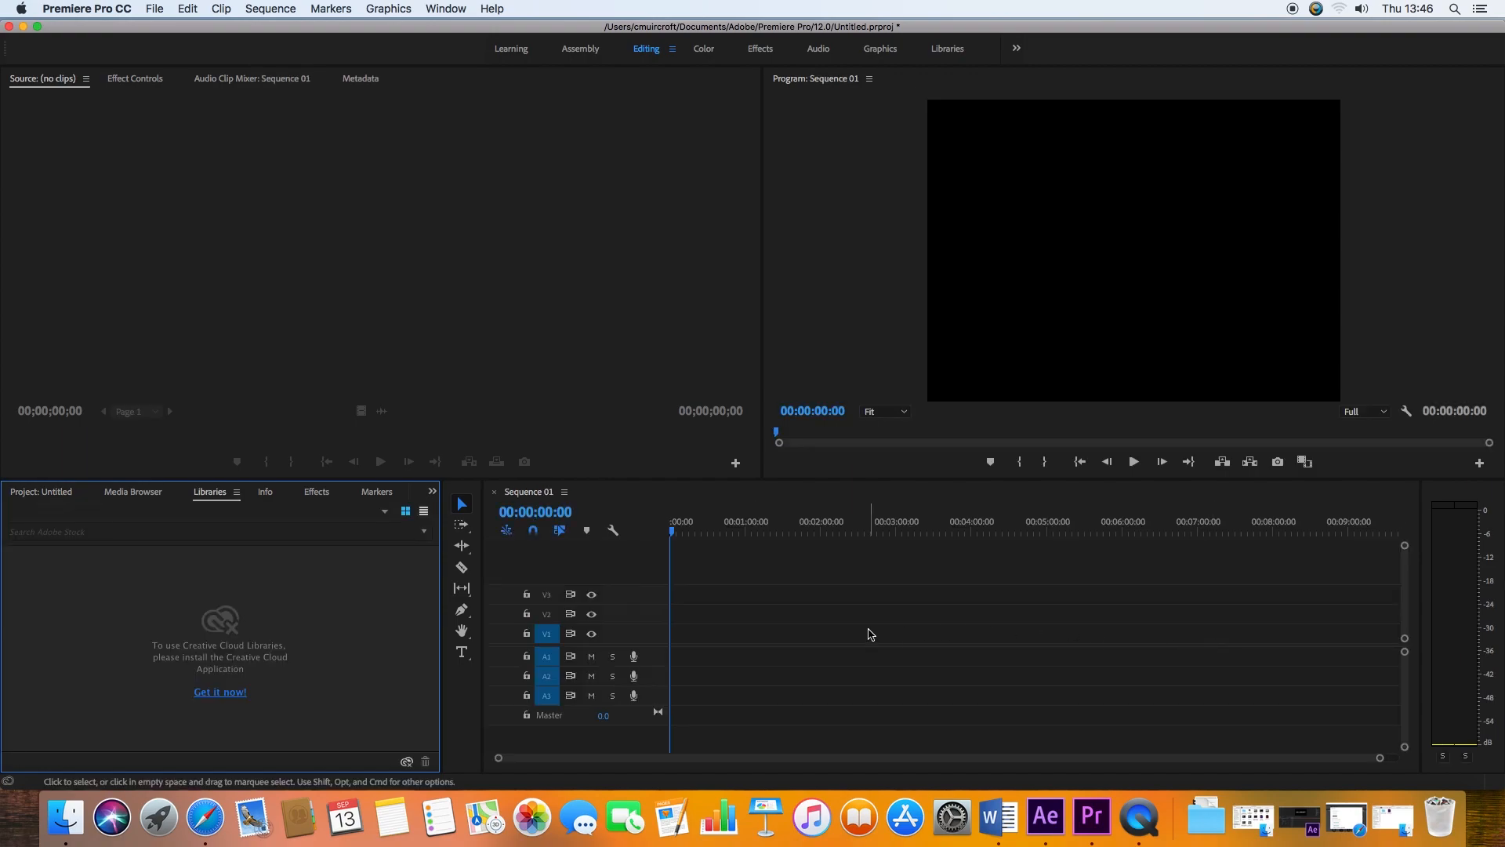
Show the project's contents and add a new bin named Video beside Sequence 01.
left_click(29, 497)
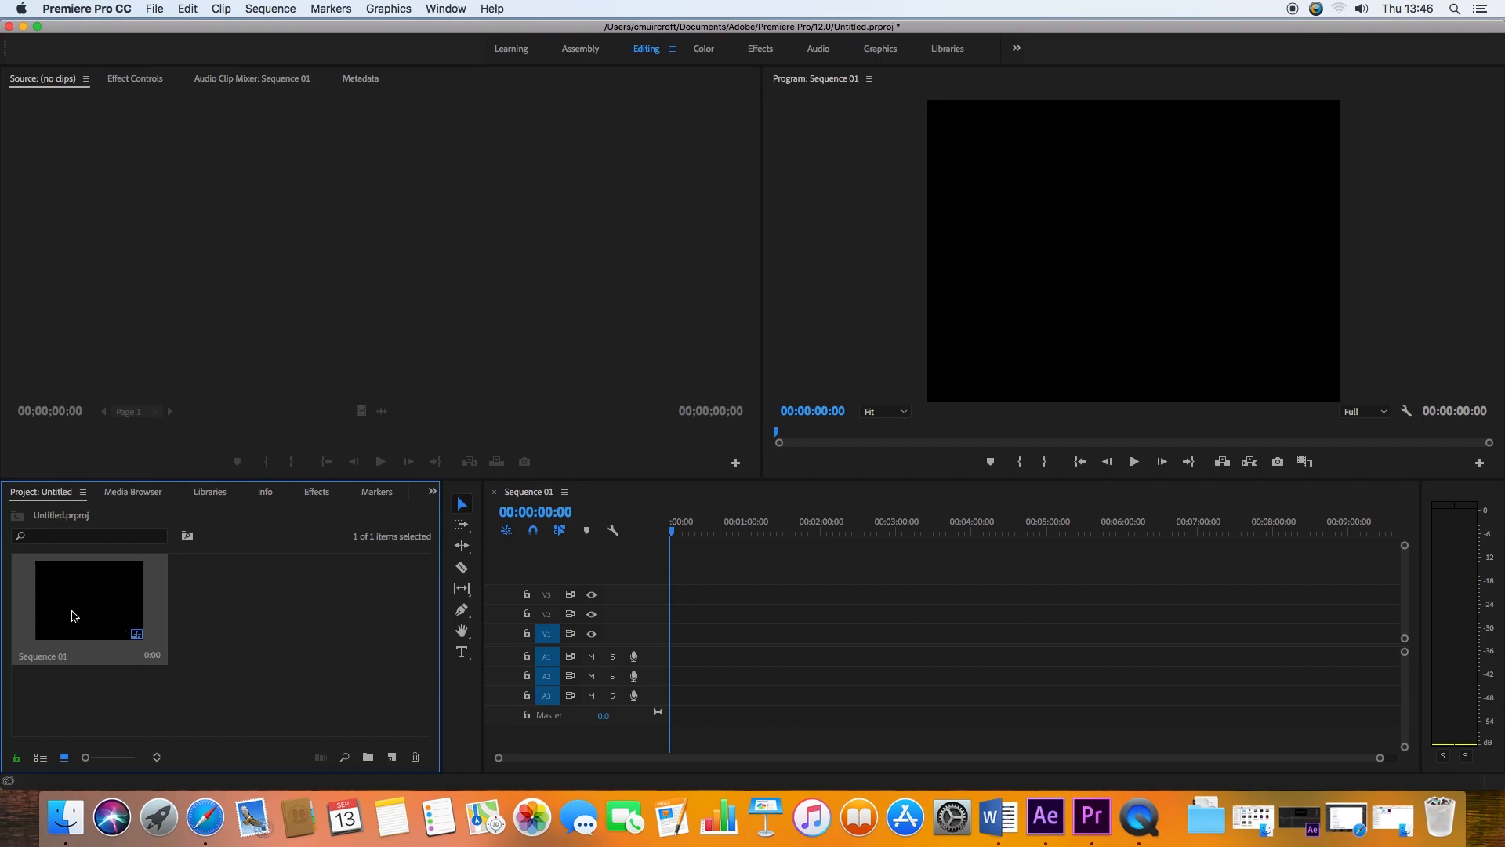
left_click(272, 626)
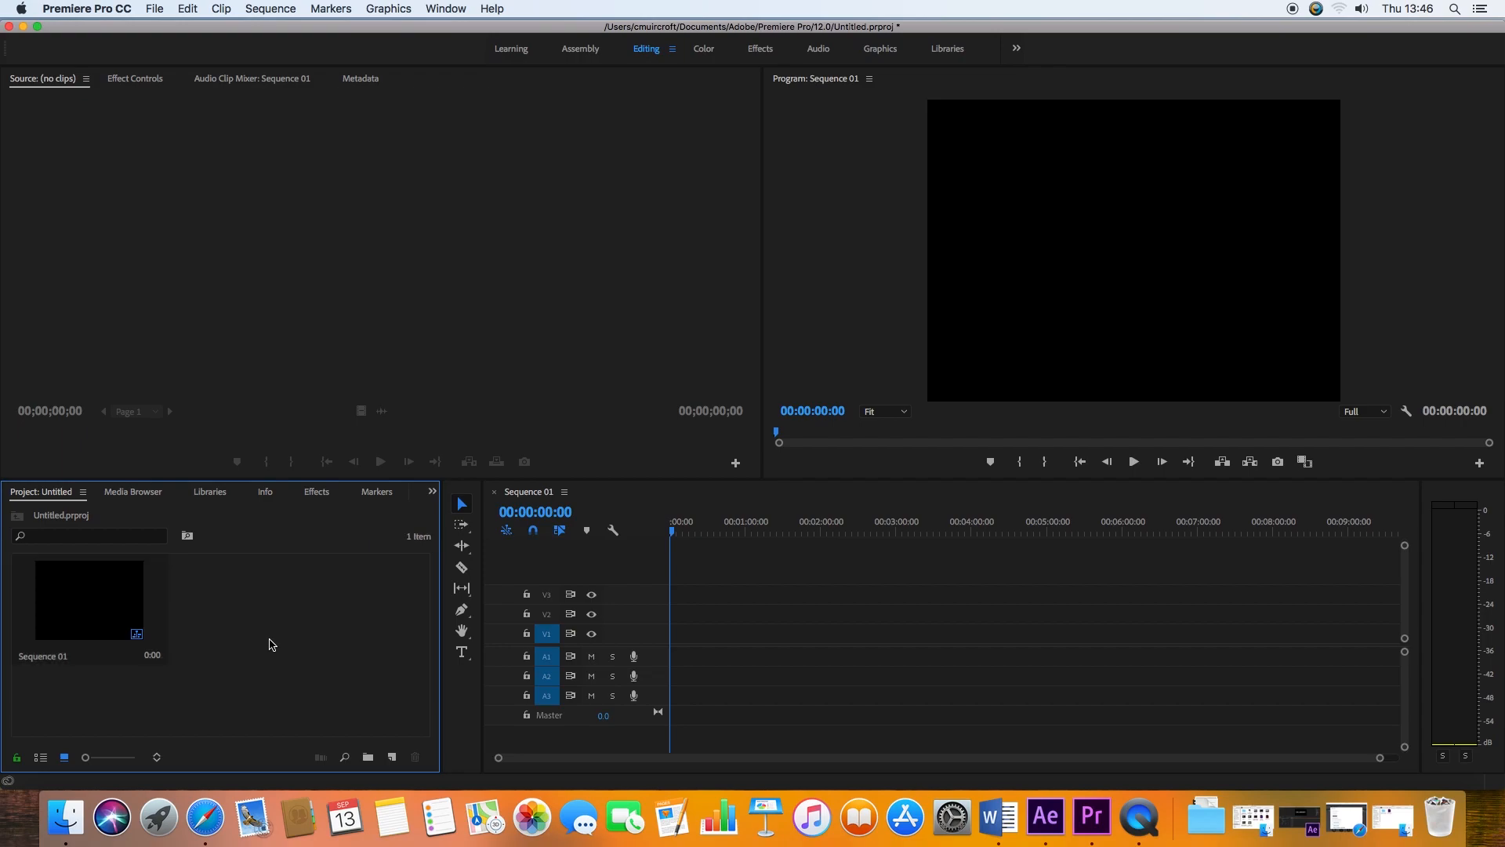
left_click(368, 758)
key("BackSpace")
type("Vi")
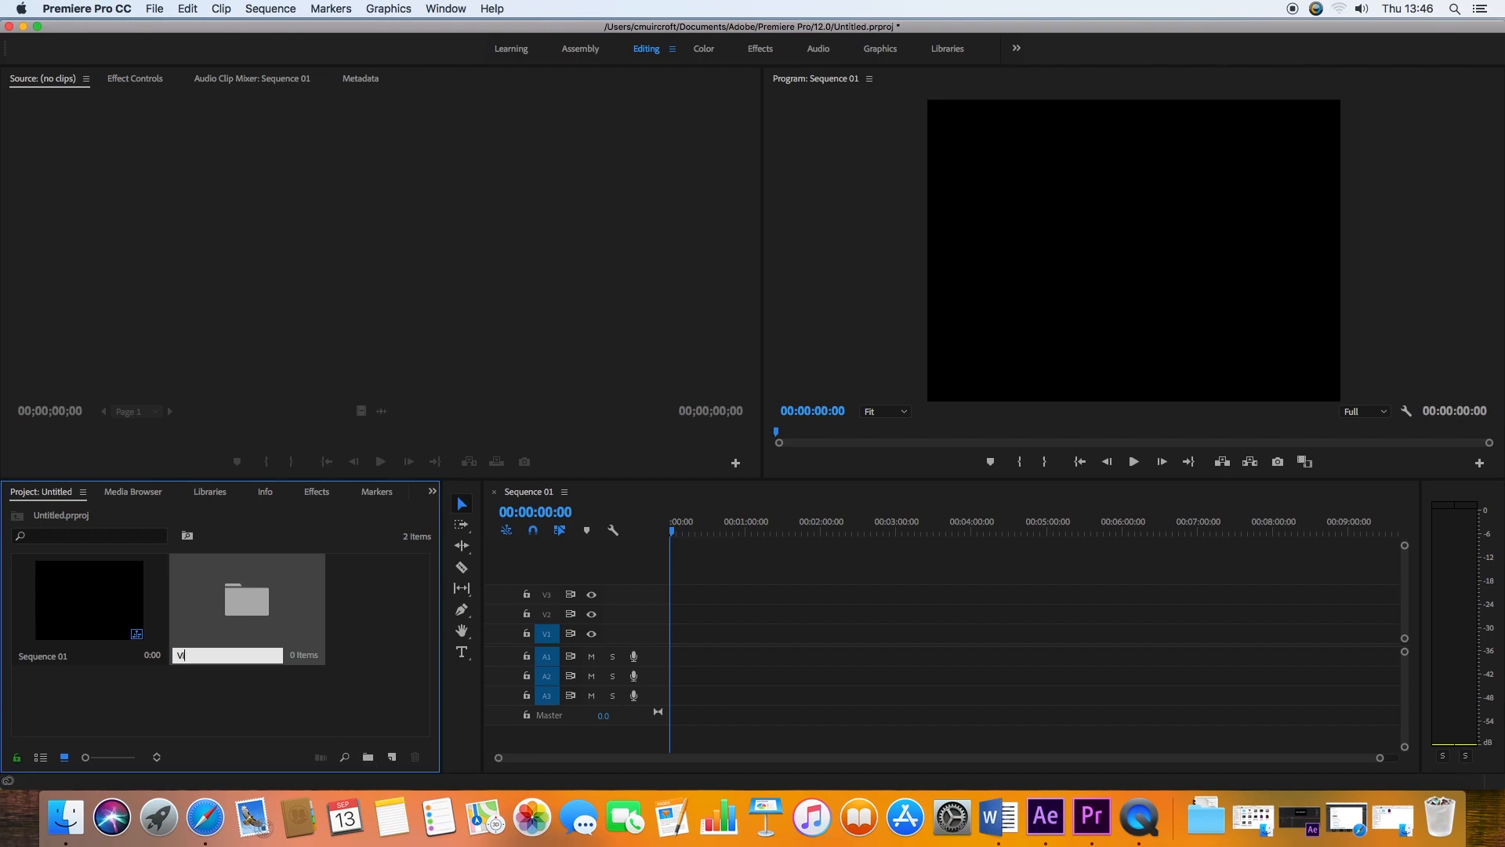
type("deo")
left_click(269, 721)
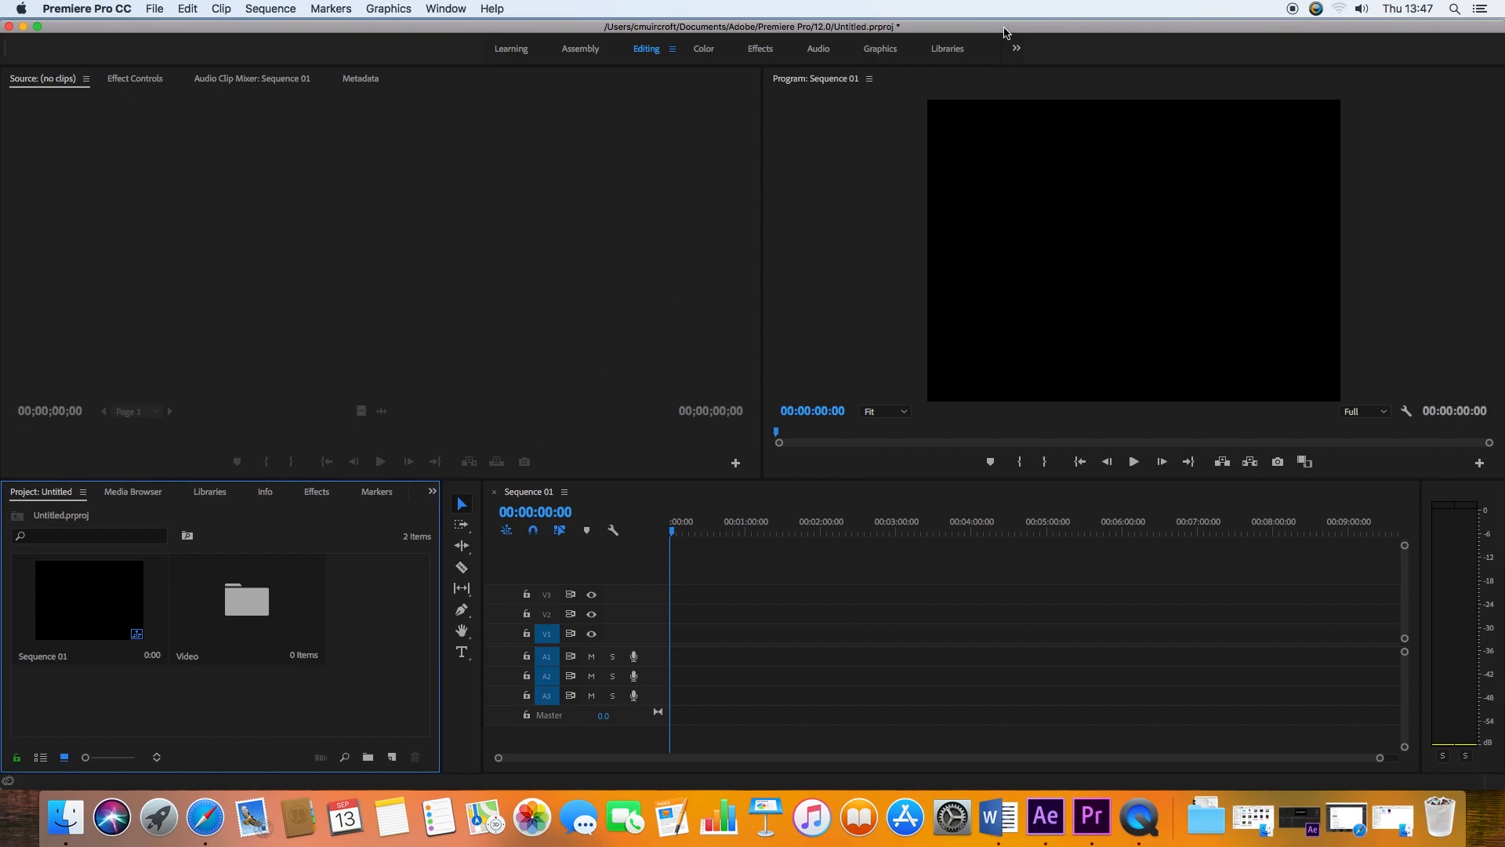
Switch to Finder, open EDITING TRAINING CLIPS-20180913 in Downloads, expand Mobile Viz 1, and select all its MP4 clips without the MP3 files.
left_click_drag(1004, 33, 456, 86)
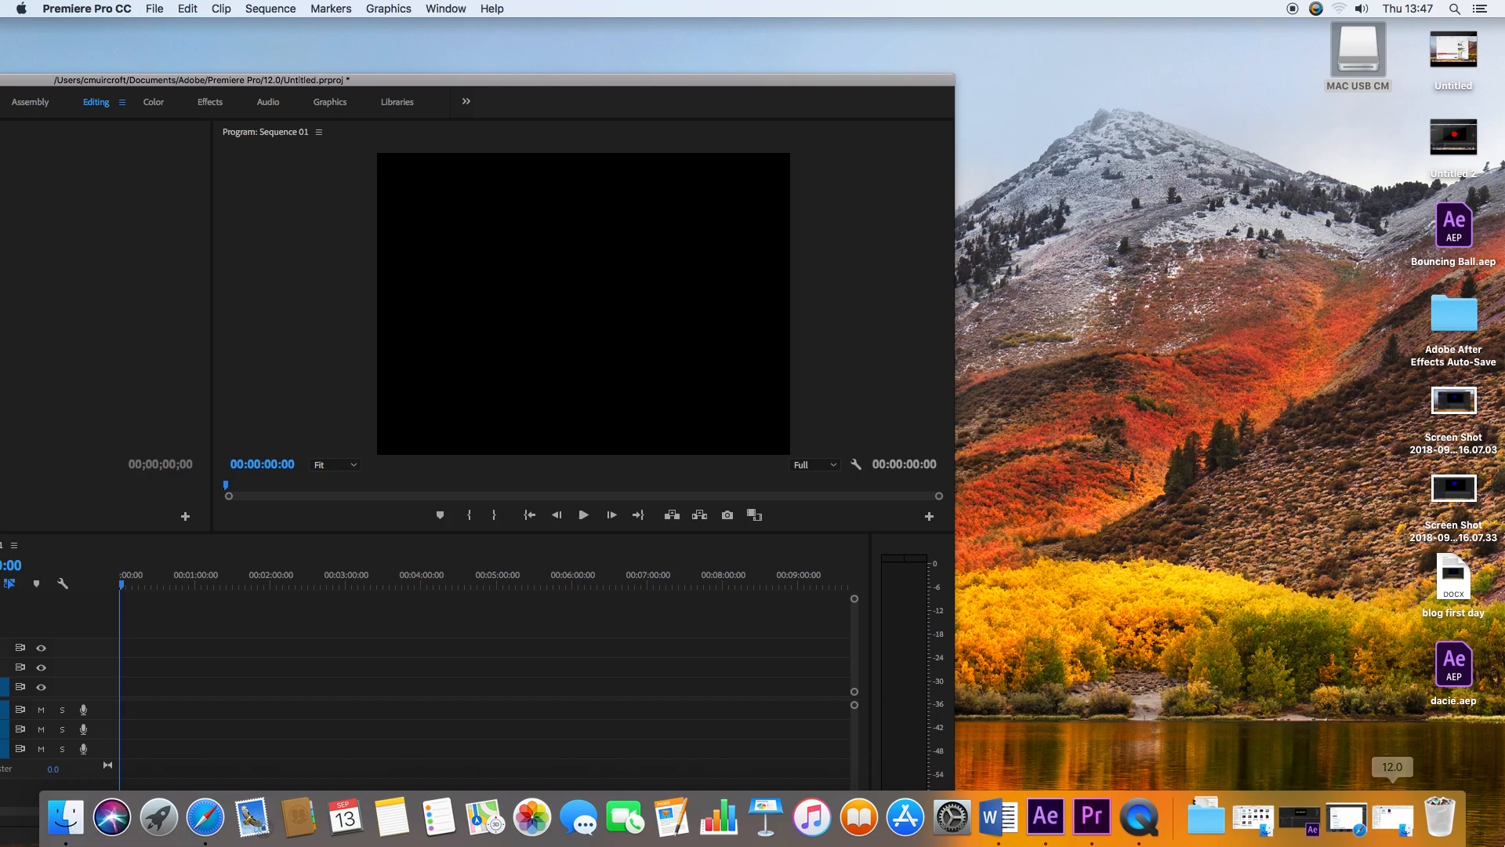
left_click(1389, 821)
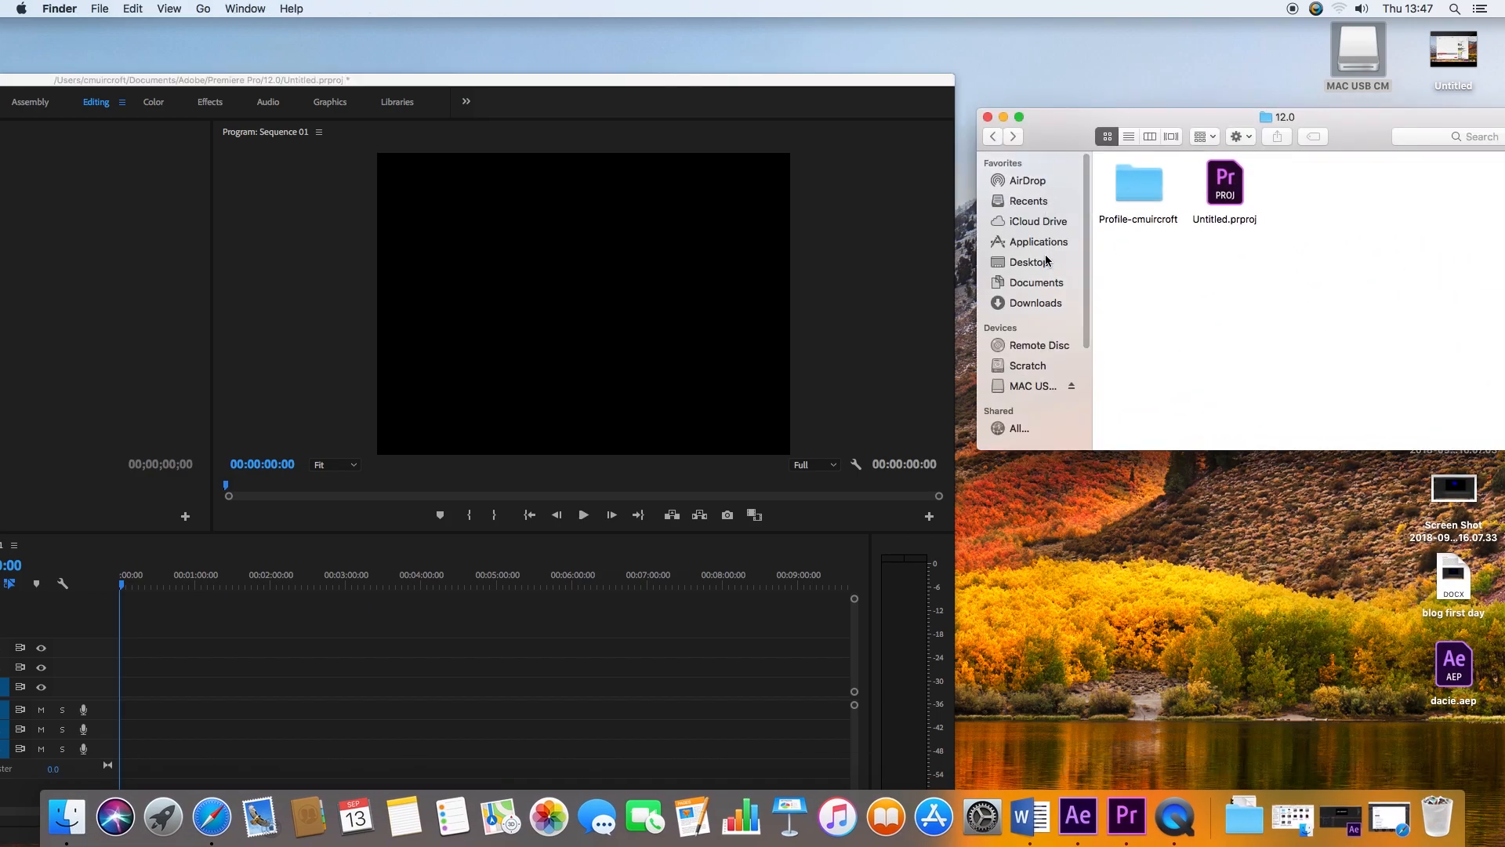
left_click(1036, 303)
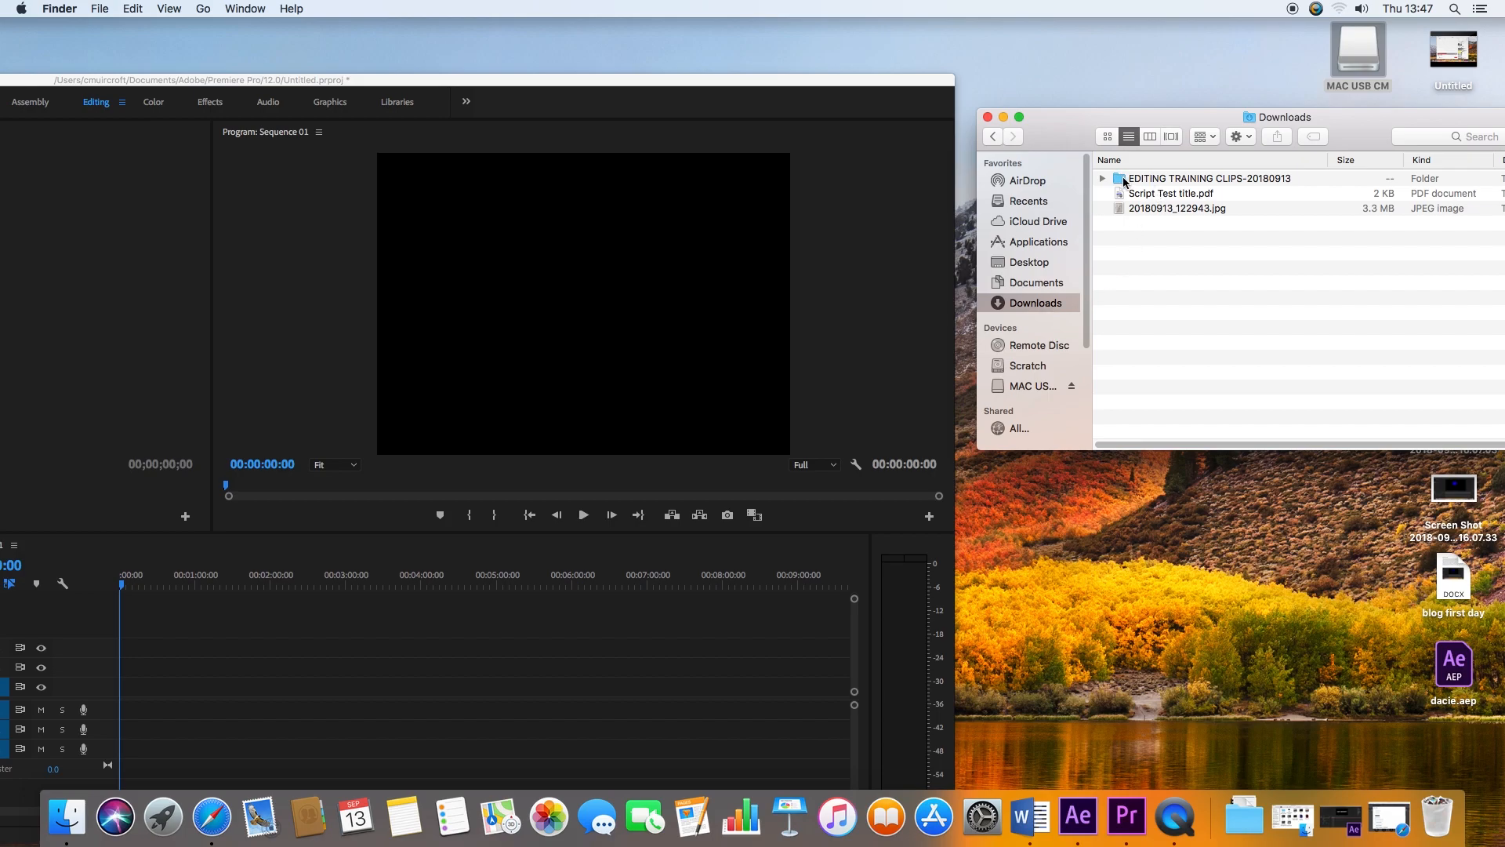
double_click(1122, 182)
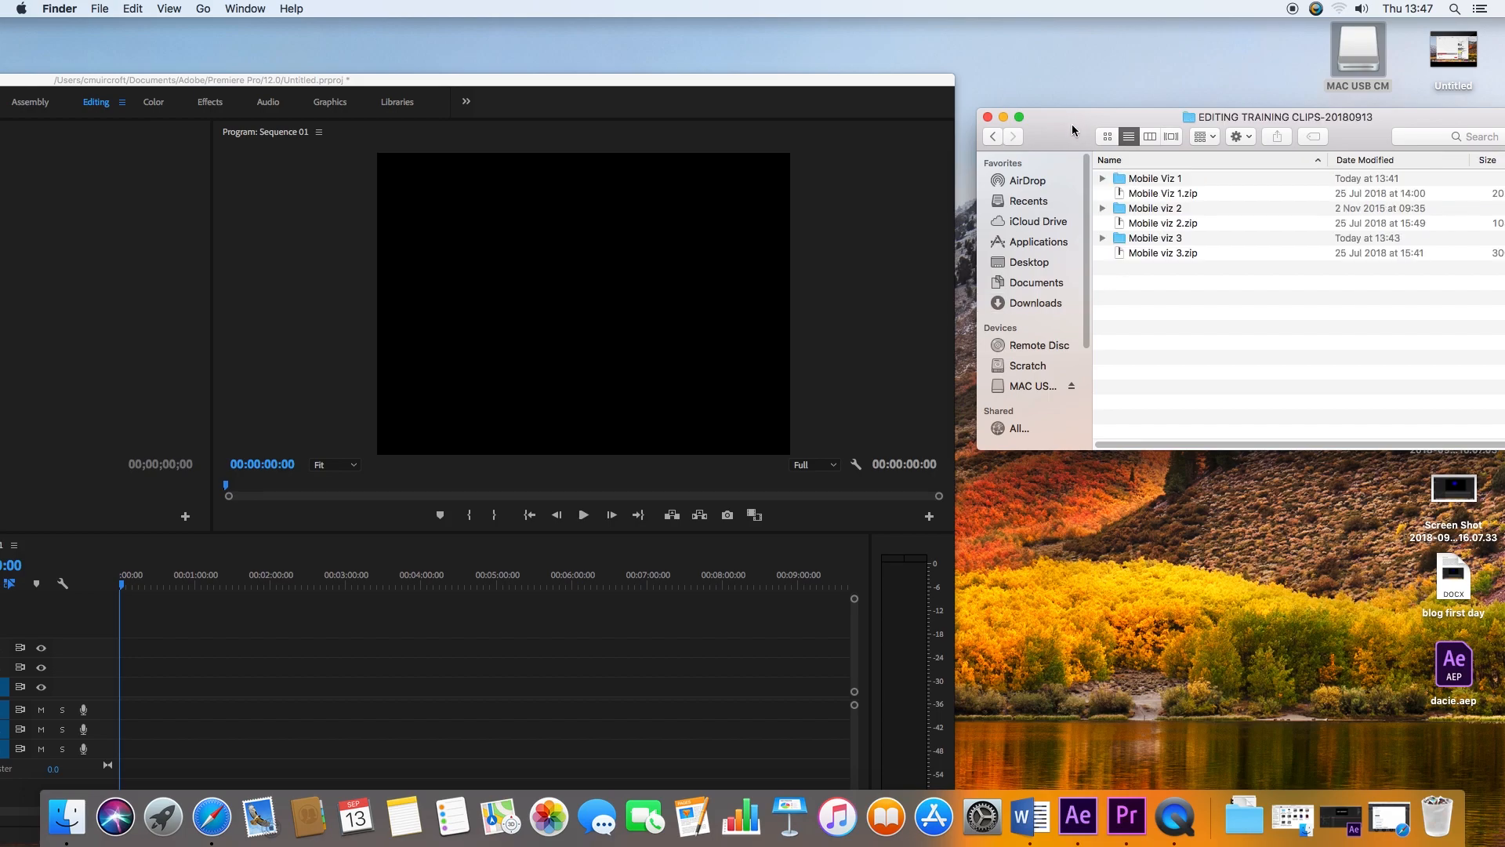
left_click_drag(1076, 130, 945, 96)
left_click(974, 144)
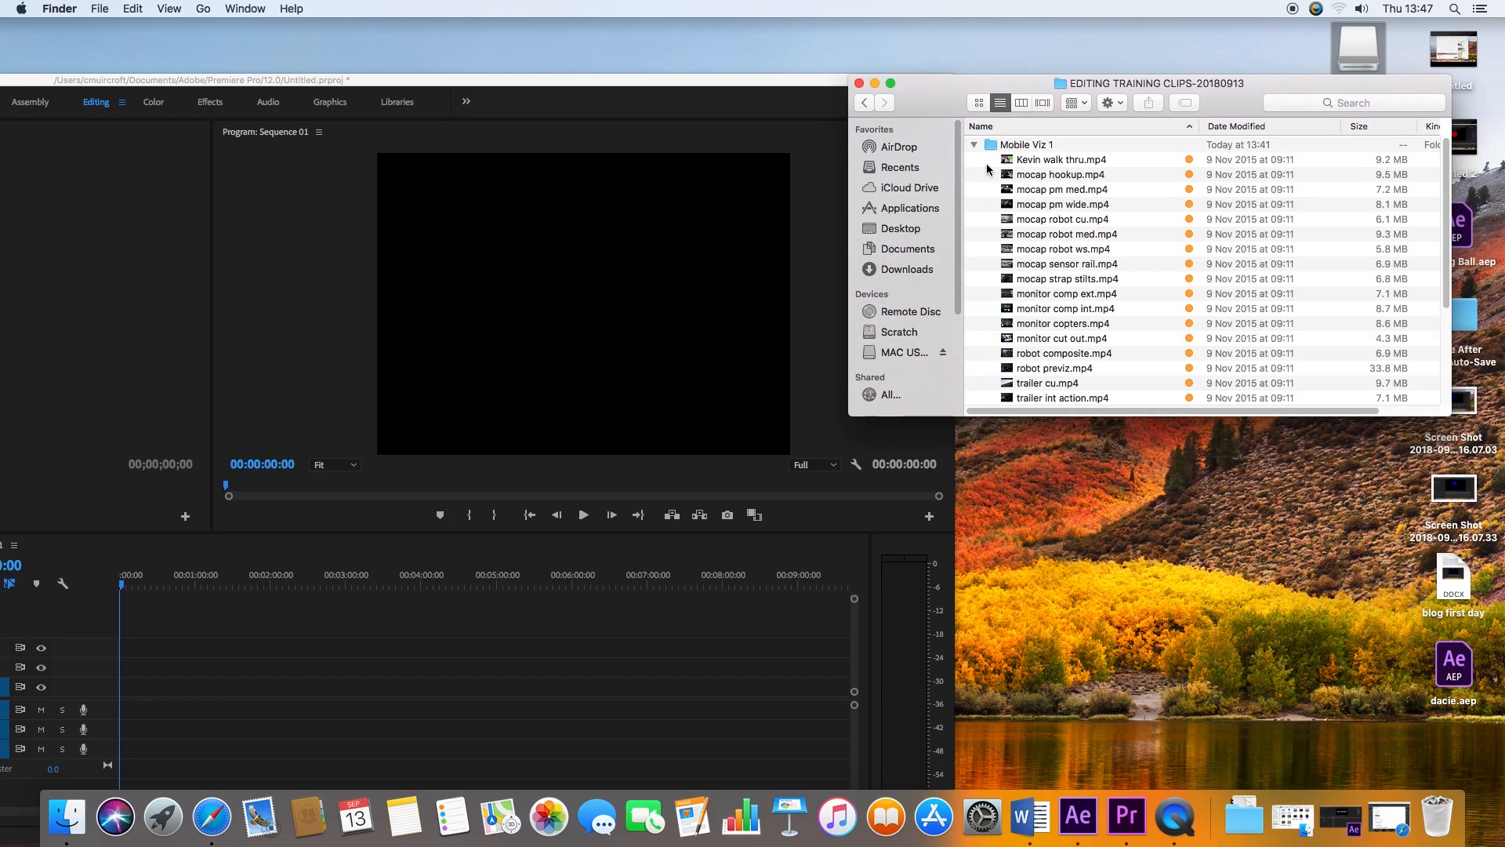
left_click_drag(986, 171, 1110, 298)
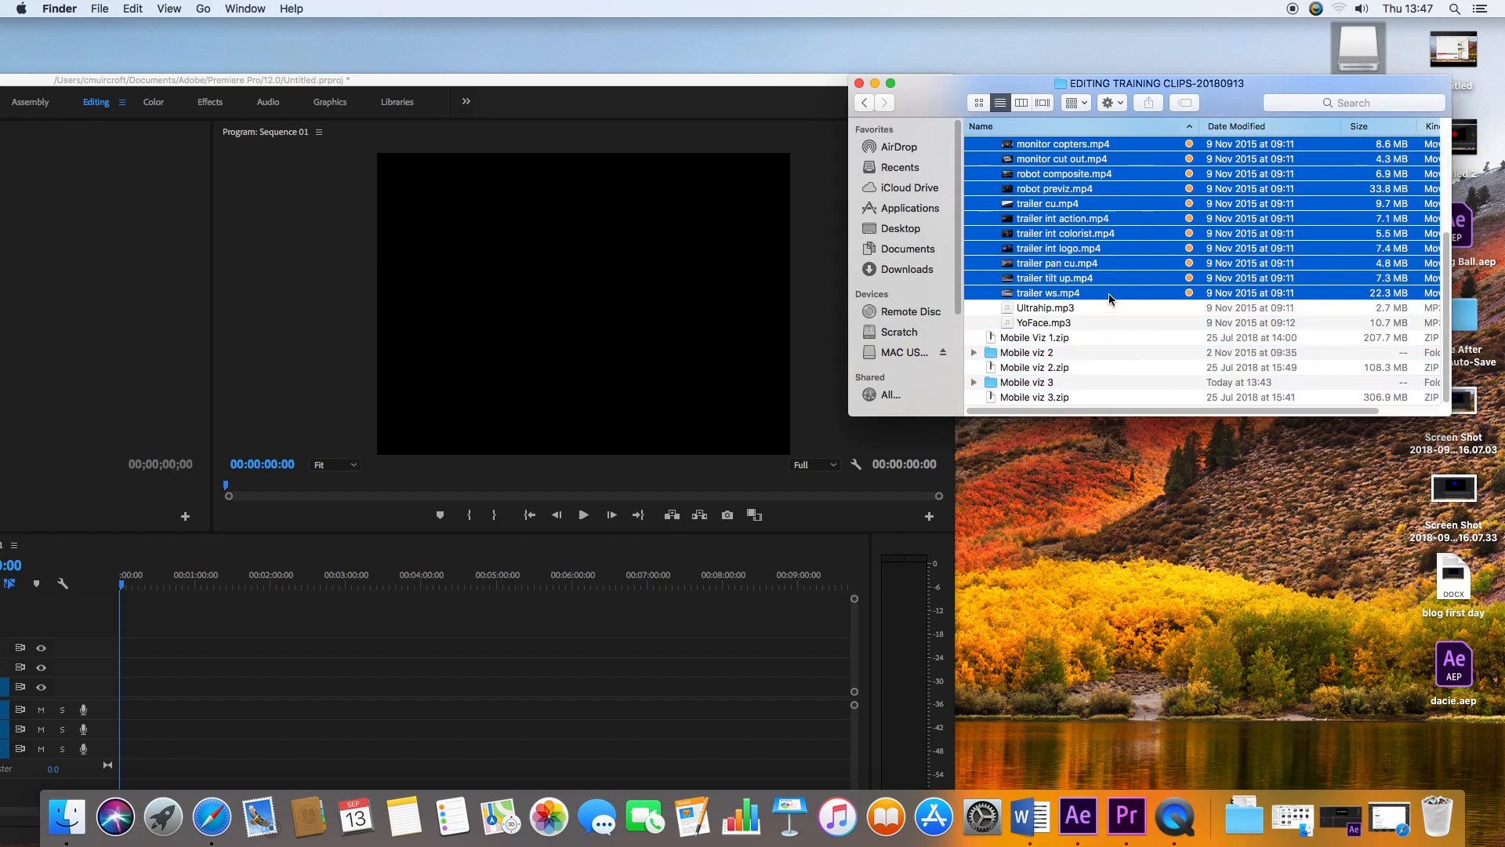
Arrange the Finder and Premiere Pro windows side by side, import the selected MP4 clips into the Video bin, and restore the workspace position.
left_click_drag(958, 101, 1327, 109)
left_click_drag(476, 80, 801, 35)
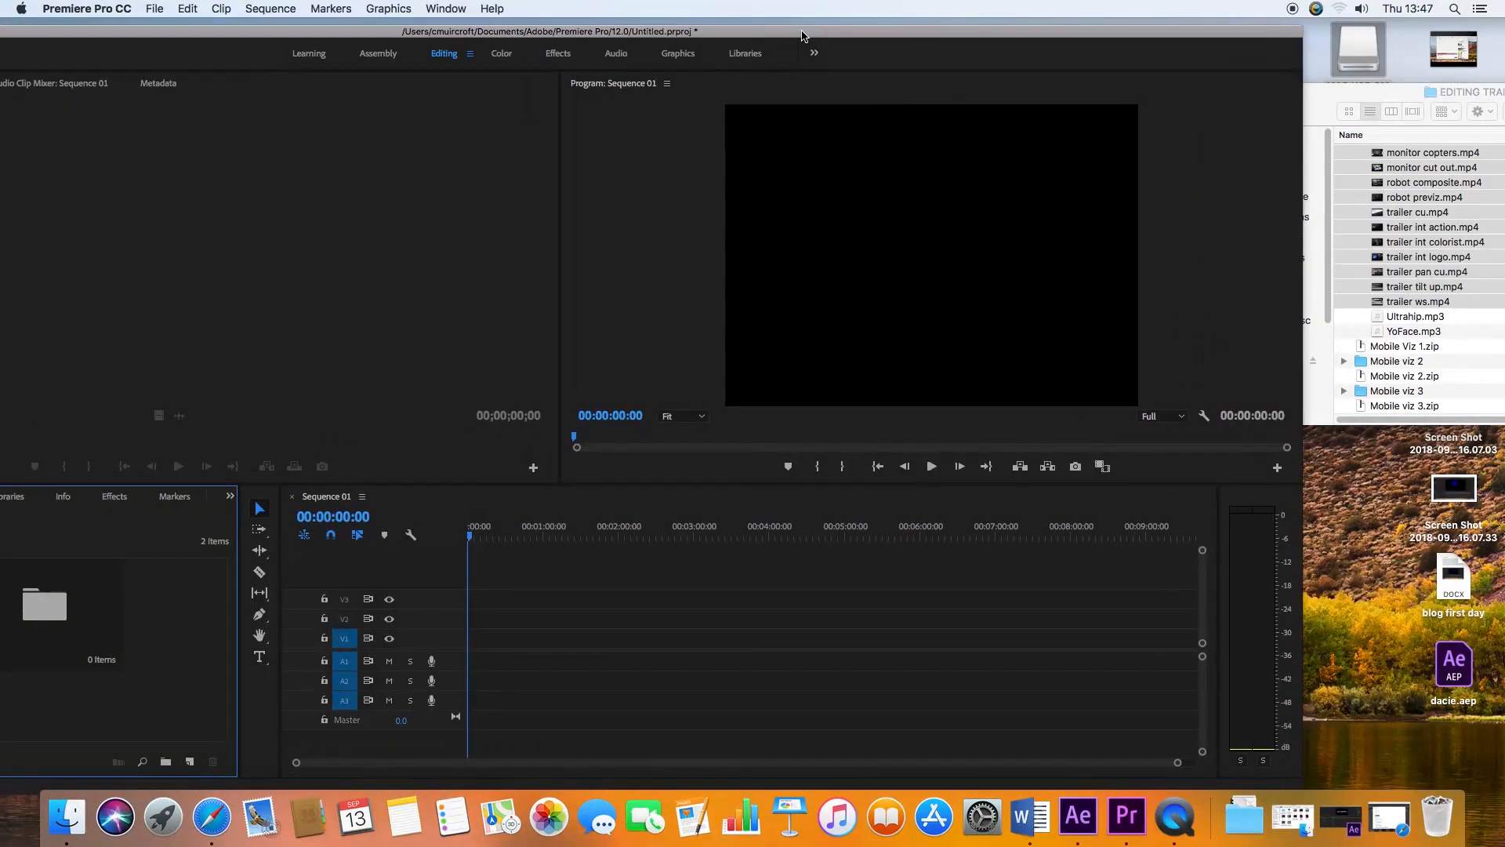
left_click_drag(1380, 161, 63, 617)
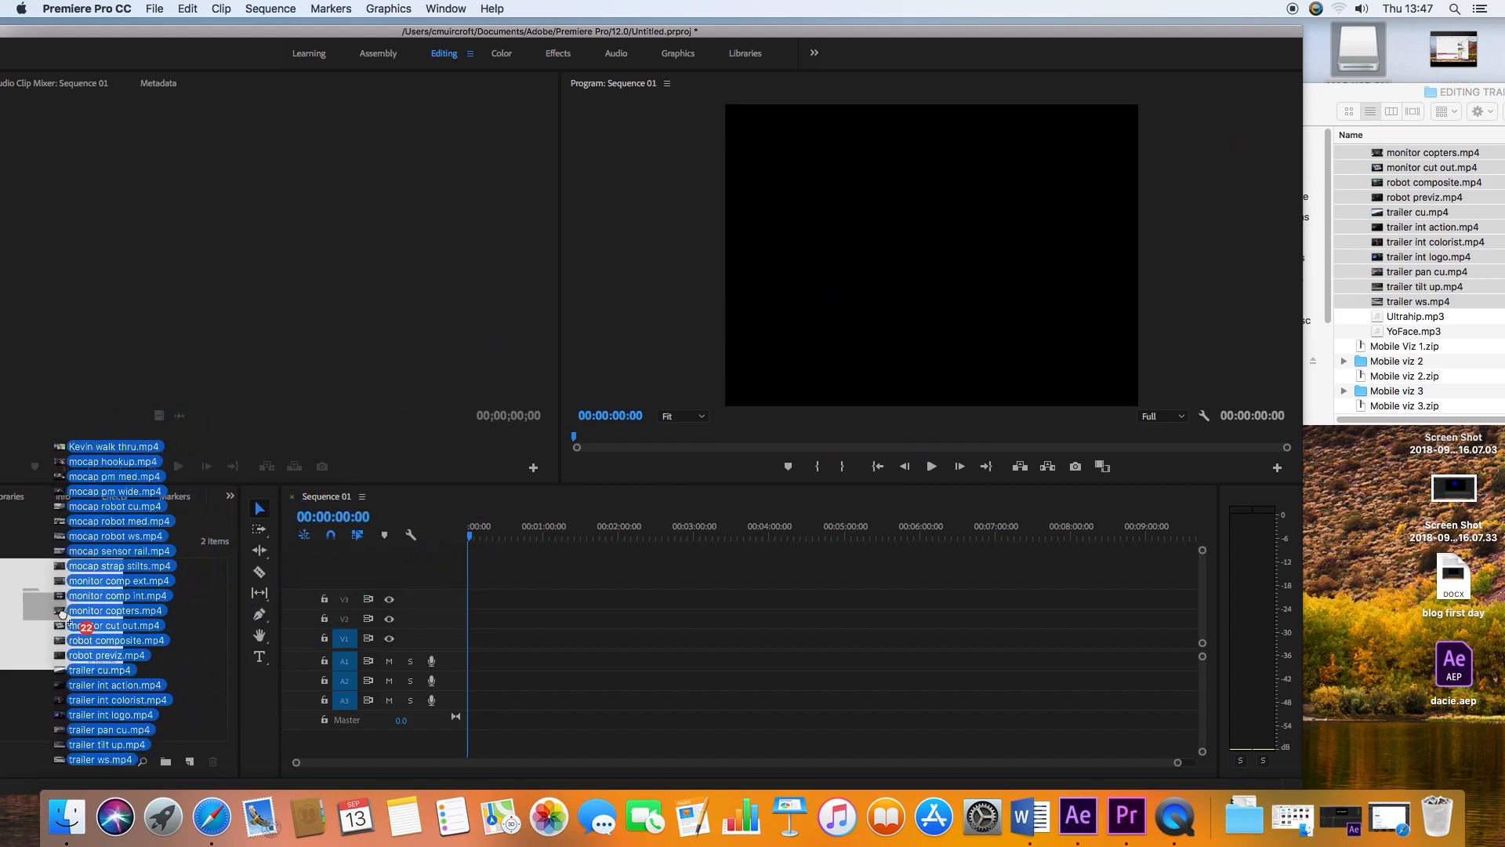
left_click_drag(63, 616, 412, 610)
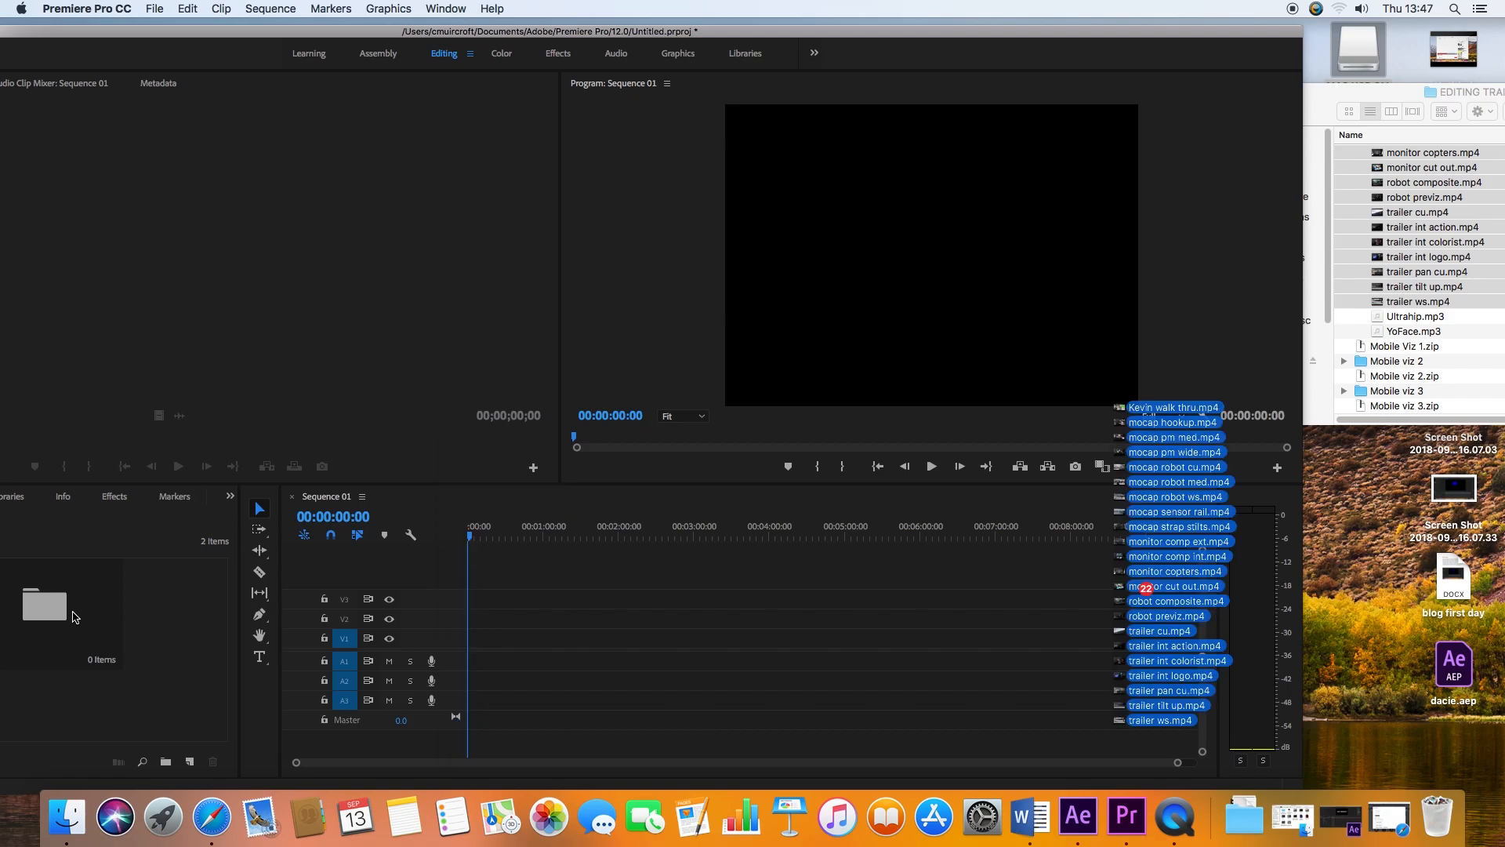
left_click_drag(64, 611, 55, 612)
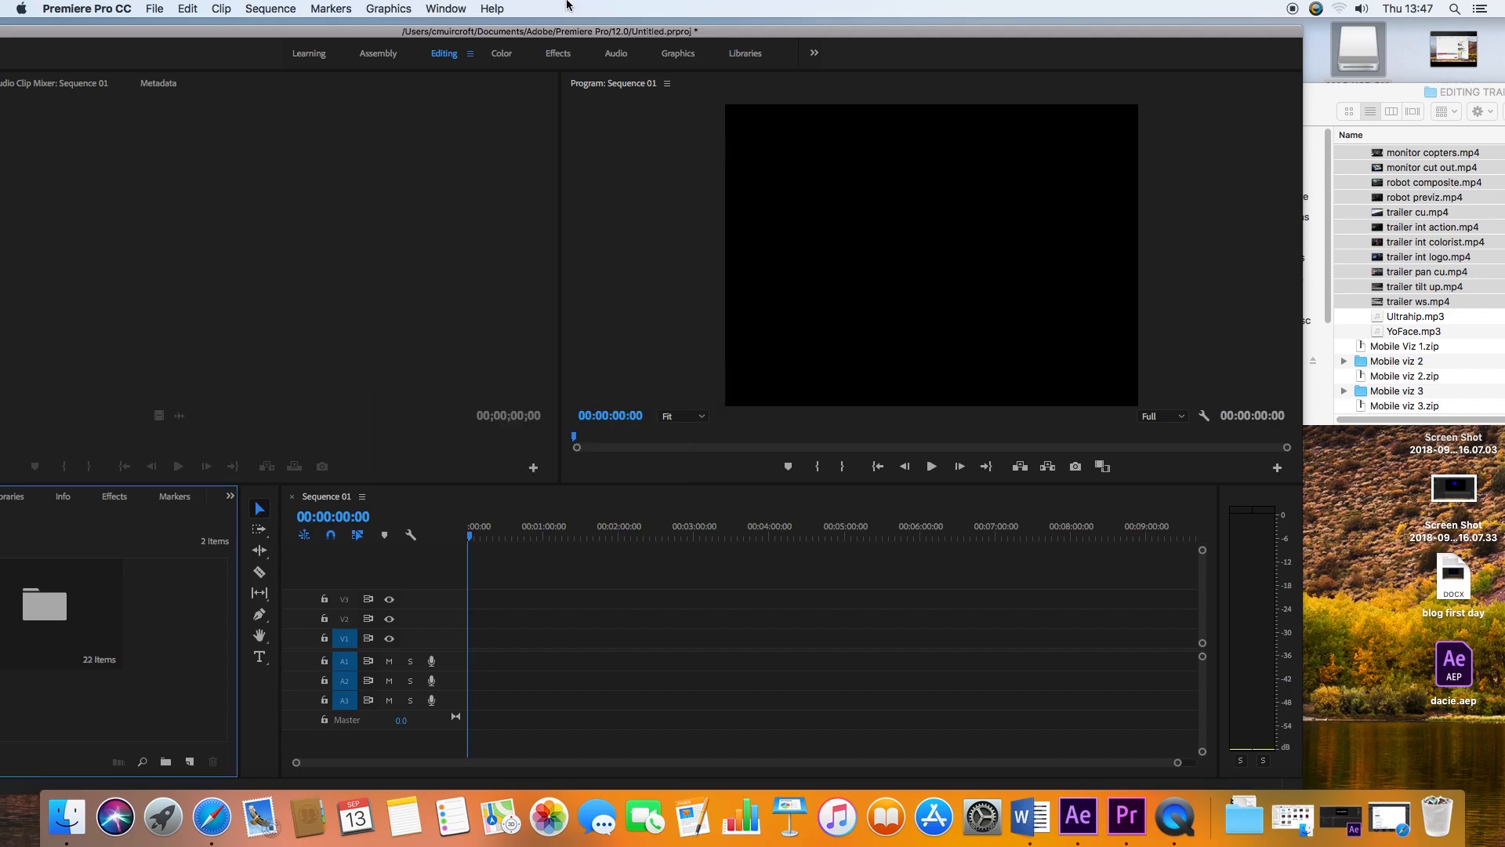
left_click_drag(453, 26, 680, 26)
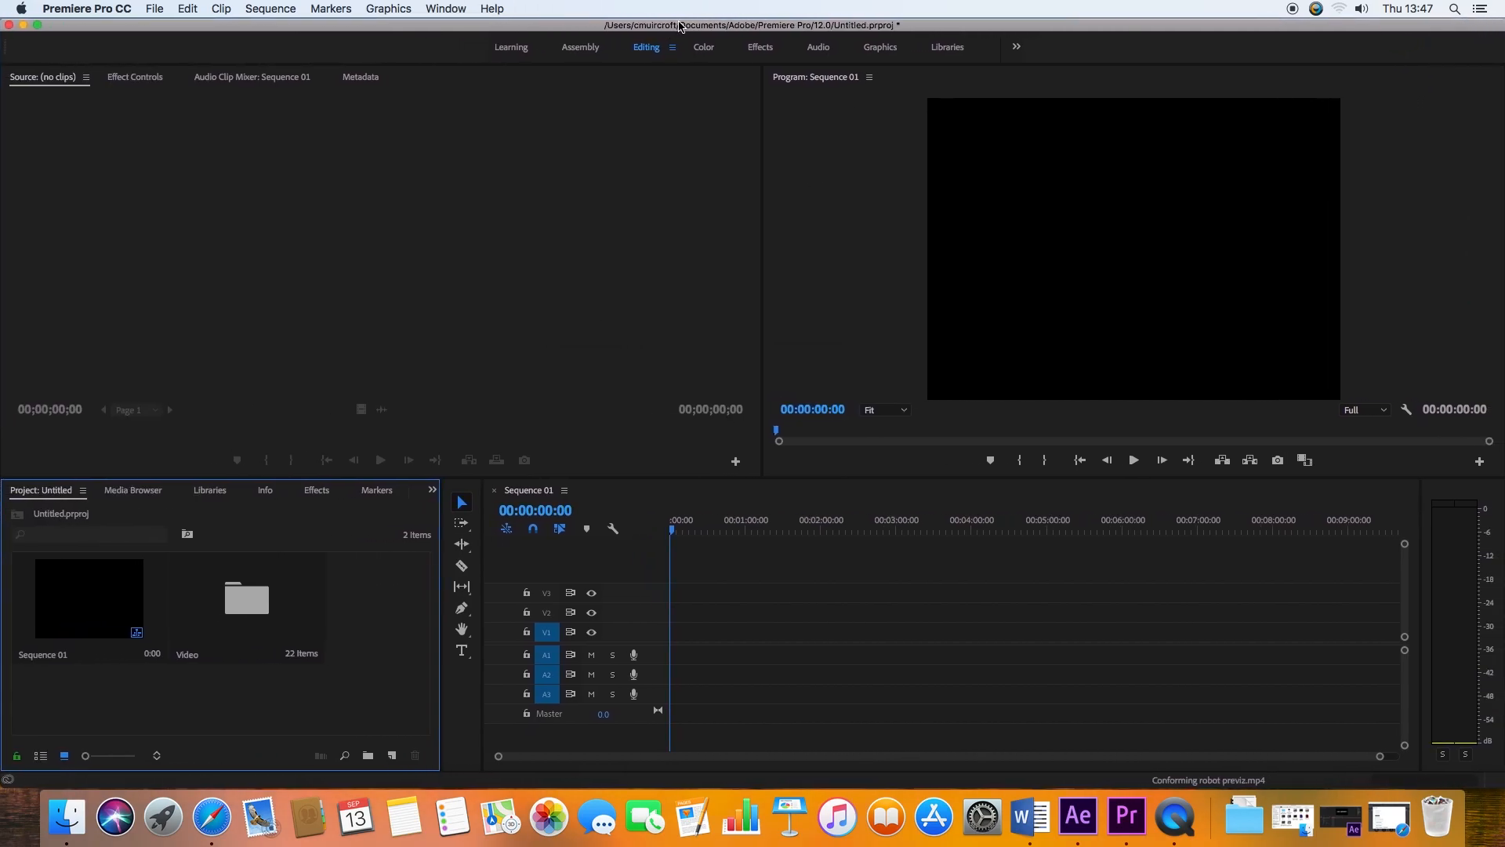
Open the Video bin and enlarge the lower panels so that more clip thumbnails fit.
double_click(230, 619)
left_click_drag(427, 612, 428, 572)
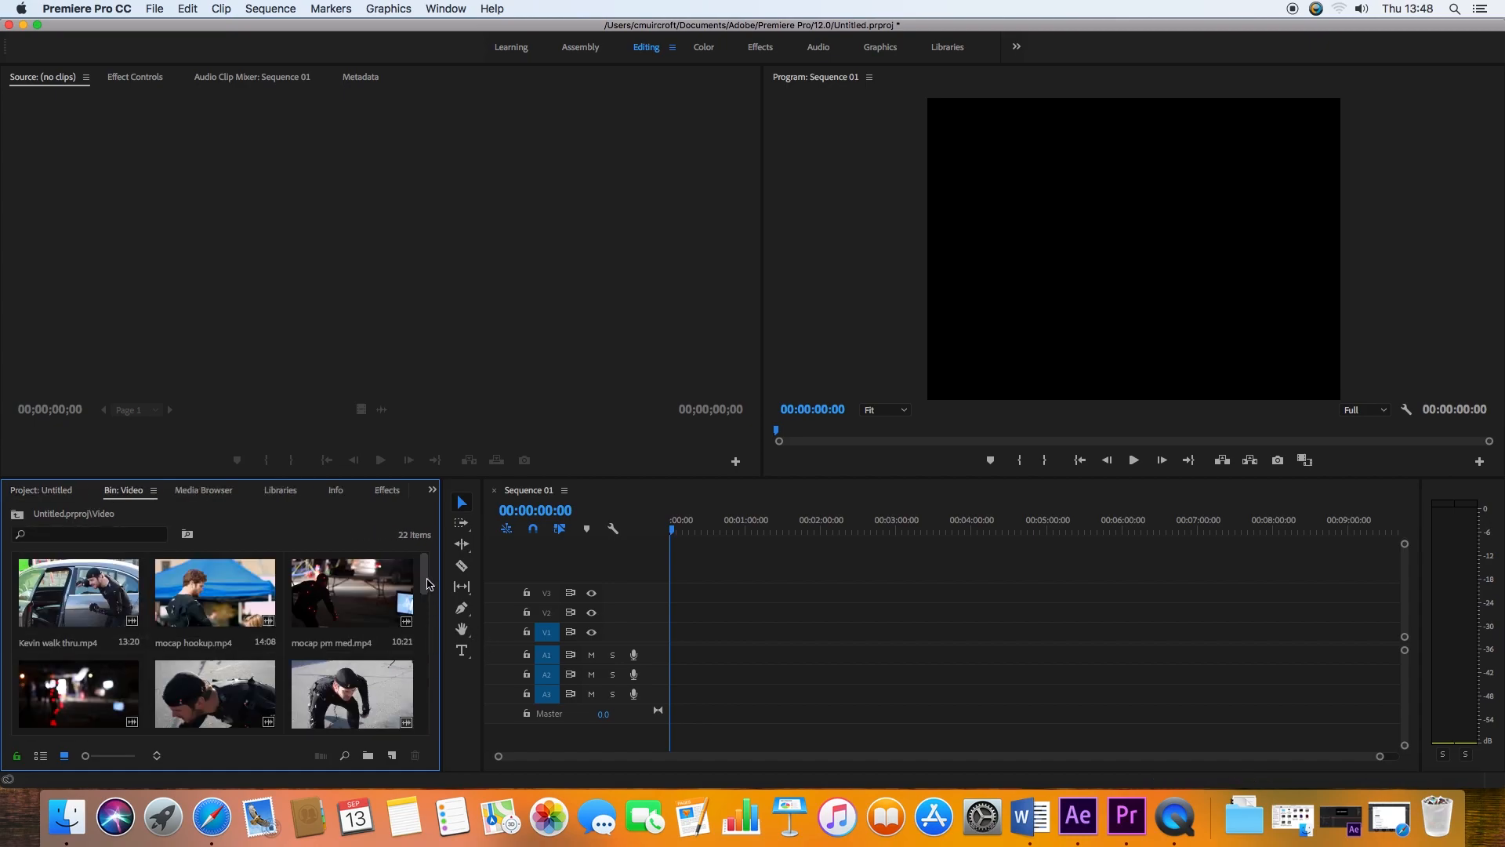
left_click_drag(318, 478, 326, 383)
left_click_drag(430, 509, 428, 451)
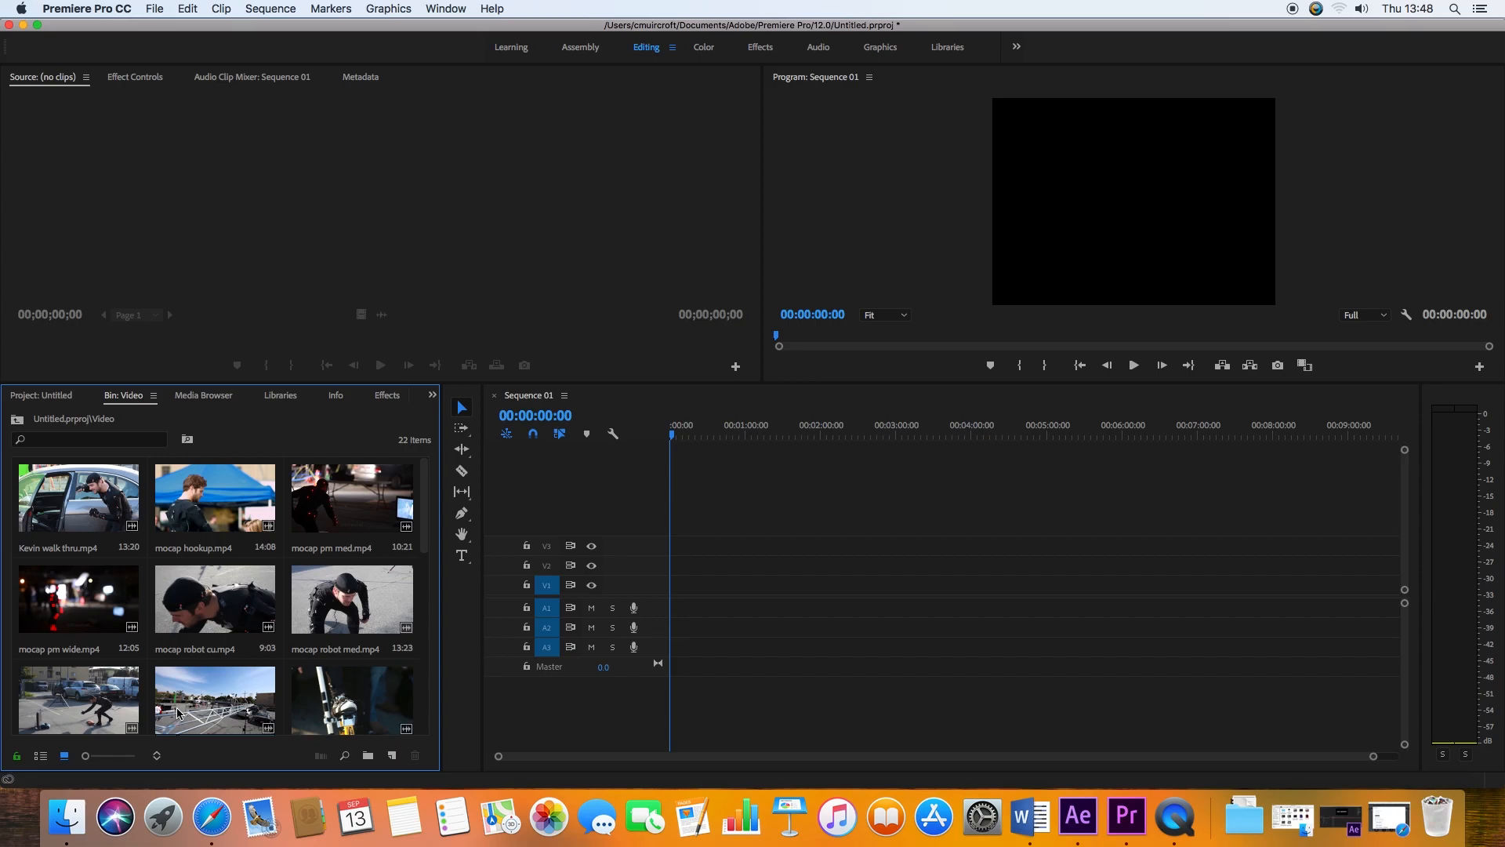
Place mocap sensor rail.mp4 on track V1 at about 00:00:34:23 and change the sequence settings to match the clip.
left_click_drag(177, 714, 716, 581)
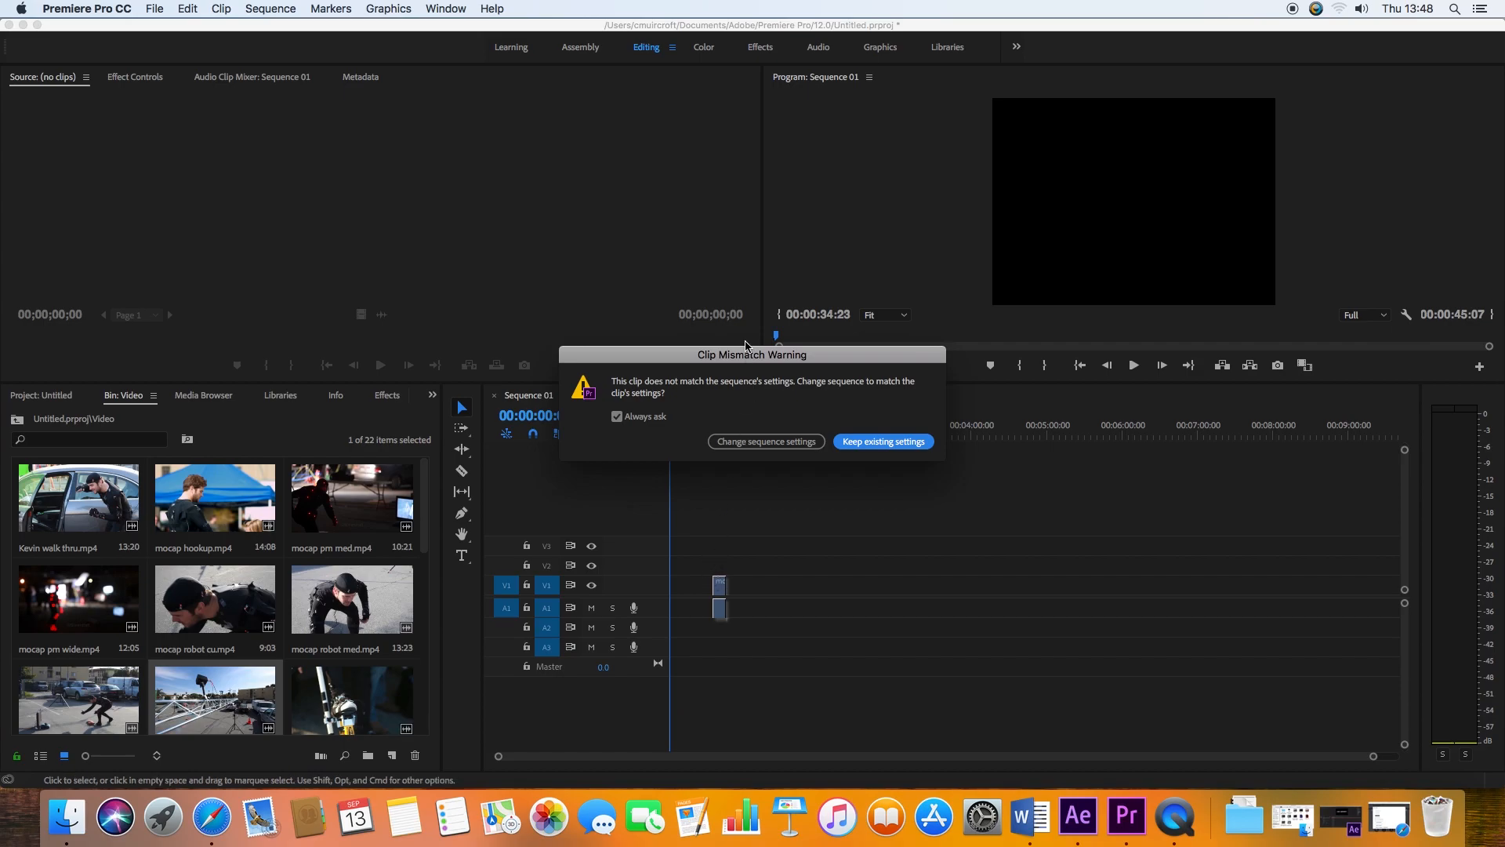
left_click_drag(743, 357, 1026, 468)
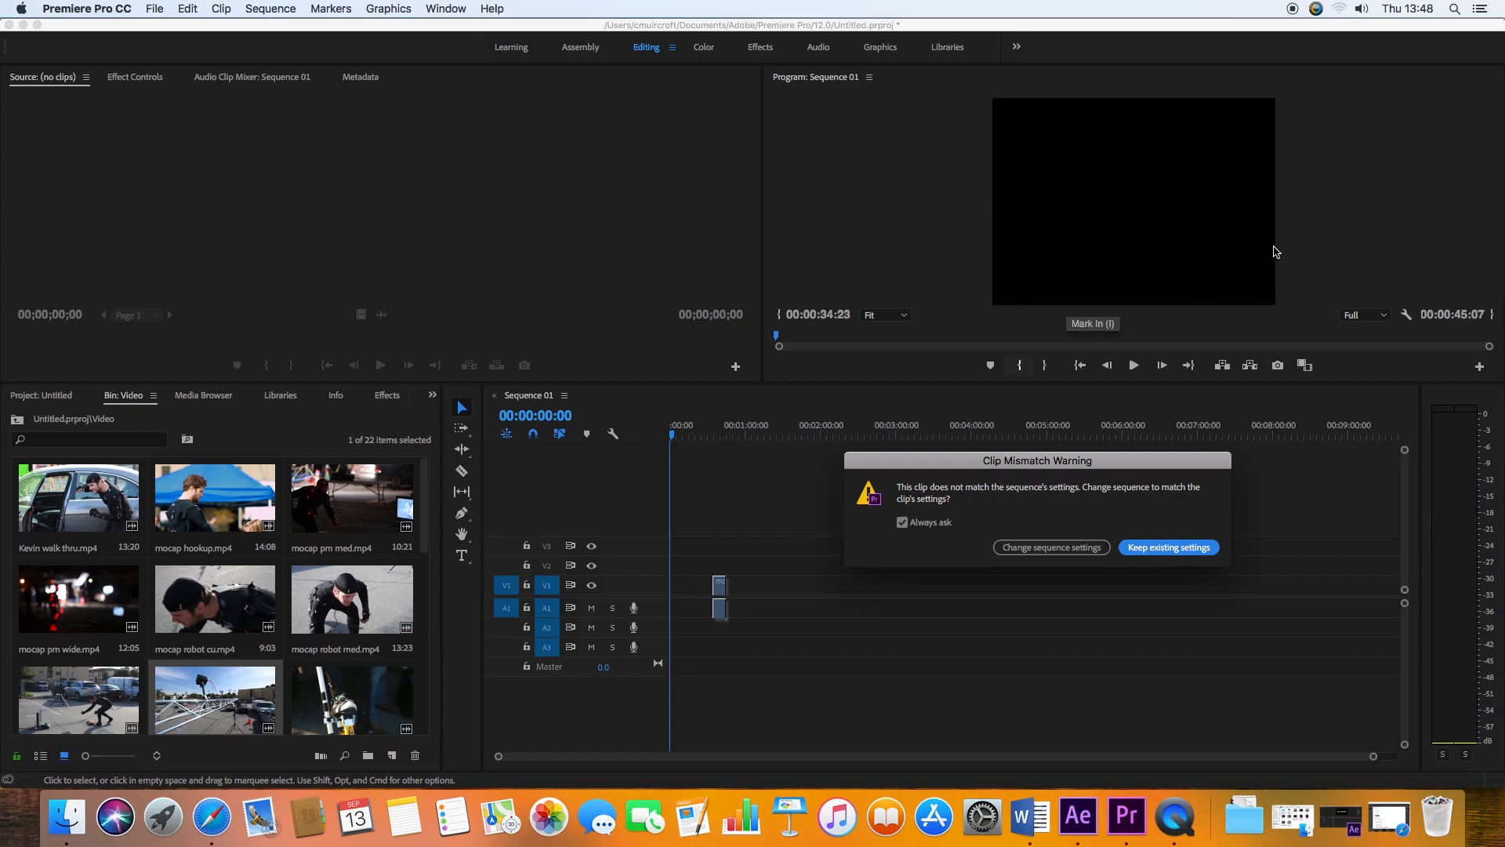
left_click(1074, 553)
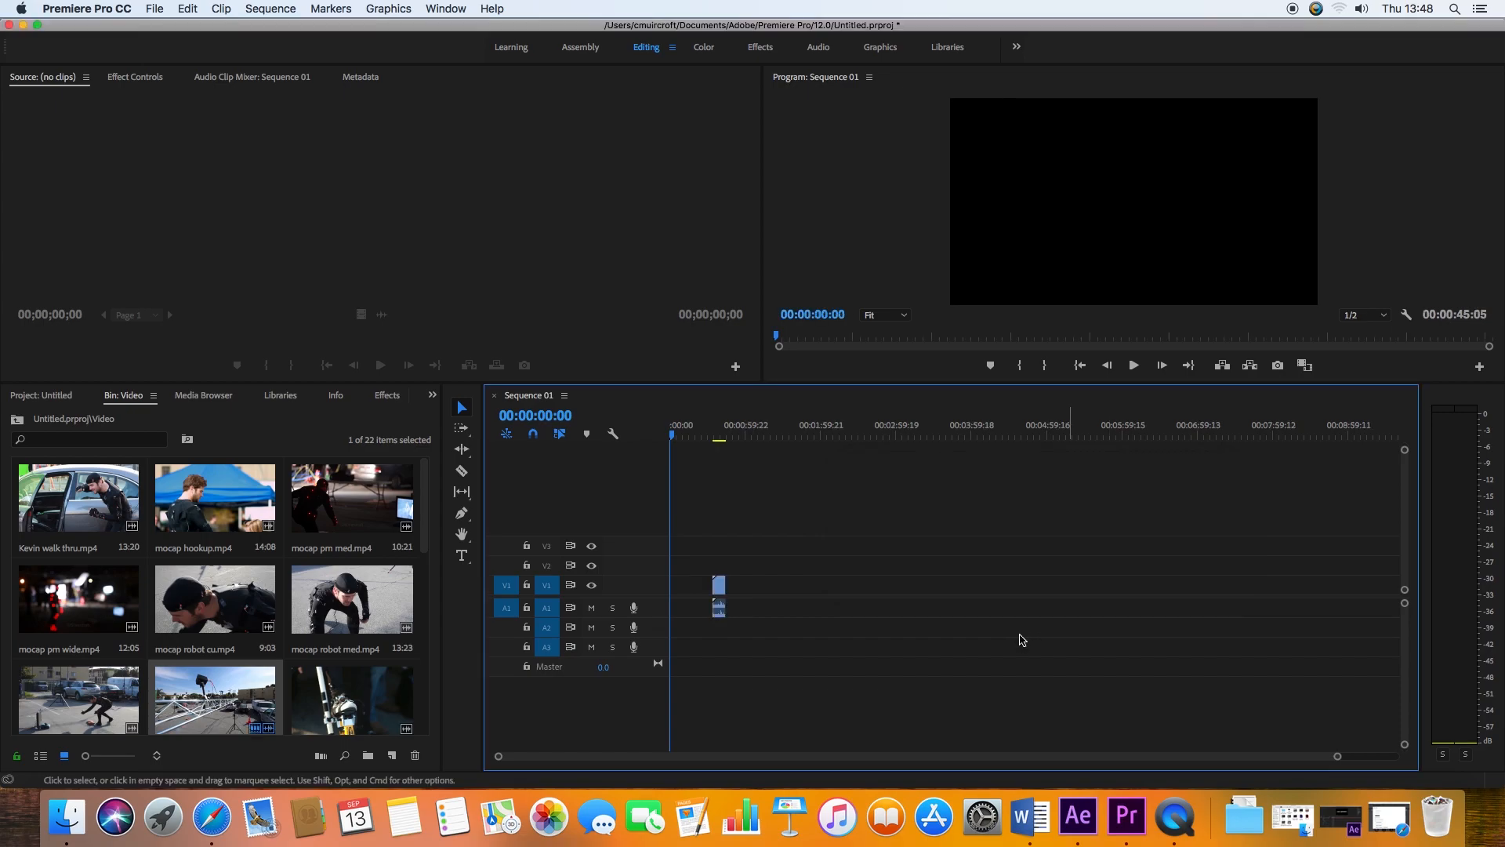
Load mocap sensor rail.mp4 in the Source monitor, and resize the panels to give taller monitors and a wider Video bin.
mouse_move(682, 439)
left_mouse_down()
mouse_move(725, 440)
mouse_move(712, 439)
left_mouse_up()
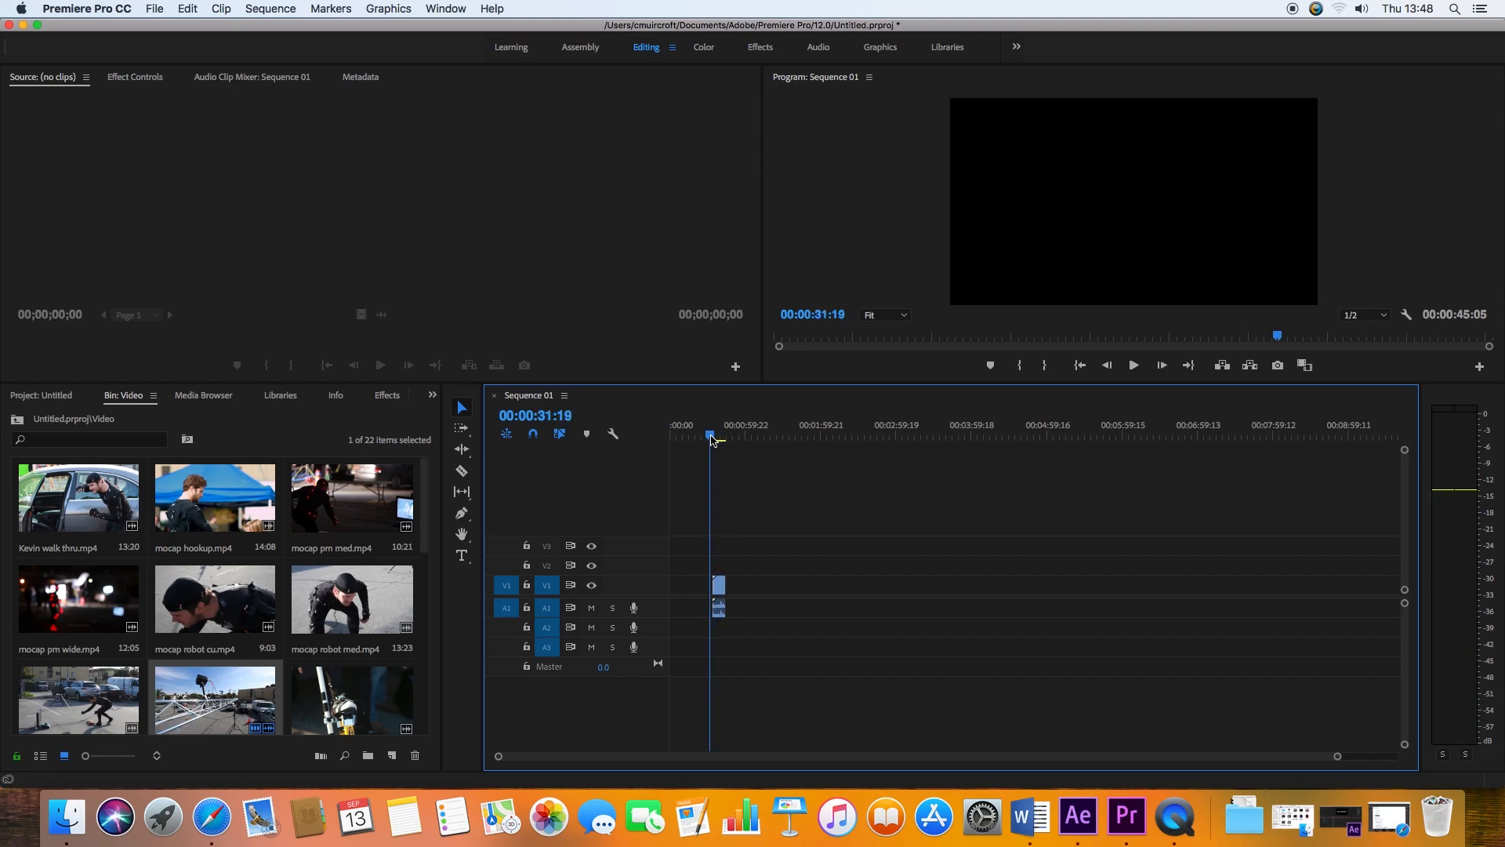
left_click_drag(694, 383, 694, 427)
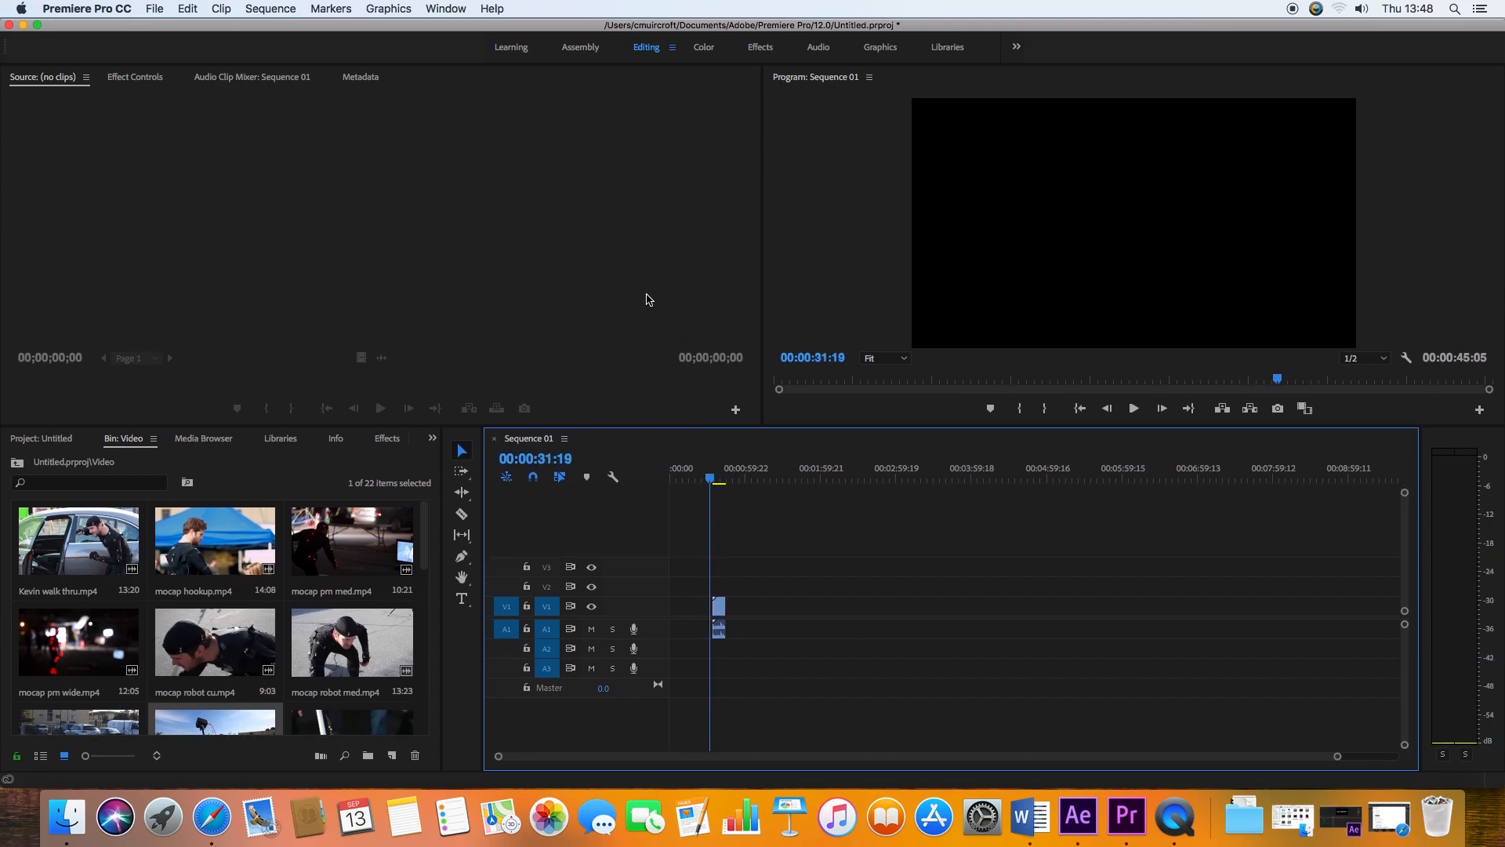
mouse_move(476, 28)
left_mouse_down()
mouse_move(521, 27)
mouse_move(490, 26)
left_mouse_up()
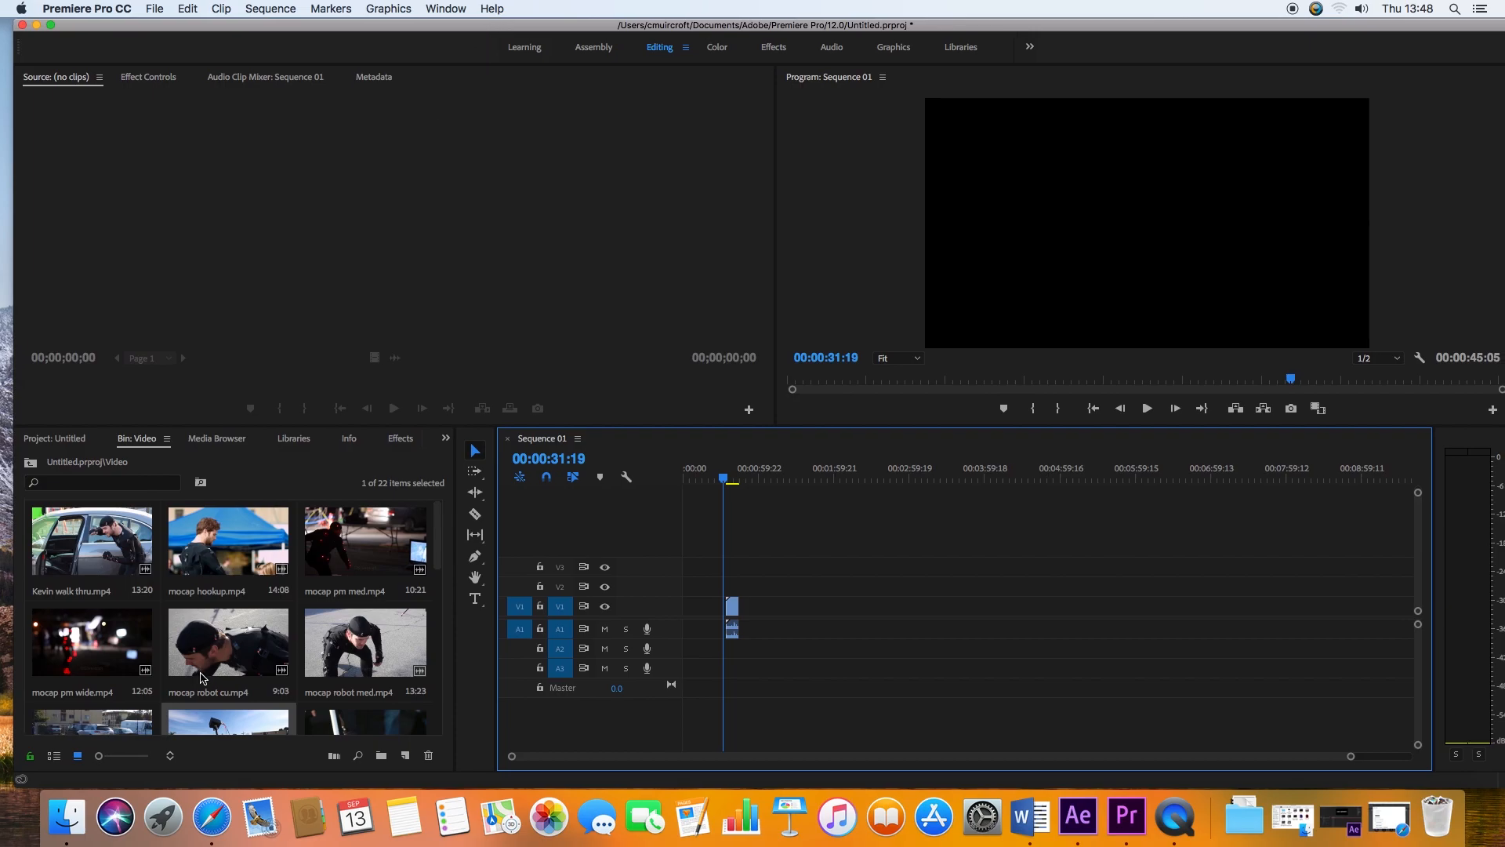
double_click(227, 730)
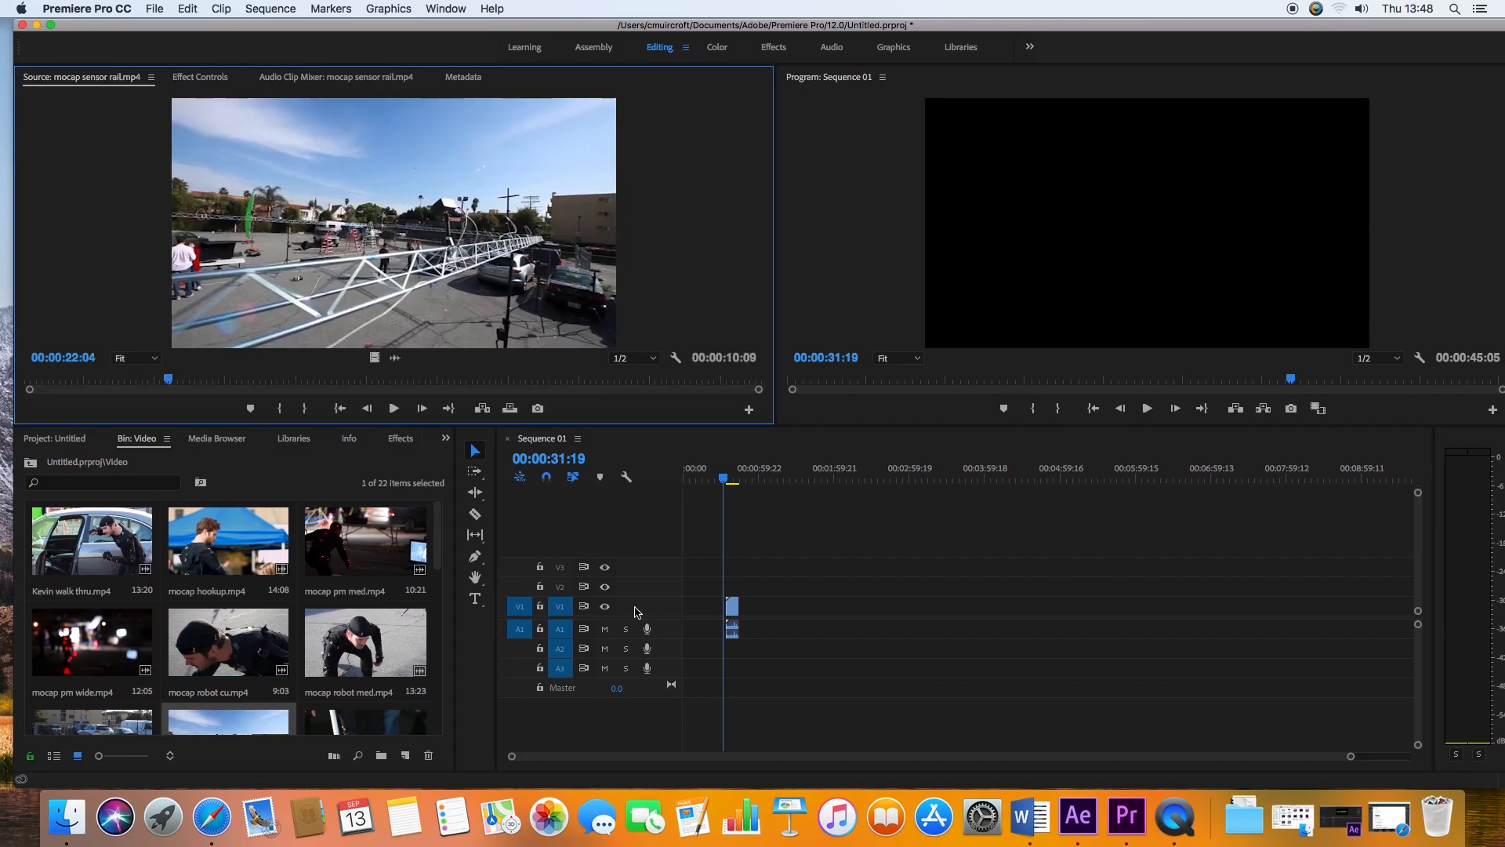
left_click_drag(456, 580, 657, 580)
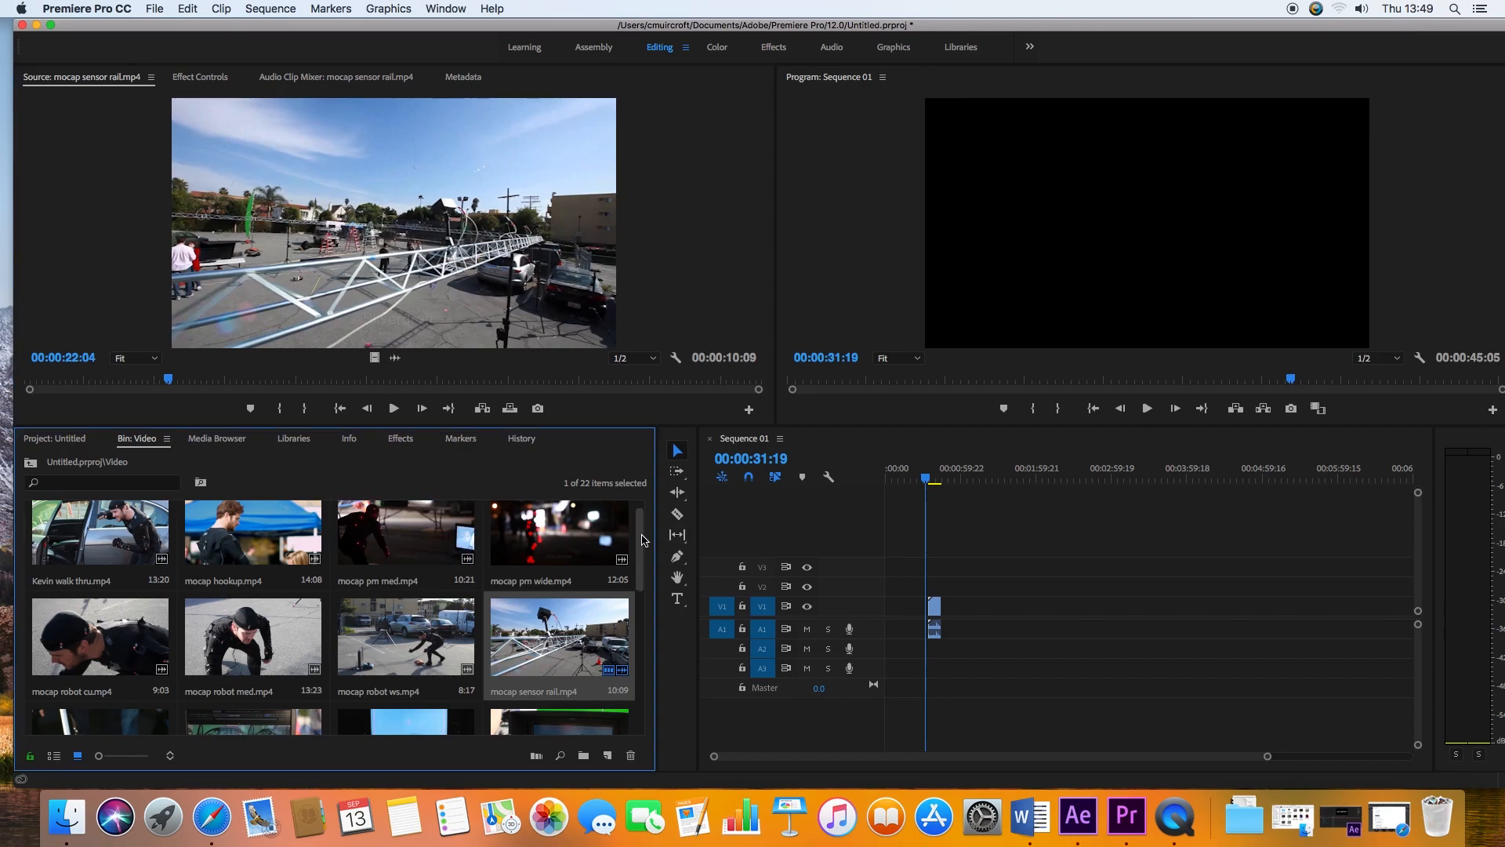
left_click_drag(642, 545, 642, 537)
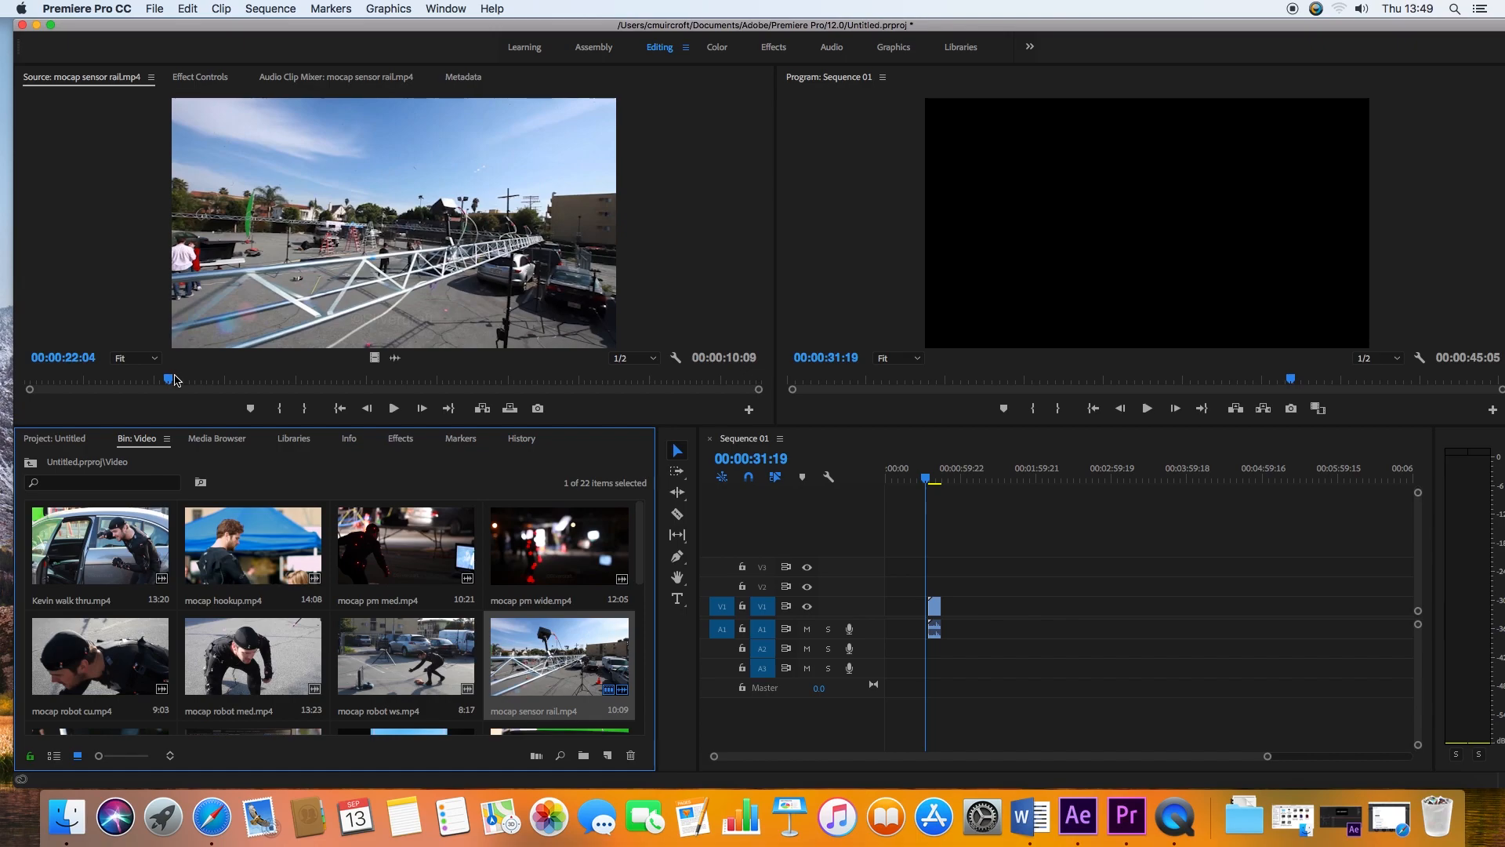
Scrub through mocap sensor rail.mp4 in the Source monitor and mark an In point at 00:00:22:00.
left_click_drag(168, 380, 540, 379)
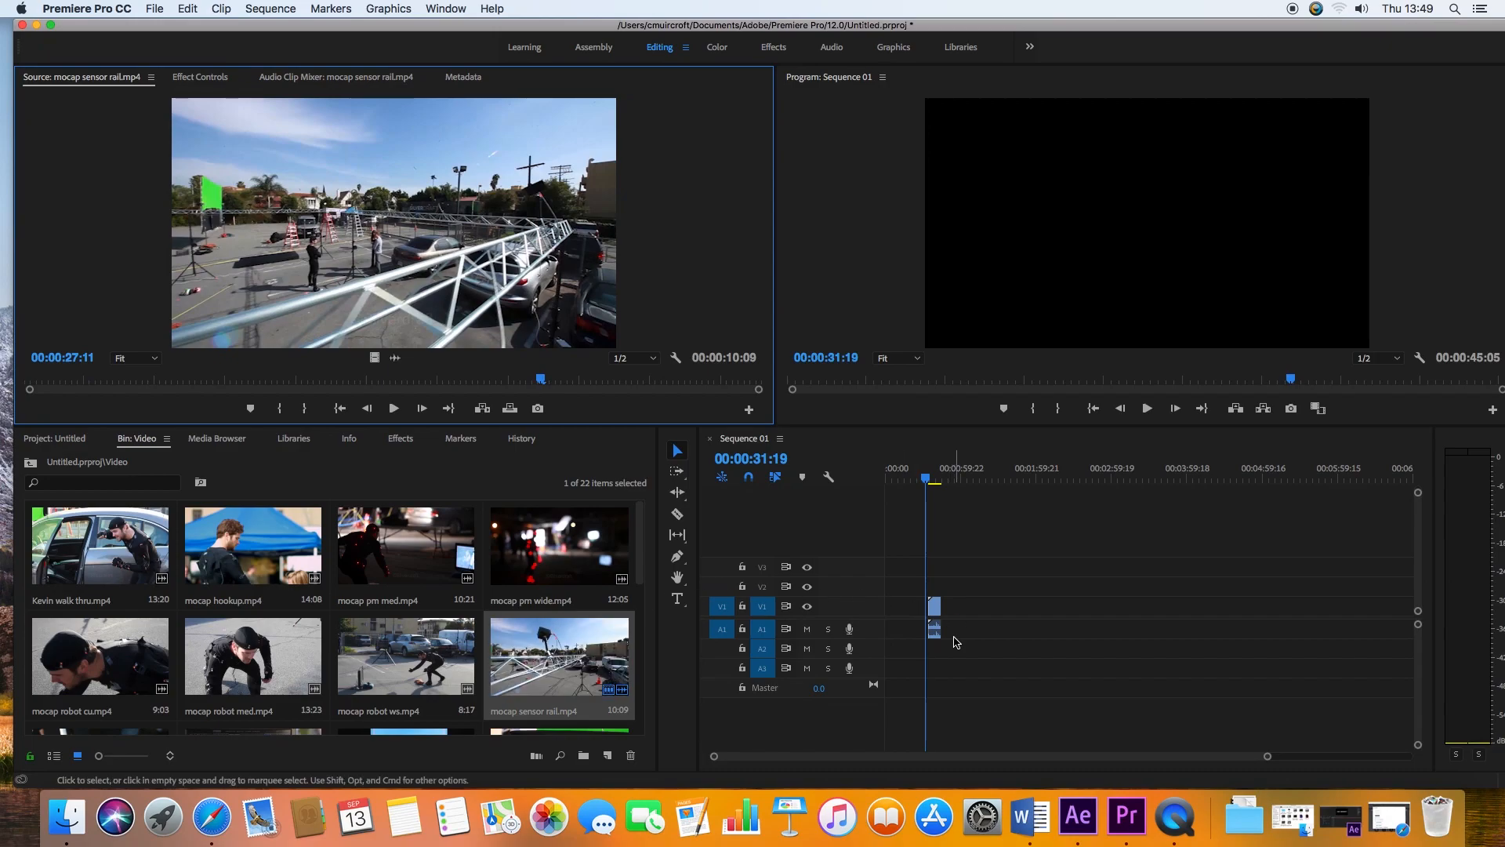
left_click_drag(926, 482, 923, 484)
left_click_drag(540, 379, 155, 389)
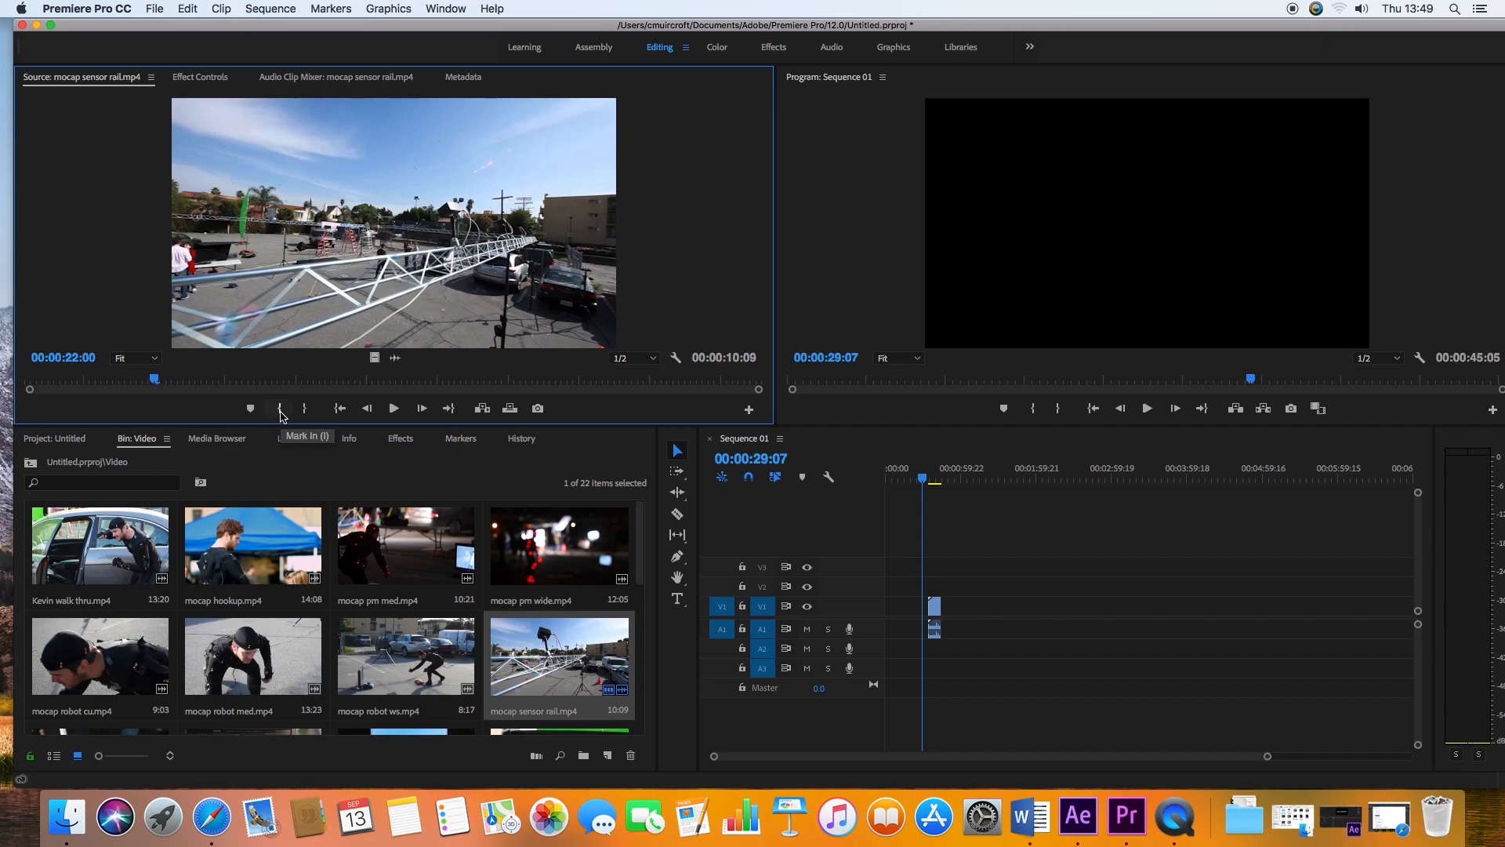
left_click(280, 410)
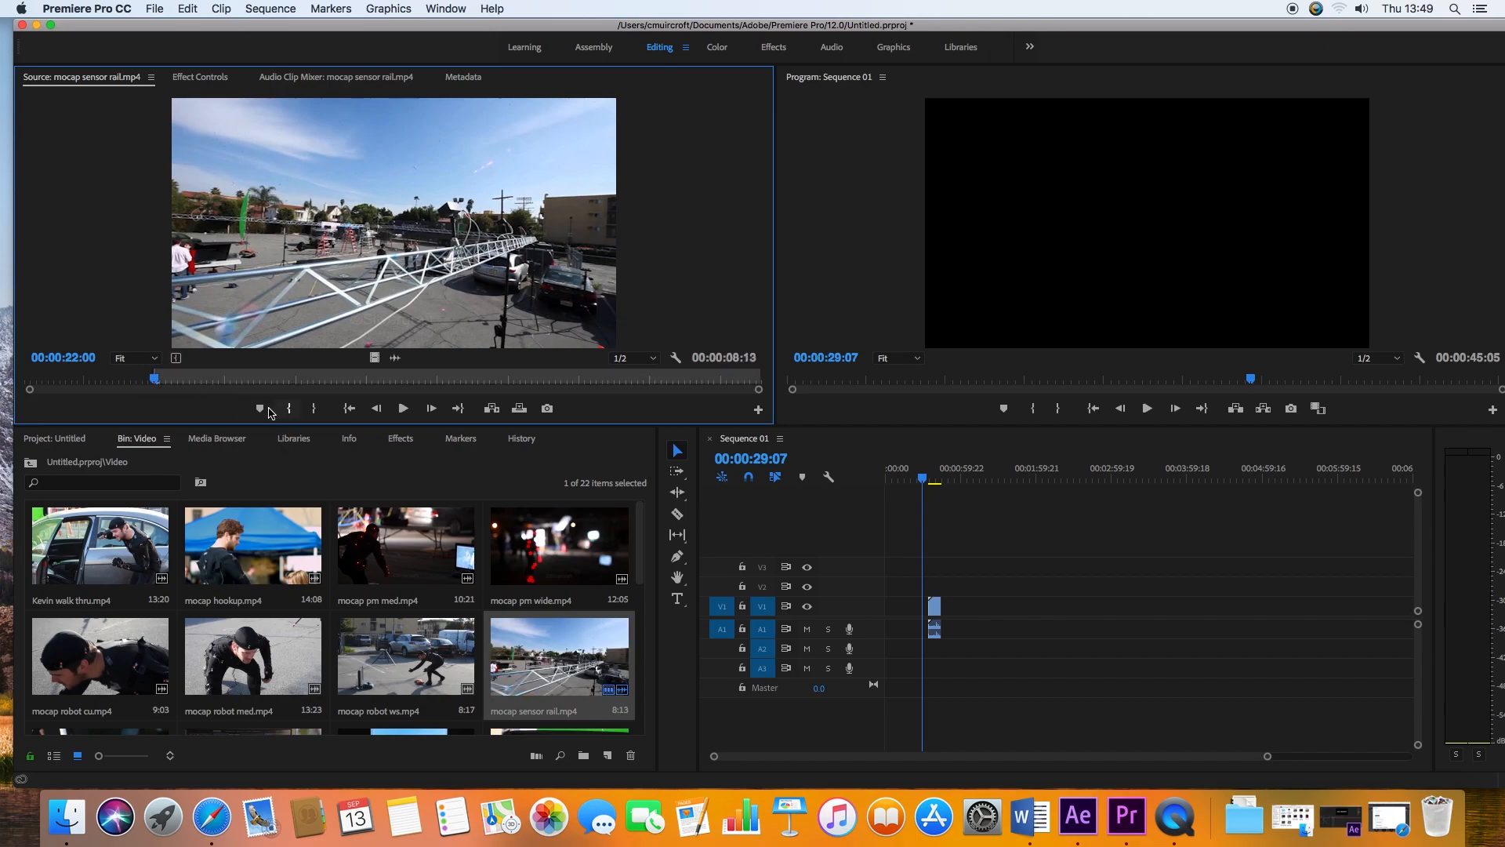
Mark an Out point at 00:00:28:00 on mocap sensor rail.mp4 and scrub within the marked range to 00:00:24:05.
left_click_drag(329, 380, 582, 383)
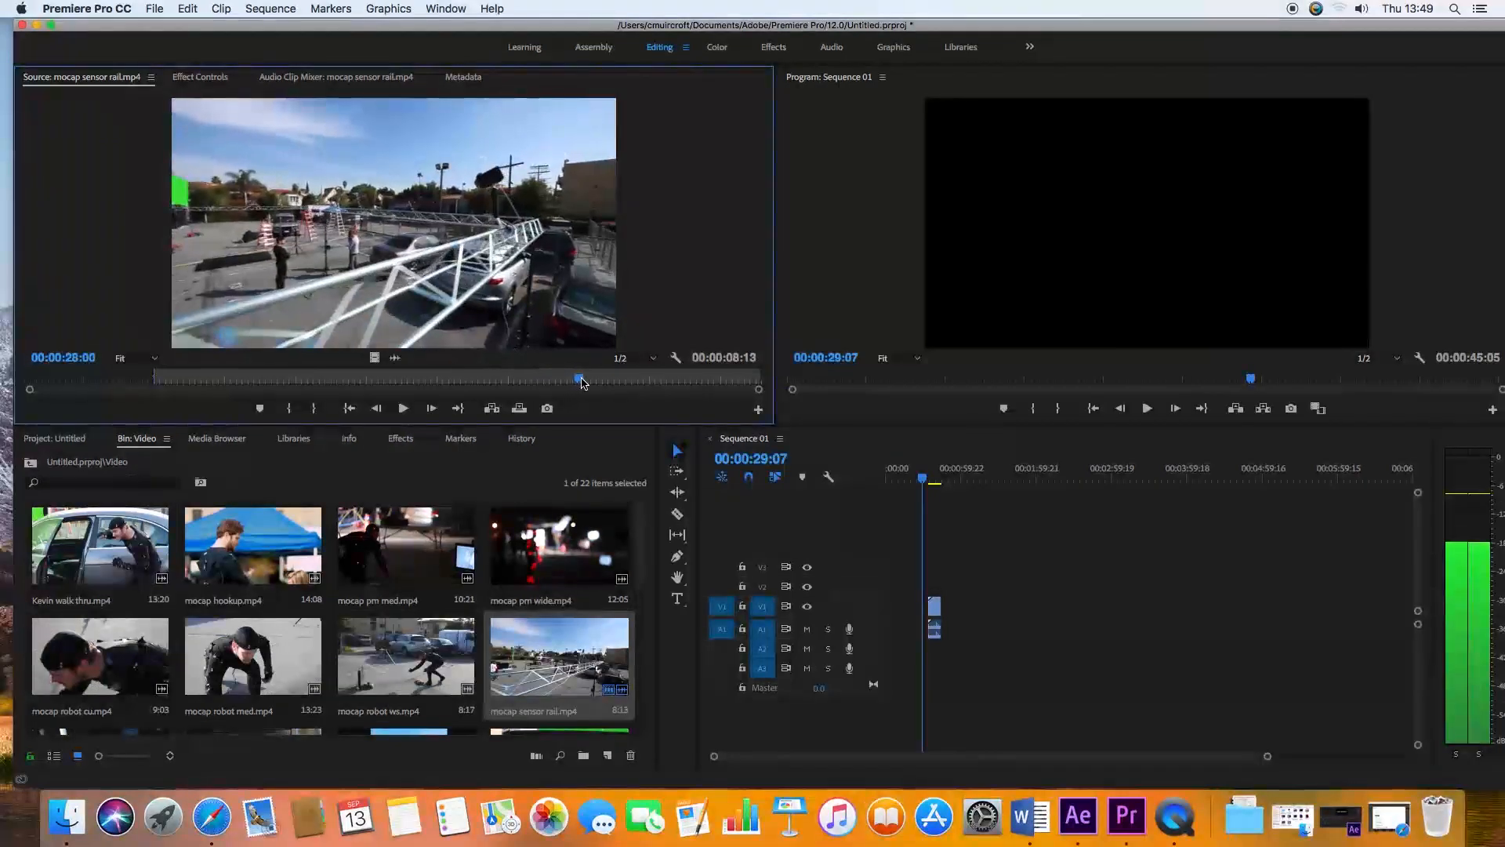
left_click(314, 409)
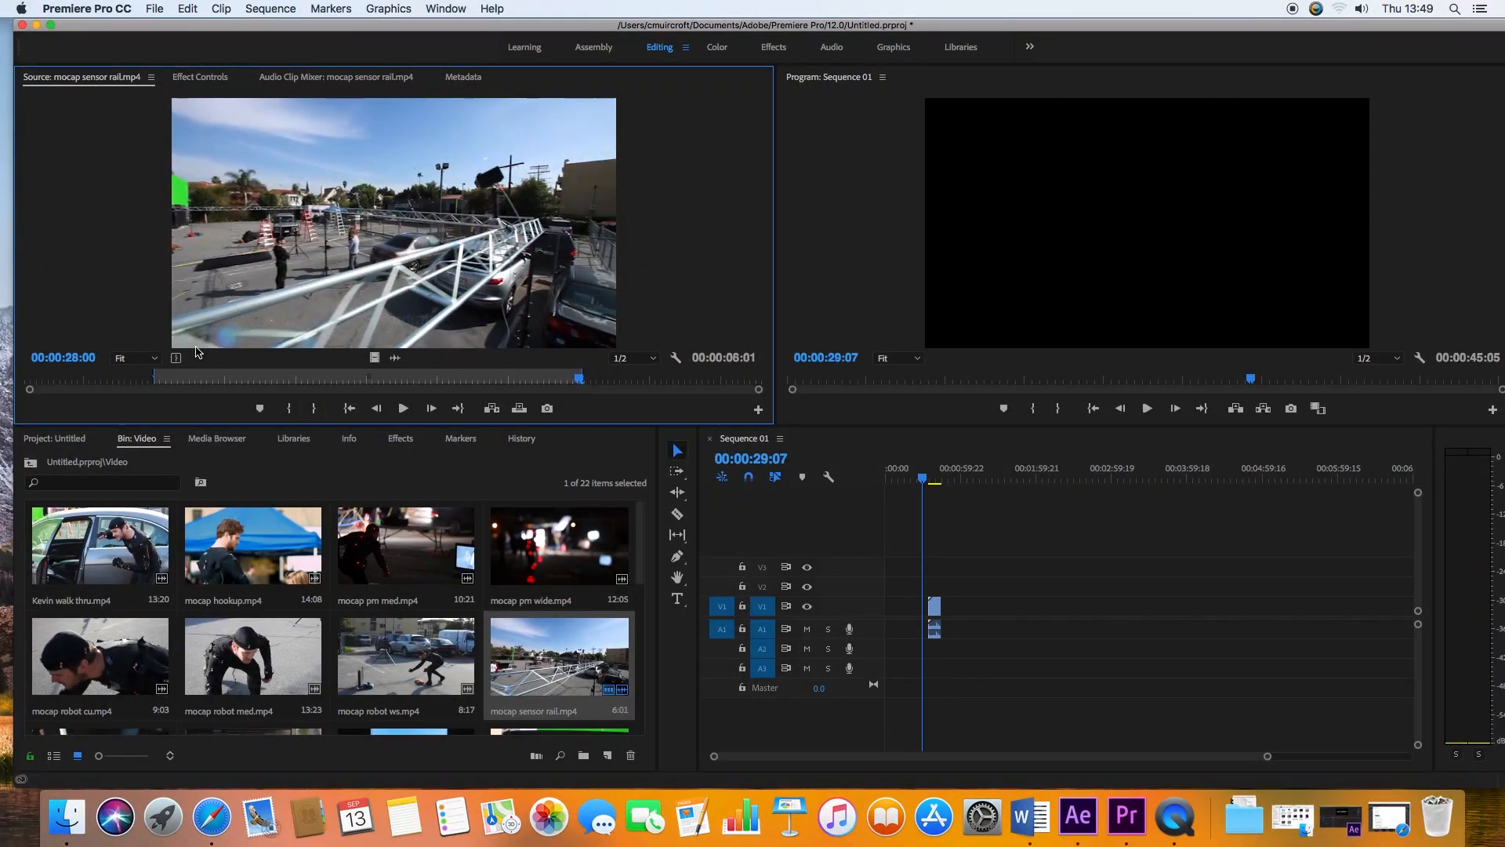
left_click_drag(391, 384, 311, 377)
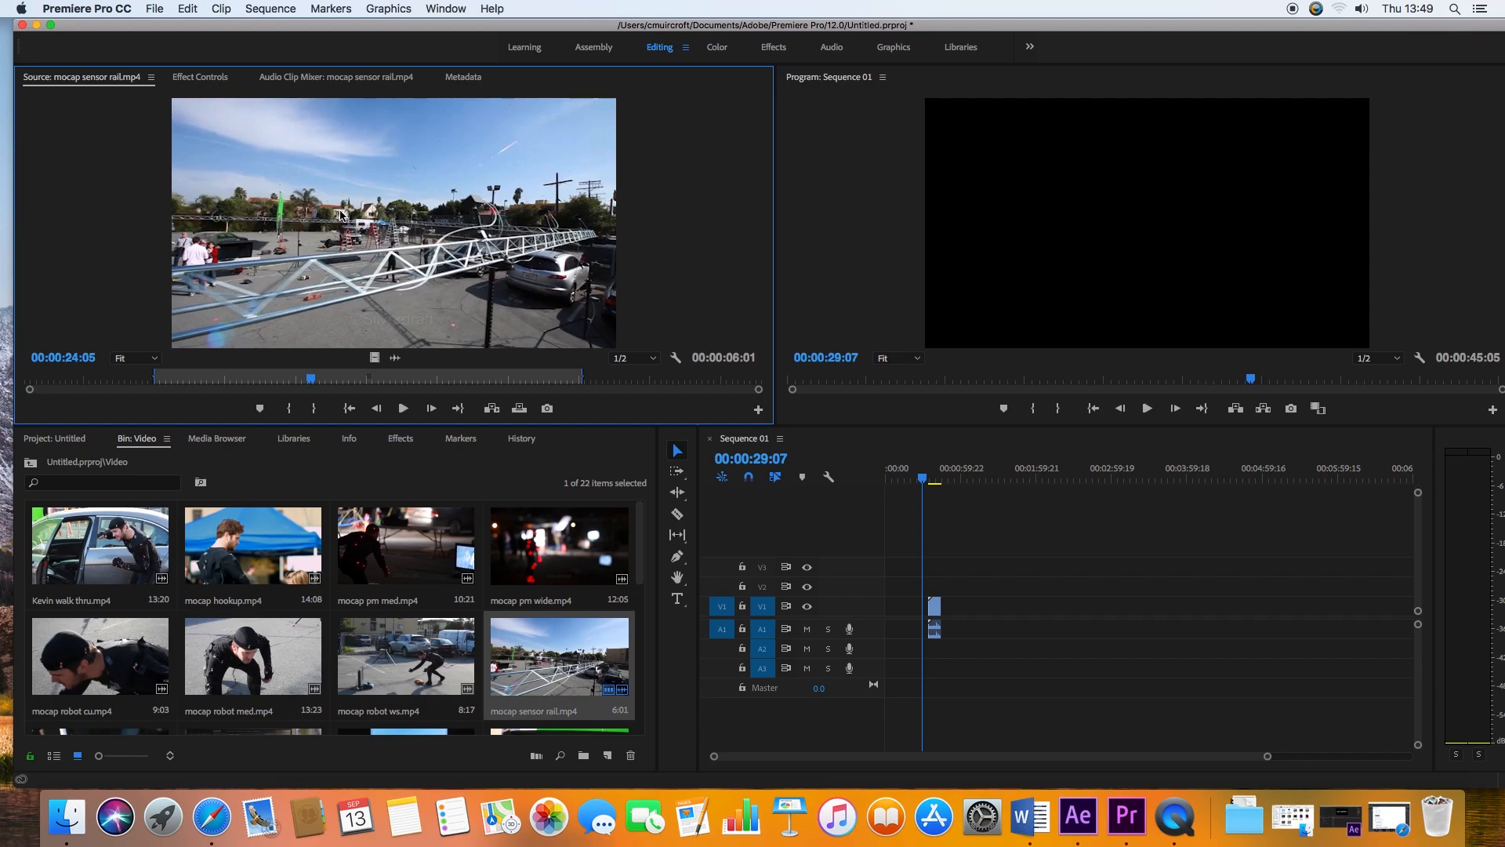
Add the trimmed mocap sensor rail.mp4 to the sequence and delete both of its clips from the timeline.
left_click_drag(677, 453, 970, 617)
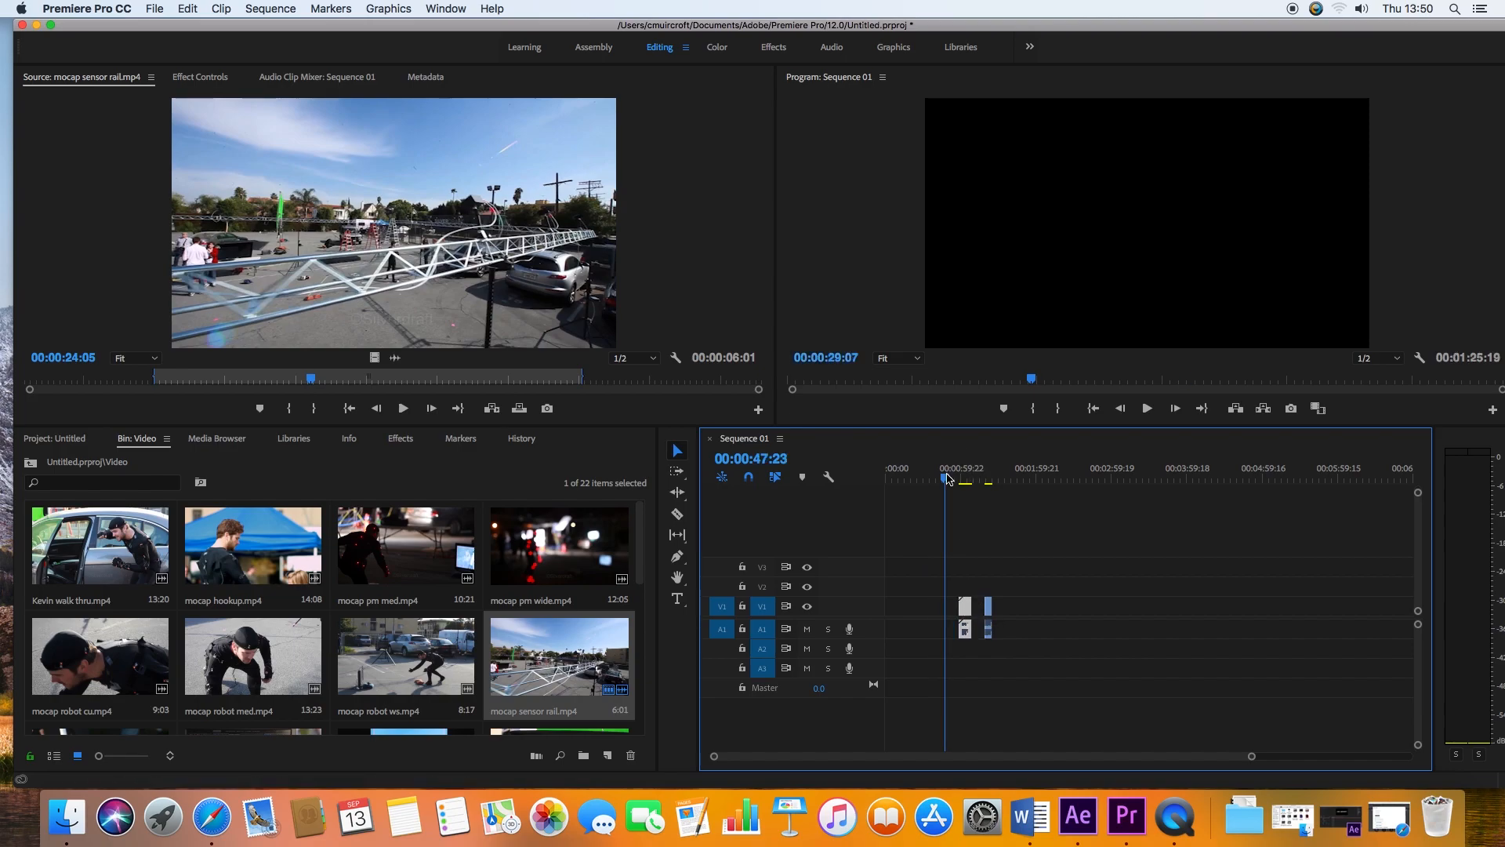
left_click(963, 478)
left_click_drag(967, 481, 950, 478)
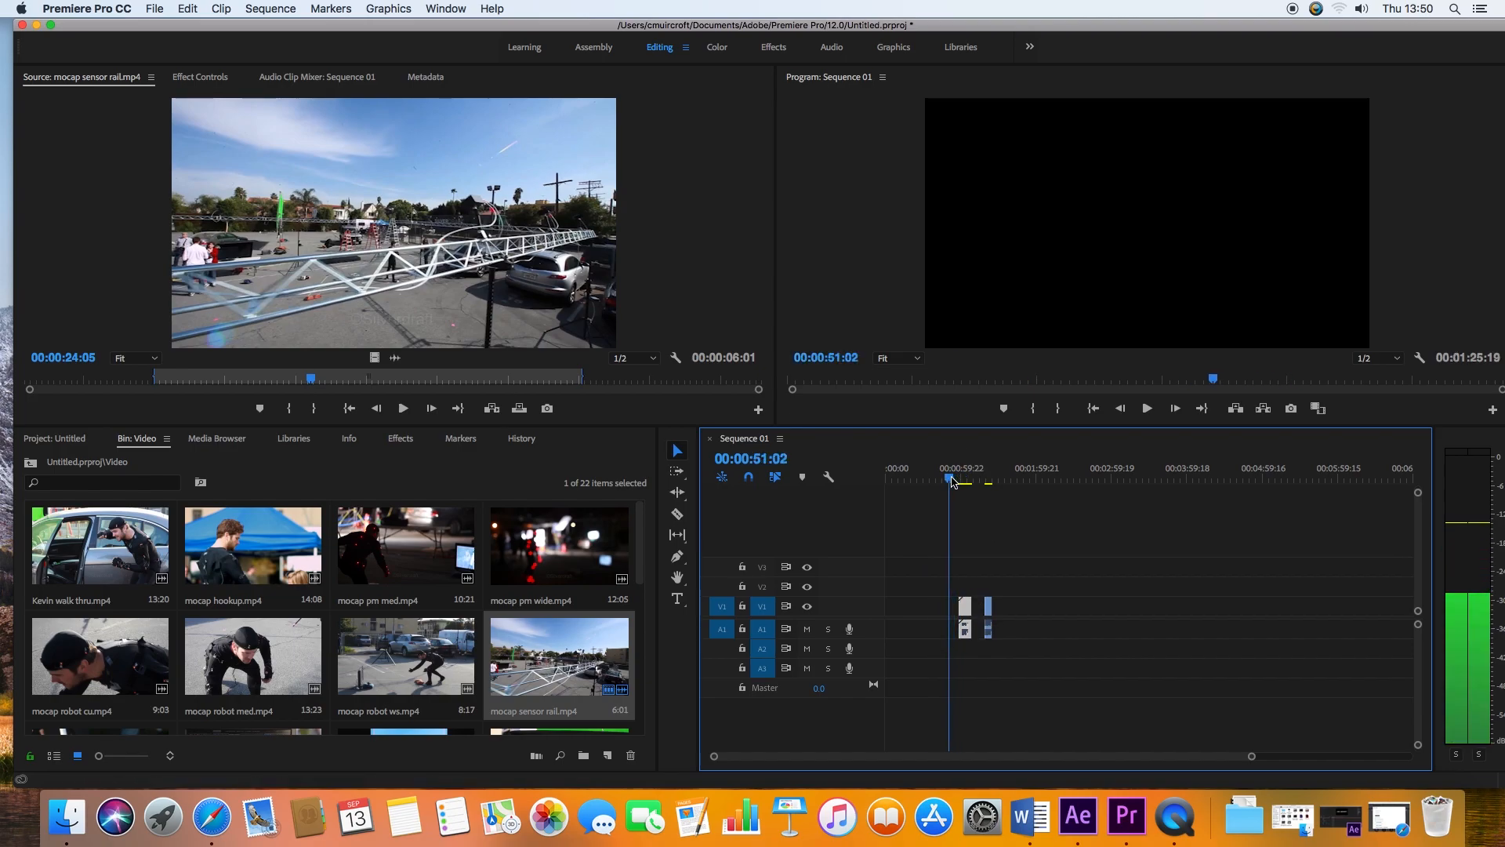
key("Delete")
left_click(988, 610)
key("Delete")
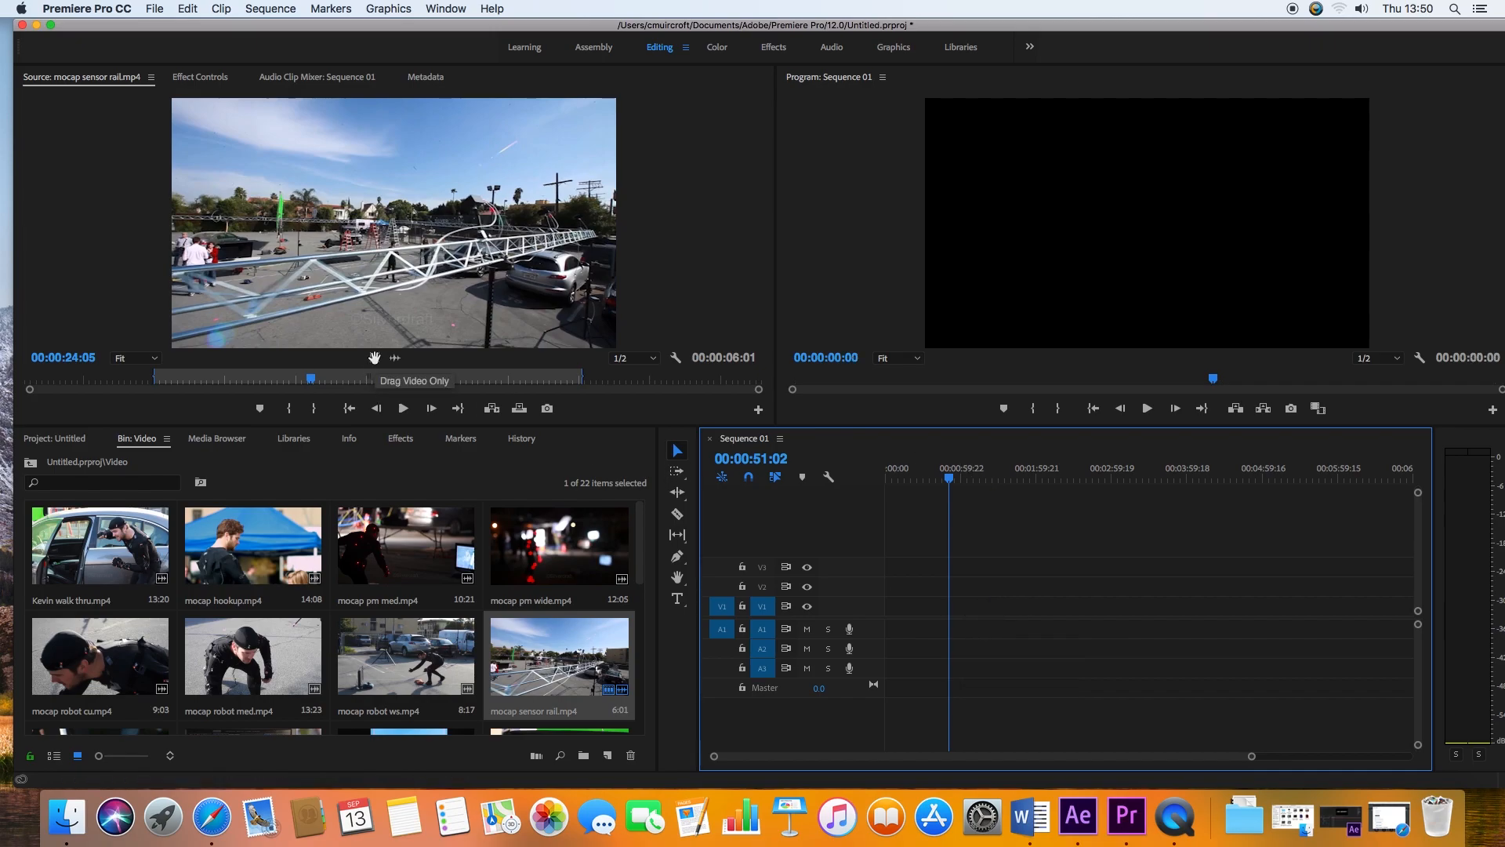
Place only the video of the marked mocap sensor rail.mp4 range on V1, followed by a second copy with both video and audio.
left_click_drag(374, 357, 987, 608)
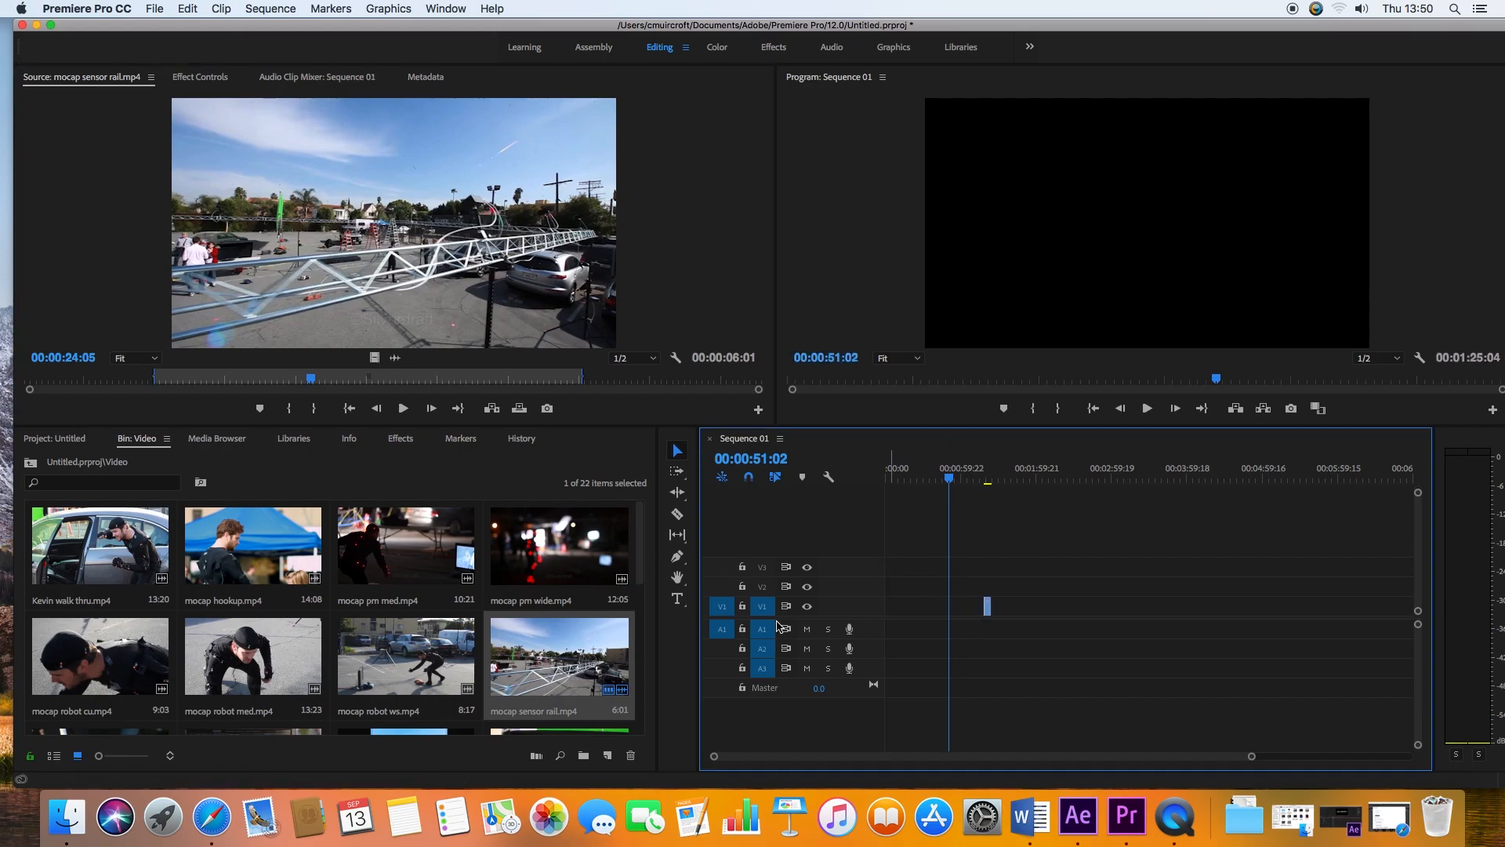
left_click_drag(327, 346, 1017, 627)
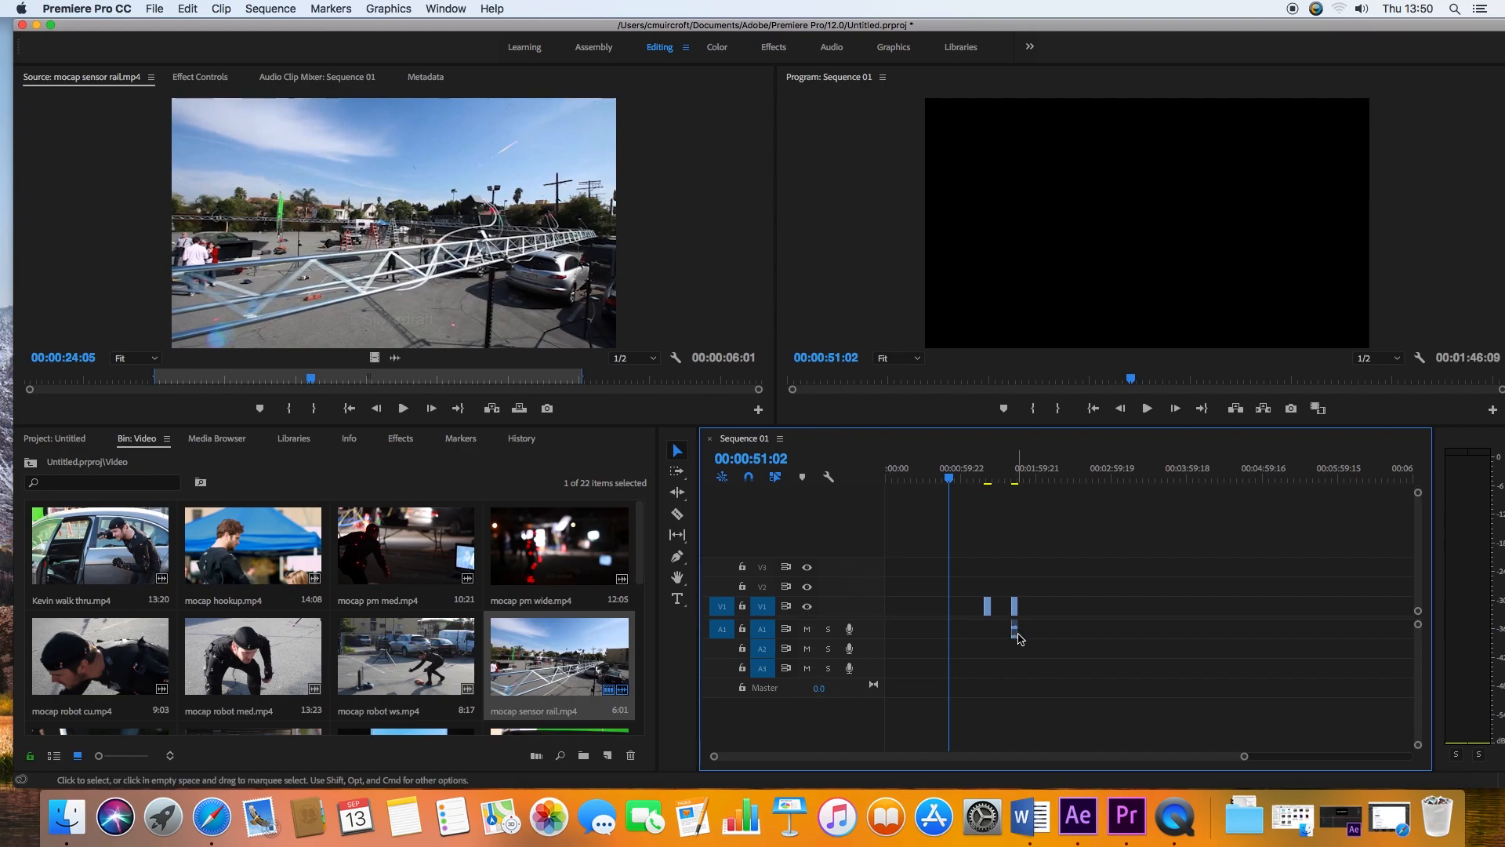
Make audio track A1 moderately taller so that the clip's waveform can be read.
left_click_drag(1245, 757, 1031, 758)
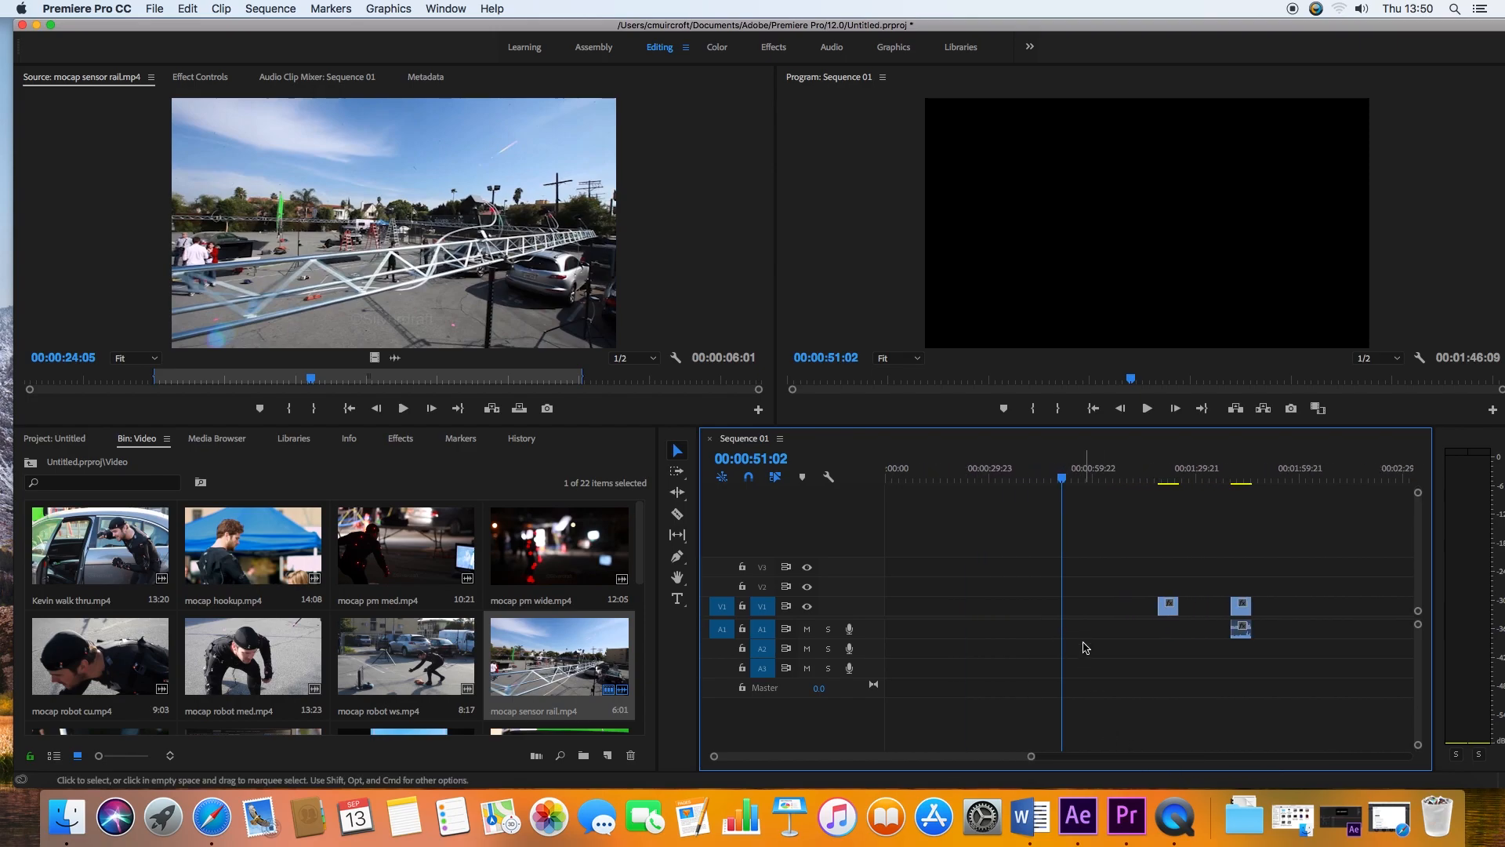
left_click_drag(876, 640, 875, 718)
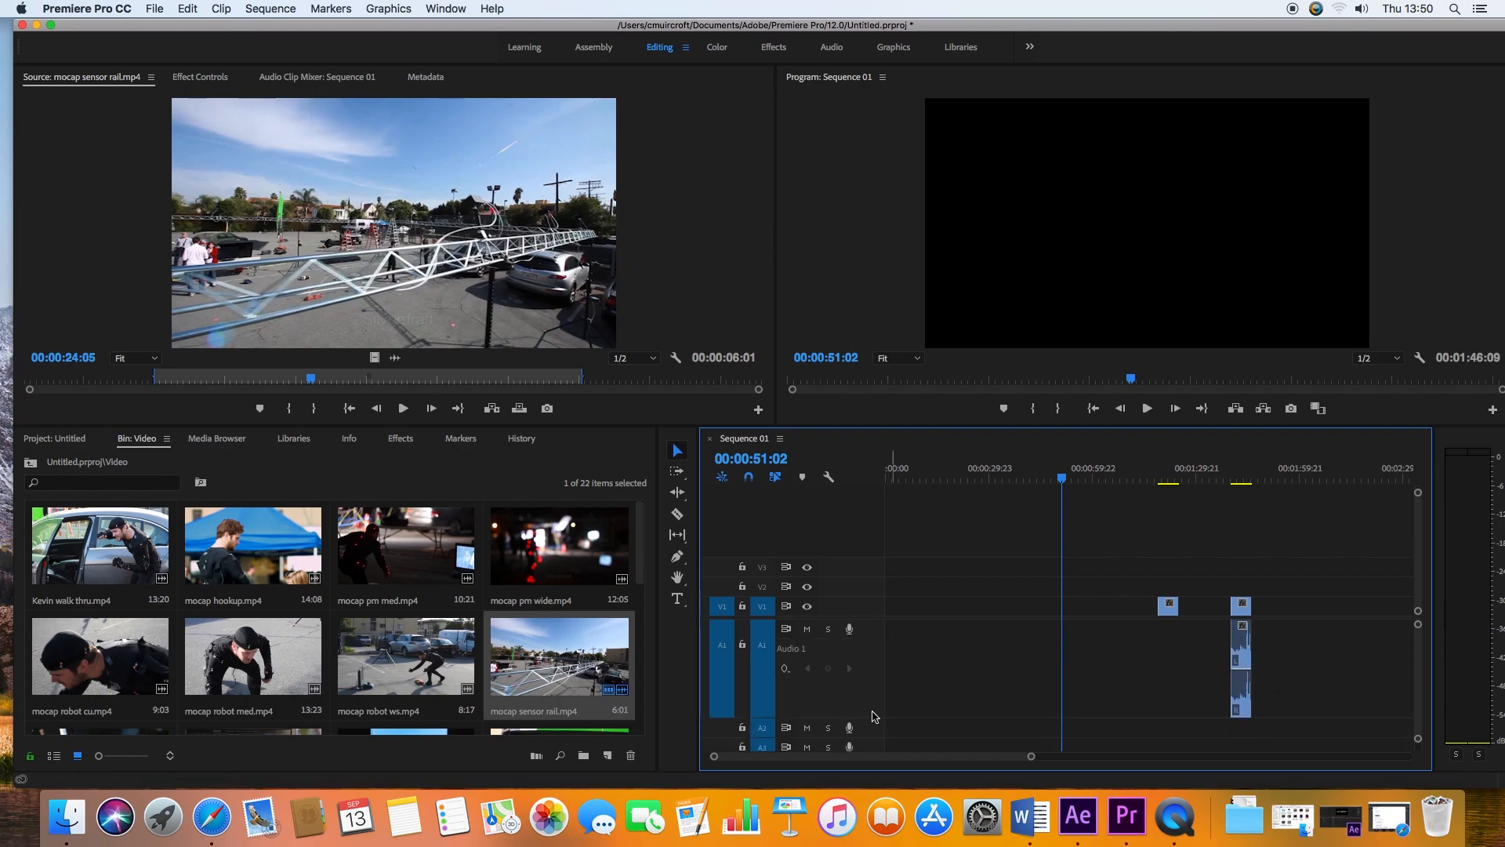
left_click_drag(871, 717, 870, 655)
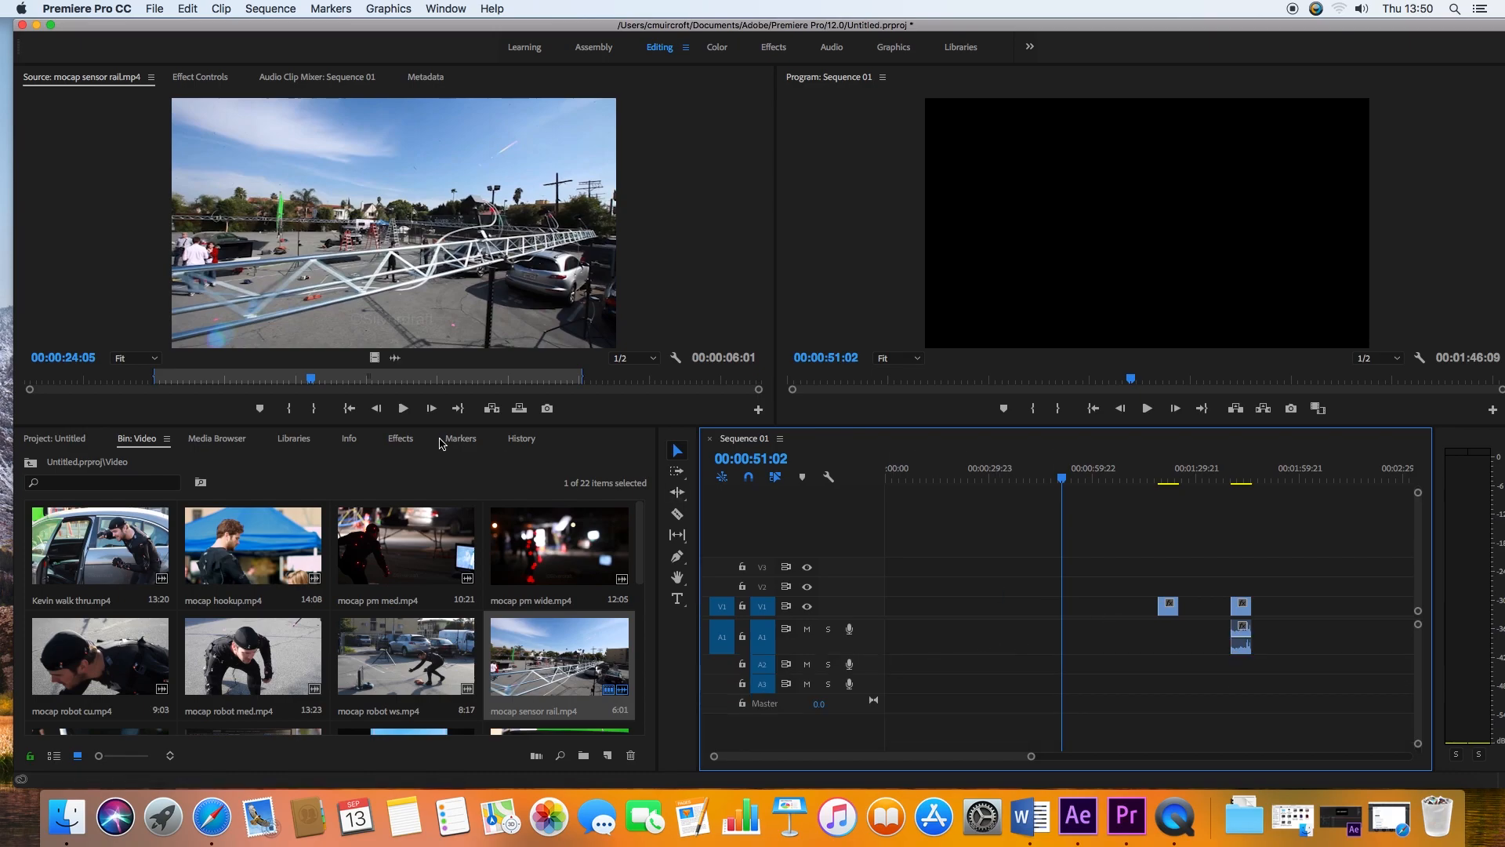
Try to add only the audio of mocap sensor rail.mp4 to the timeline and delete all clips in the sequence.
left_click_drag(390, 357, 1133, 640)
left_click_drag(1292, 584, 1110, 697)
key("Delete")
Extend the In and Out points of mocap sensor rail.mp4 to cover the clip's whole length.
left_click(536, 667)
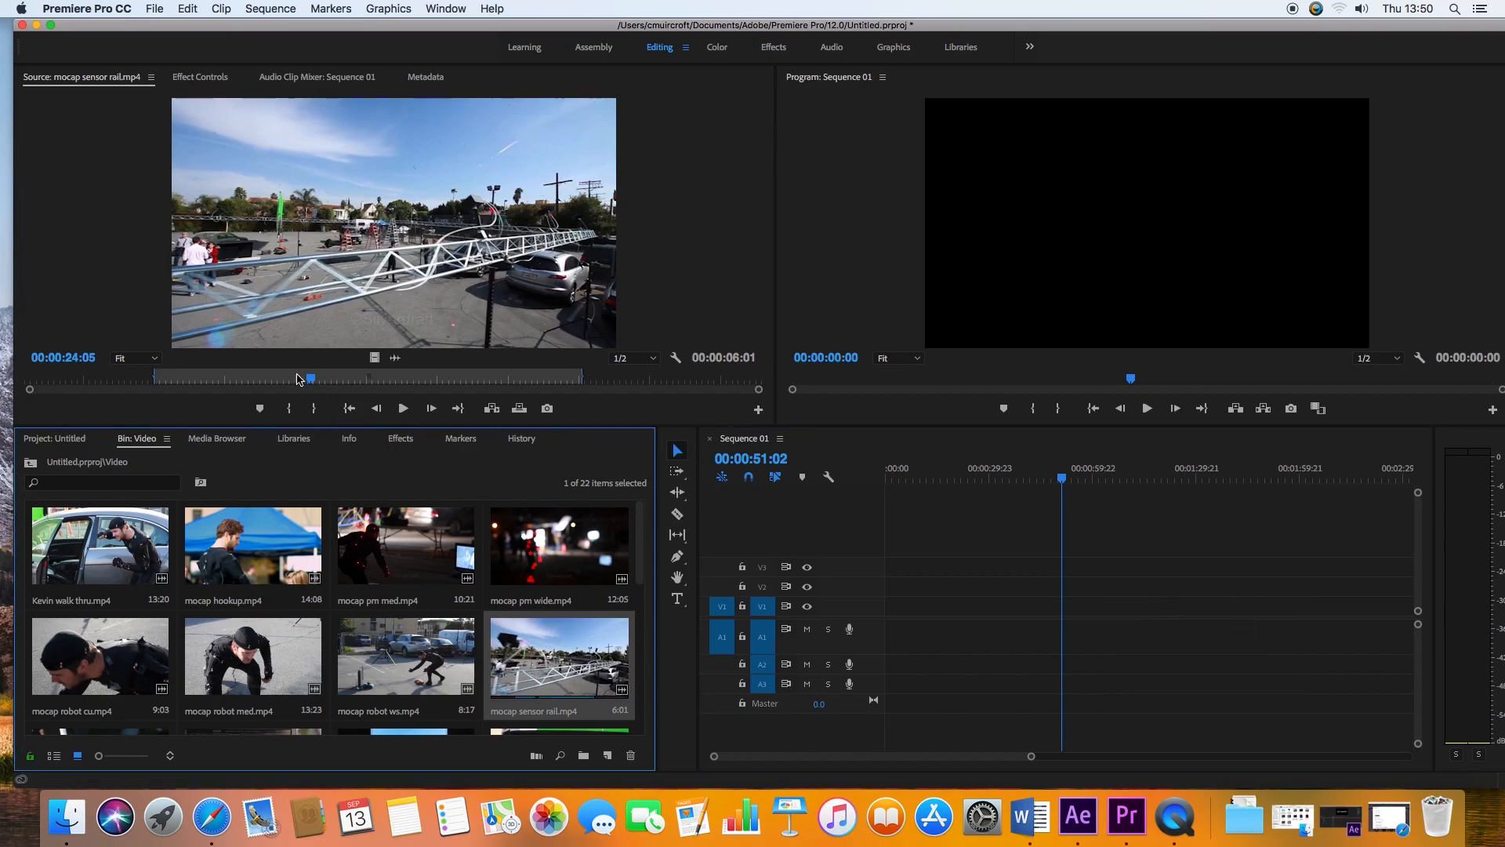
left_click_drag(158, 378, 25, 378)
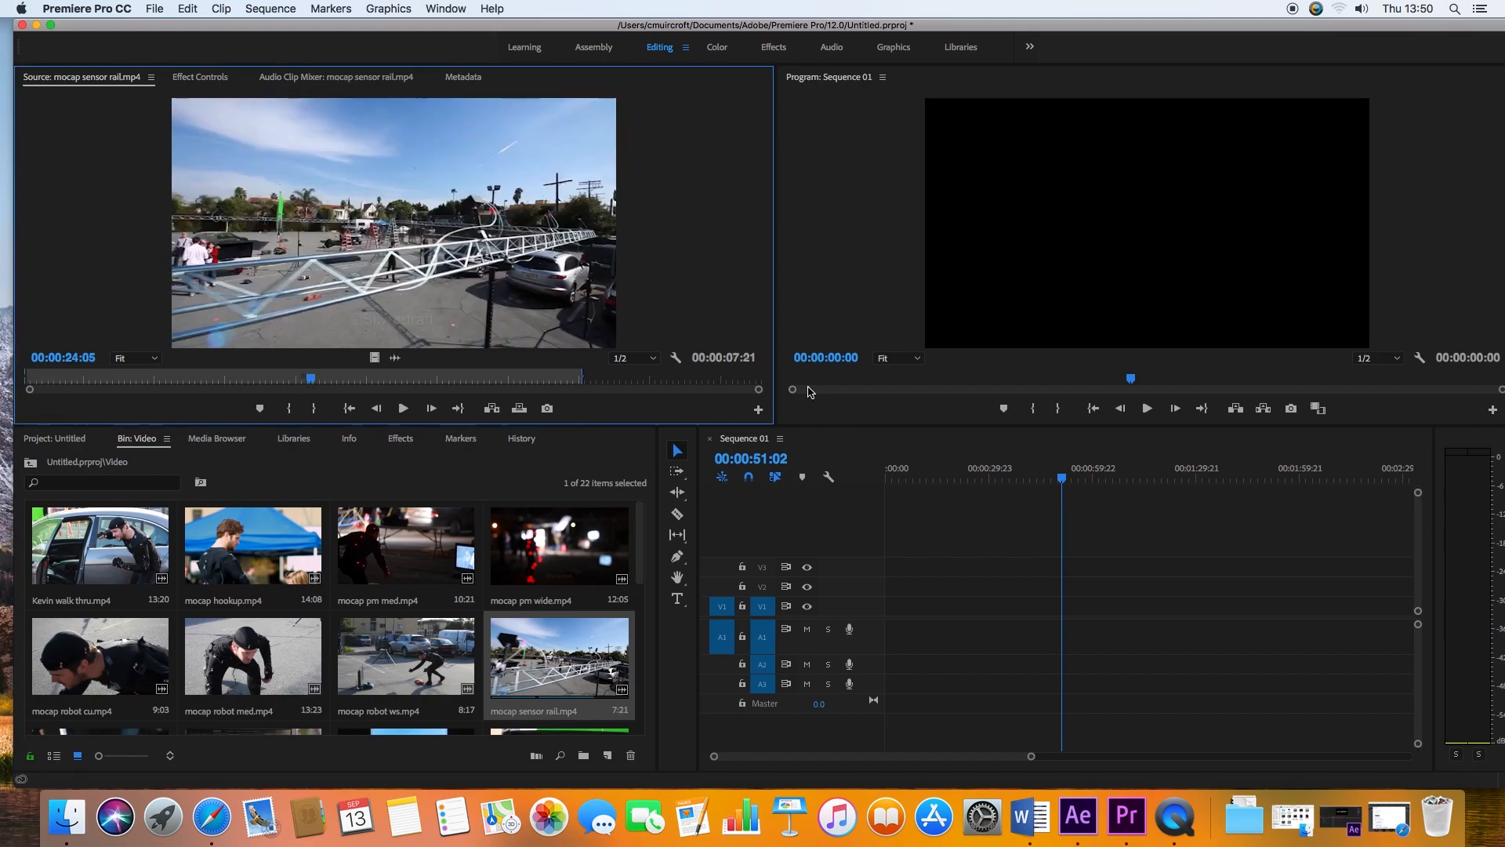
left_click_drag(587, 378, 808, 378)
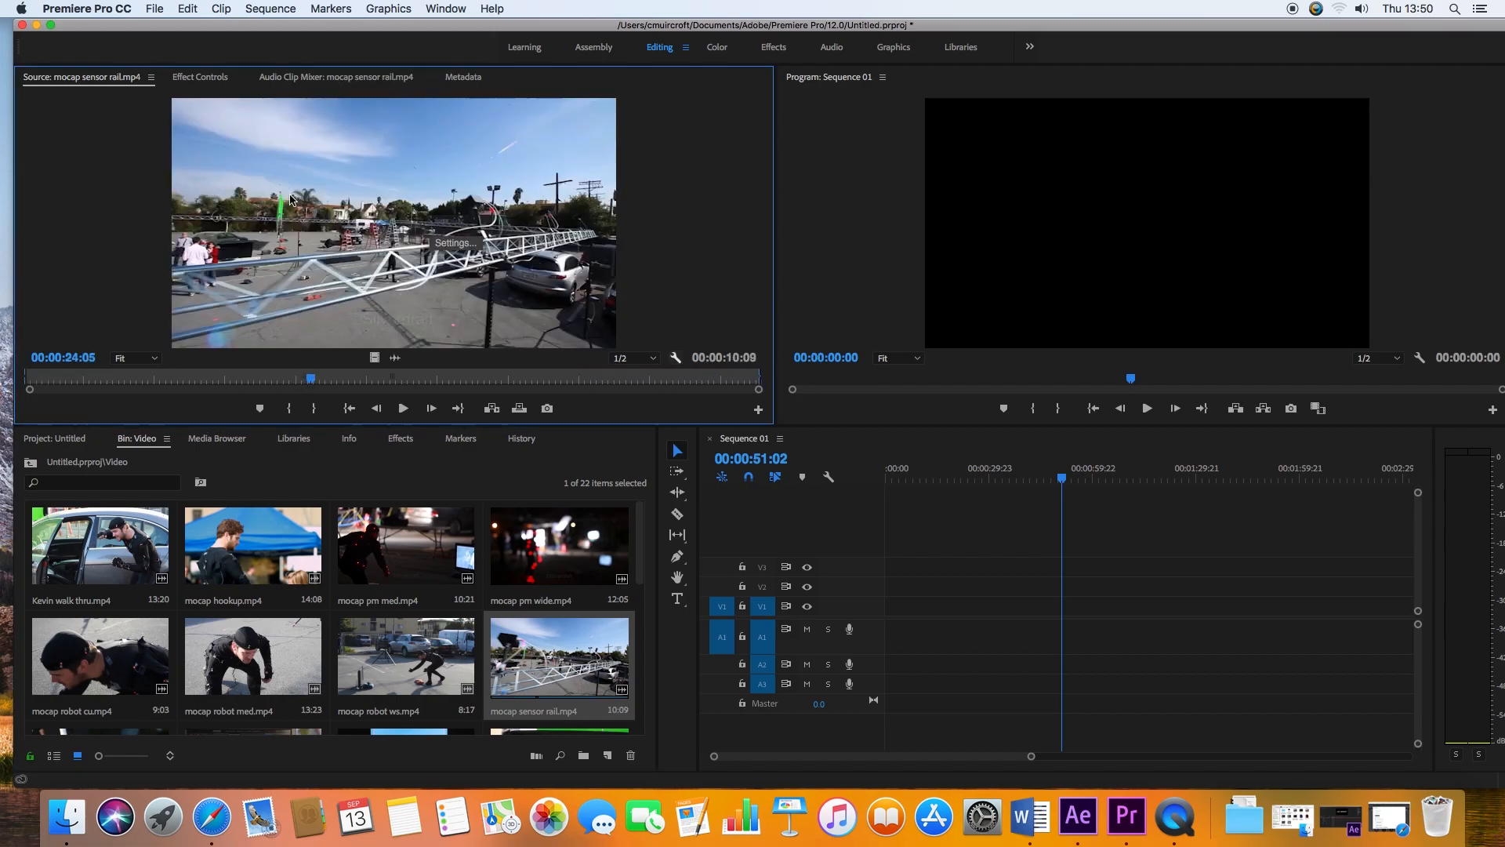
Place the full mocap sensor rail.mp4 in the sequence, move it earlier and trim both ends so it finishes at 00:00:40:08.
left_click_drag(518, 647, 1090, 653)
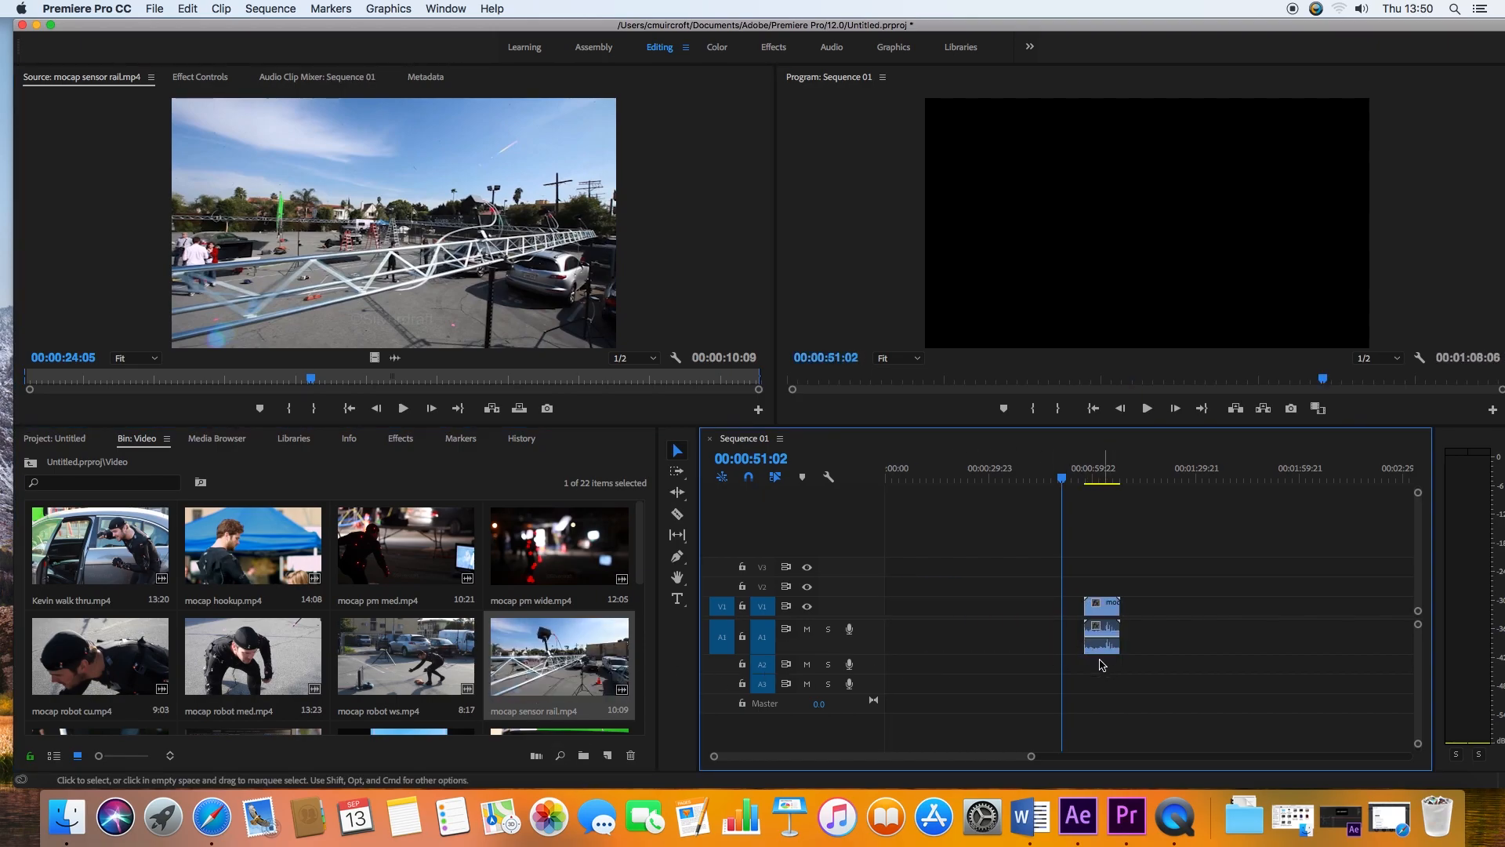
left_click_drag(1039, 753, 918, 756)
left_click_drag(1258, 607, 980, 605)
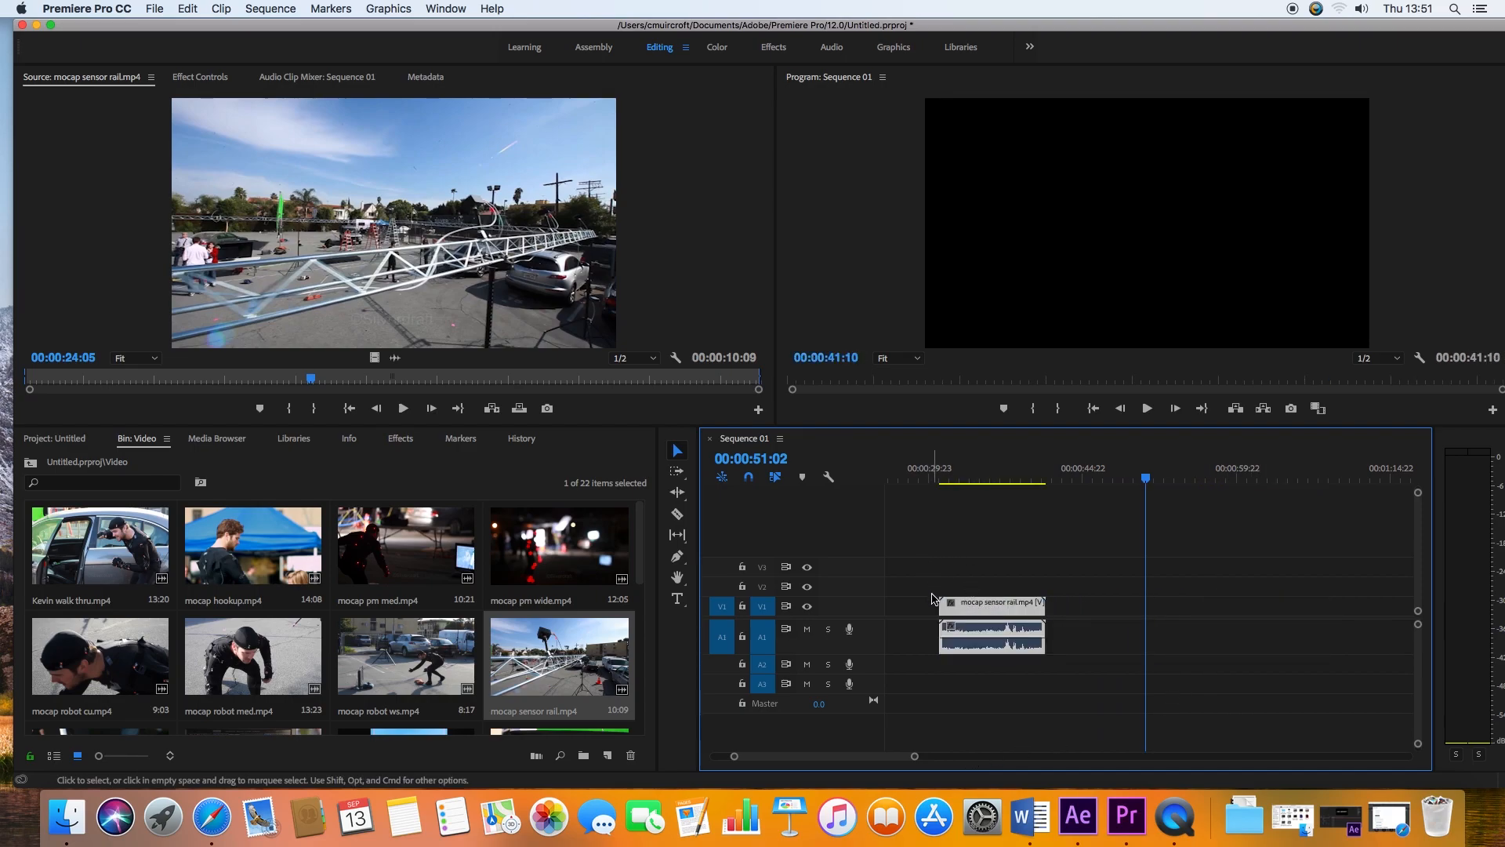
left_click_drag(935, 607, 1034, 609)
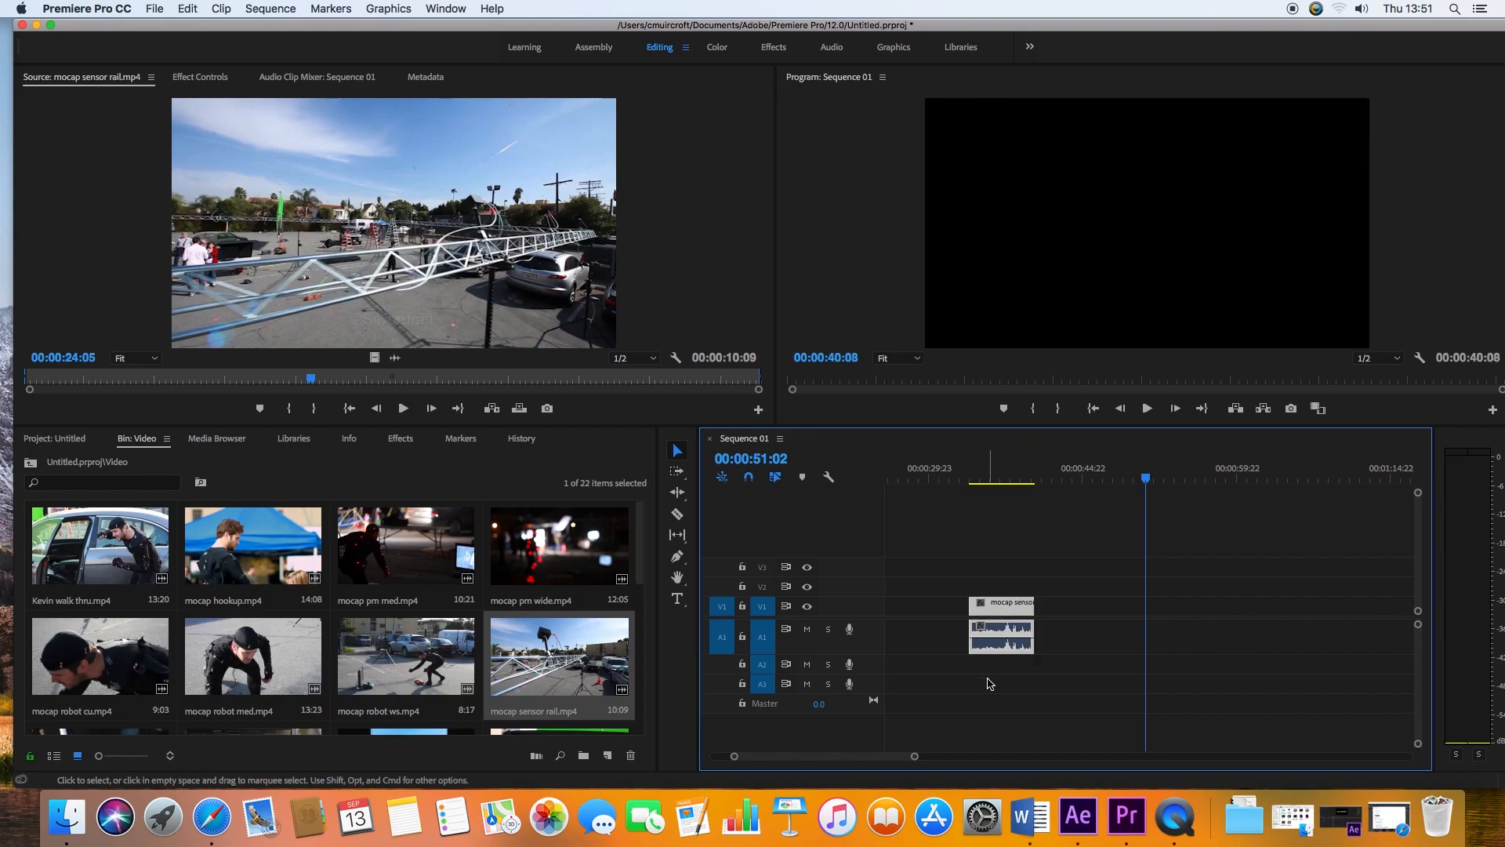
Split the clip near its middle with the Razor tool and move the second piece to end at 00:00:44:13, leaving a gap.
left_click(677, 513)
left_click(1001, 610)
left_click(678, 450)
left_click_drag(1023, 610, 1067, 610)
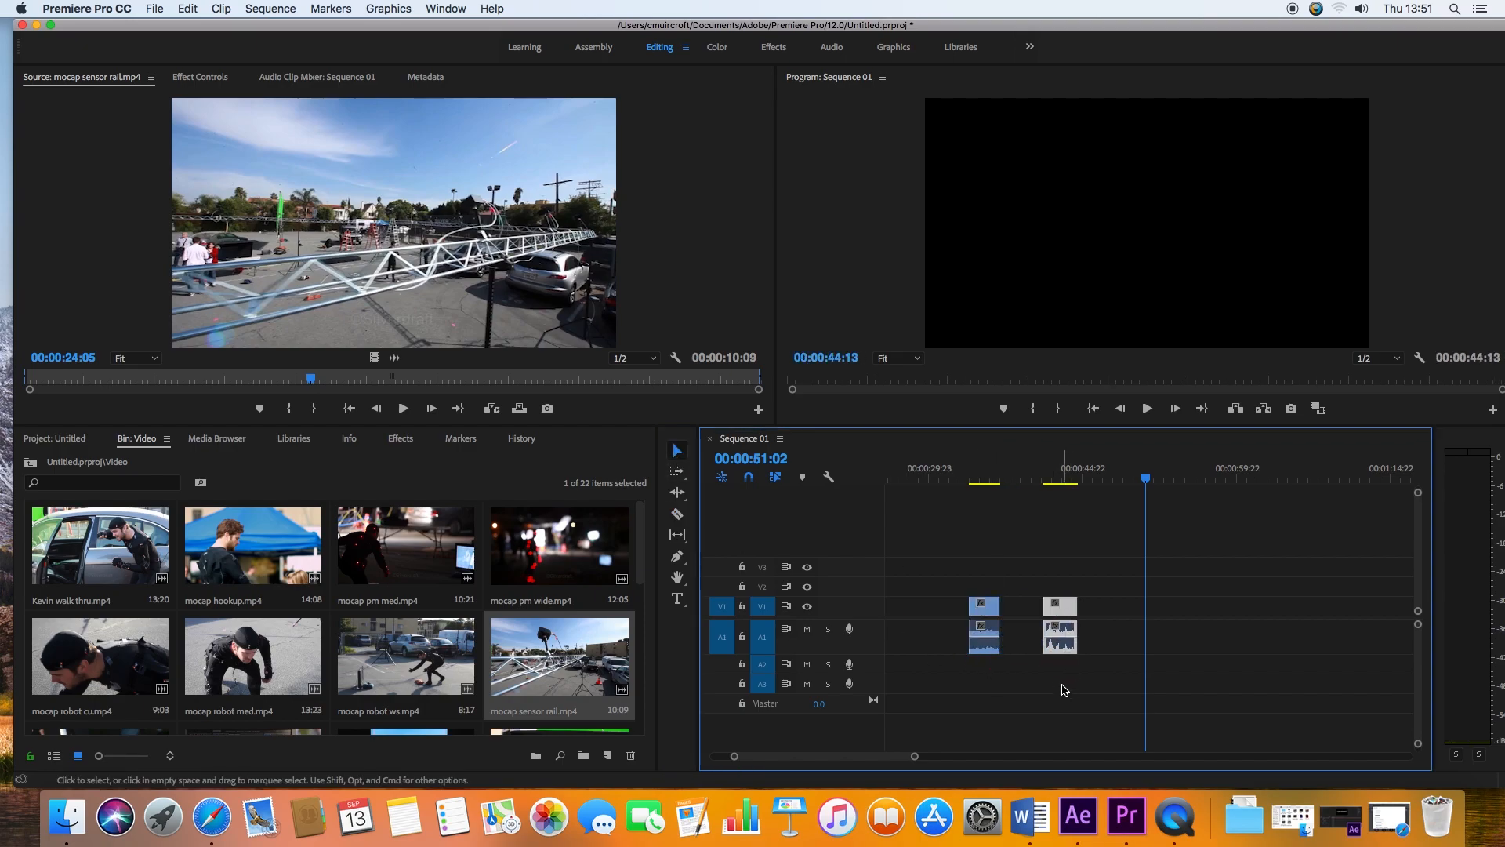
Delete both pieces of mocap sensor rail.mp4 from the timeline.
left_click_drag(973, 568, 1104, 708)
key("Delete")
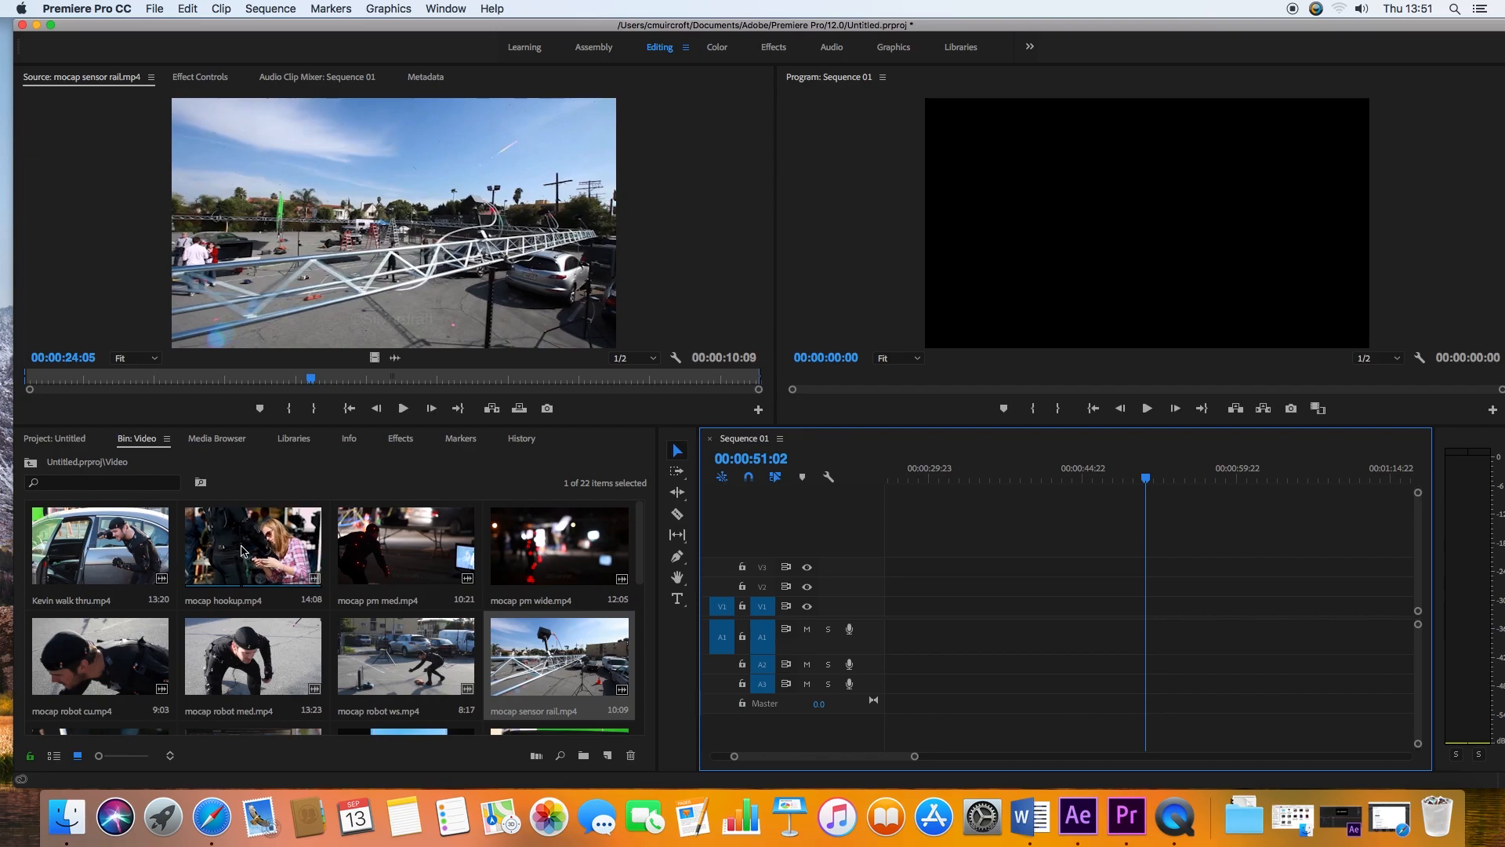
Place mocap hookup.mp4, mocap pm med.mp4 and mocap robot ws.mp4 end to end on V1, and view the frame at 00:00:37:14.
left_click_drag(241, 543, 955, 639)
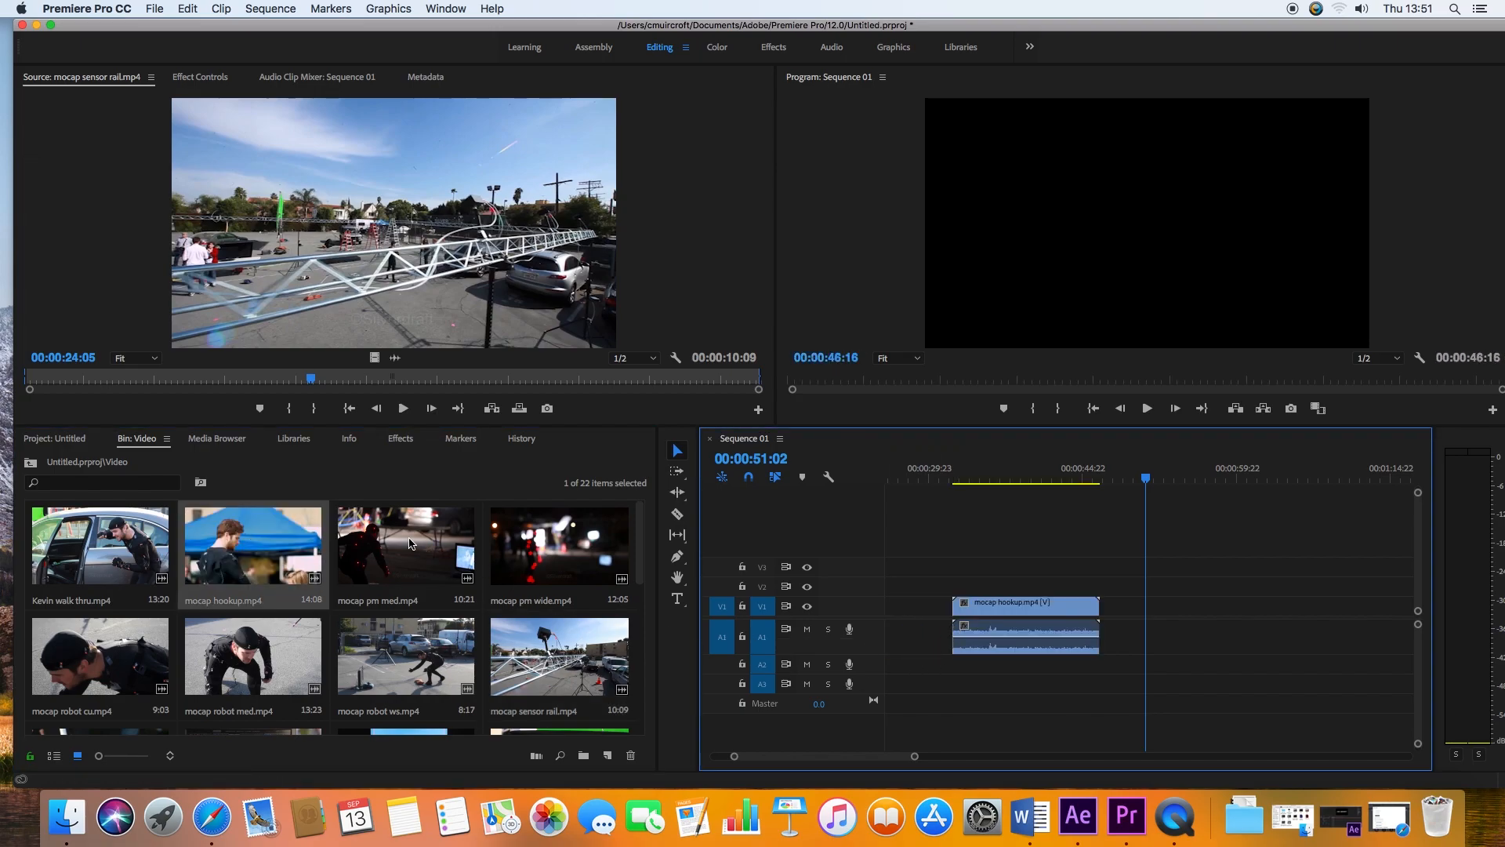
left_click_drag(406, 545, 1108, 651)
left_click_drag(400, 657, 1253, 637)
mouse_move(1023, 480)
left_mouse_down()
mouse_move(989, 480)
mouse_move(1263, 496)
mouse_move(1010, 499)
left_mouse_up()
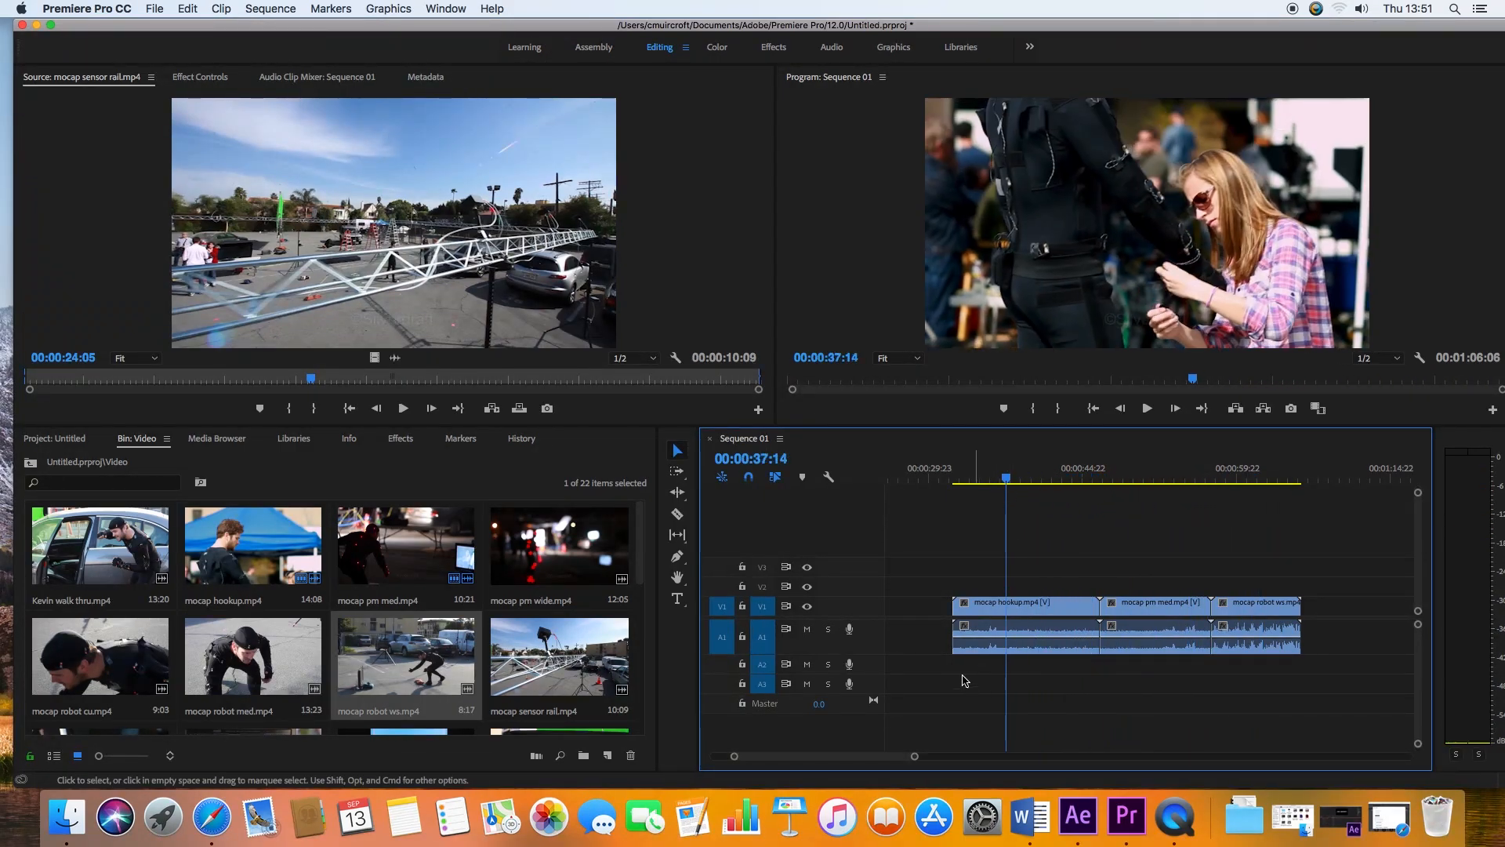
Delete all three adjoining clips from the sequence.
left_click_drag(917, 562, 1288, 687)
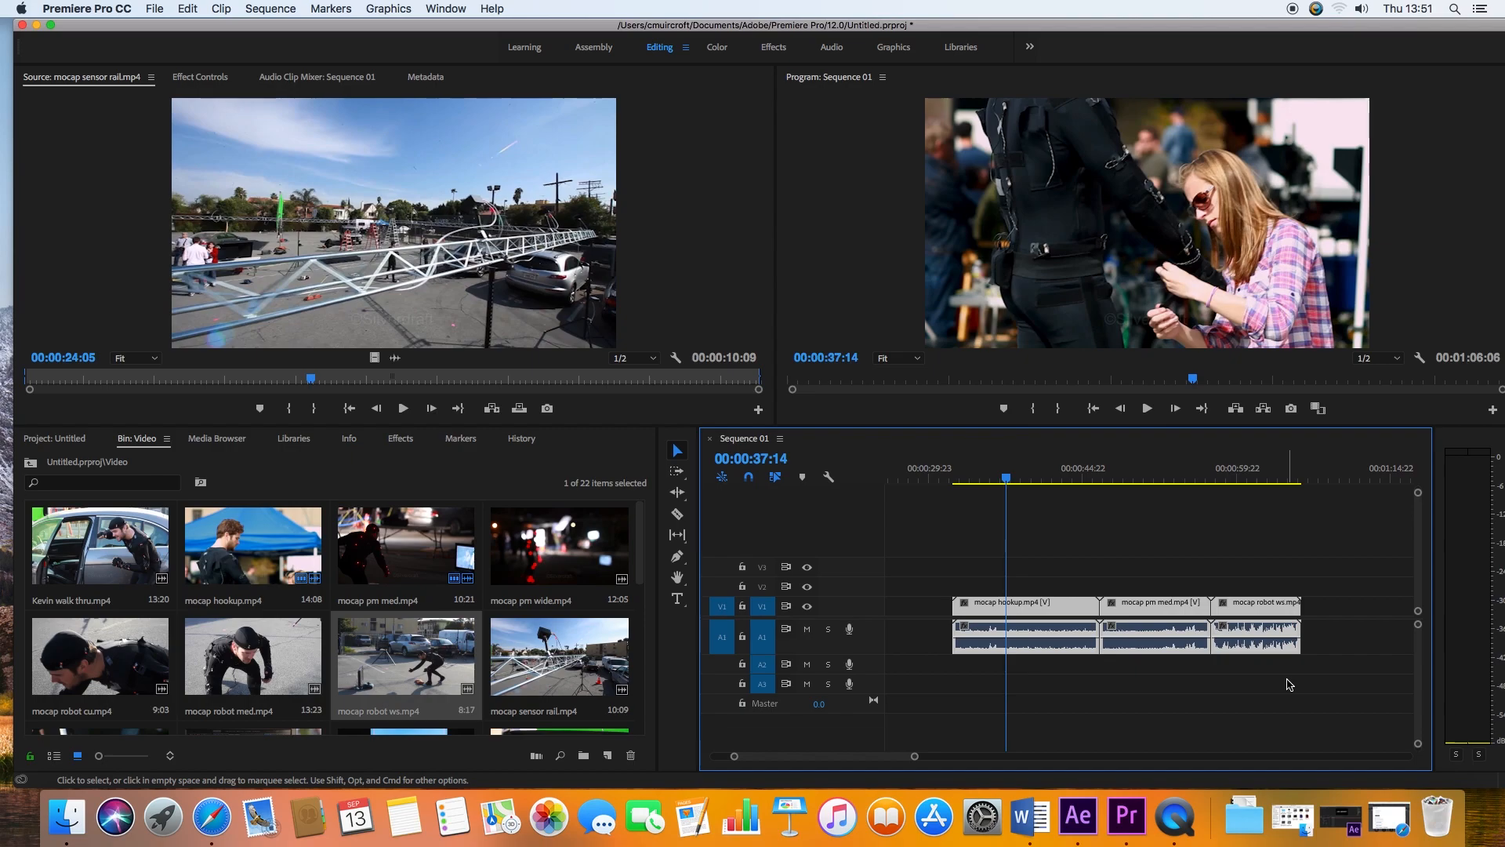
key("Delete")
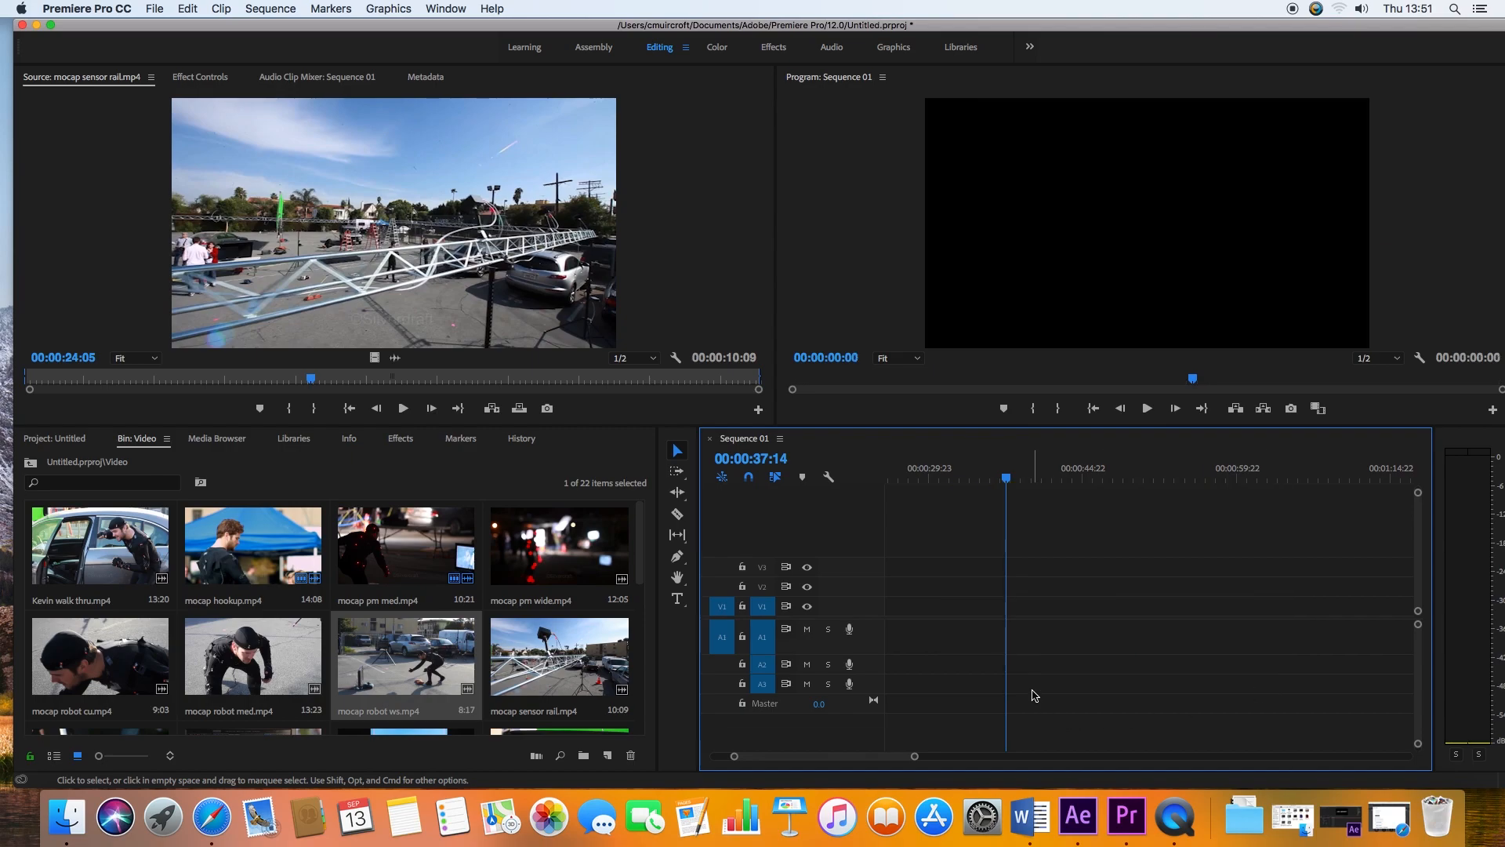
Expand the Video Transitions category in the effects list and look at the project's contents.
left_click(401, 439)
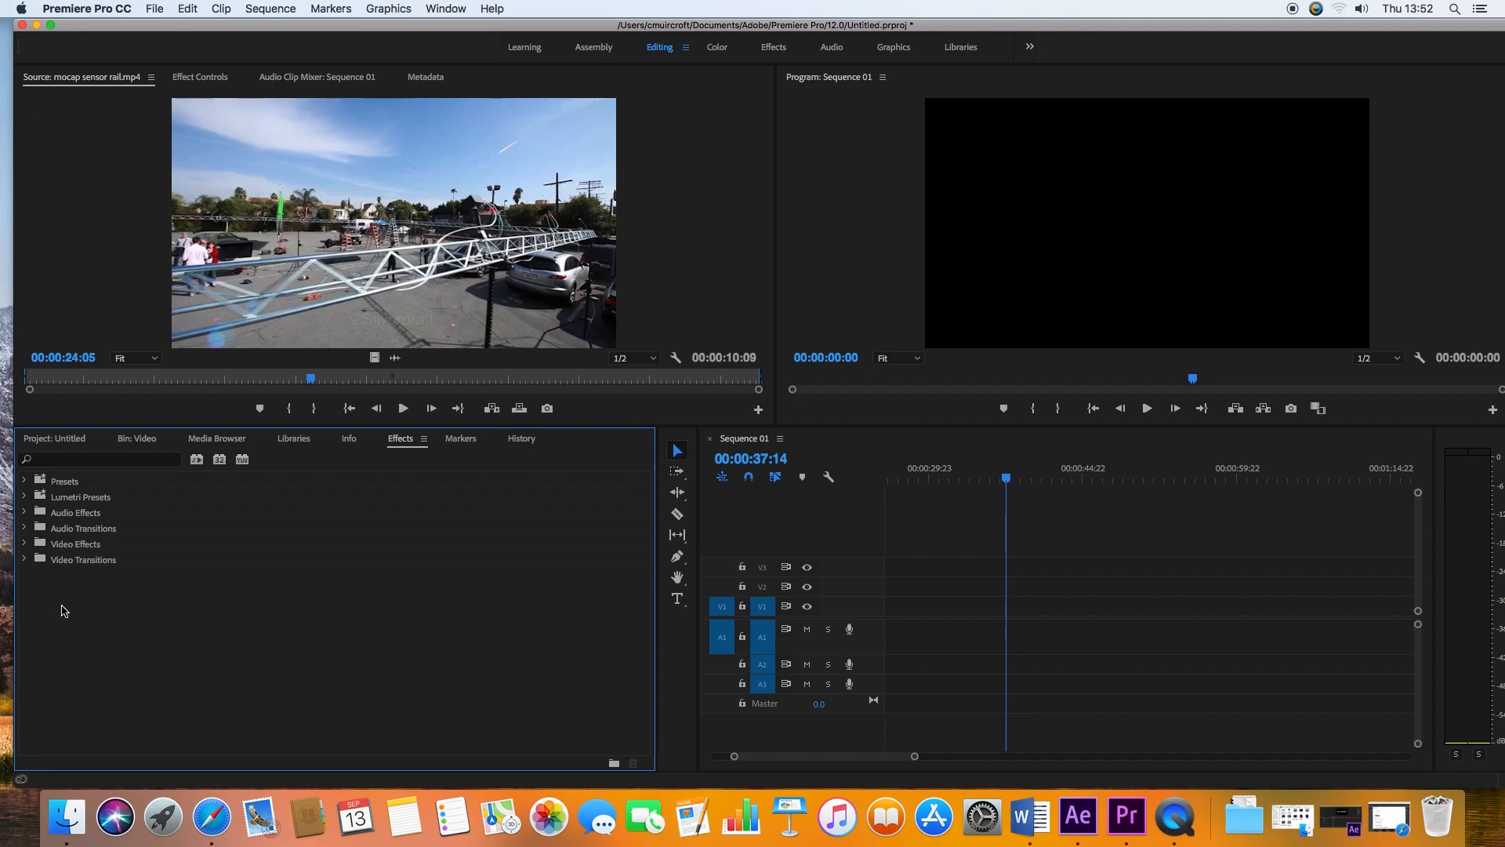
left_click(24, 560)
left_click(55, 441)
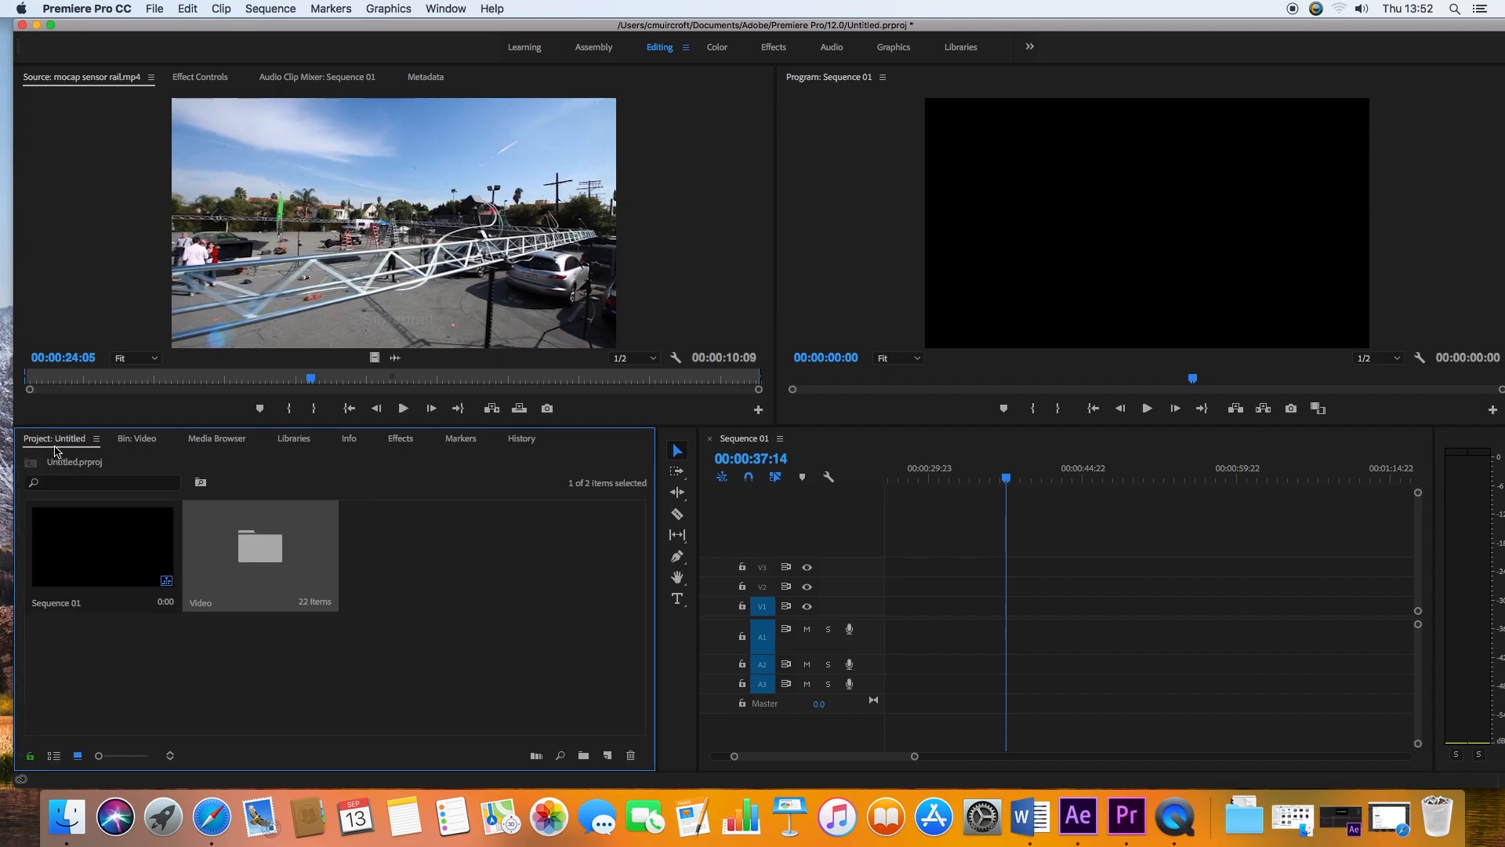
Place mocap hookup.mp4 from the Video bin on track V1, starting at about 00:00:40.
left_click(144, 441)
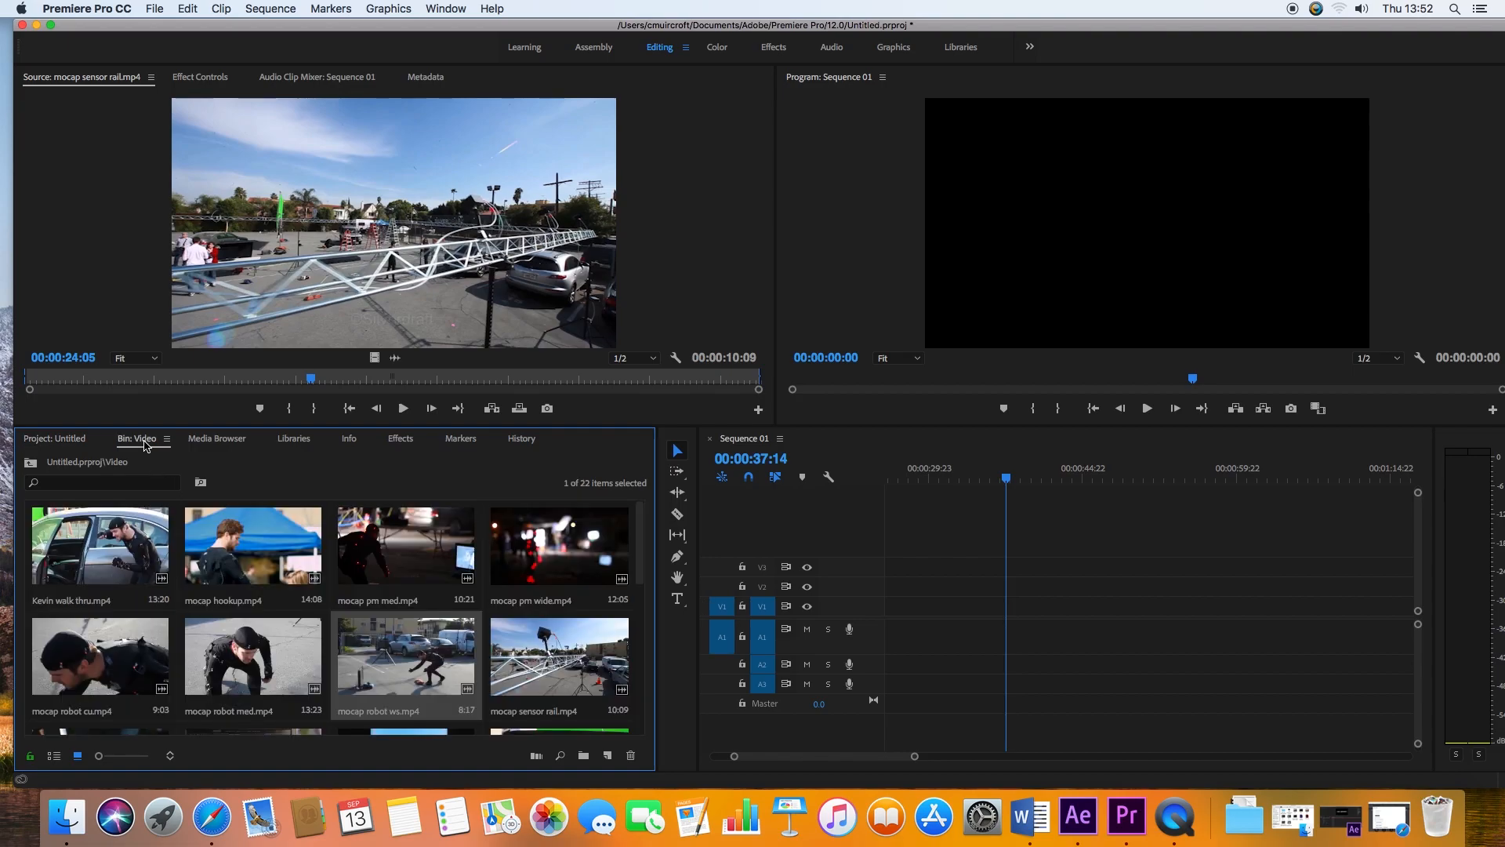
left_click_drag(255, 553, 1099, 668)
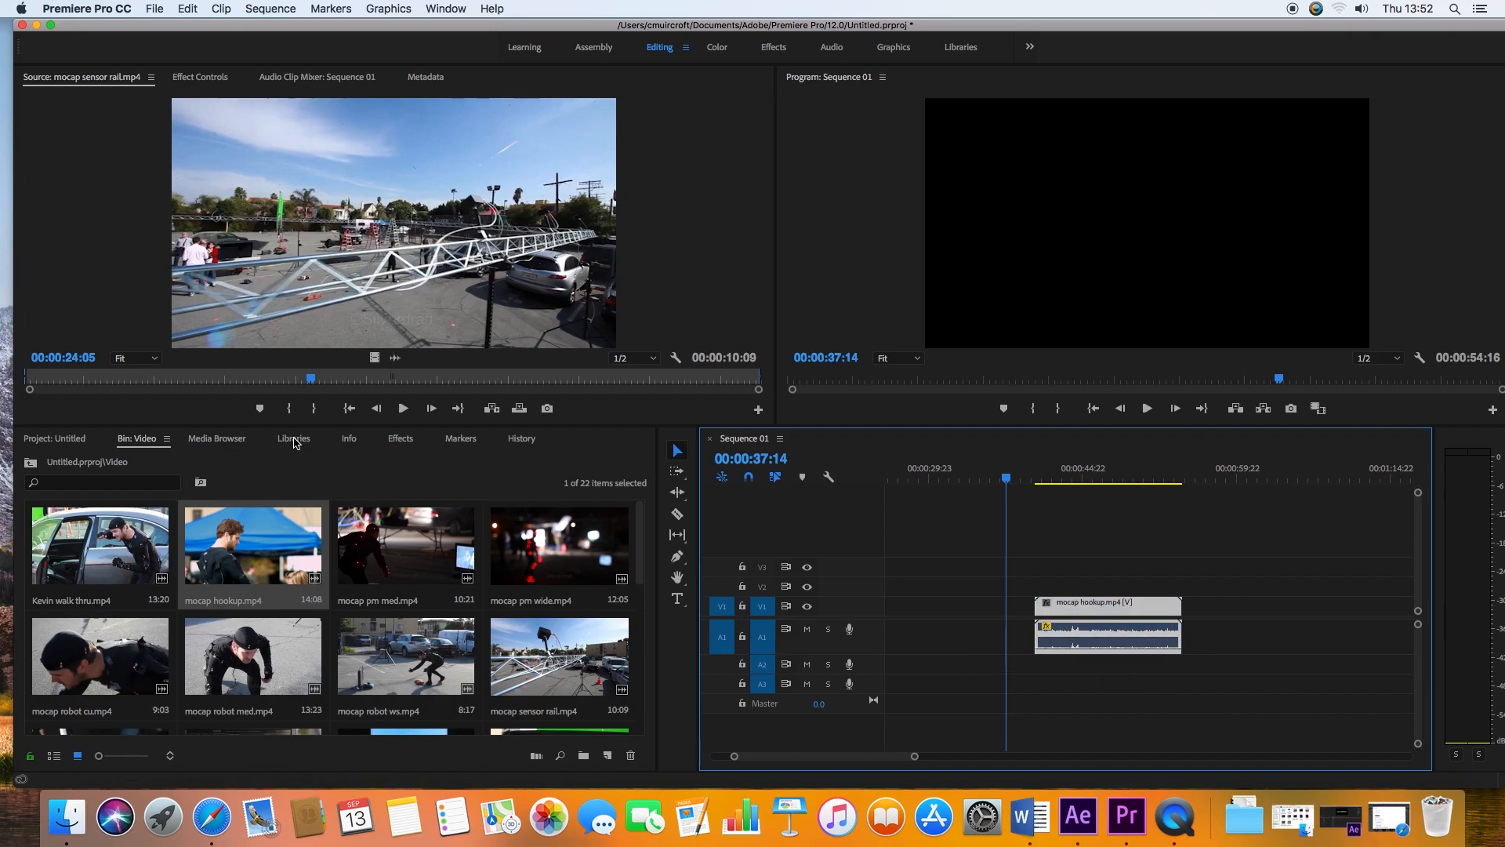
Apply the Change to Color effect from Color Correction to mocap hookup.mp4 and show the frame at 00:00:45:22.
left_click(400, 439)
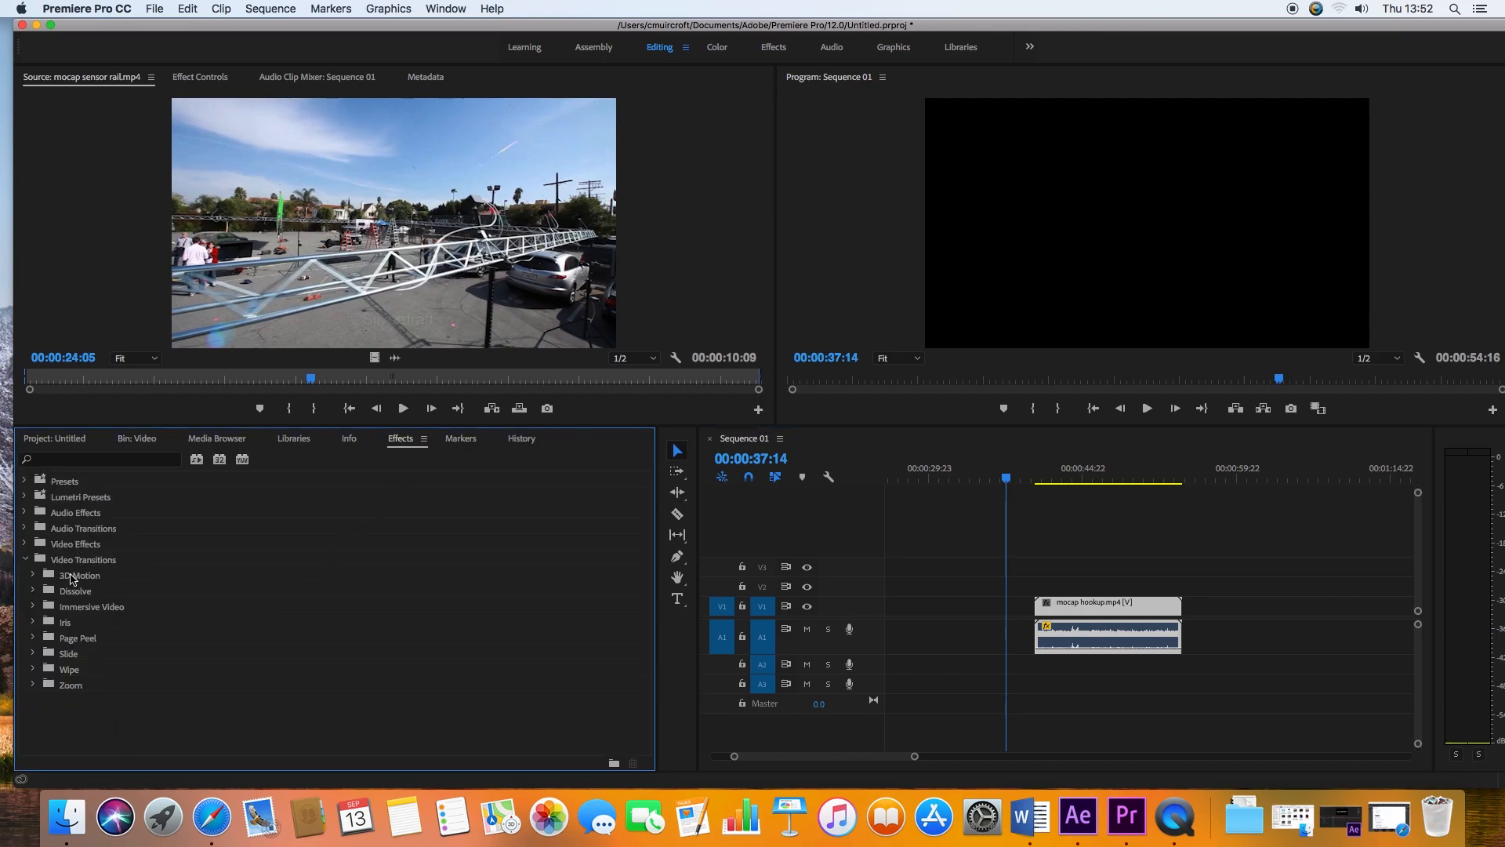
left_click(25, 545)
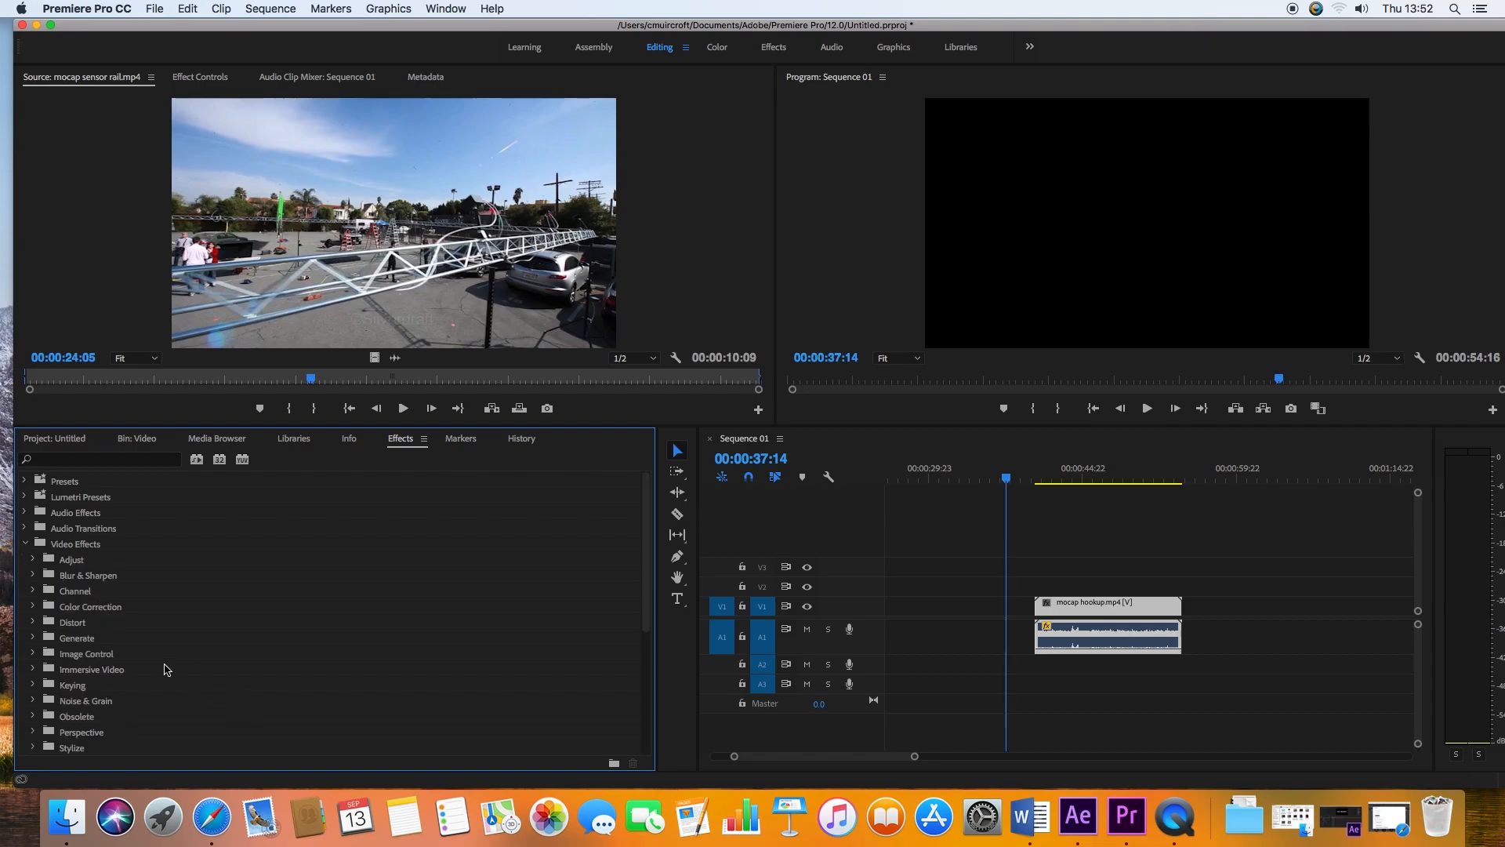
left_click(34, 606)
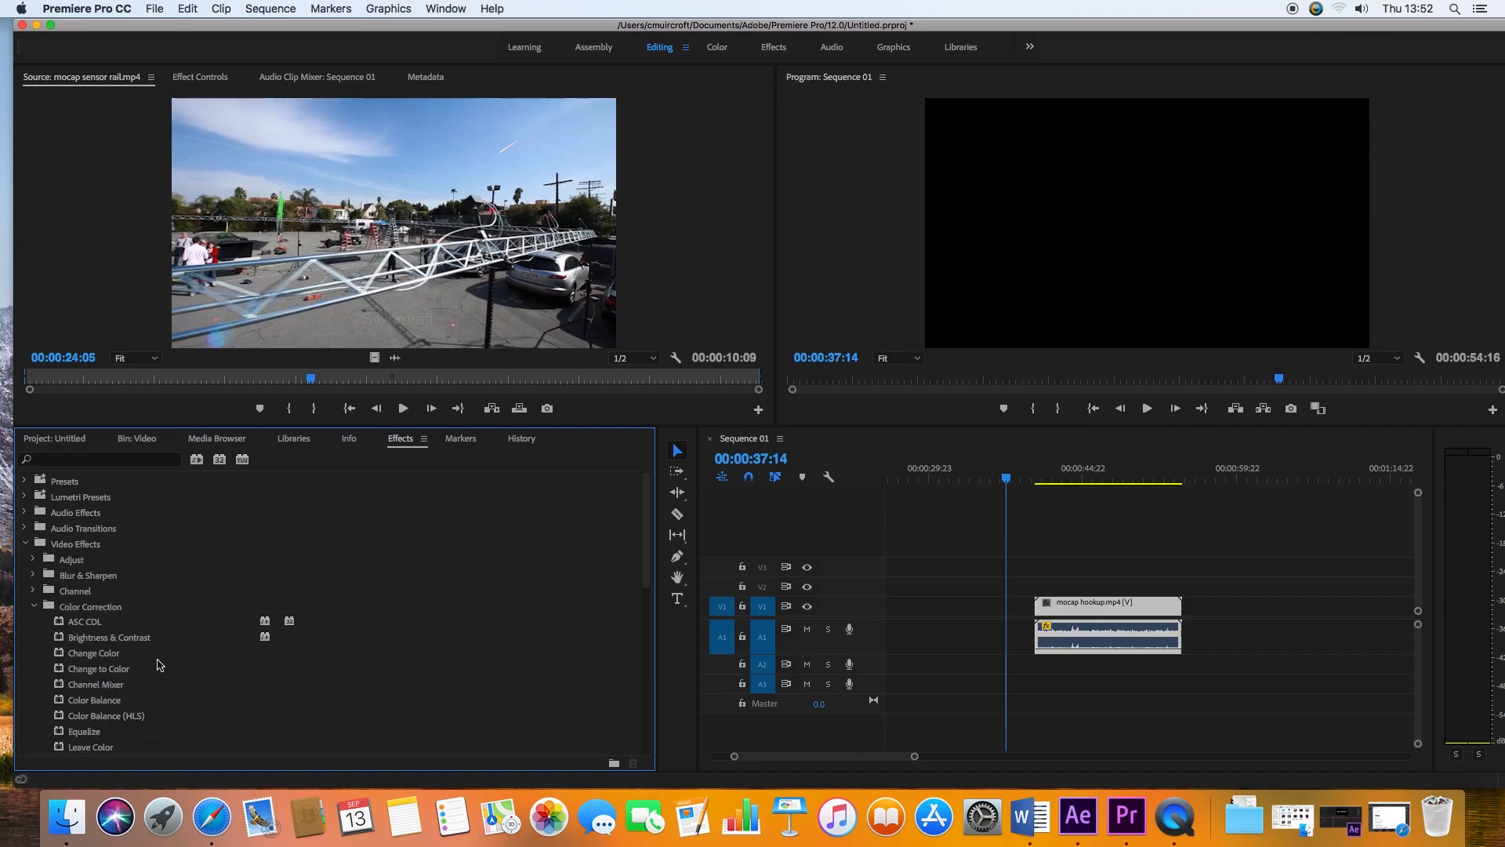
left_click_drag(61, 668, 1114, 610)
left_click(1094, 486)
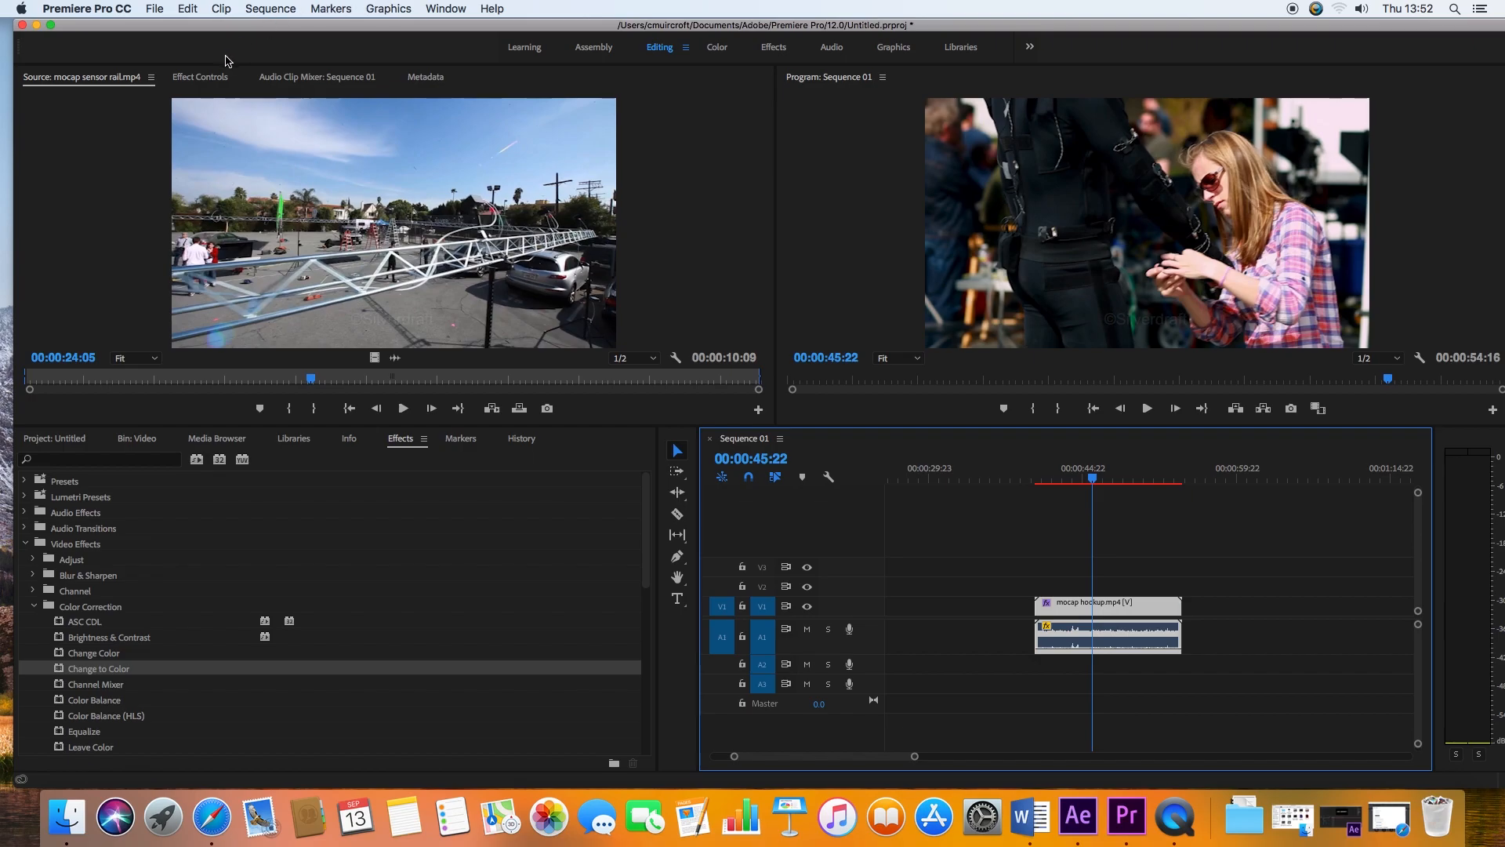
Open the clip's Change to Color settings and sample the From color from the woman's face in the preview.
left_click(199, 79)
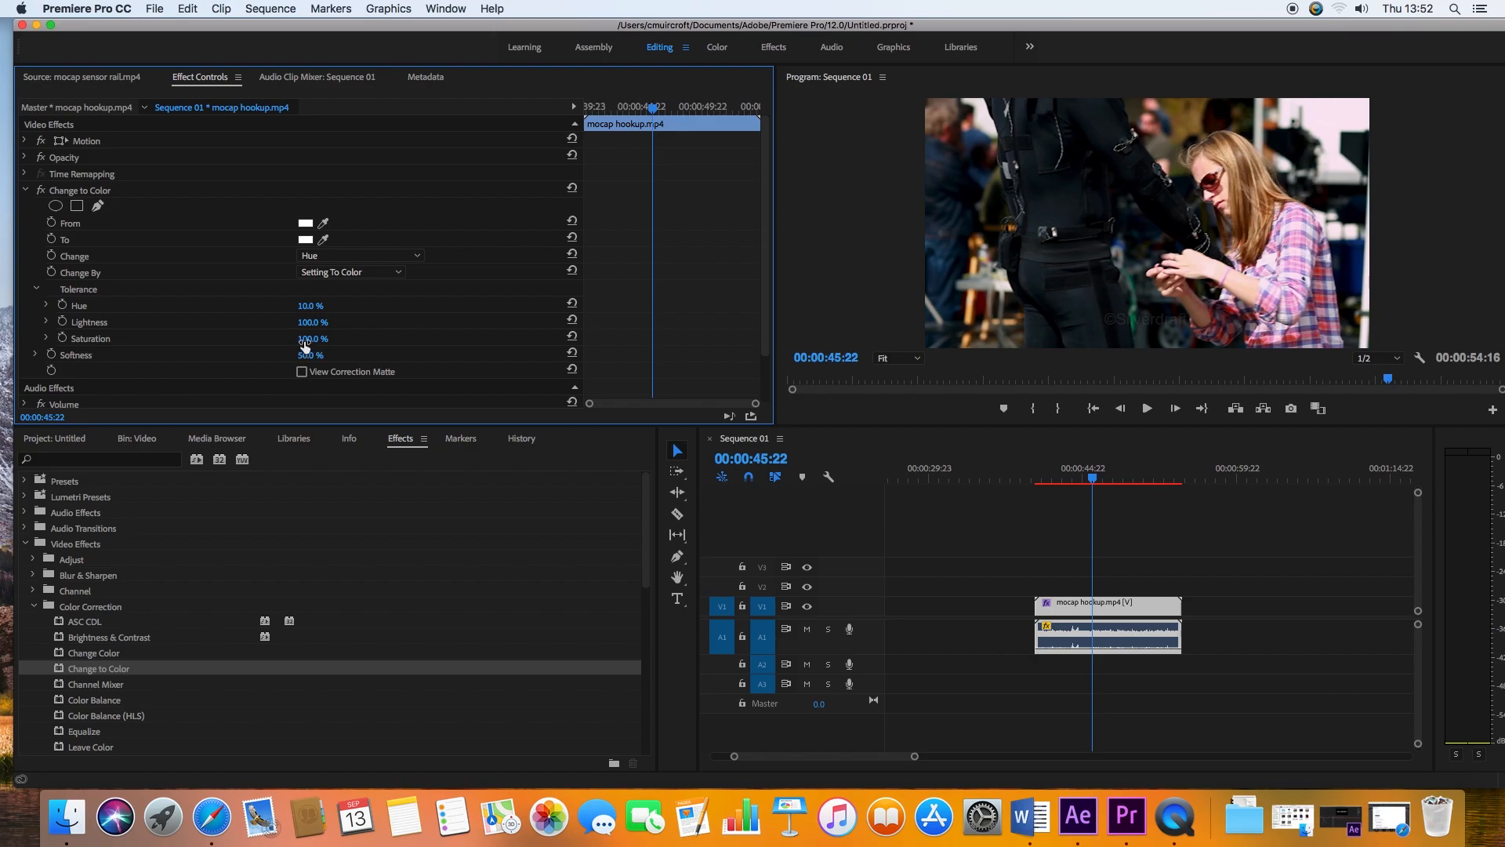
left_click_drag(310, 339, 368, 339)
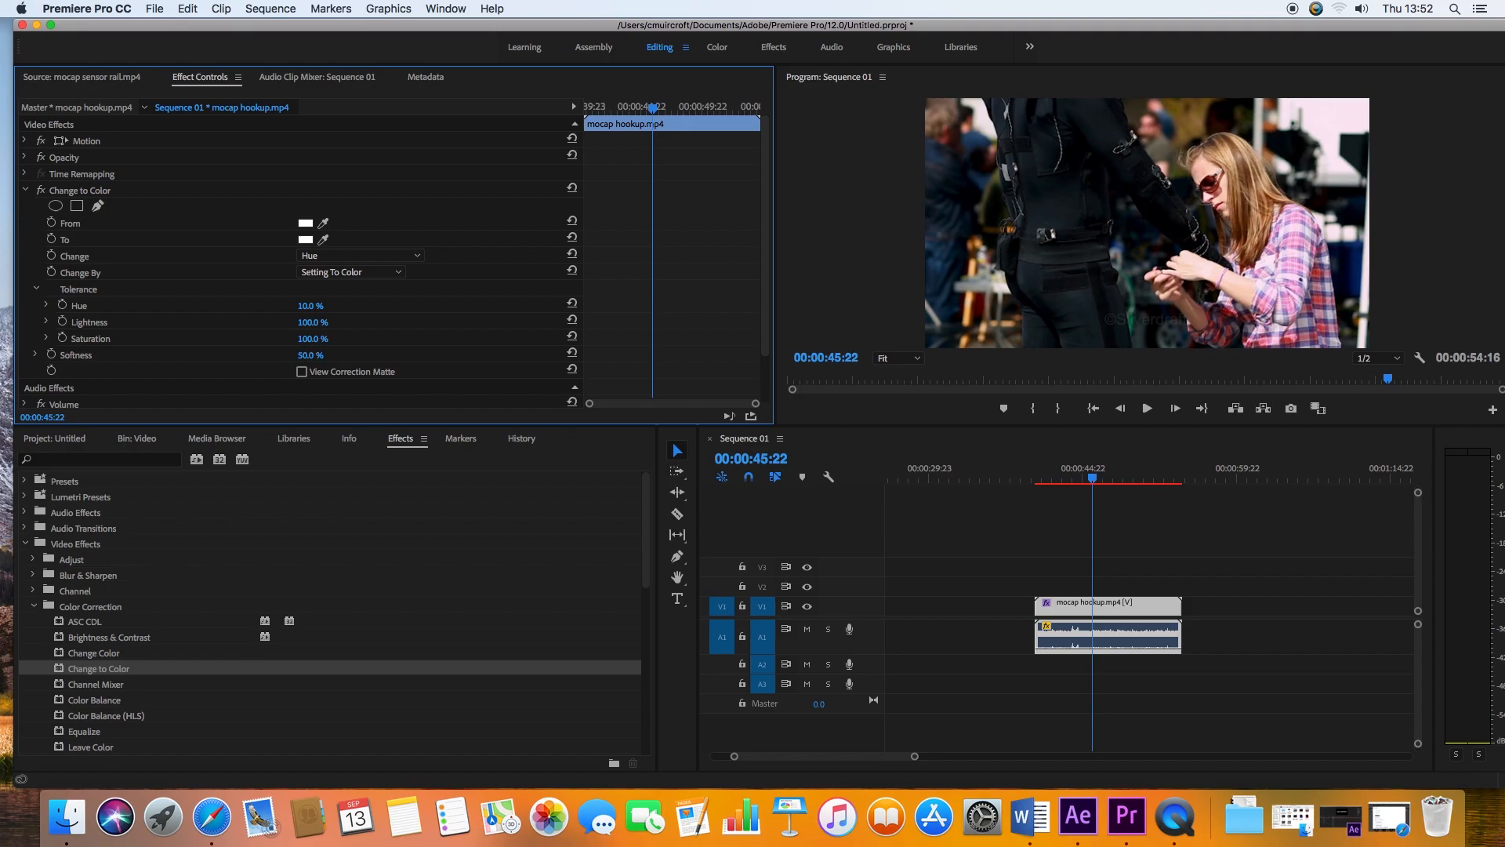
left_click(332, 217)
left_click(1209, 163)
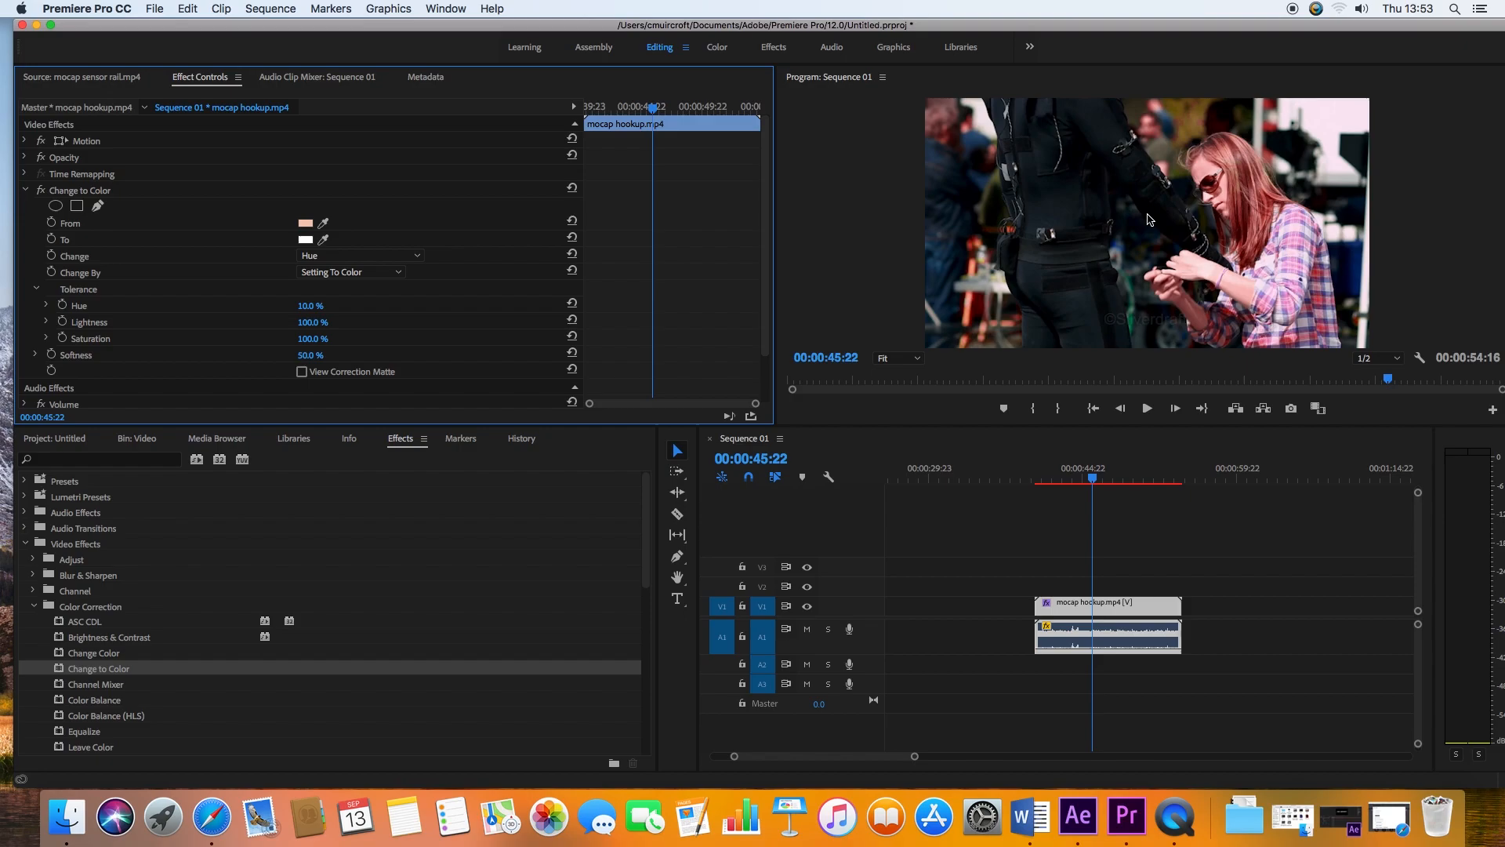
Set the To color of the Change to Color effect to green.
left_click(305, 240)
mouse_move(739, 323)
left_mouse_down()
mouse_move(743, 341)
mouse_move(729, 330)
left_mouse_up()
left_click(792, 265)
left_click(890, 185)
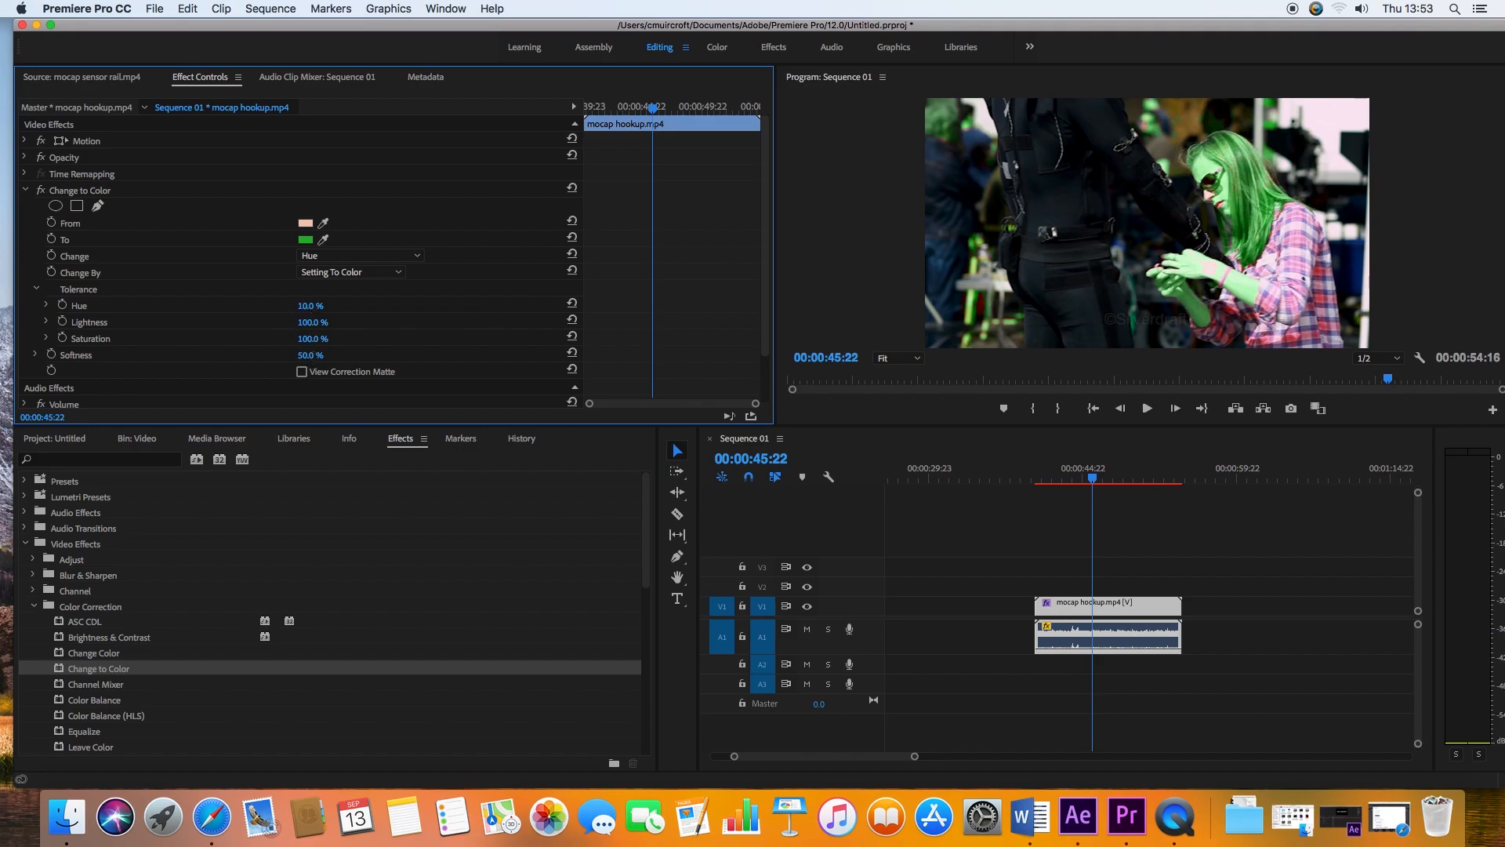
Lower the Change to Color effect's Saturation tolerance to 0.0%, and remove the effect from mocap hookup.mp4.
left_click_drag(313, 338, 233, 338)
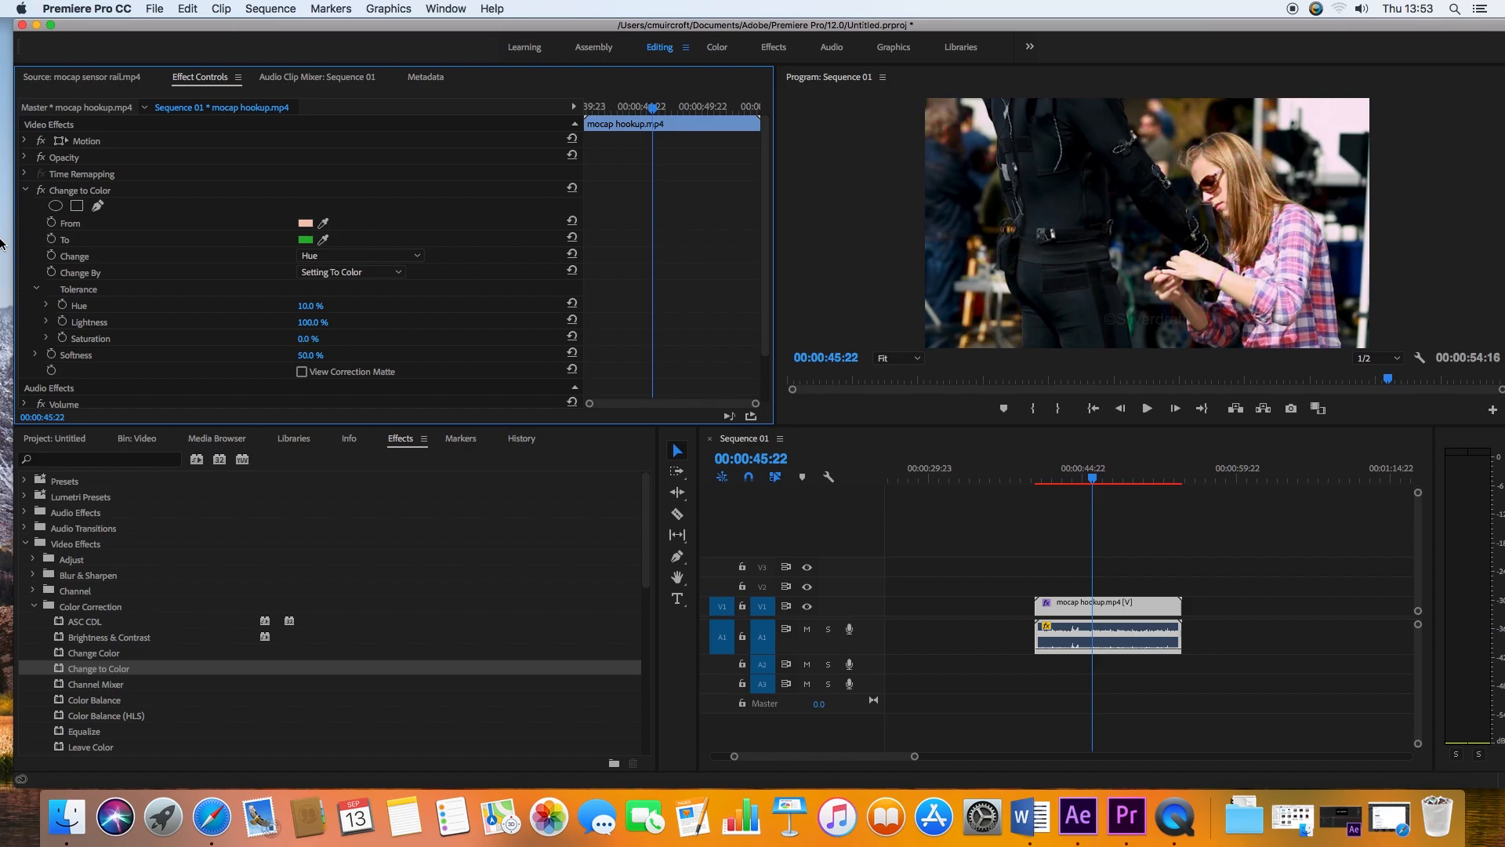
left_click(81, 191)
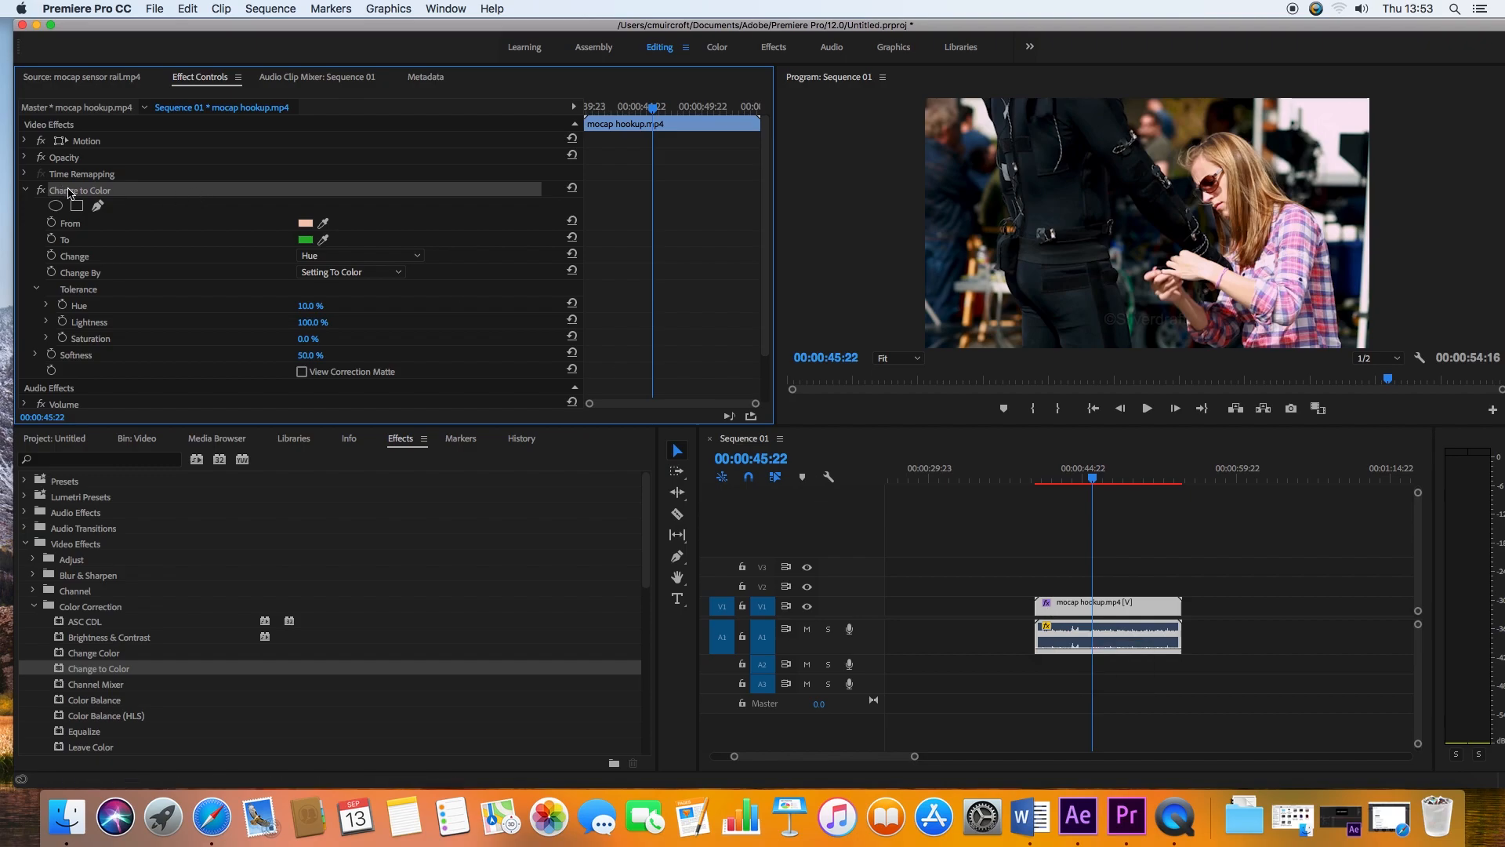
key("Delete")
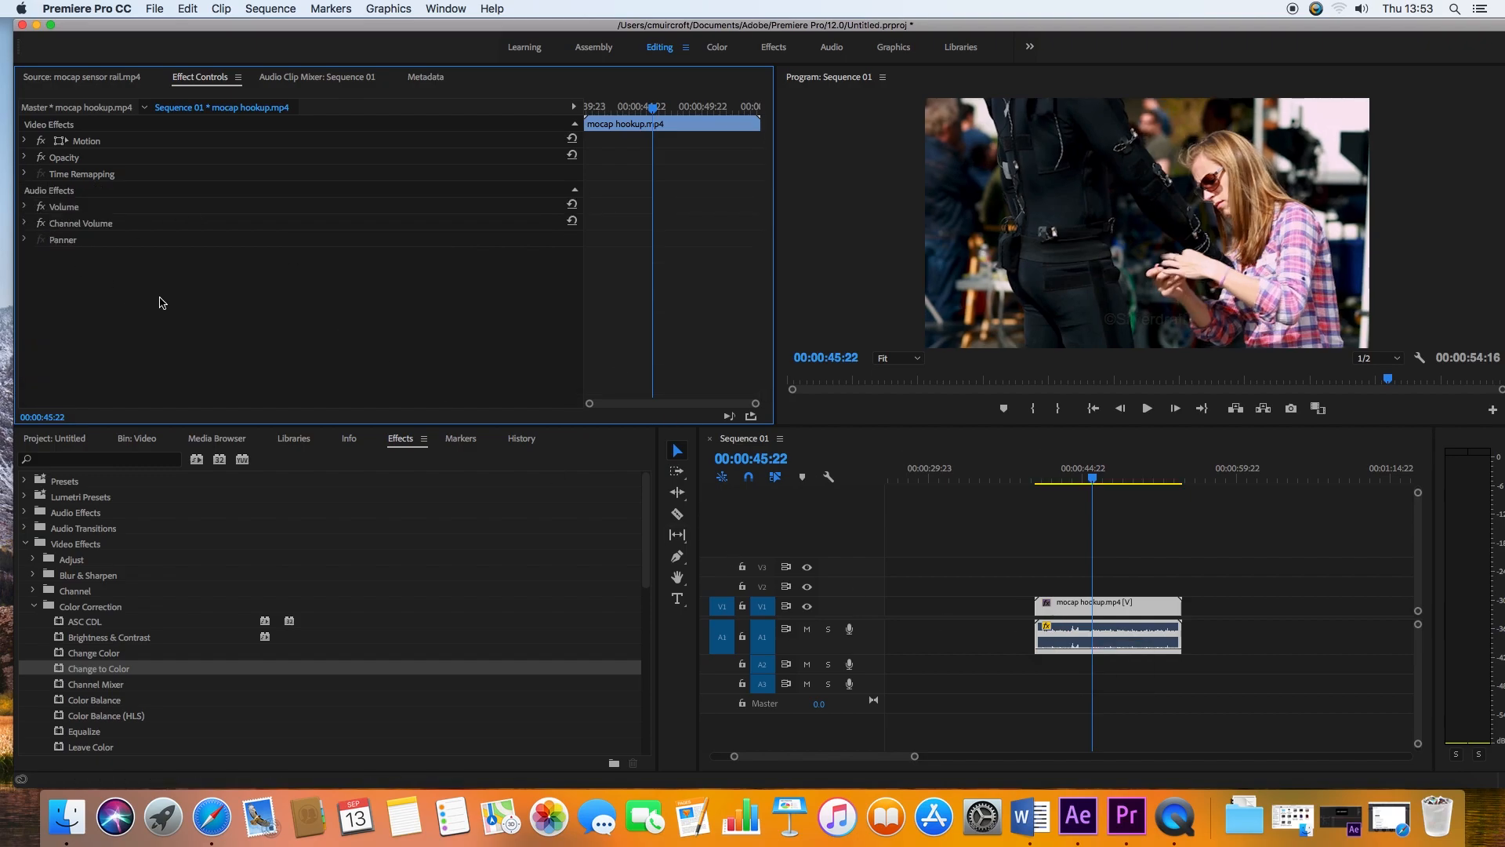
Add the Dip to Black transition from the Dissolve video transitions to the end of mocap hookup.mp4.
left_click(34, 607)
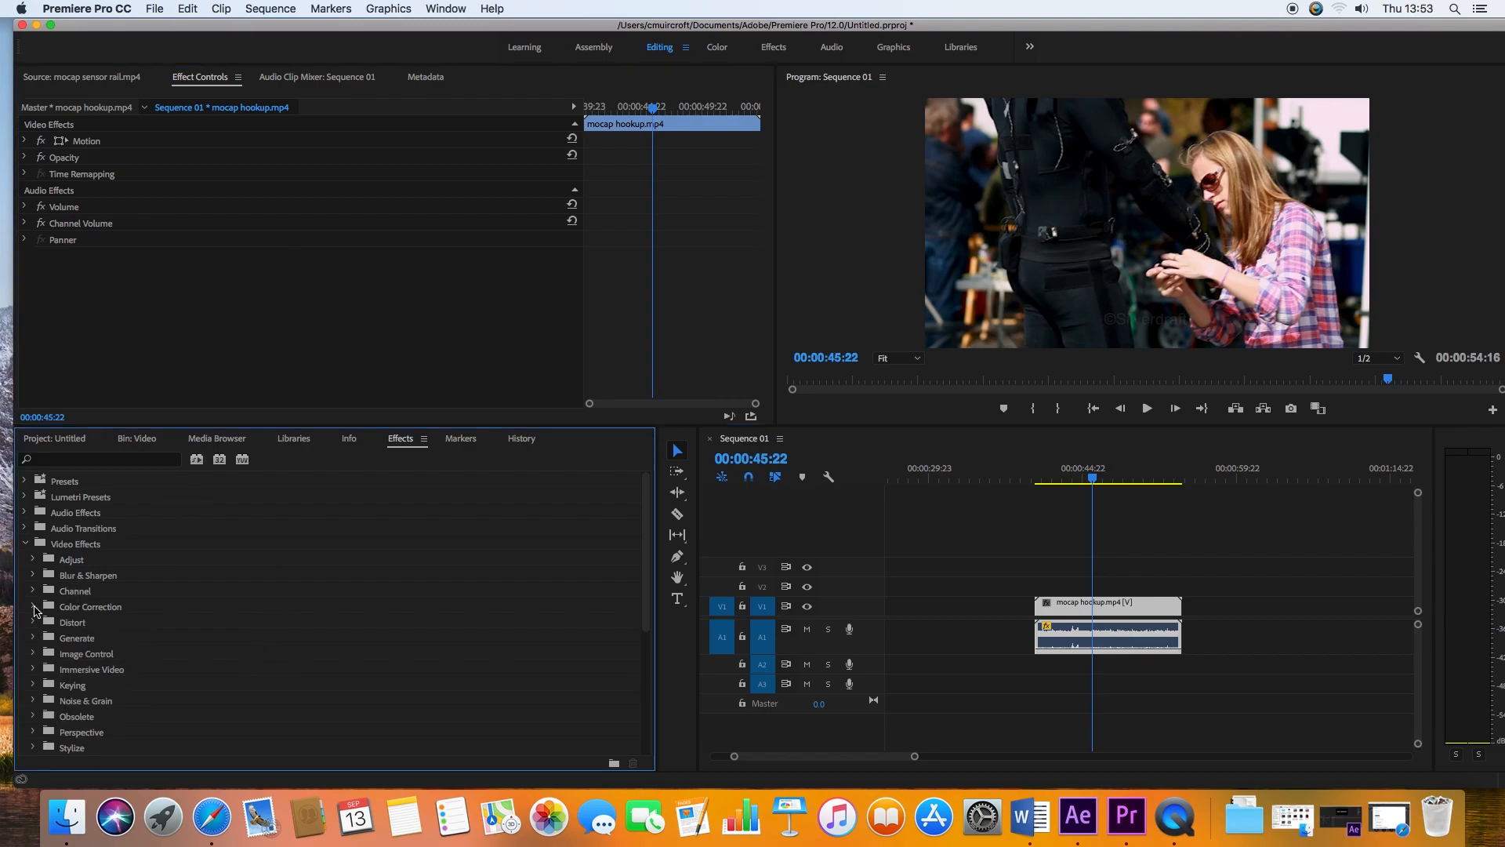
left_click(26, 544)
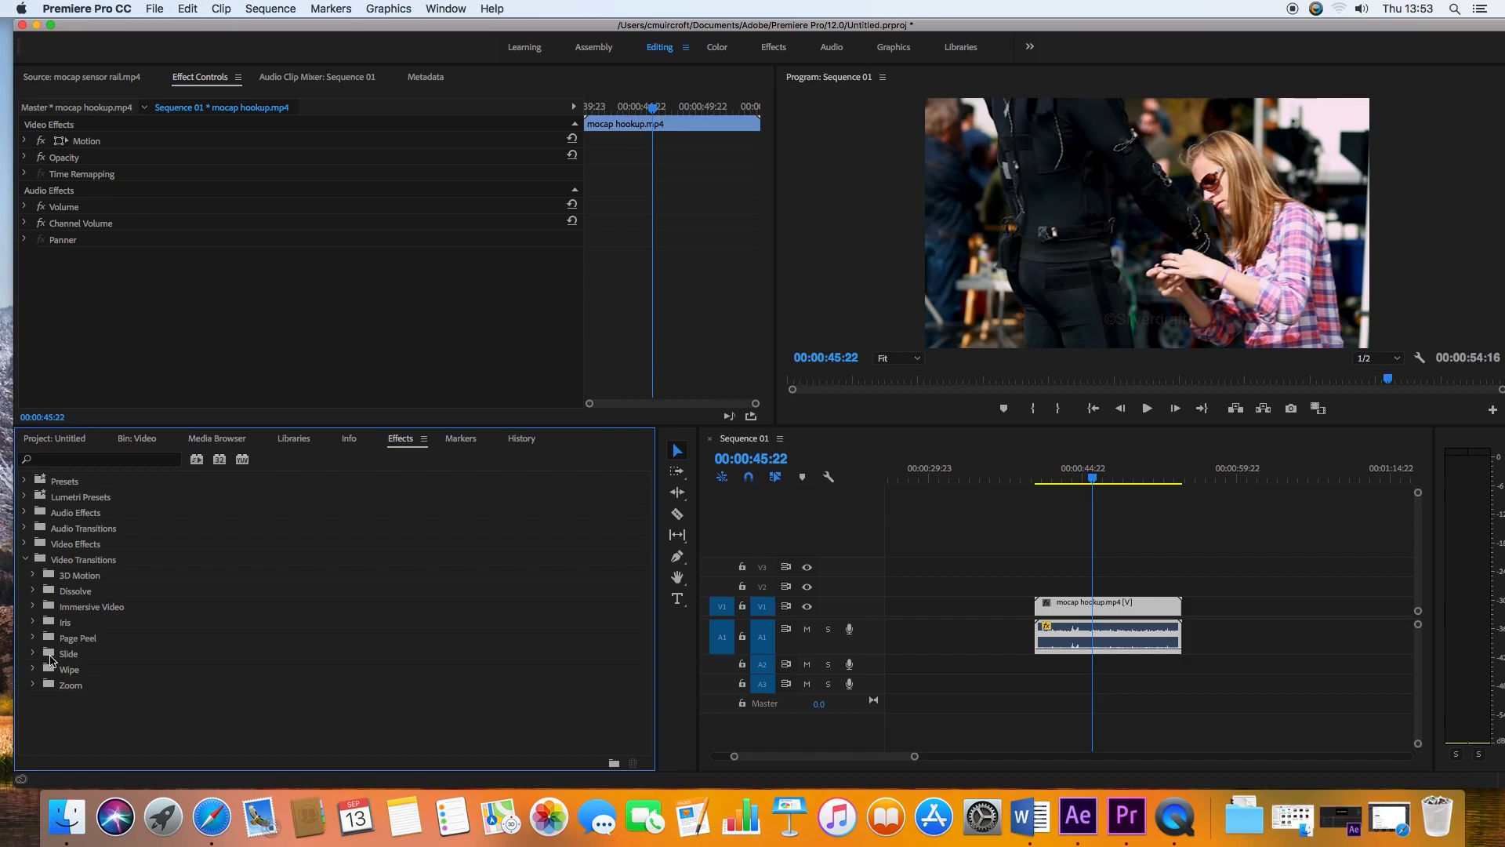
left_click(33, 592)
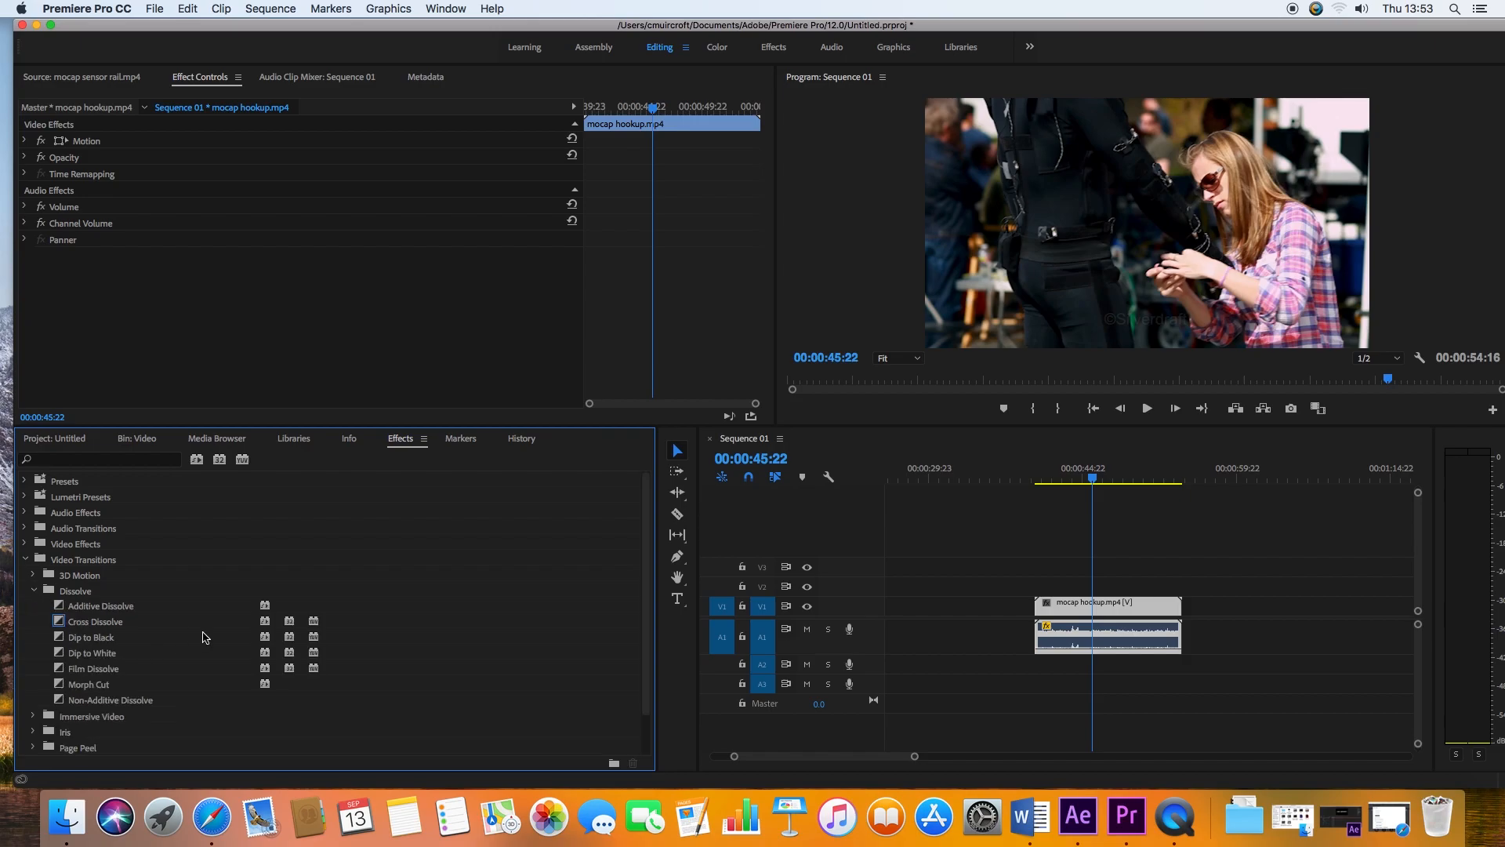
left_click(61, 640)
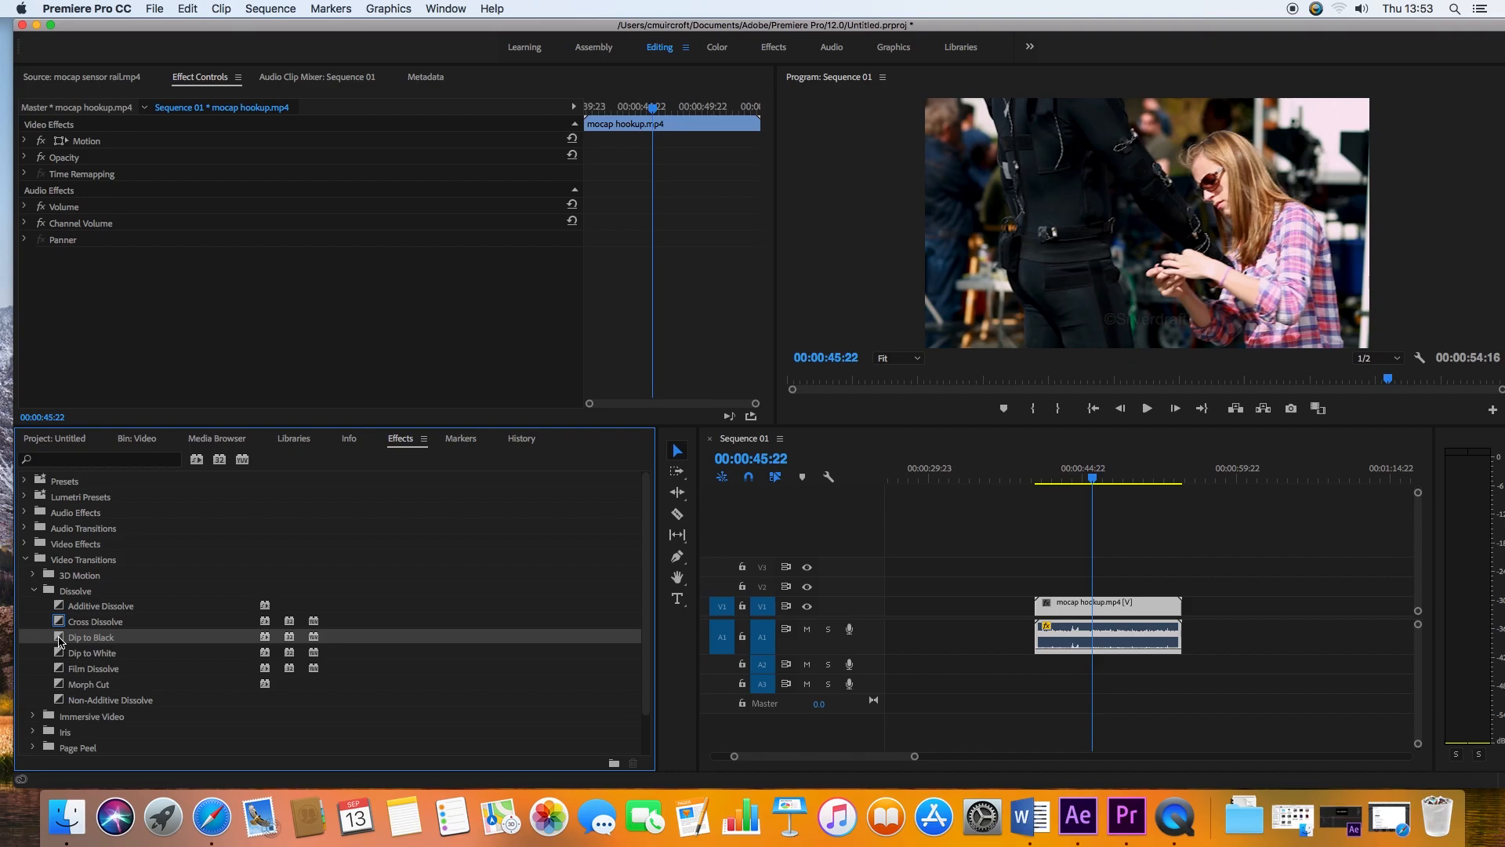
left_click_drag(60, 641, 1173, 607)
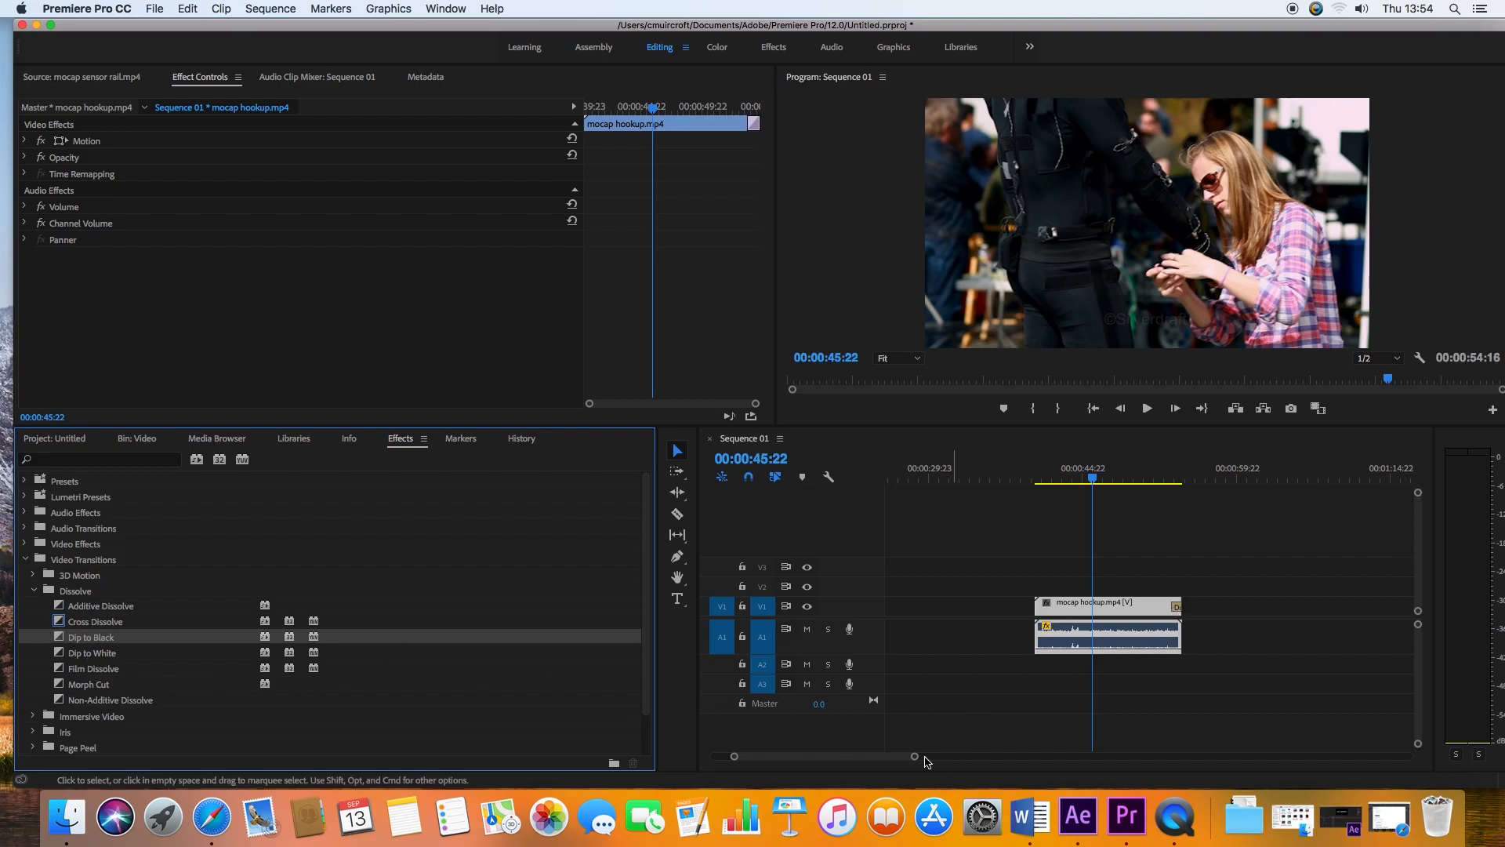
Play the last seconds of mocap hookup.mp4 to preview the Dip to Black transition.
left_click_drag(902, 757, 919, 757)
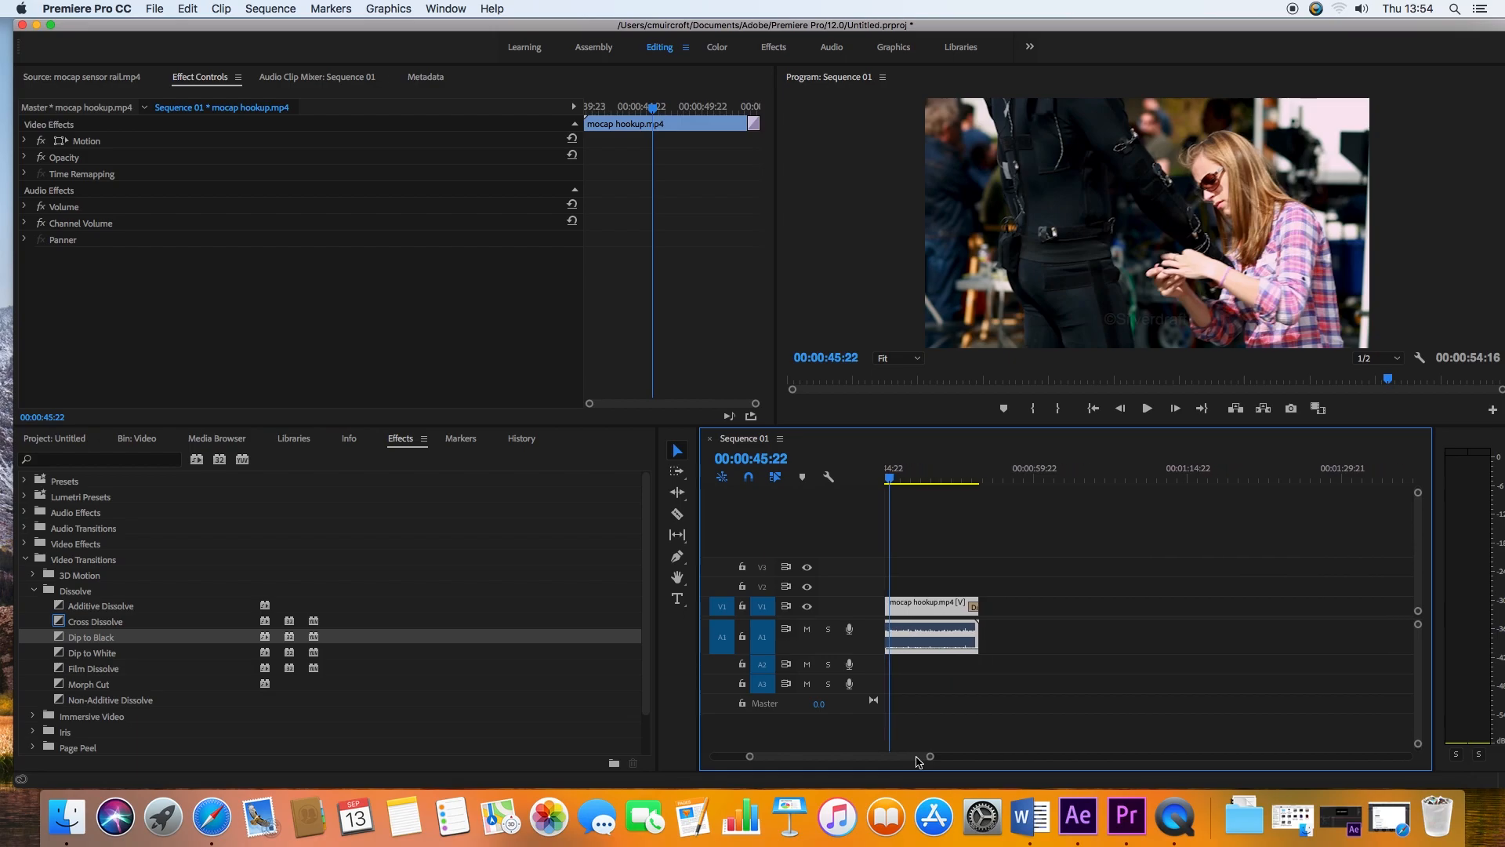
left_click(957, 472)
key("space")
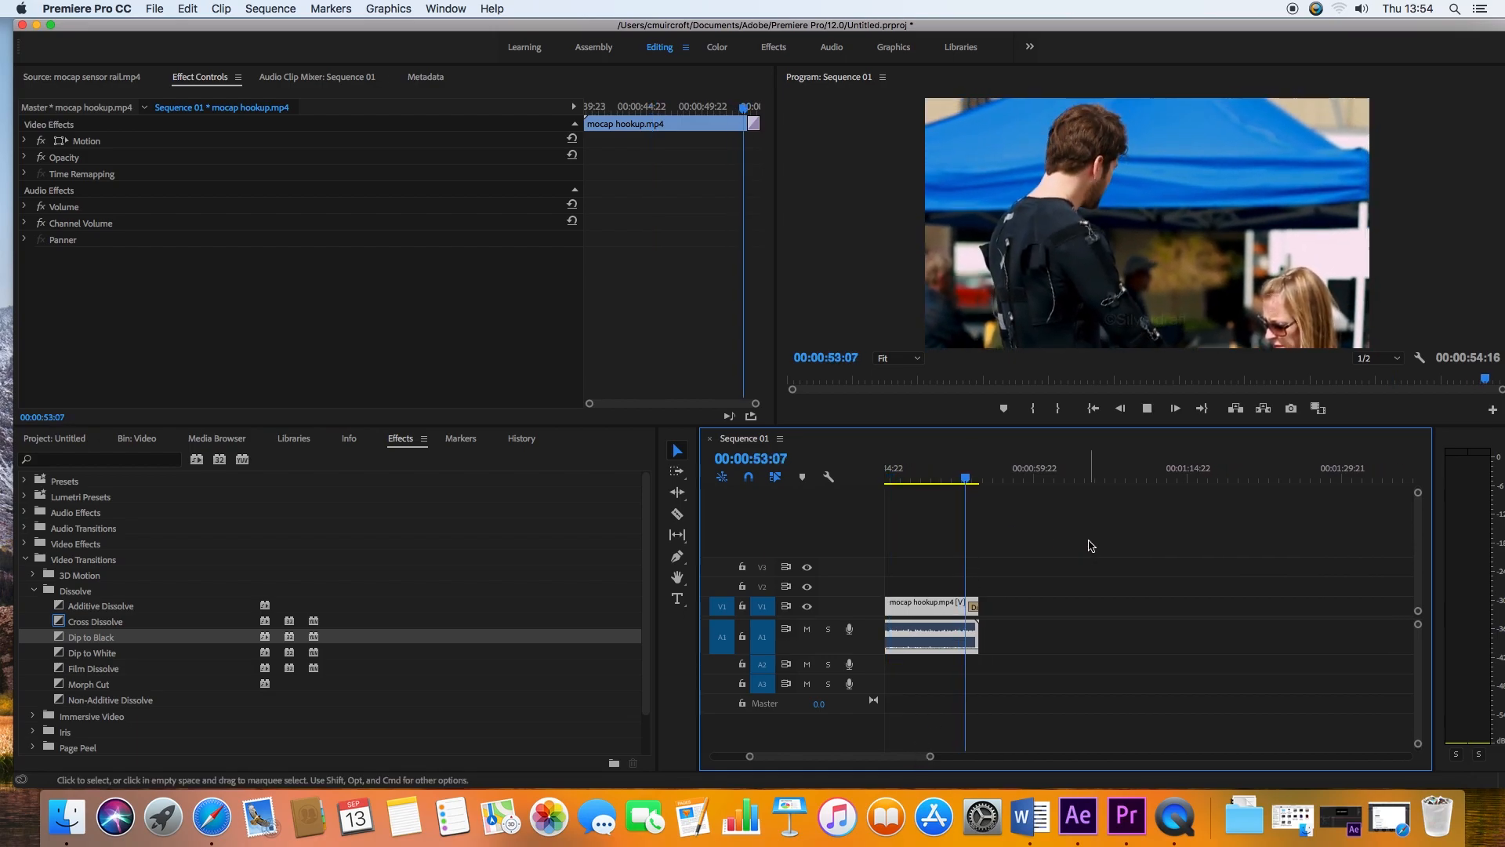
key("space")
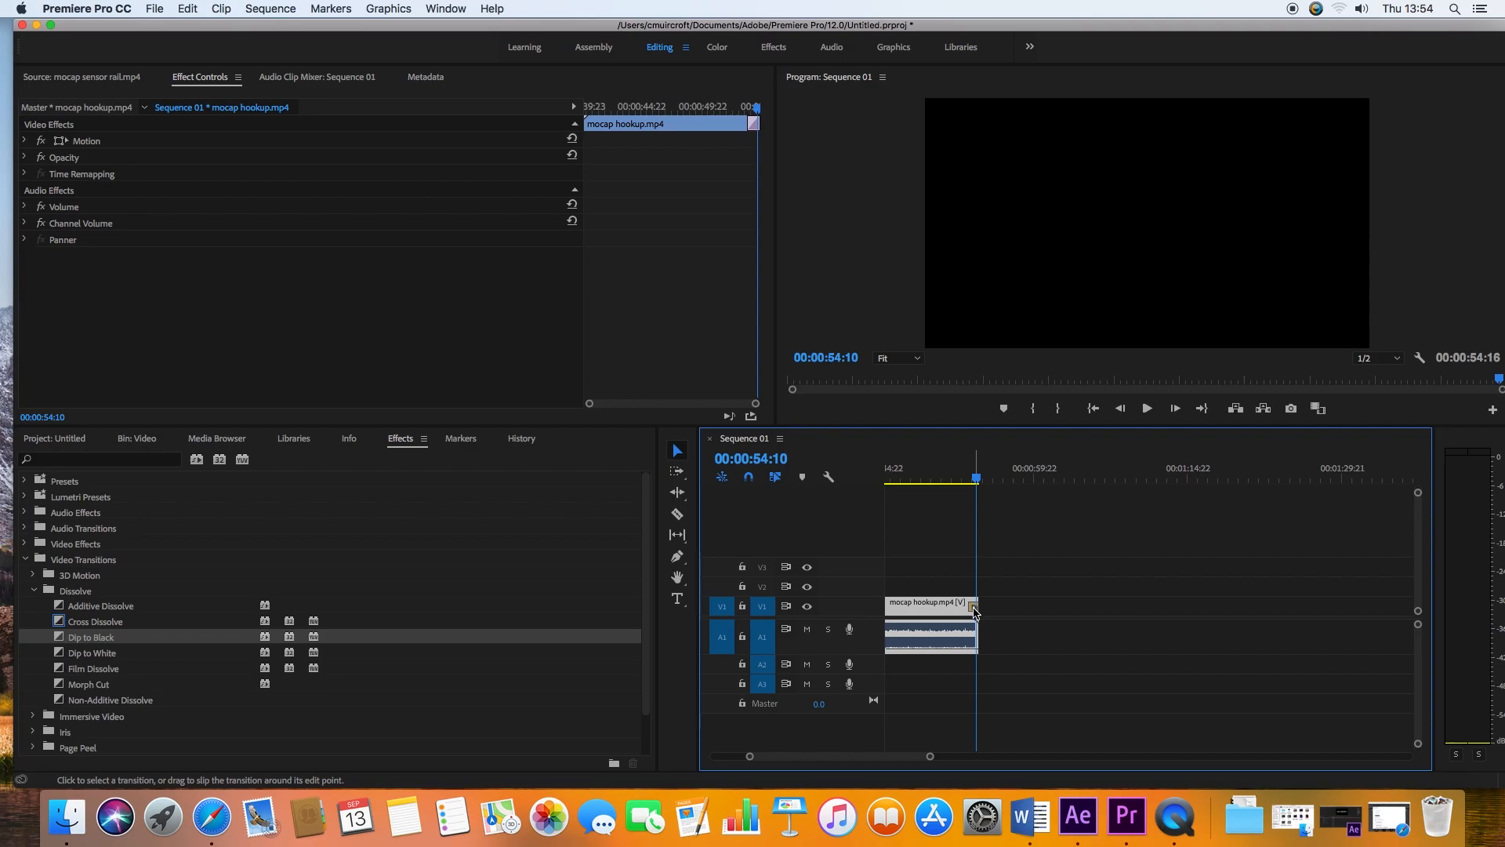
Delete the Dip to Black transition from the end of mocap hookup.mp4 and play the ending without it.
left_click(975, 608)
key("Delete")
left_click(962, 472)
key("space")
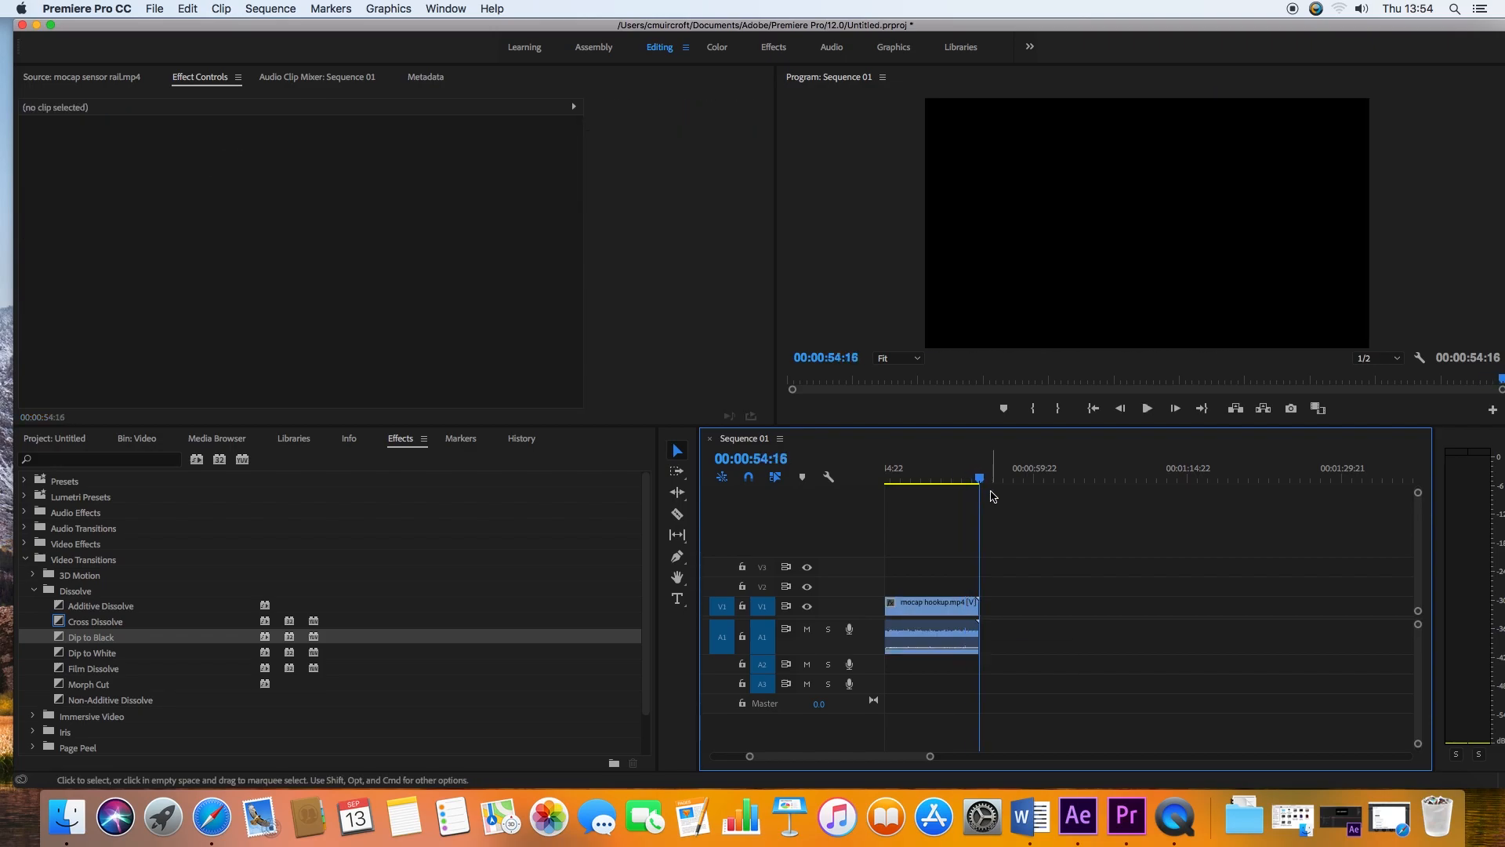
key("space")
Add a Dip to Black transition to the start of mocap hookup.mp4 and play the opening of the clip.
left_click_drag(63, 637, 1313, 622)
left_click(1290, 477)
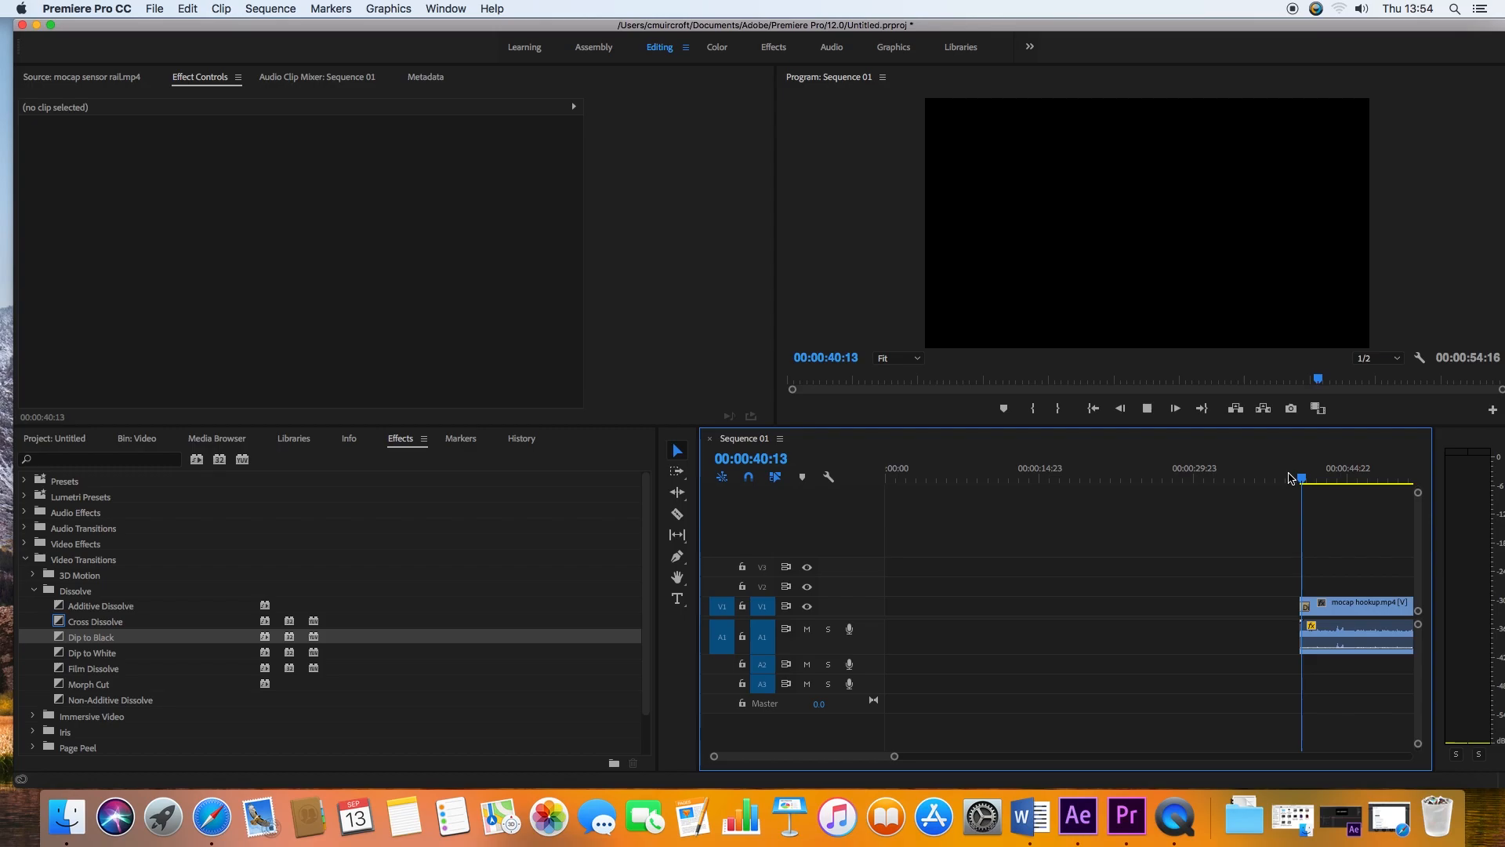
key("space")
Lengthen the opening Dip to Black transition to 00:00:03:06 and play it back.
left_click_drag(895, 757, 815, 764)
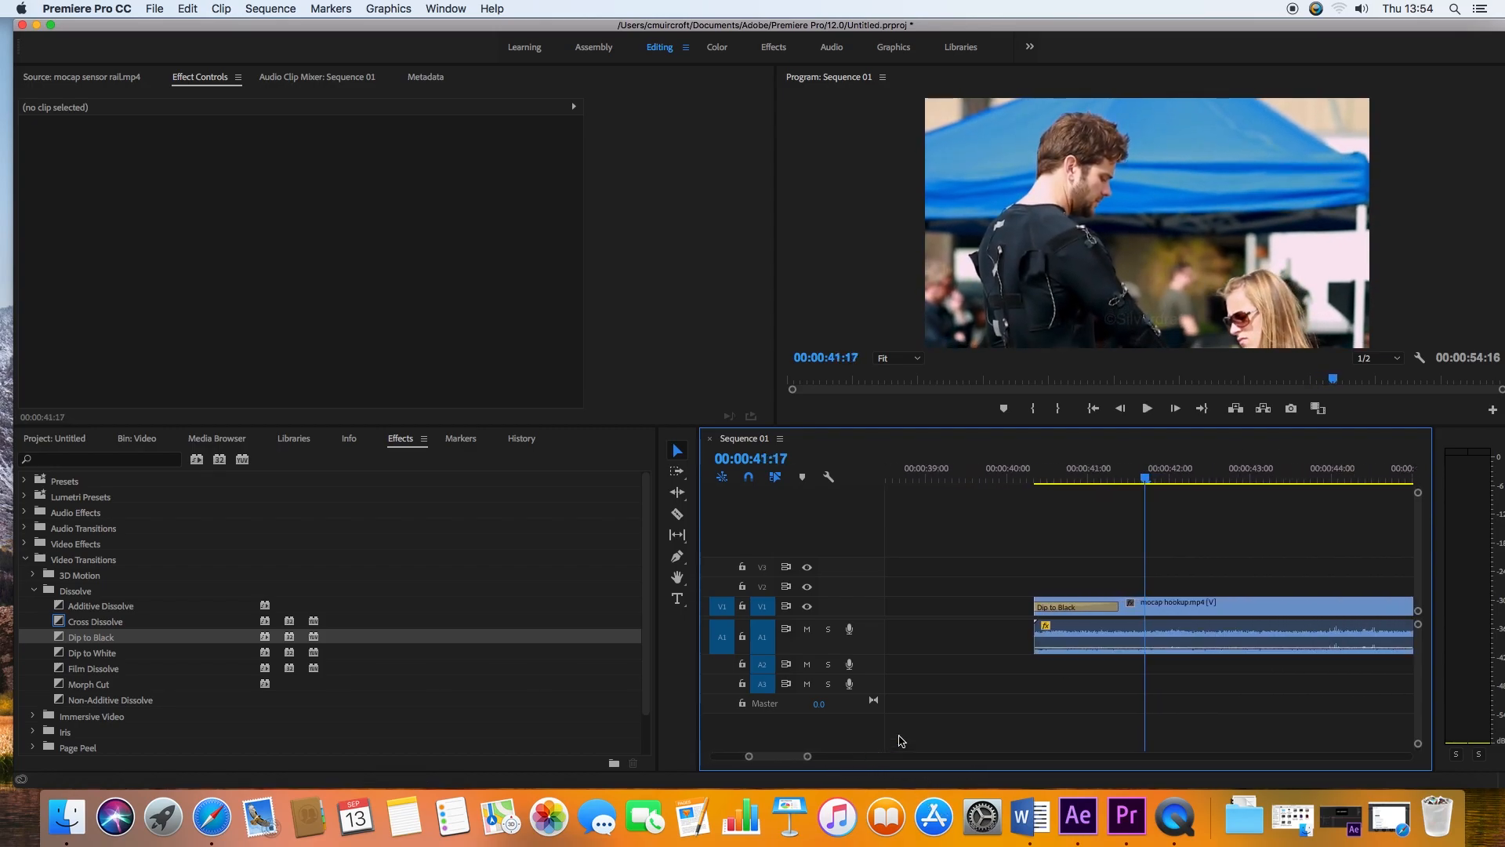
left_click_drag(1117, 610, 1293, 609)
left_click(1000, 472)
key("space")
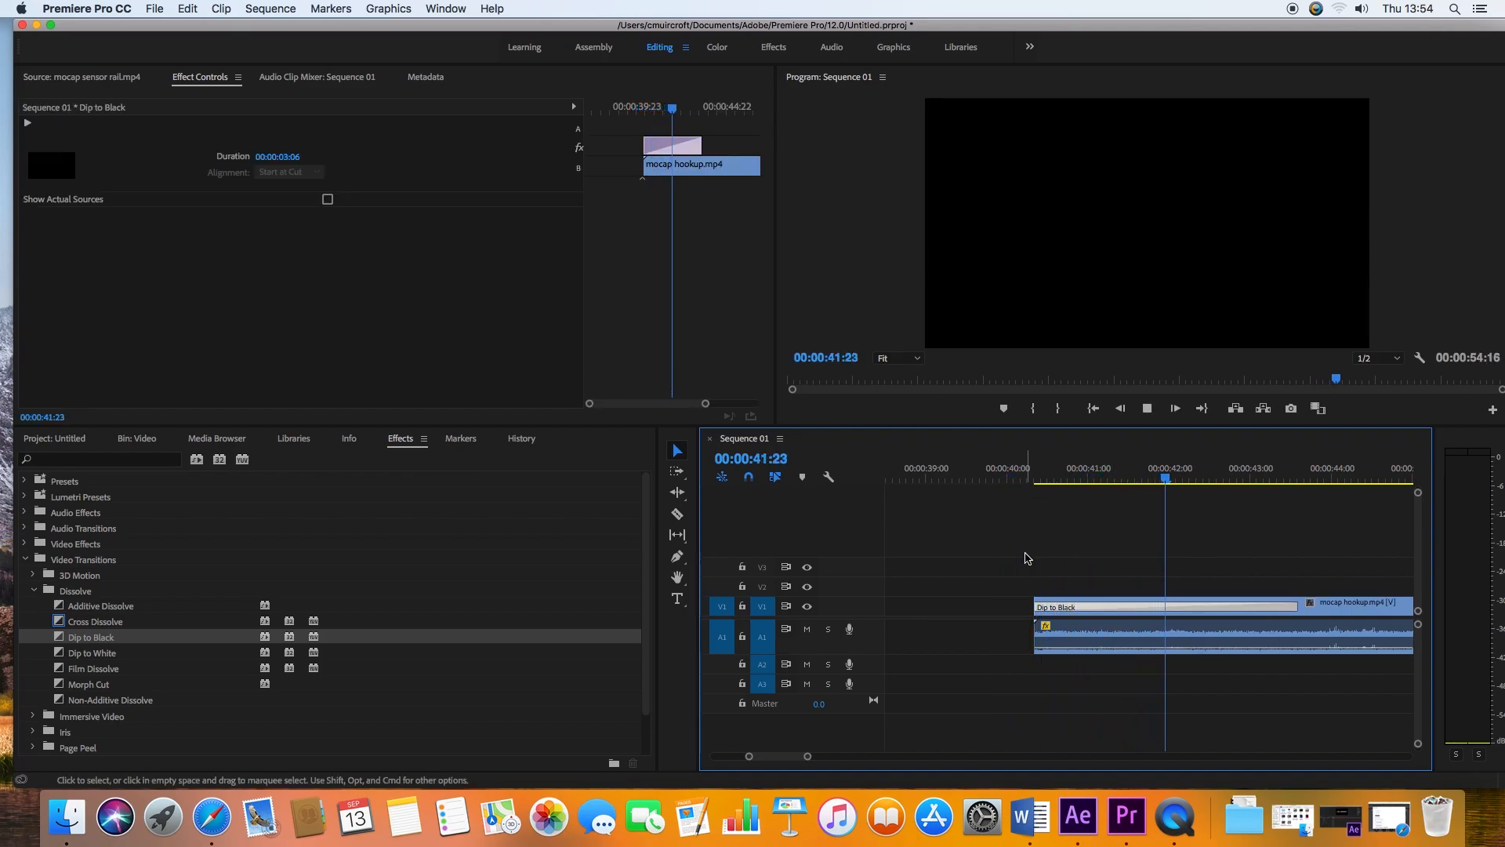
key("space")
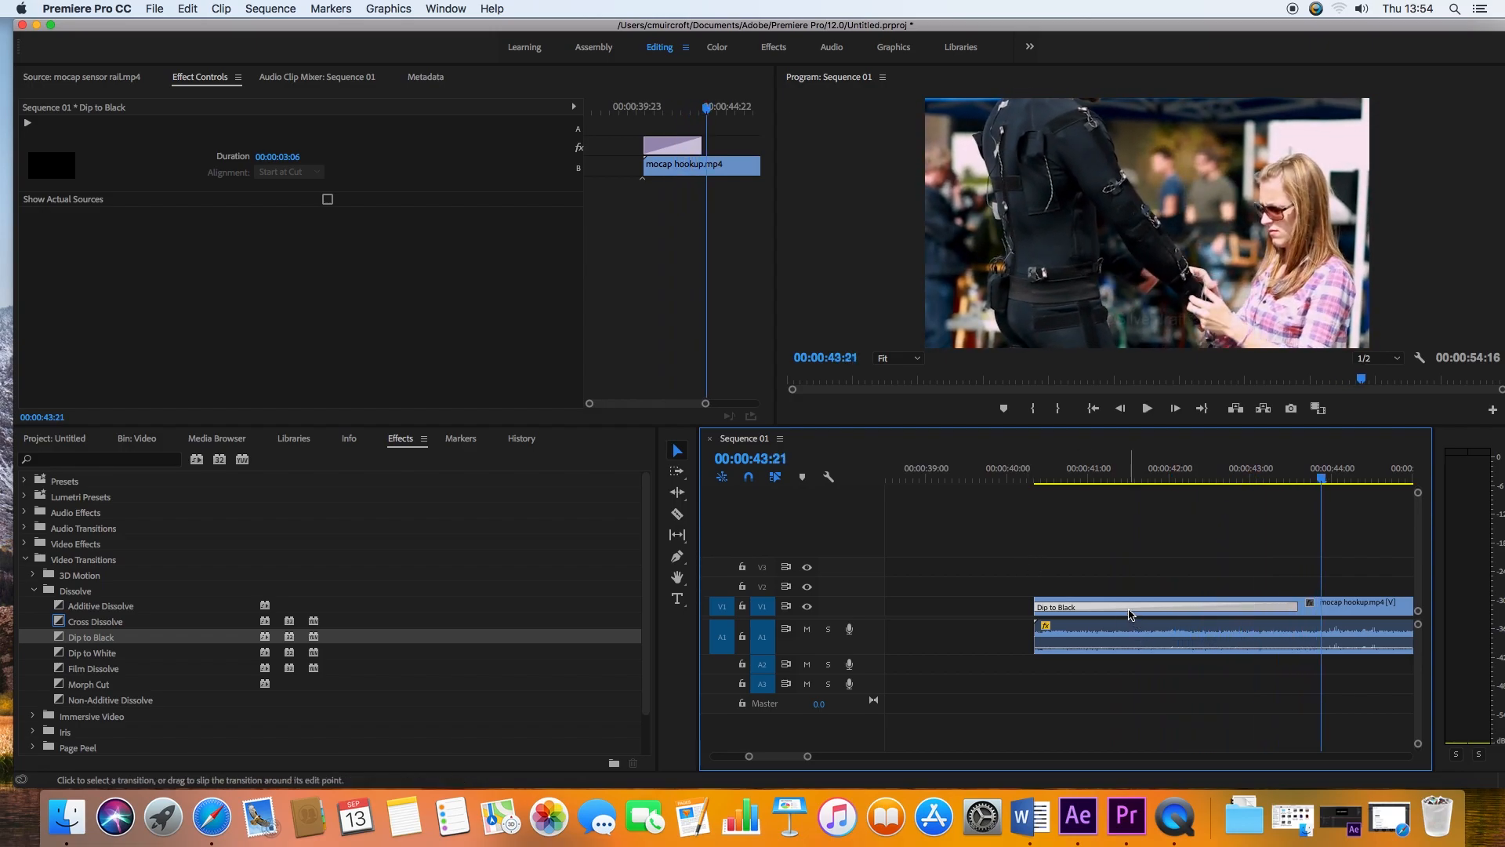
Delete the Dip to Black transition from the start of mocap hookup.mp4.
key("Delete")
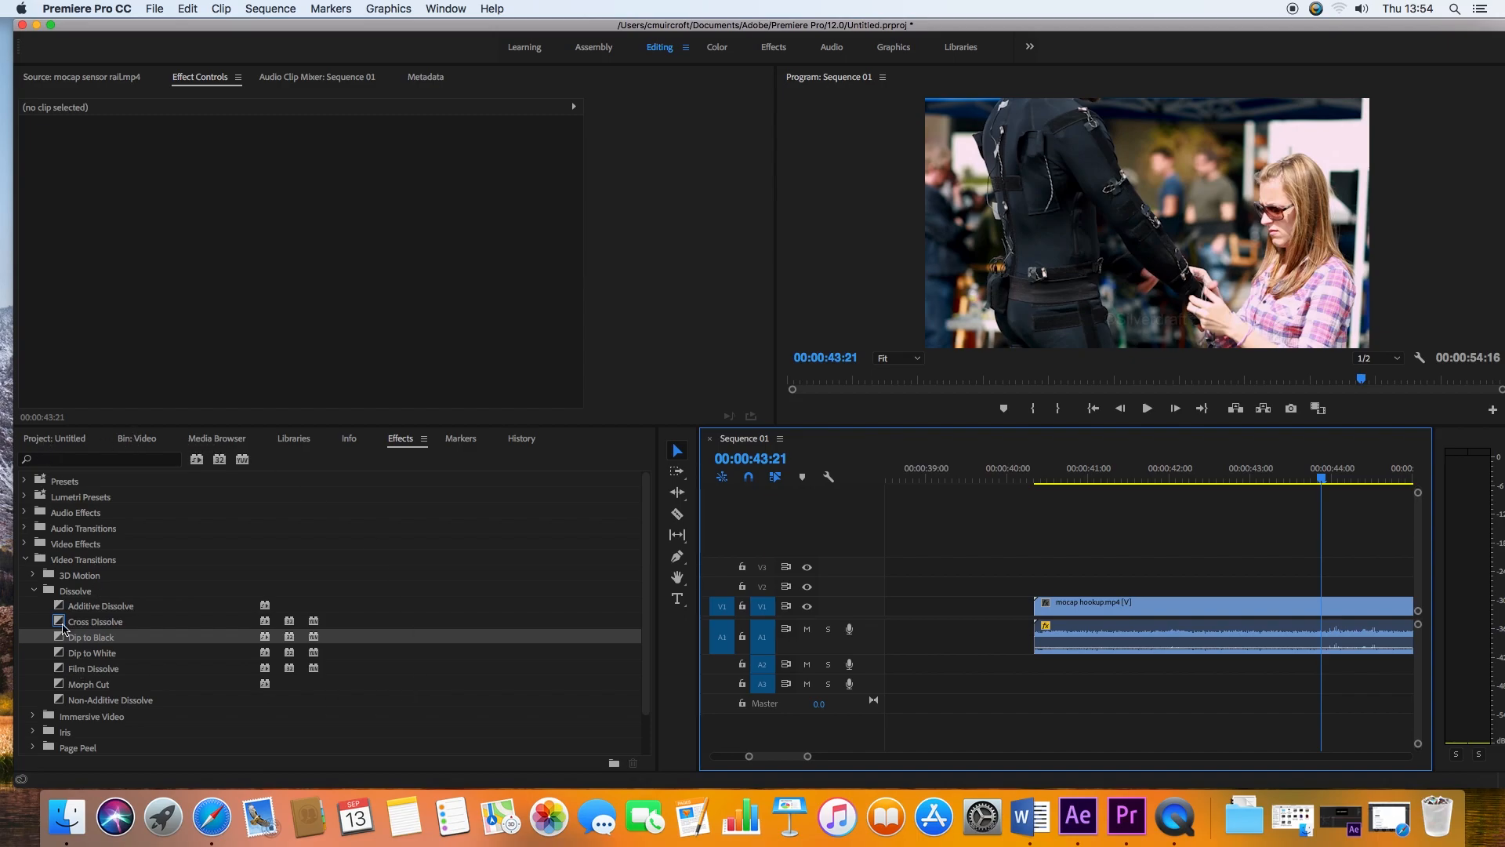
left_click(646, 616)
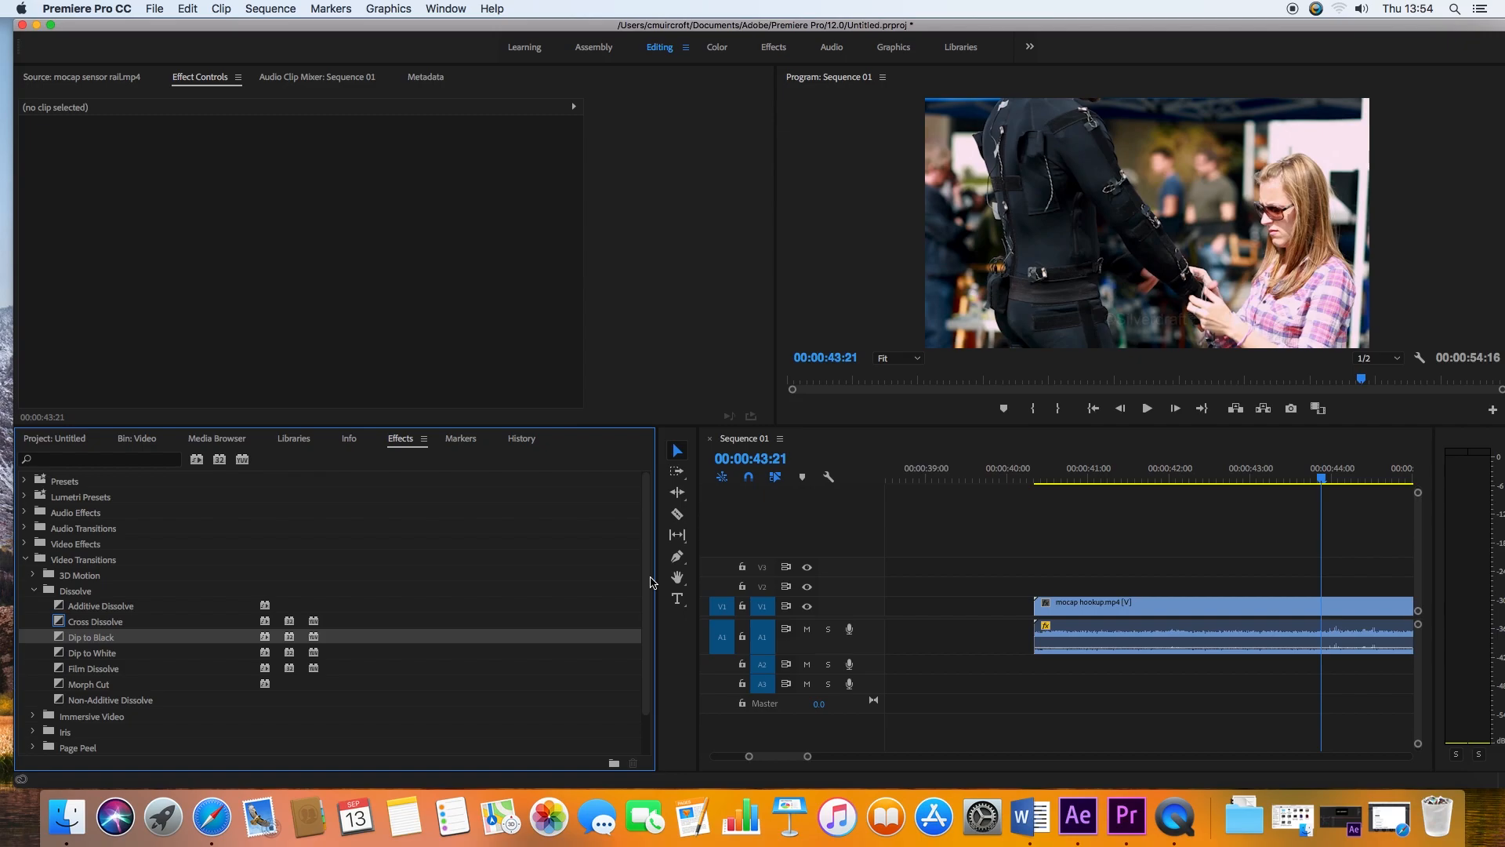
Place Kevin walk thru.mp4 from the Video bin on track V1, directly before mocap hookup.mp4.
left_click(137, 439)
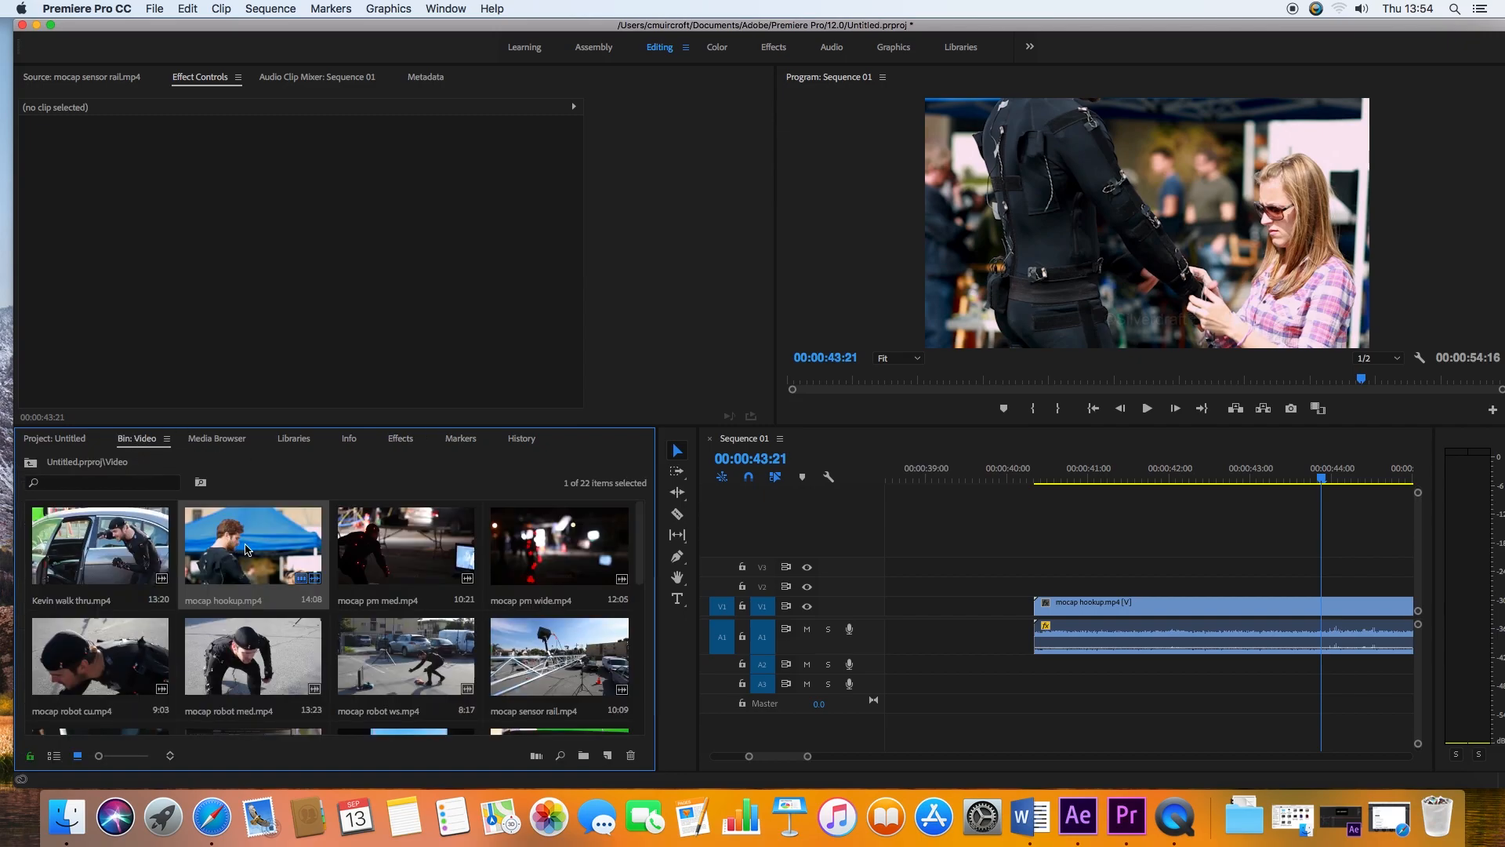
left_click_drag(94, 549, 970, 567)
left_click_drag(807, 757, 875, 759)
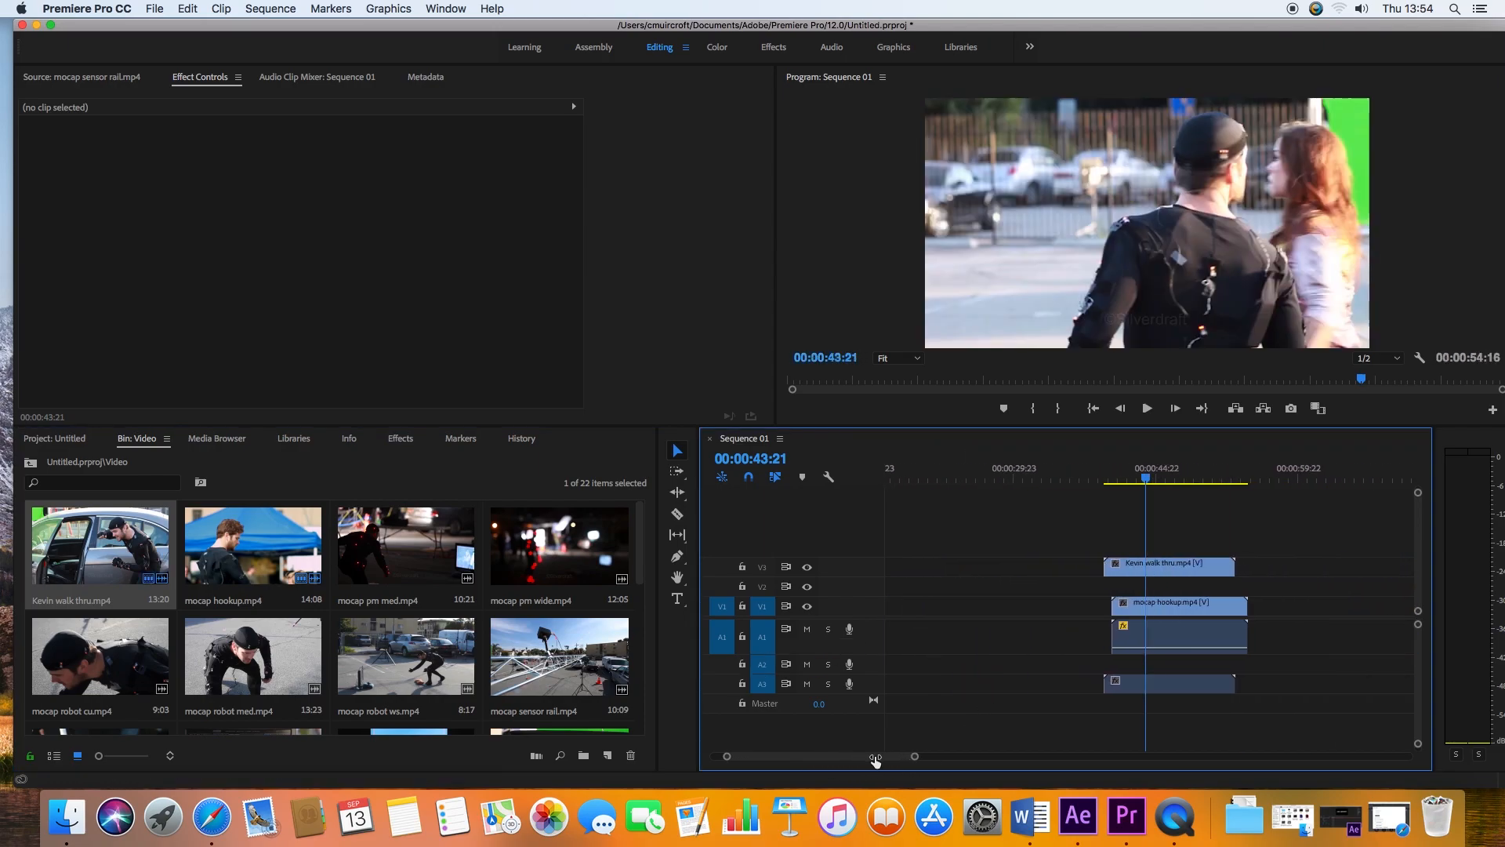
left_click_drag(1218, 566, 1100, 641)
Add a Cross Dissolve between Kevin walk thru.mp4 and mocap hookup.mp4, accepting repeated frames, and show the frame at 00:00:39:06.
left_click_drag(919, 758, 831, 757)
mouse_move(972, 475)
left_mouse_down()
mouse_move(1000, 475)
mouse_move(958, 475)
left_mouse_up()
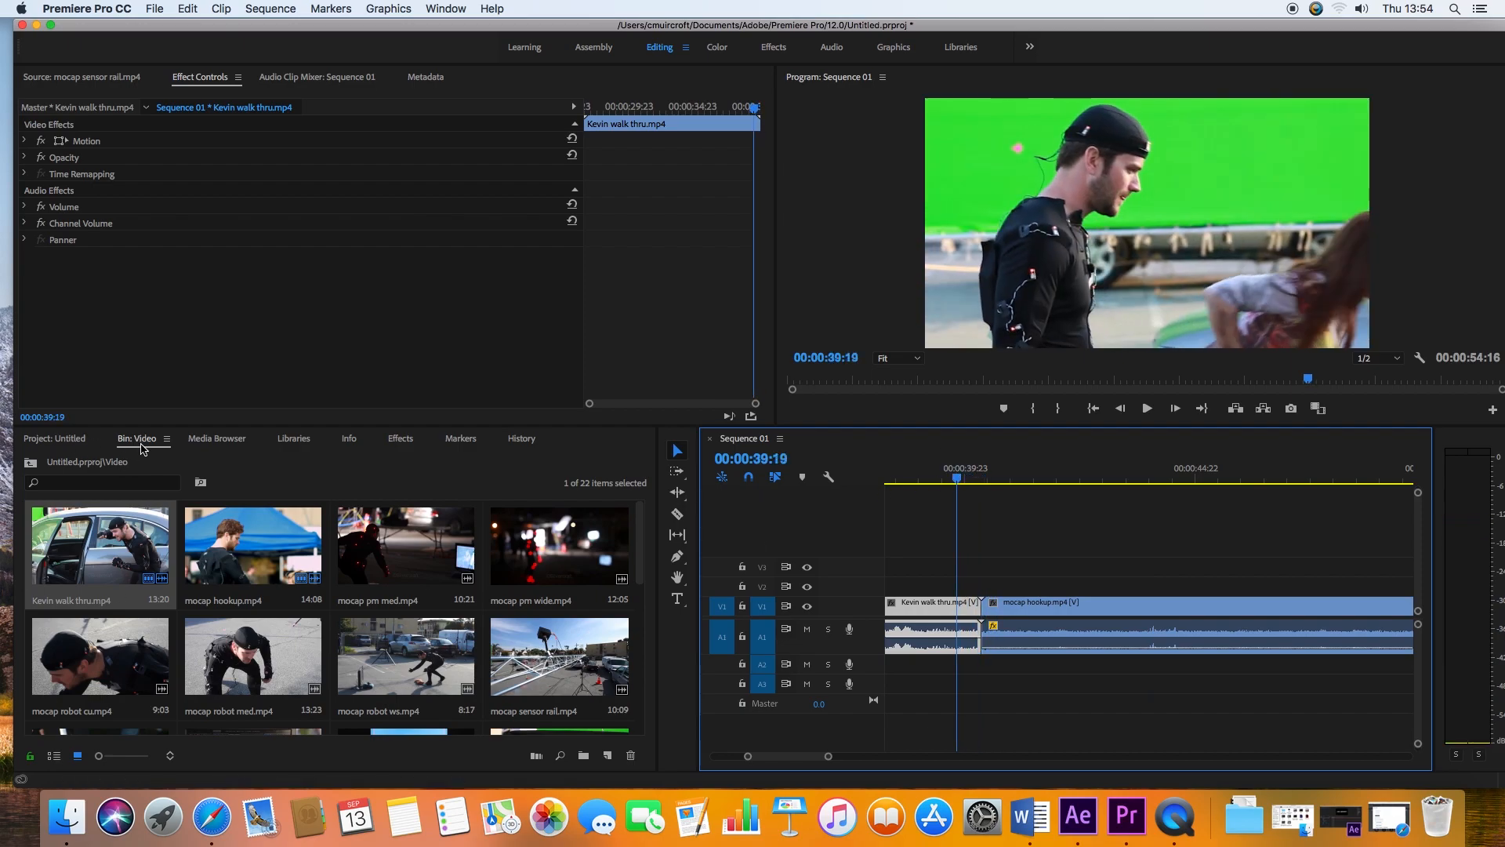
left_click(401, 439)
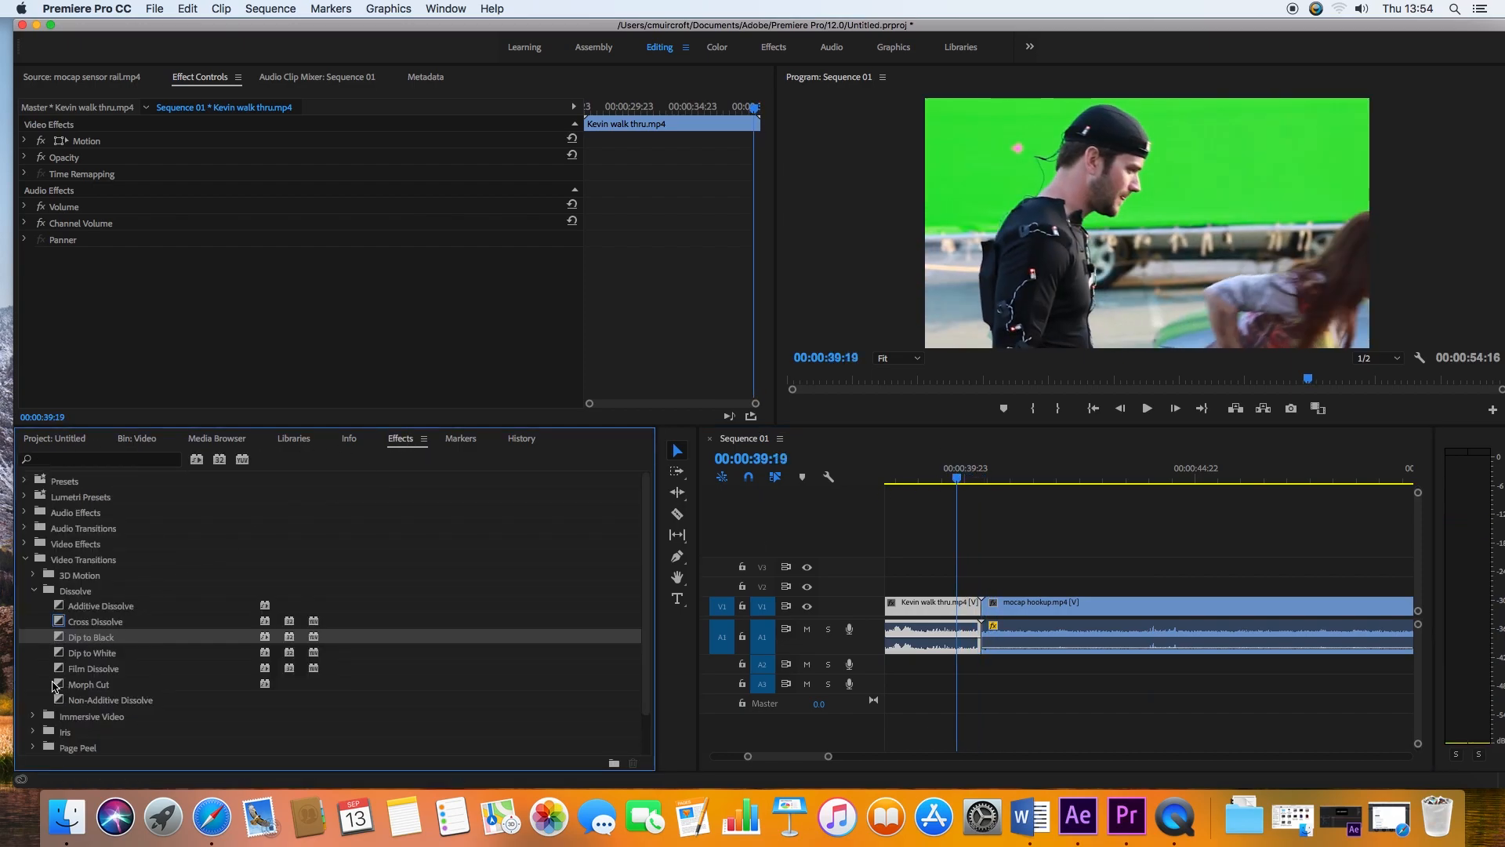
left_click_drag(62, 627, 988, 620)
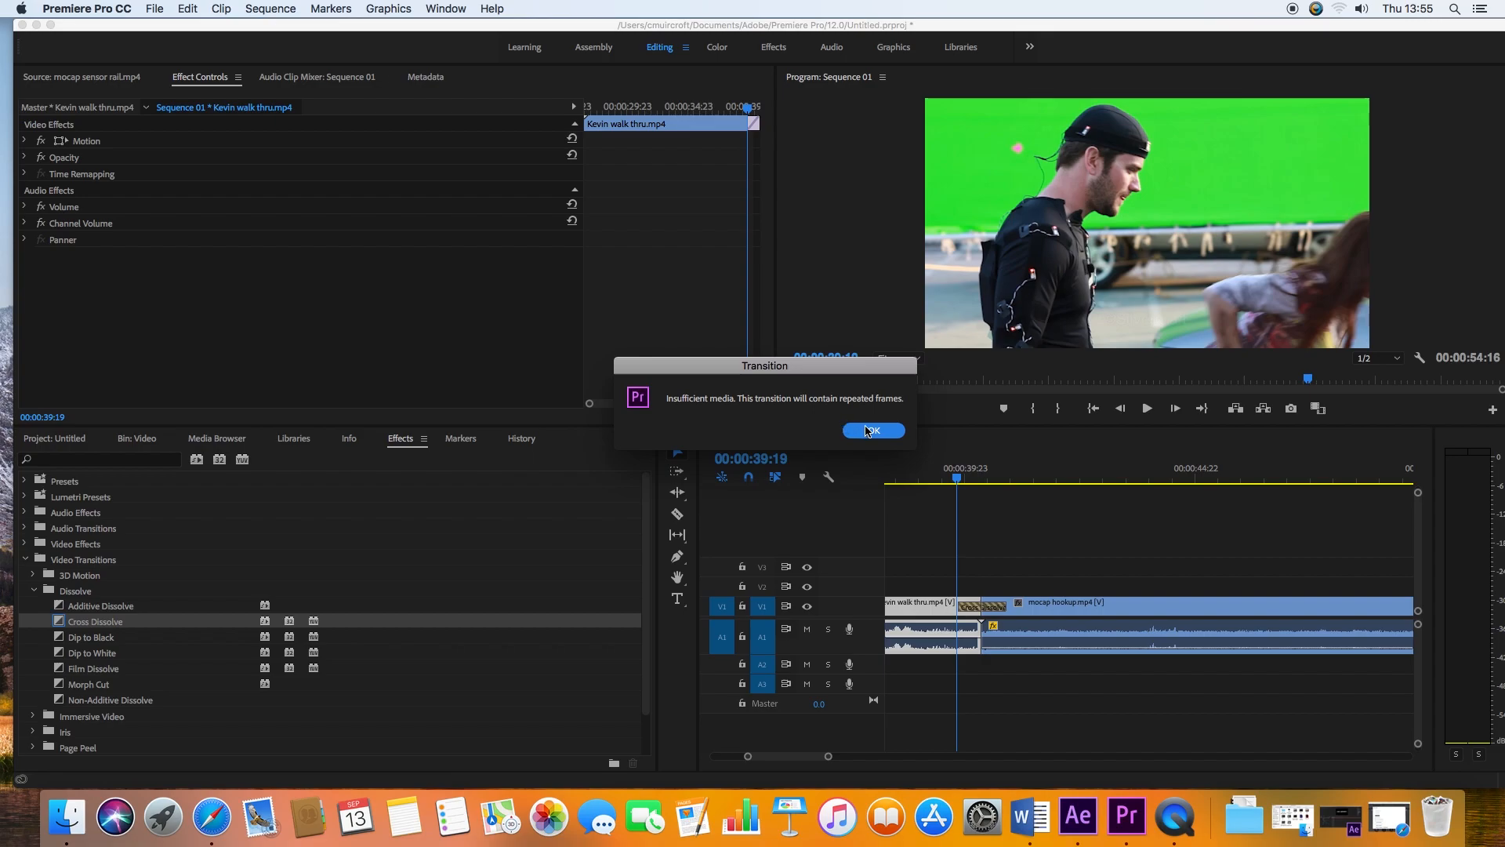
left_click(874, 430)
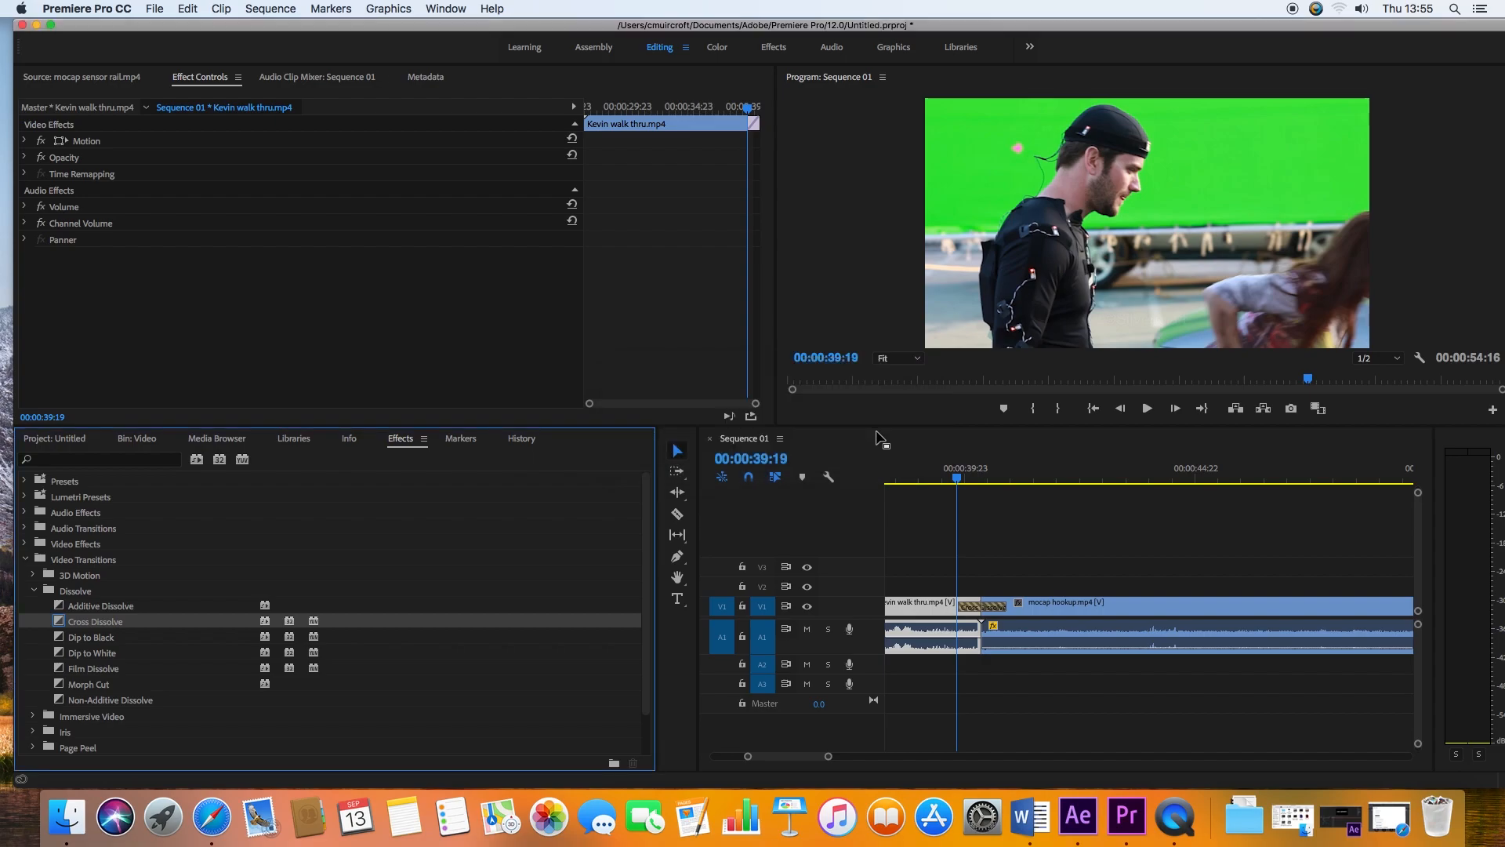
left_click(939, 479)
mouse_move(940, 480)
left_mouse_down()
mouse_move(1025, 482)
mouse_move(932, 486)
left_mouse_up()
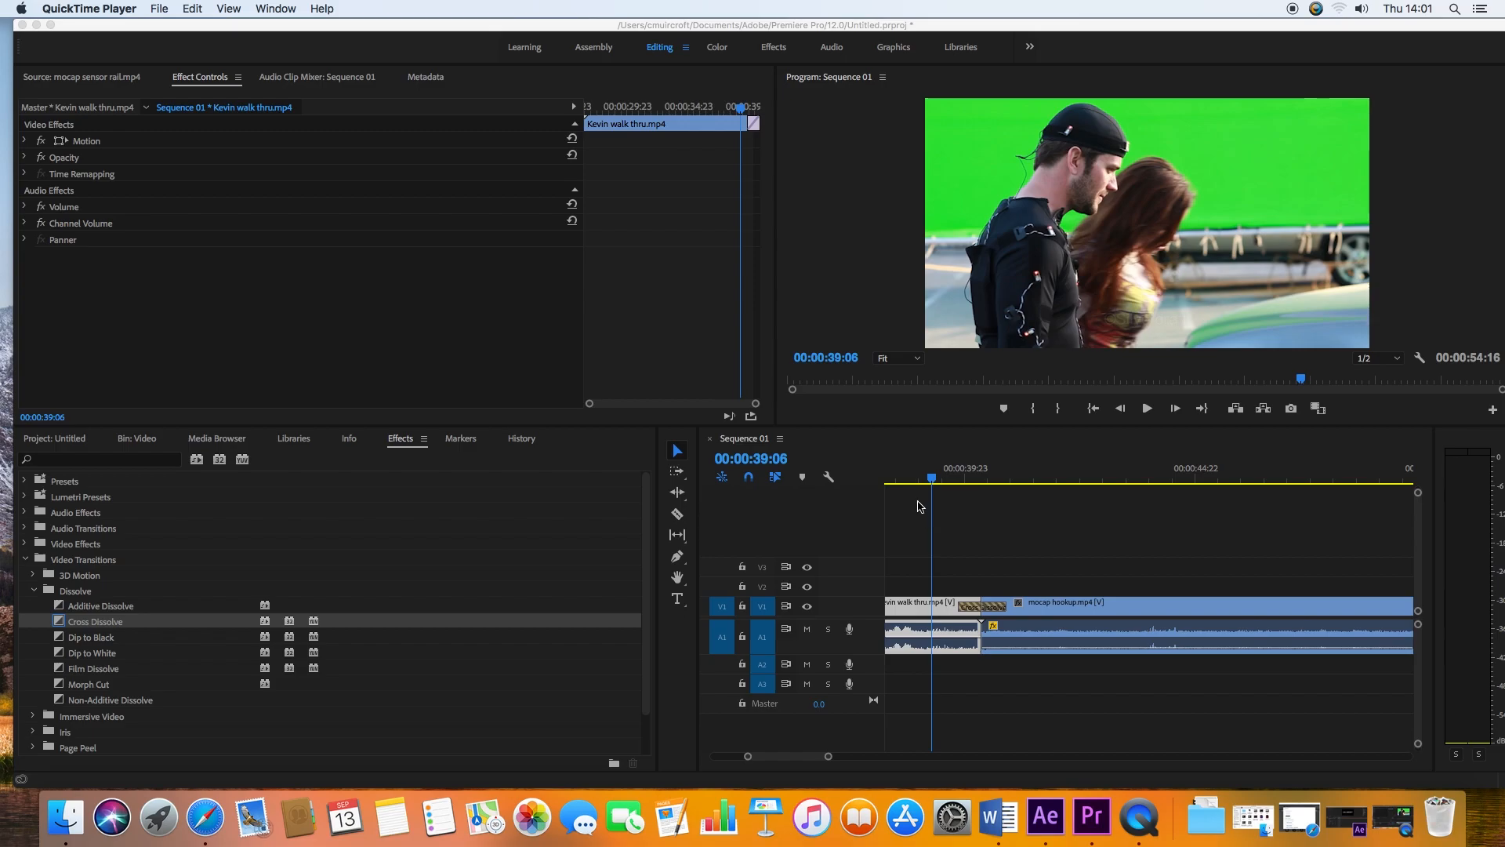
Move Kevin walk thru.mp4 earlier and trim about one second off its end, and move mocap hookup.mp4 directly against it.
left_click(833, 766)
left_click_drag(829, 757, 864, 763)
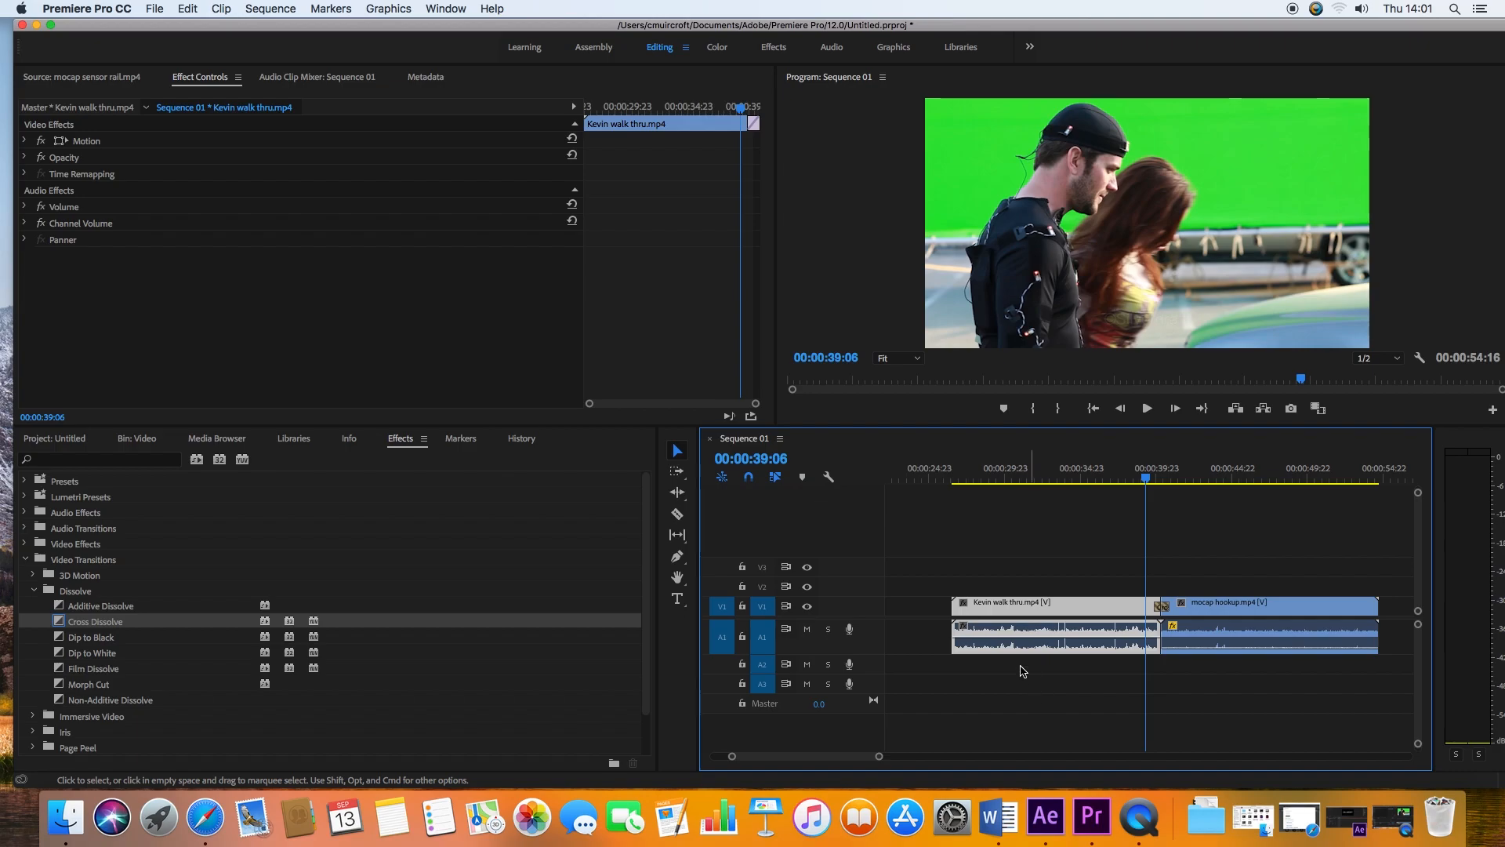
left_click_drag(1113, 609, 1053, 611)
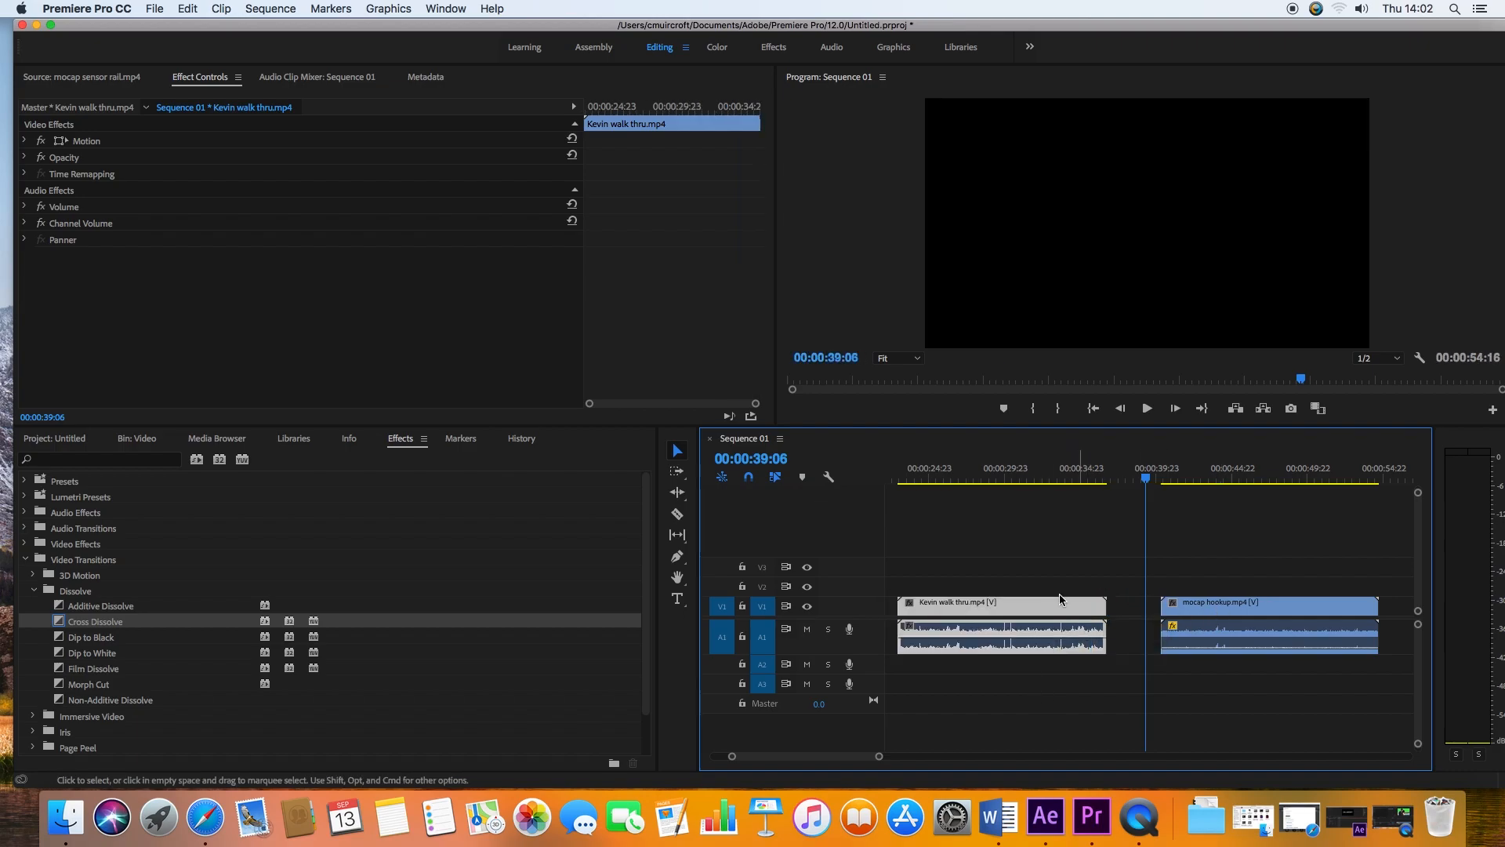
left_click_drag(1106, 604, 1094, 605)
left_click_drag(1192, 610, 1100, 616)
Add a Cross Dissolve at the cut between the two trimmed clips and adjust its duration to 00:00:01:05.
left_click_drag(67, 624, 1094, 613)
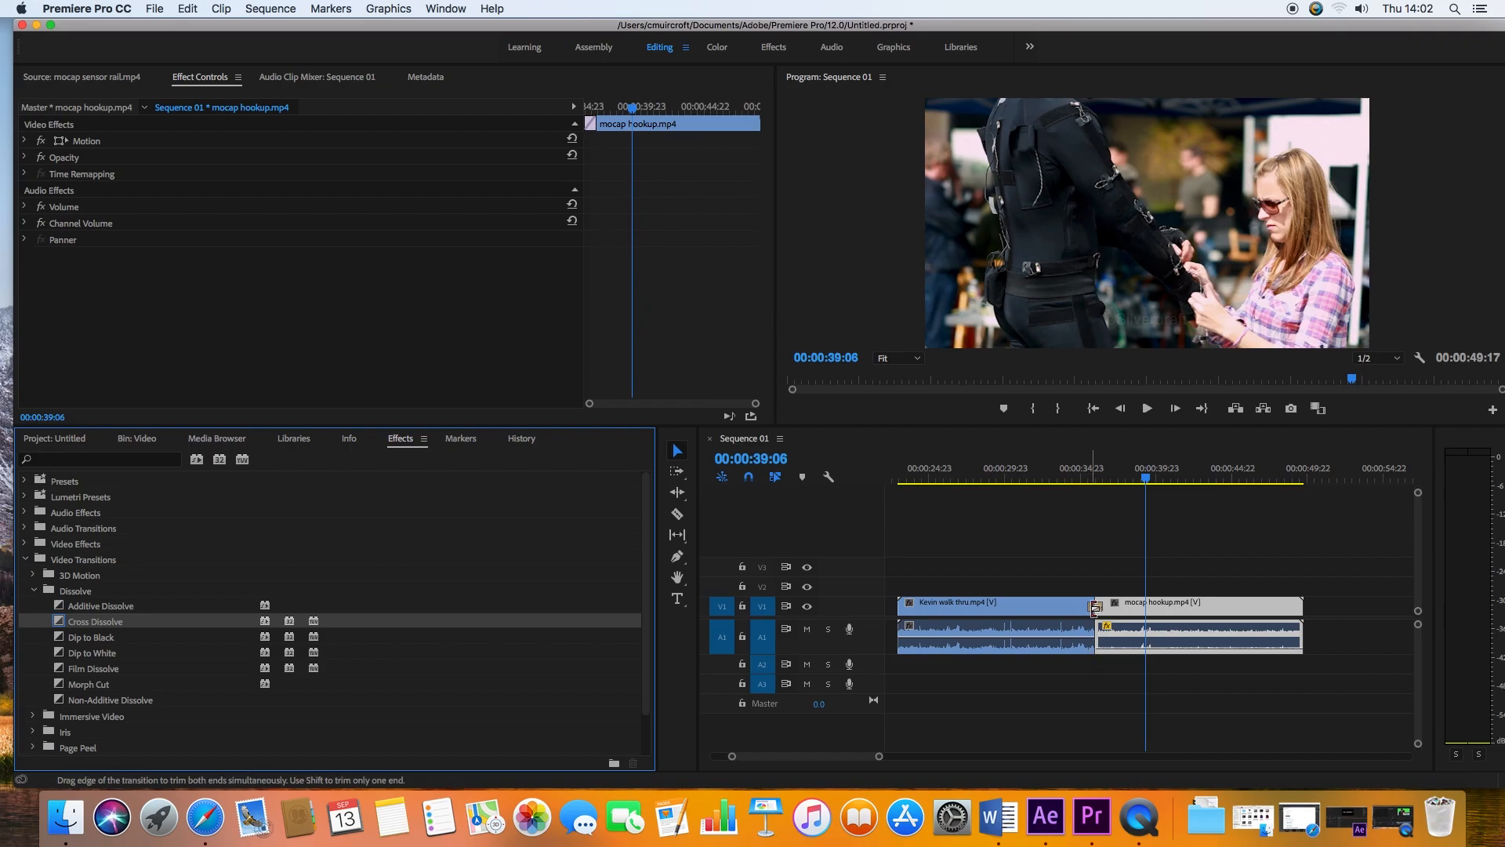
left_click_drag(1079, 477, 1099, 477)
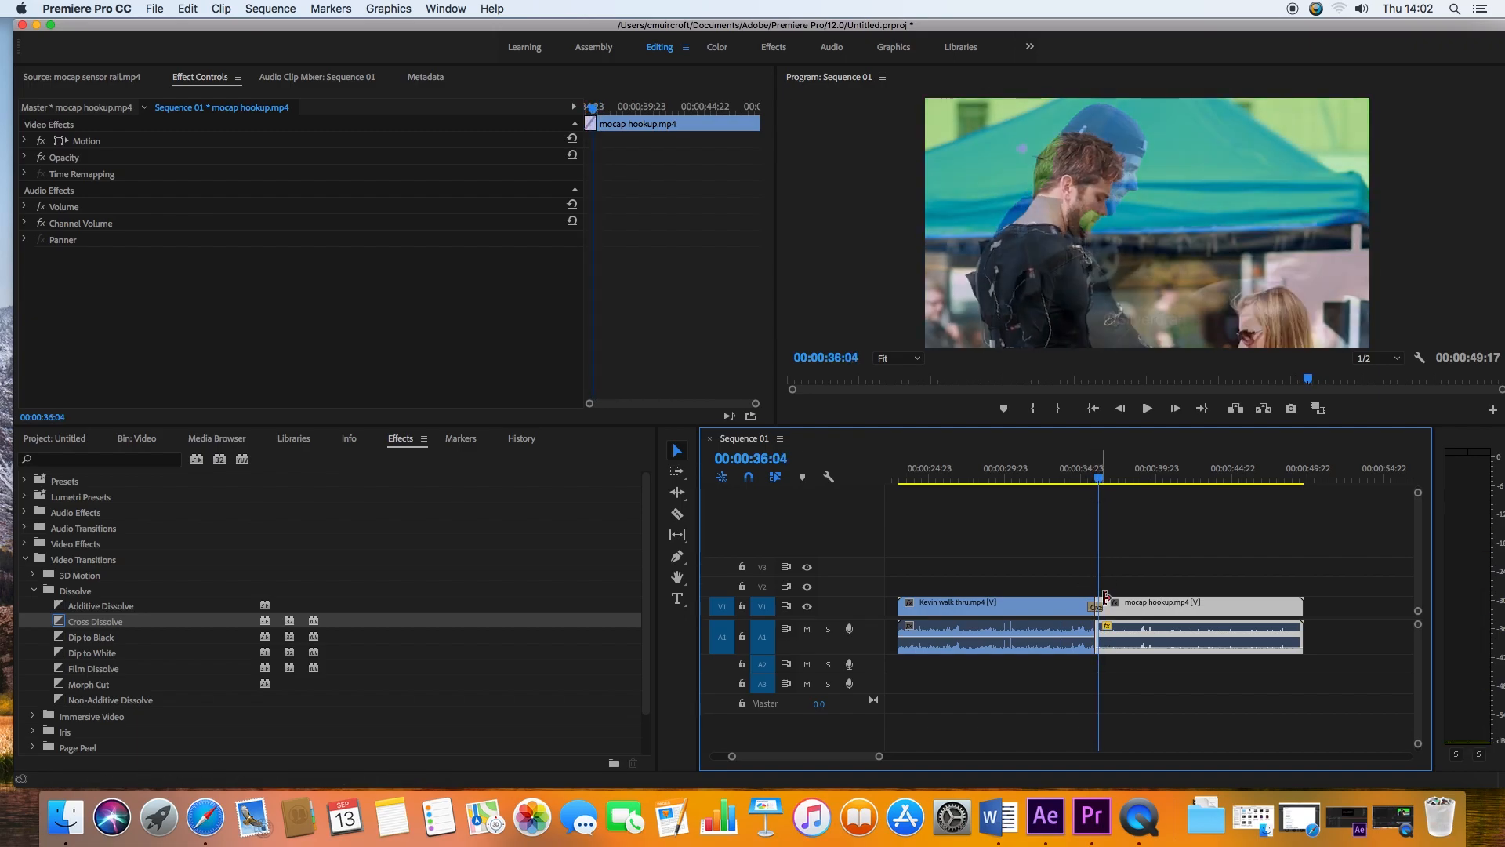
left_click_drag(1106, 602, 1061, 610)
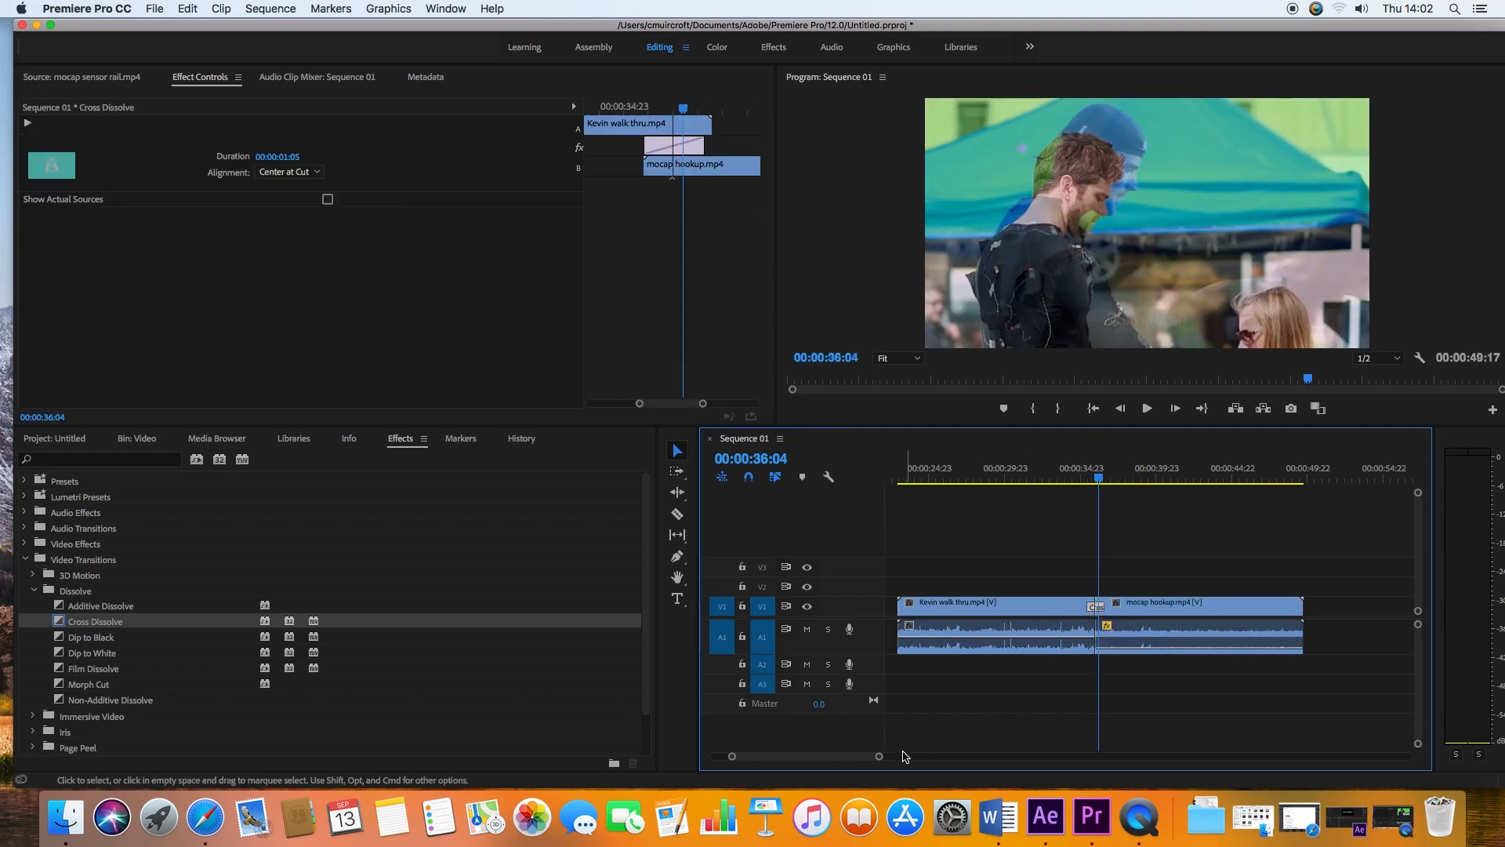
mouse_move(879, 756)
left_mouse_down()
mouse_move(907, 763)
mouse_move(854, 766)
left_mouse_up()
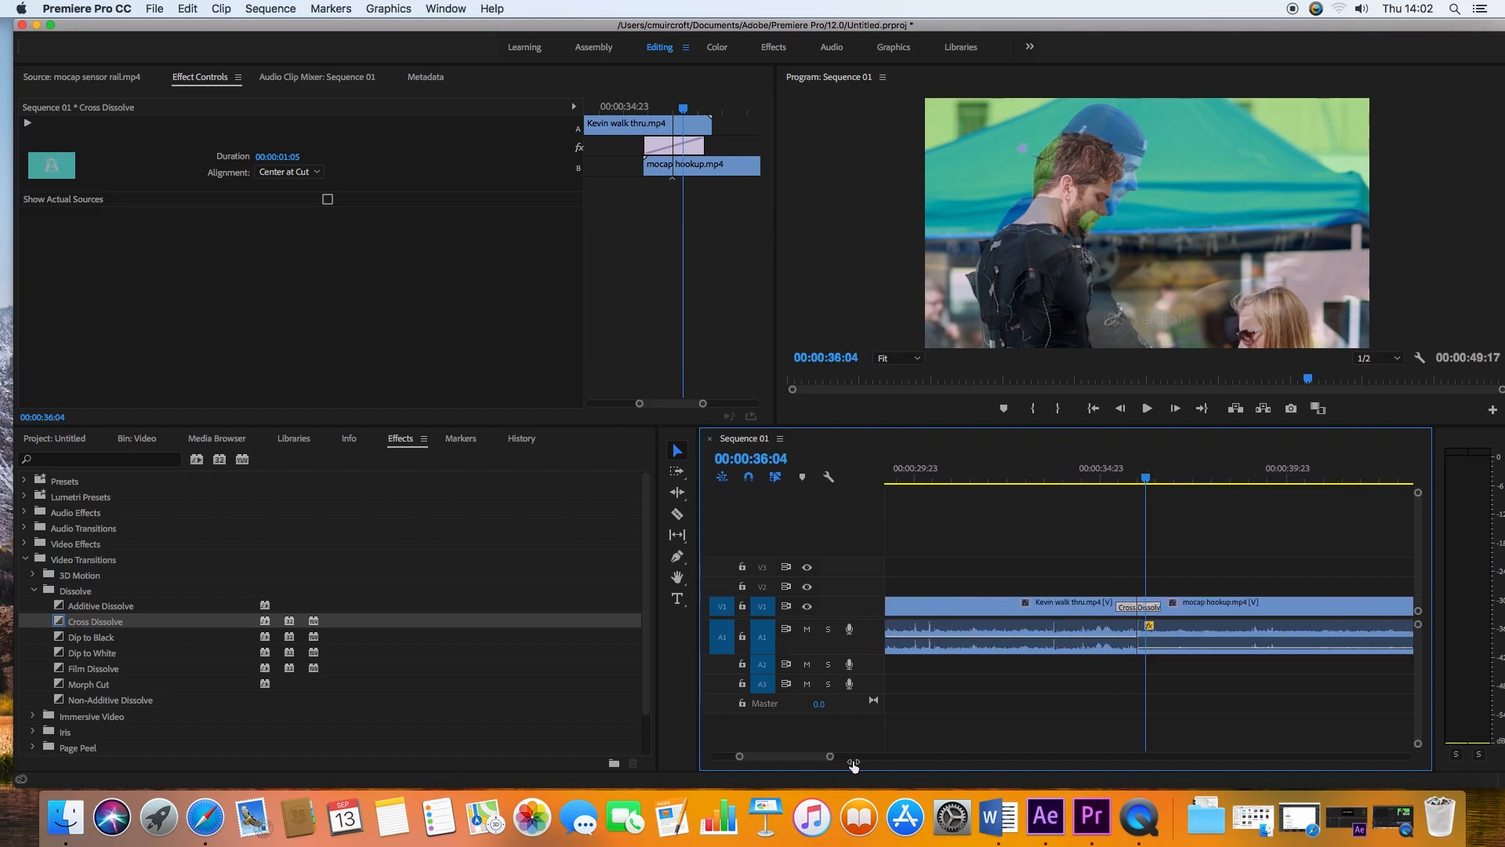
left_click_drag(1121, 610, 1040, 607)
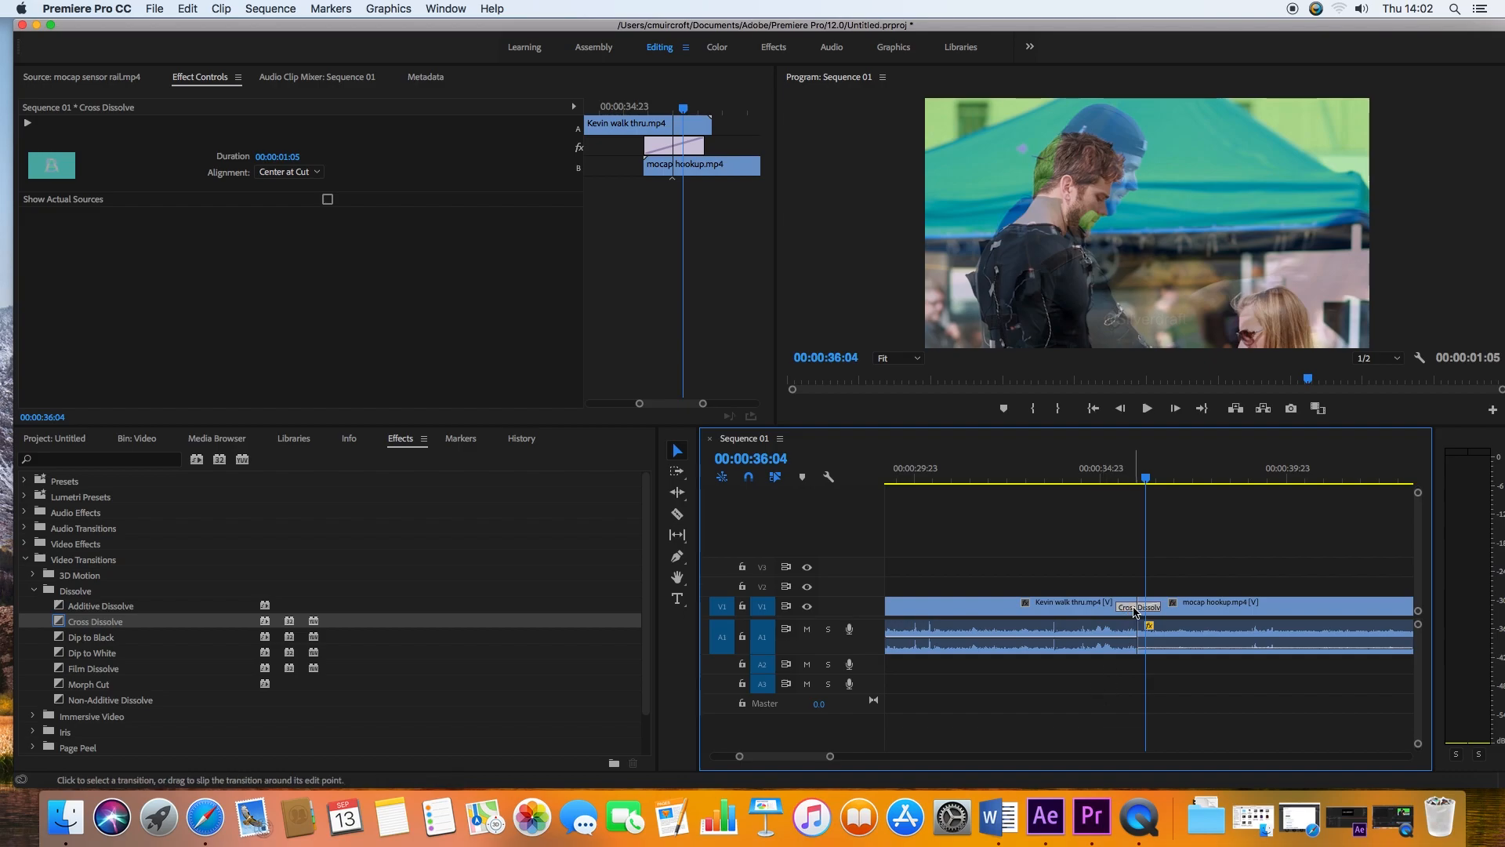
Remove the Cross Dissolve from the cut between Kevin walk thru.mp4 and mocap hookup.mp4.
key("Delete")
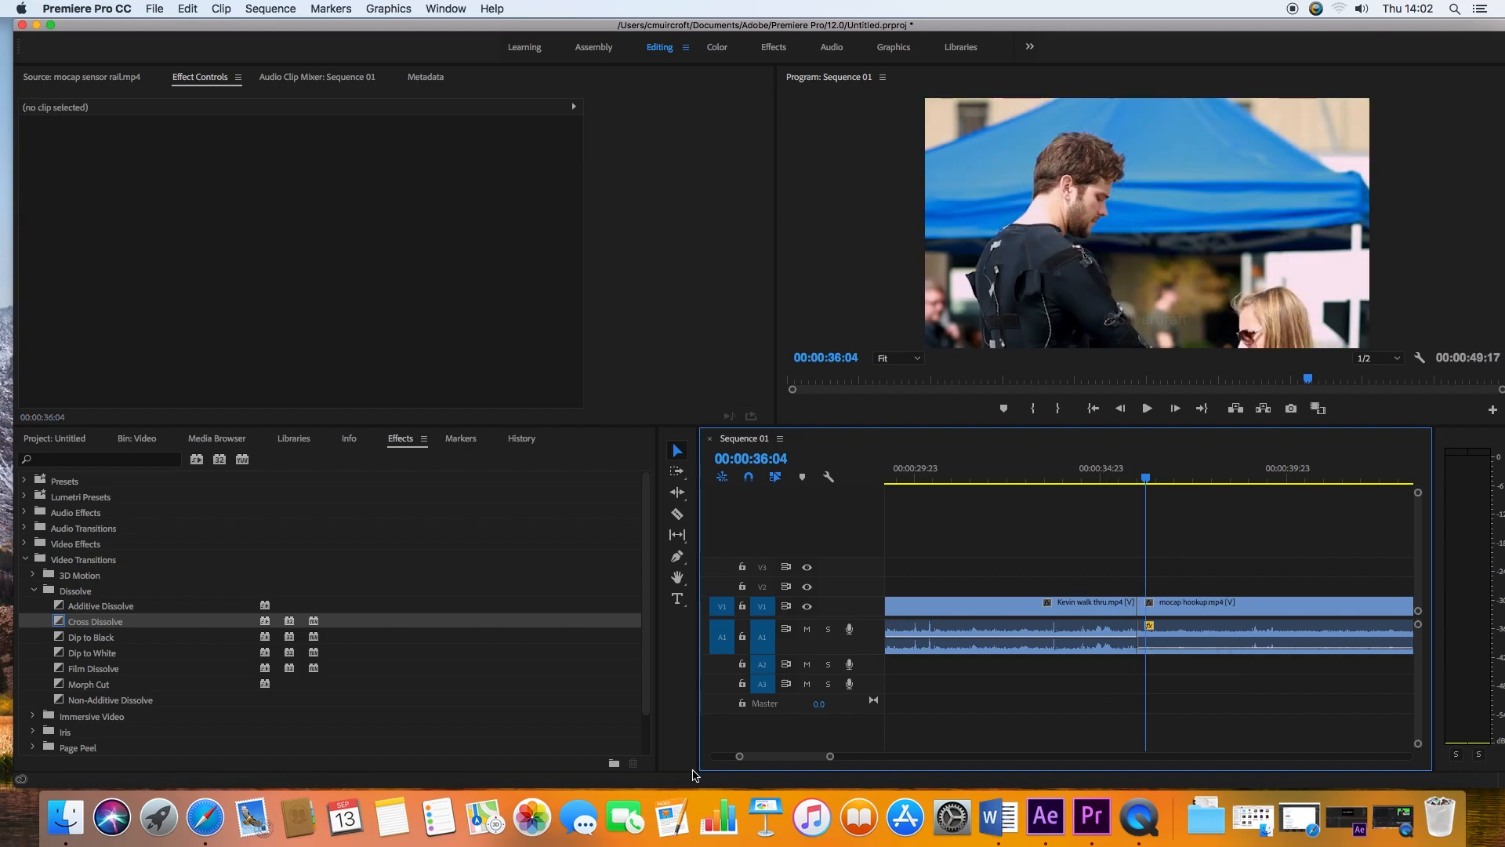
left_click_drag(833, 757, 967, 756)
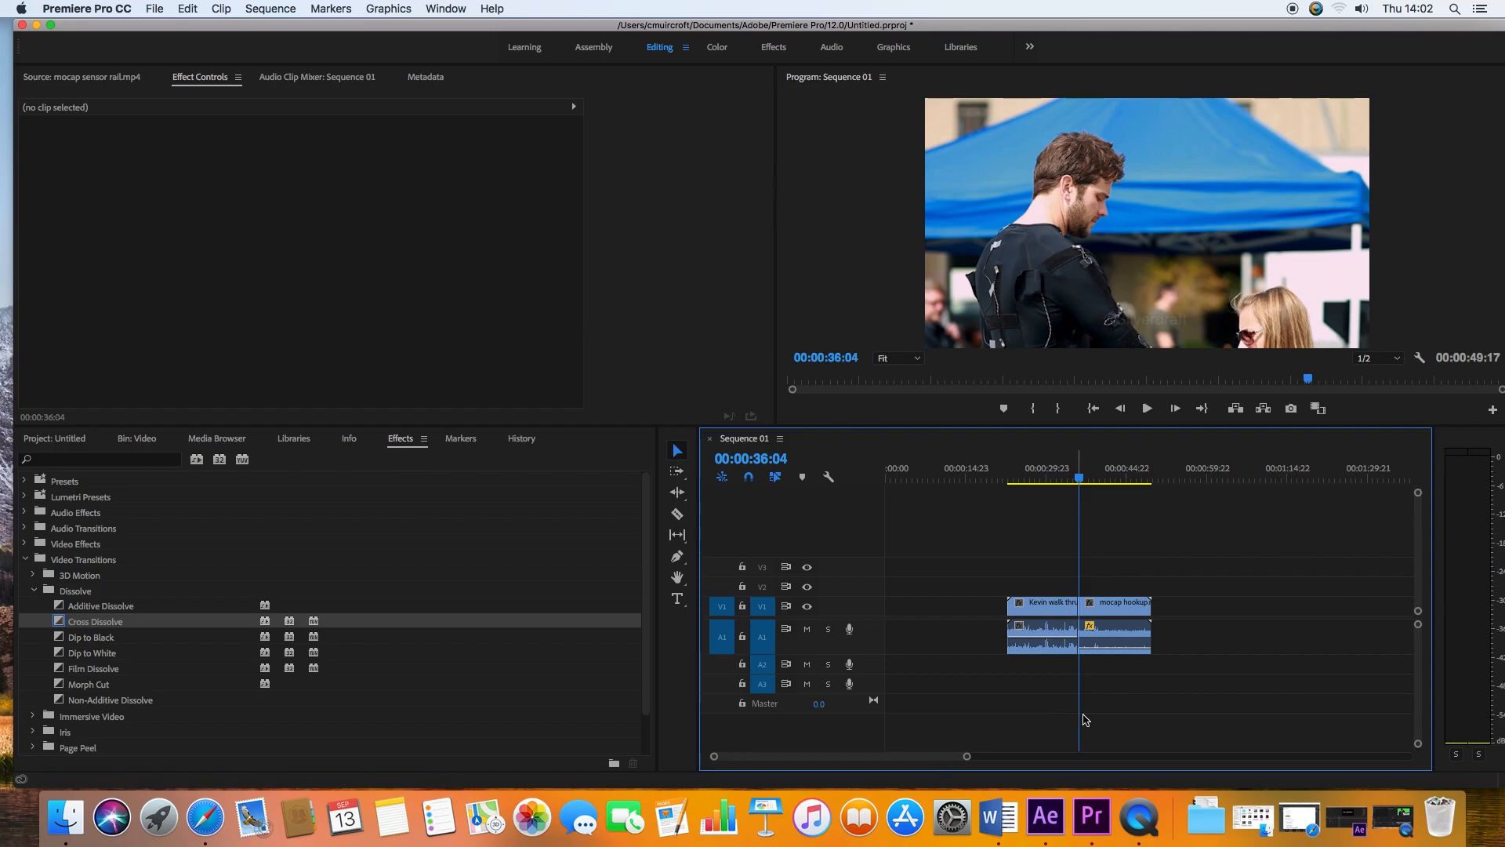
Clear both clips from the Sequence 01 timeline and undo the deletion.
left_click_drag(1133, 692, 956, 555)
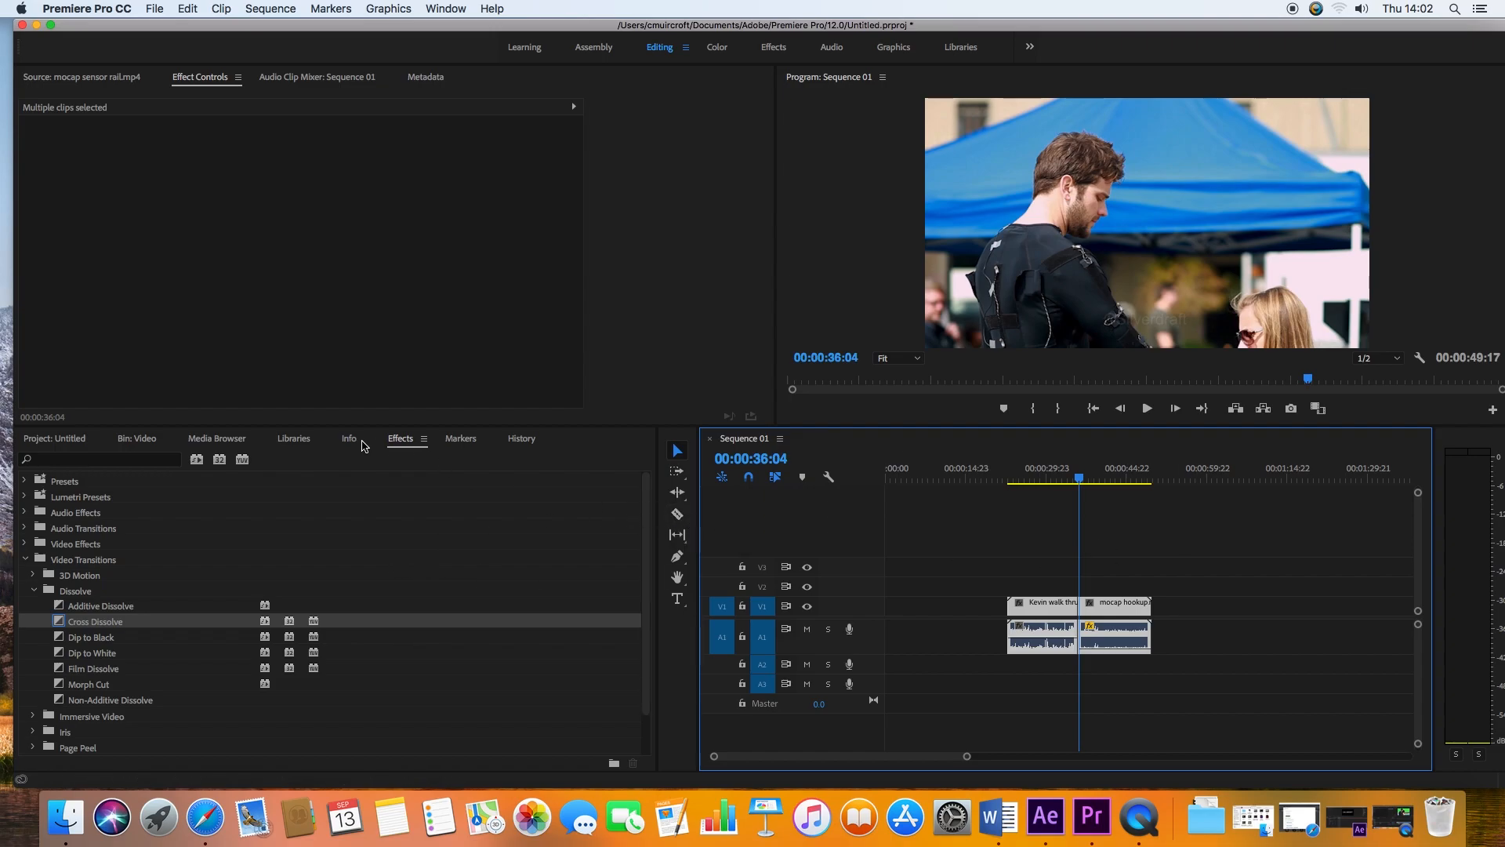
left_click(87, 439)
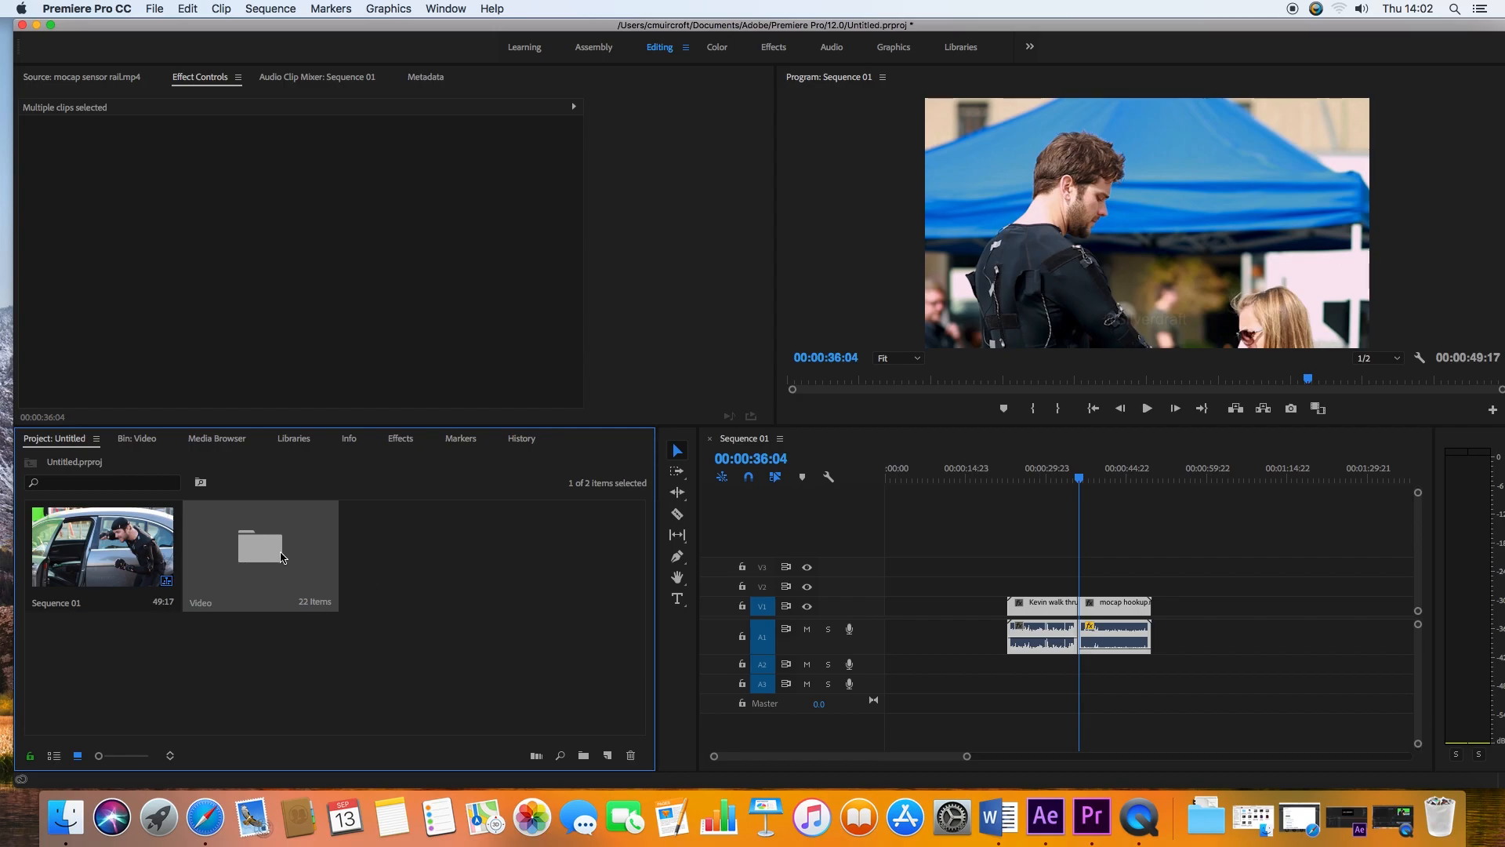
double_click(282, 559)
left_click_drag(1182, 605, 1026, 648)
key("Delete")
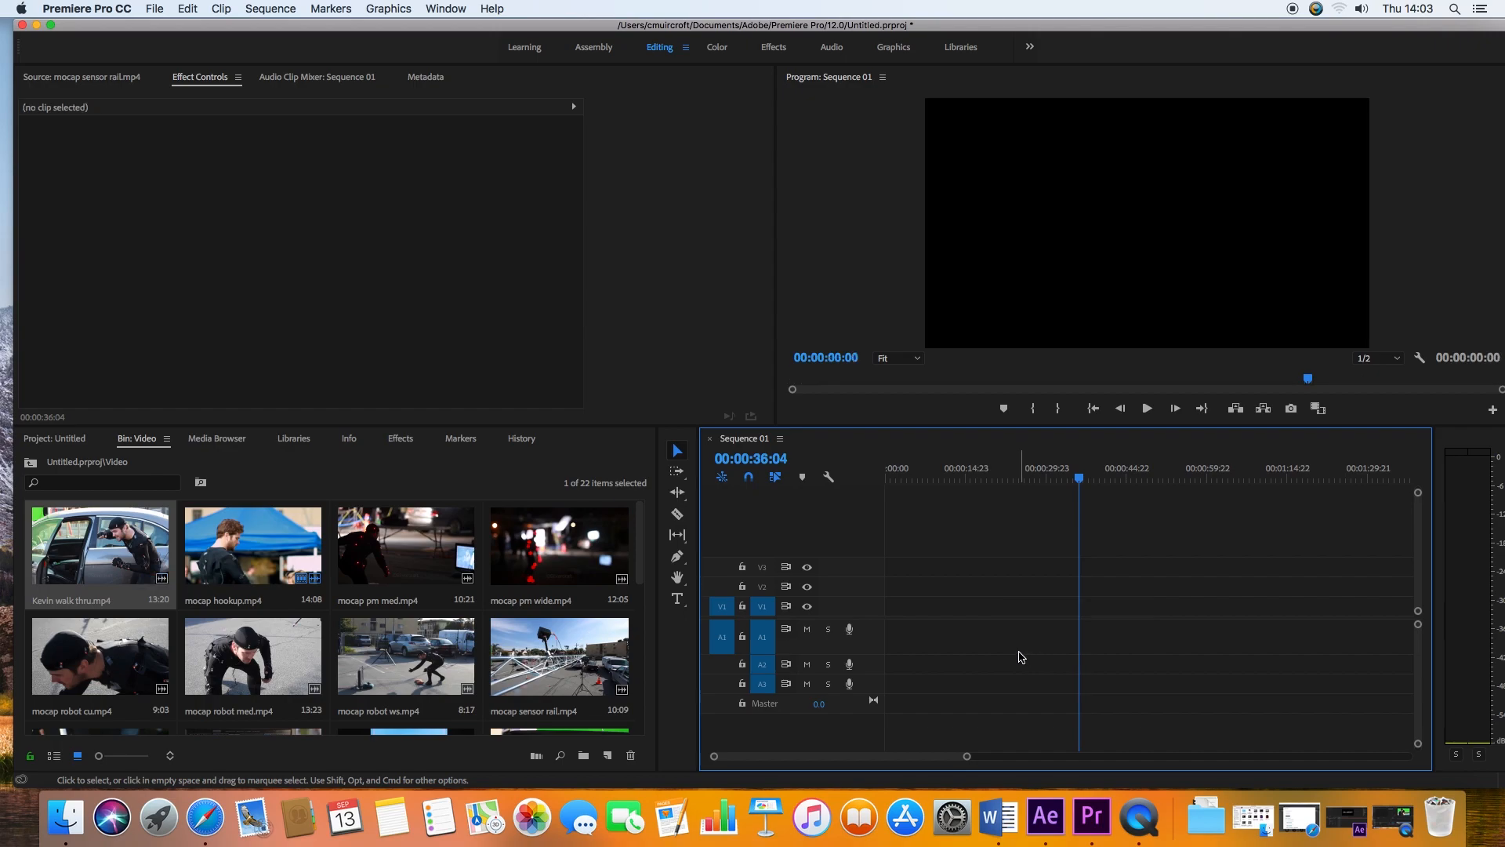
left_click_drag(1080, 483, 871, 494)
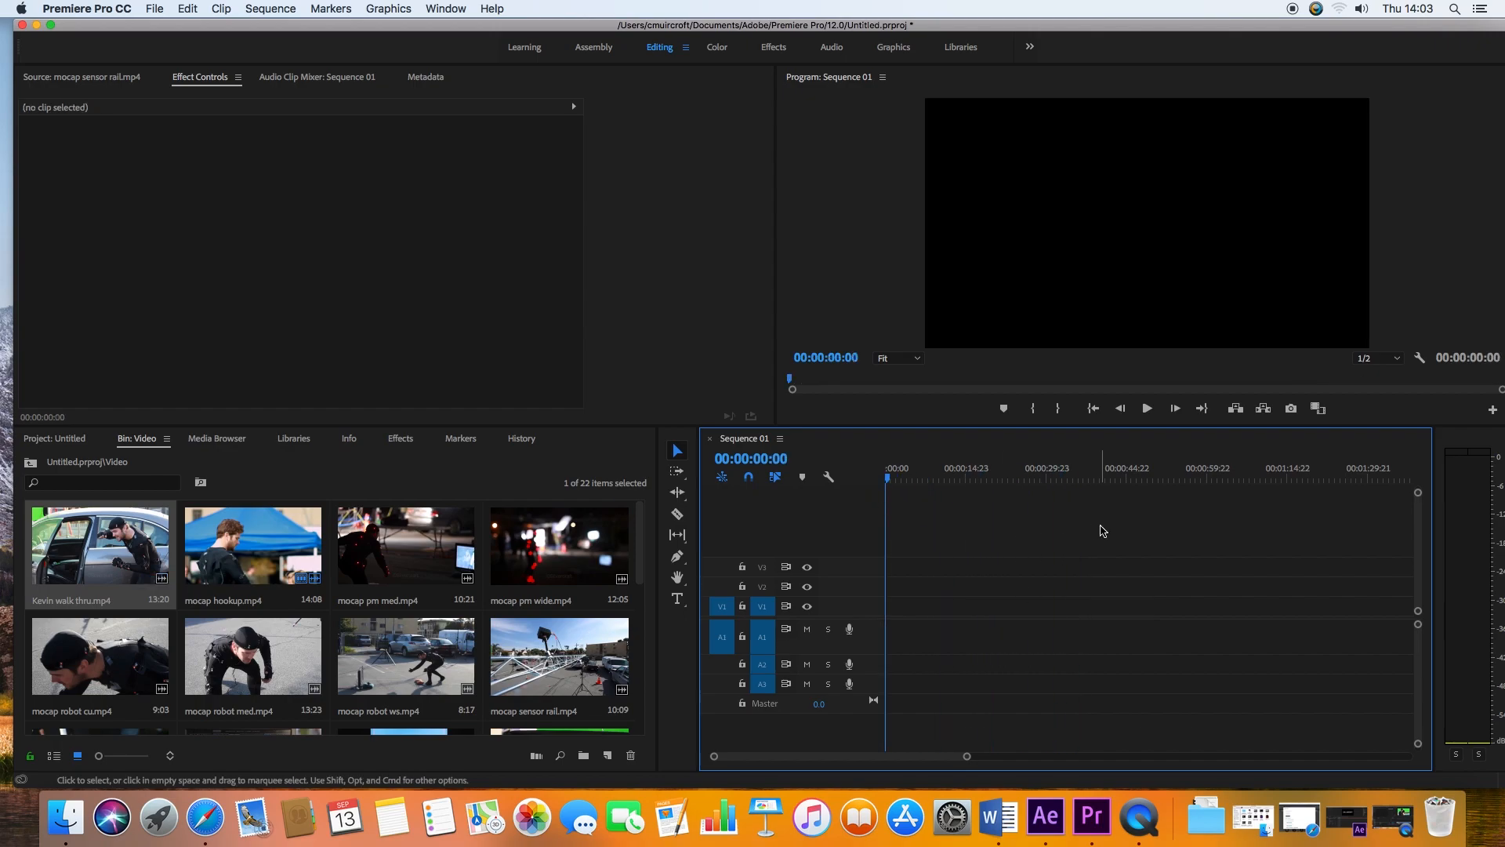
mouse_move(888, 479)
left_mouse_down()
mouse_move(982, 480)
mouse_move(884, 482)
left_mouse_up()
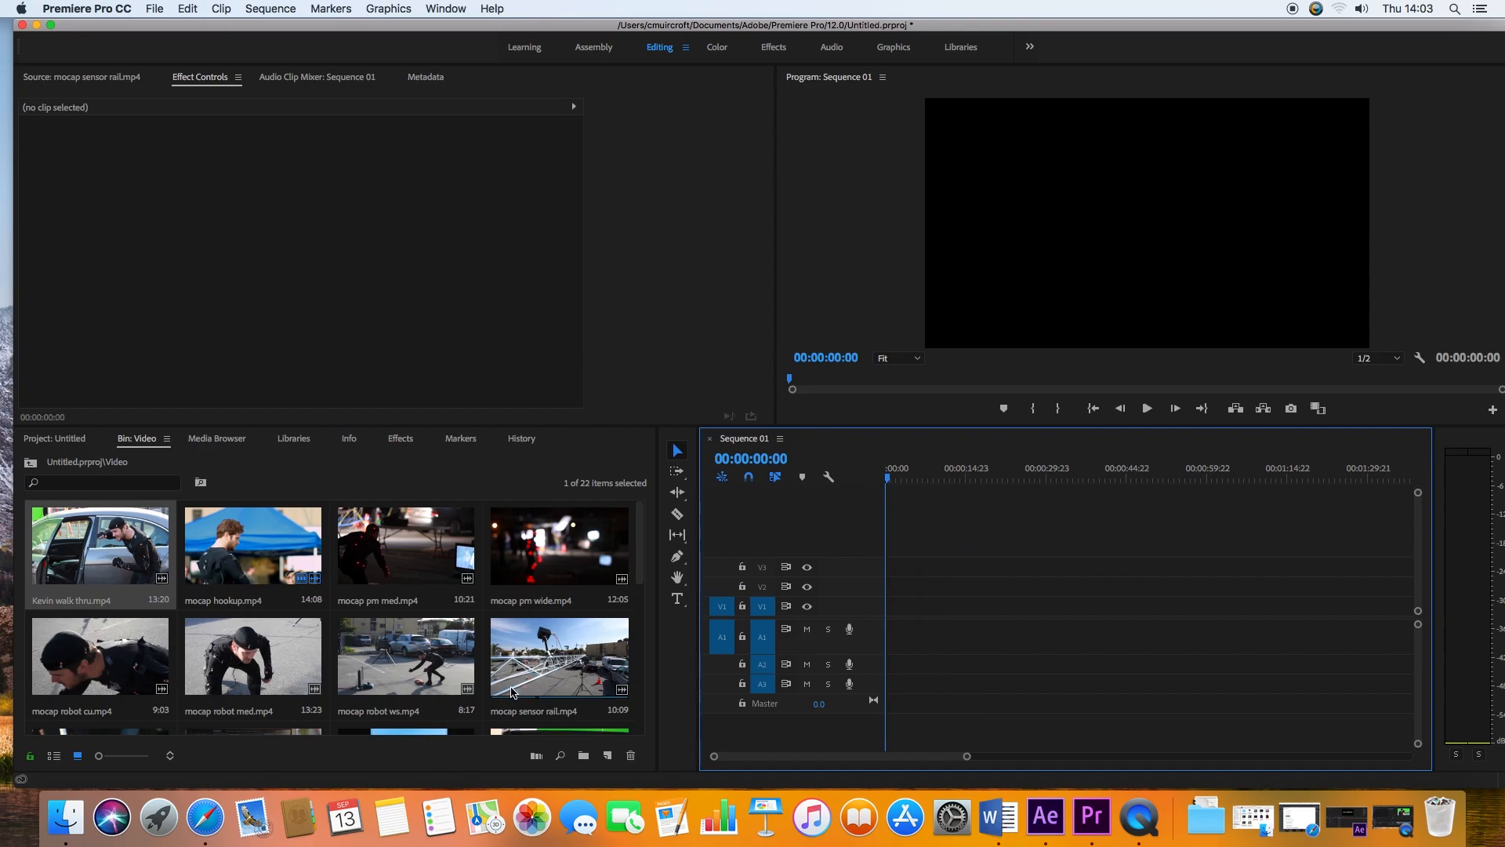
key("super+z")
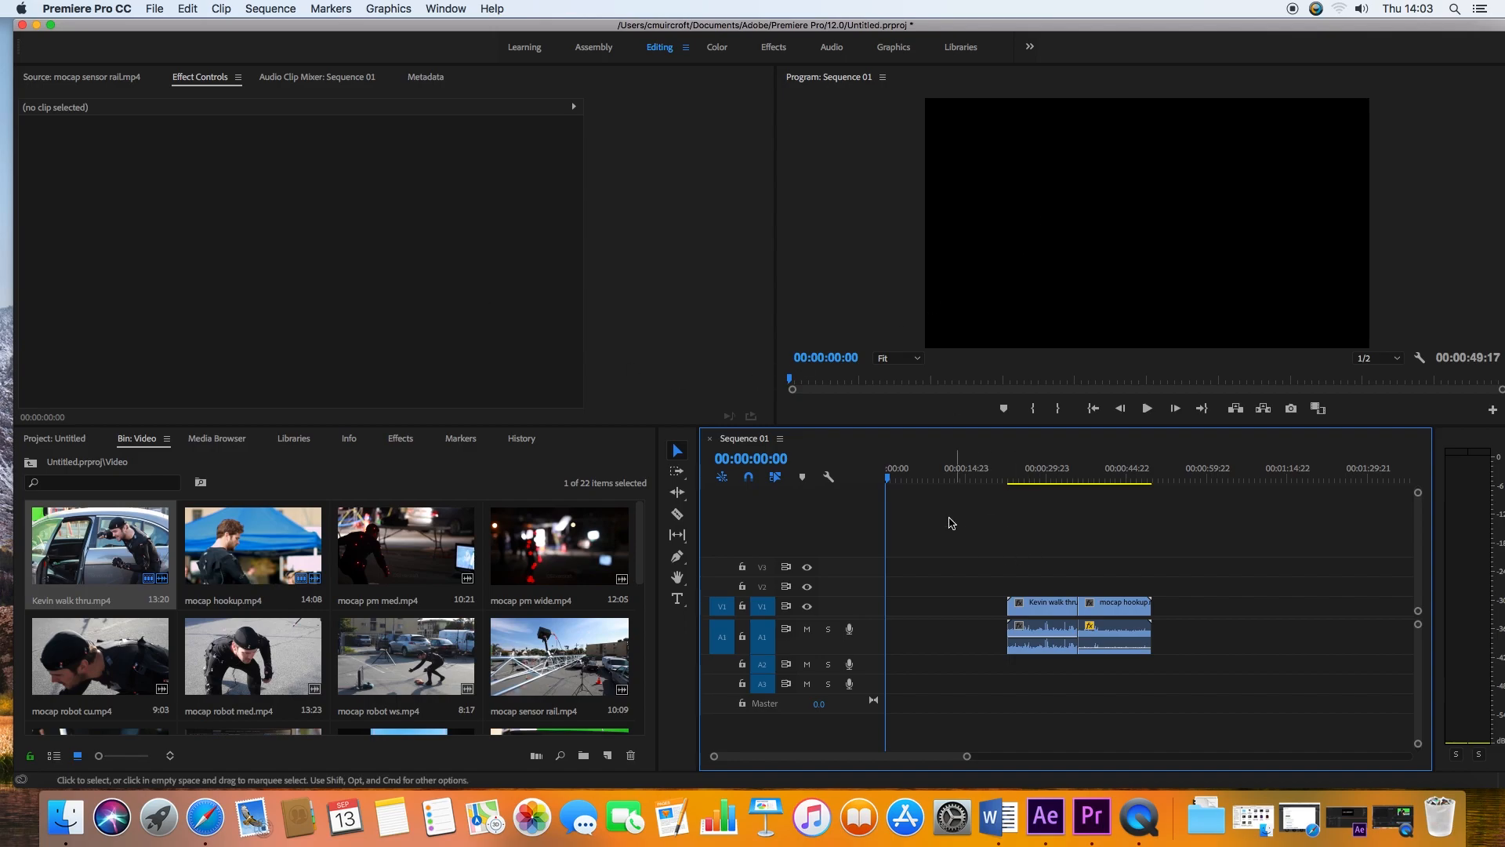
Move the playhead to 00:00:46:04 and set up a media export of Sequence 01 in H.264 format.
left_click_drag(887, 478, 1135, 482)
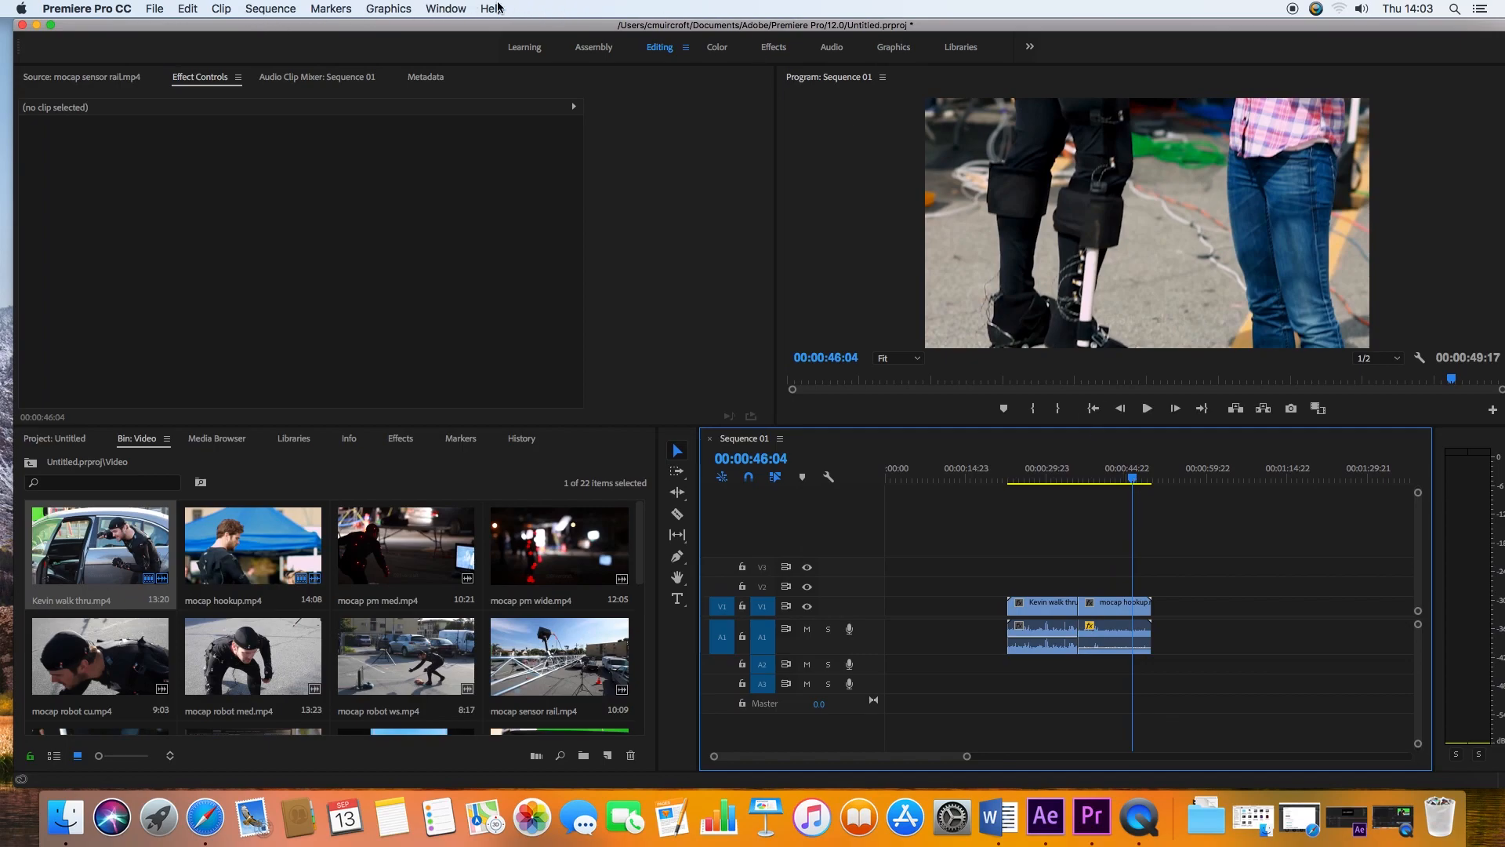
left_click(160, 10)
mouse_move(253, 432)
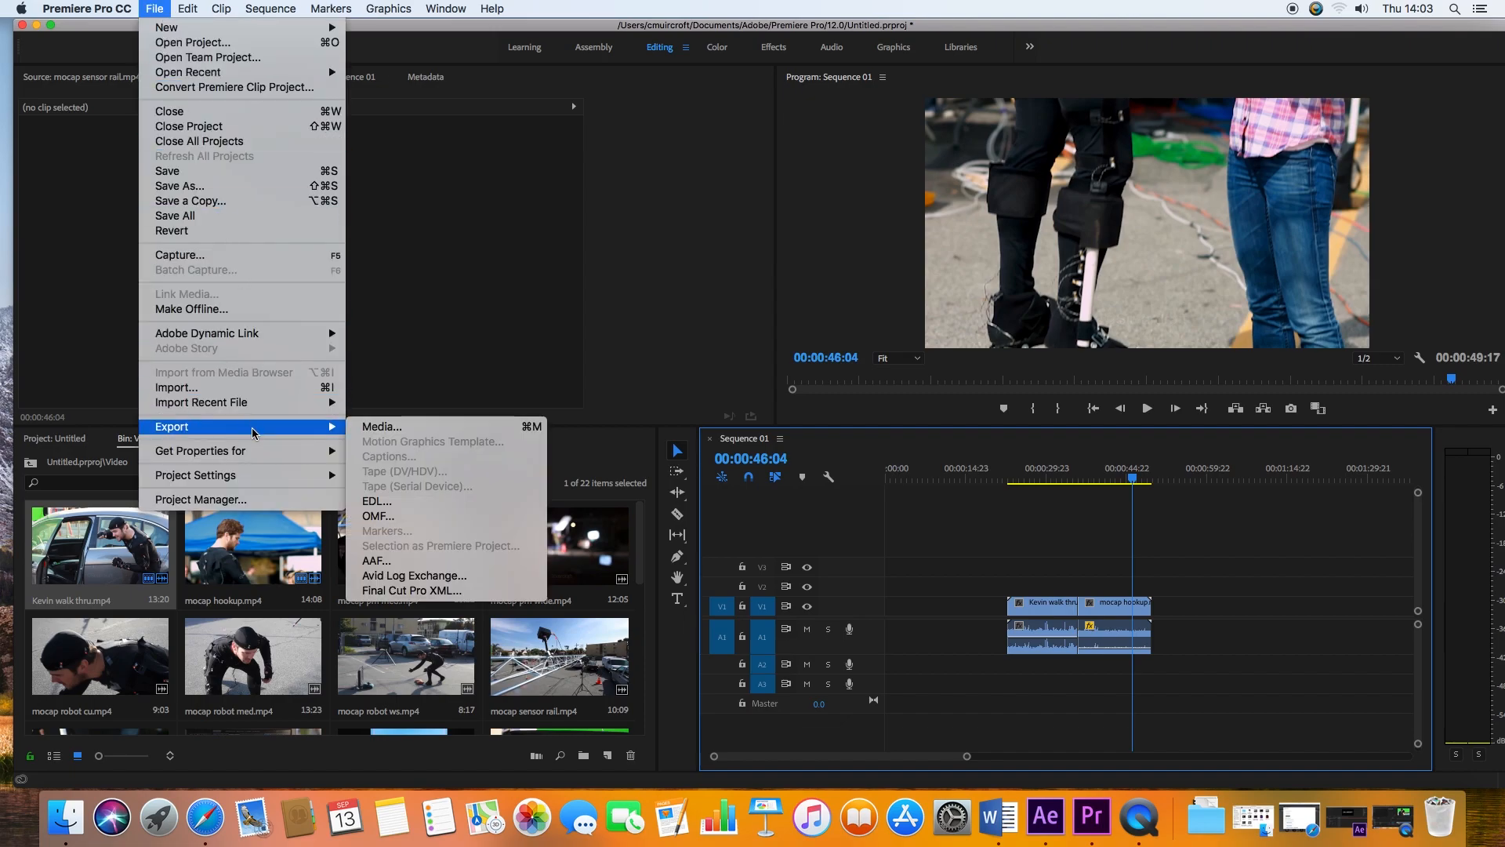
left_click(416, 428)
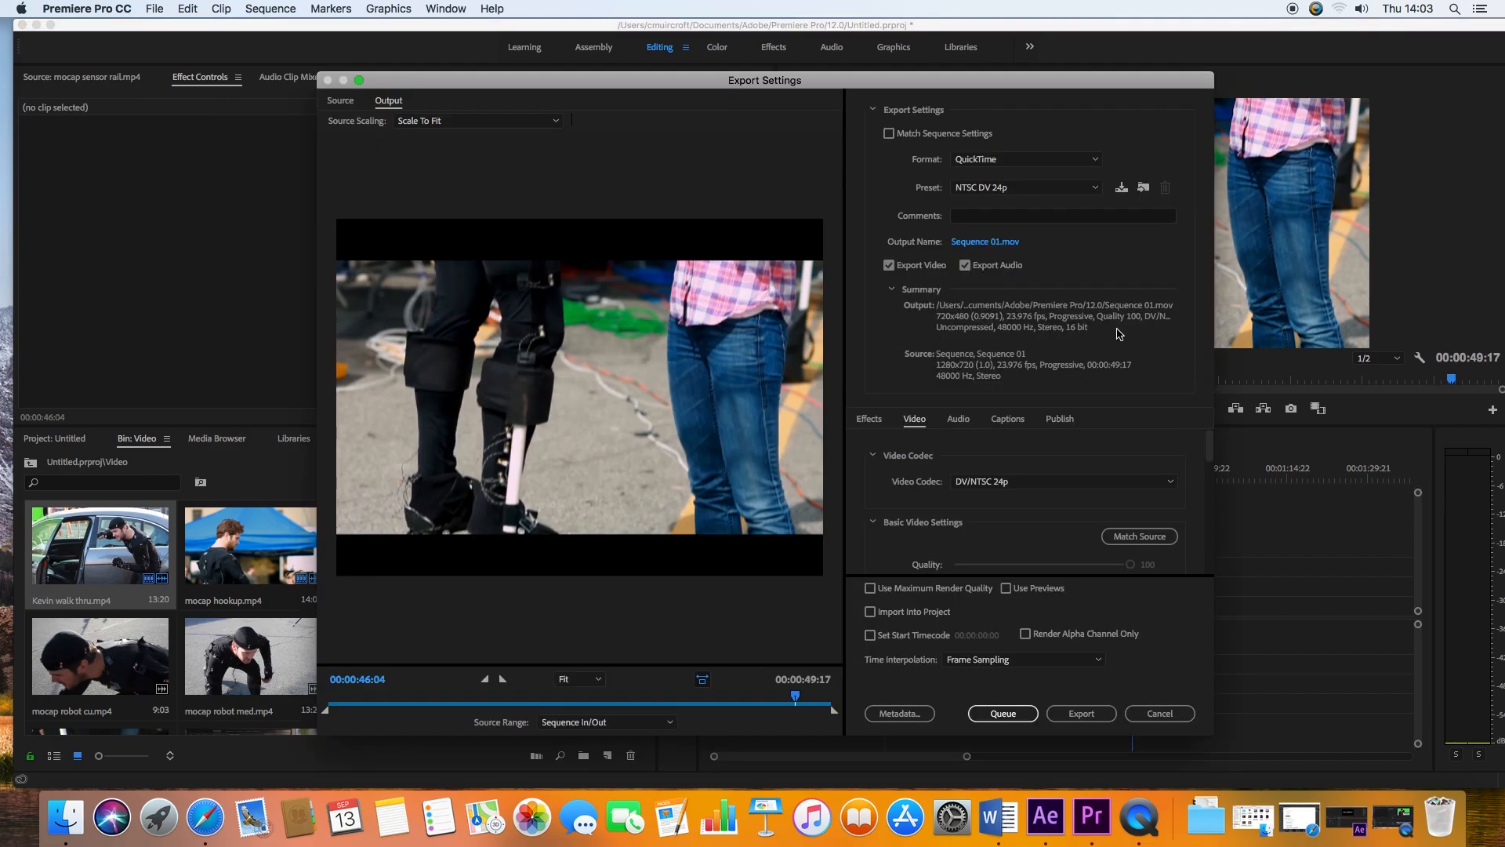
left_click_drag(837, 84, 952, 39)
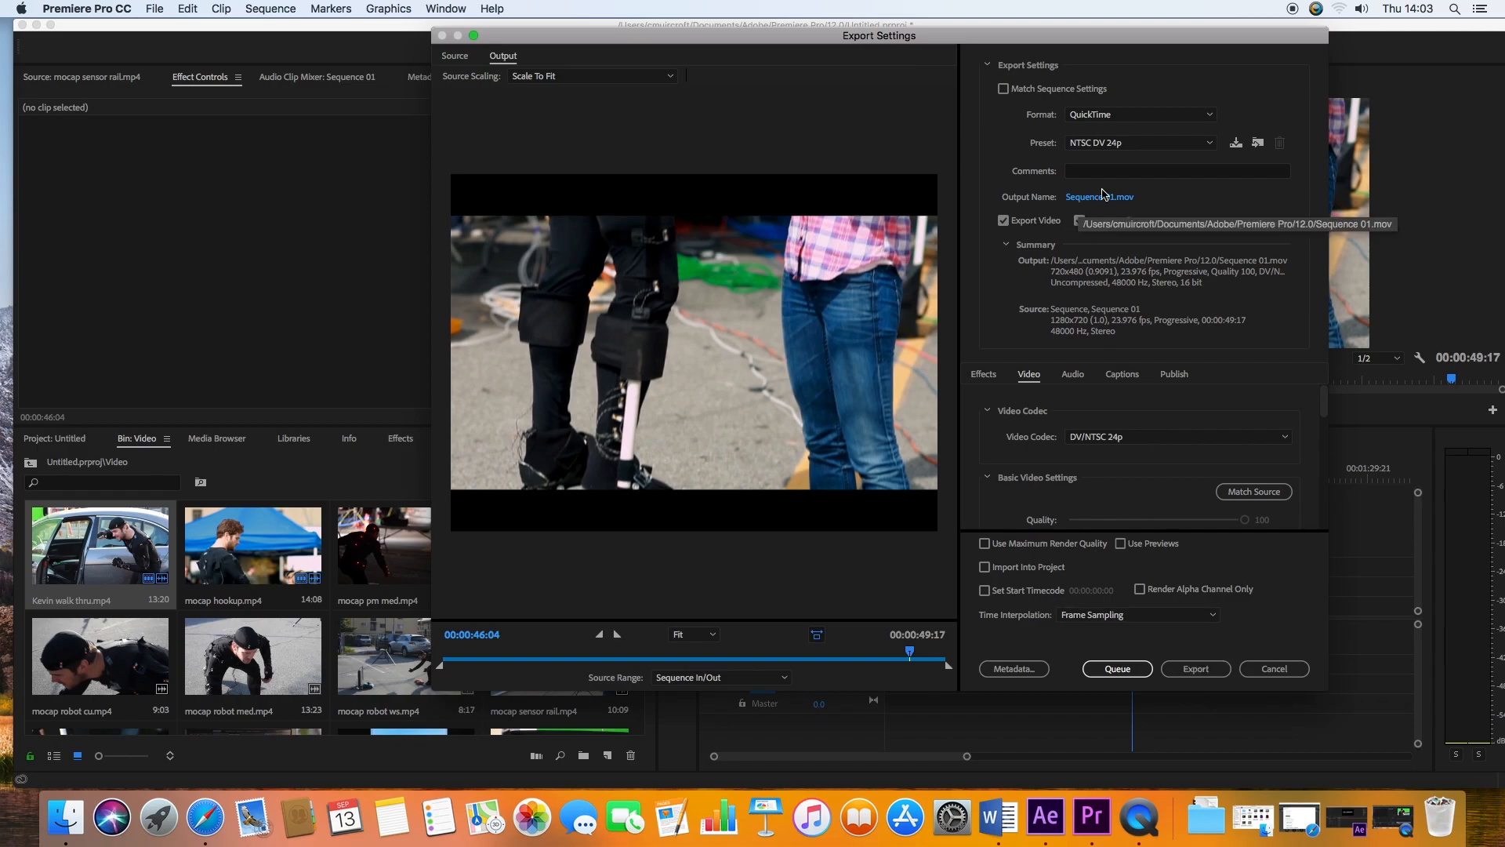
left_click(1173, 118)
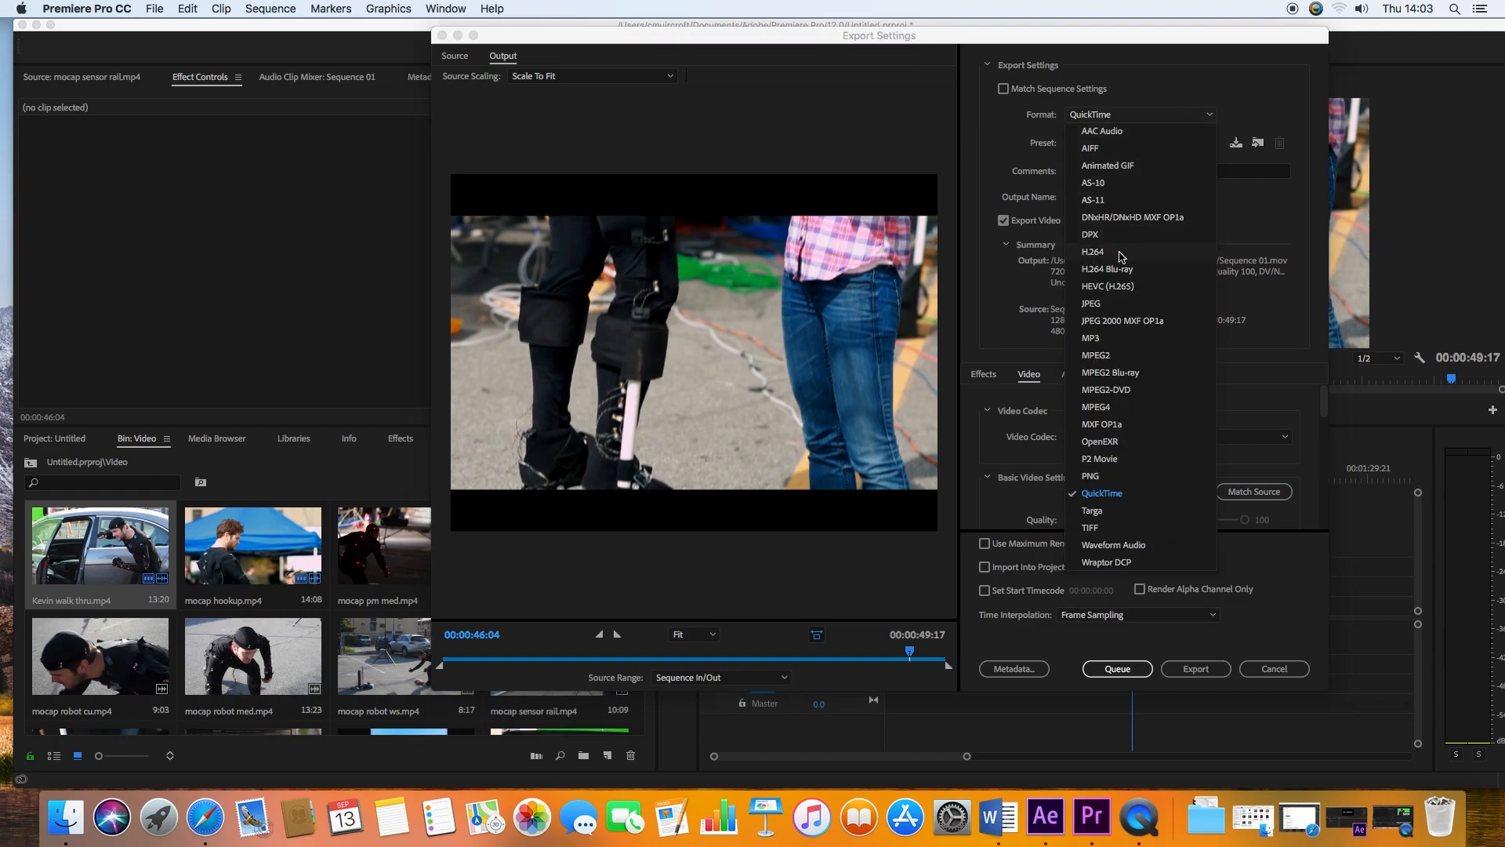
left_click(1121, 252)
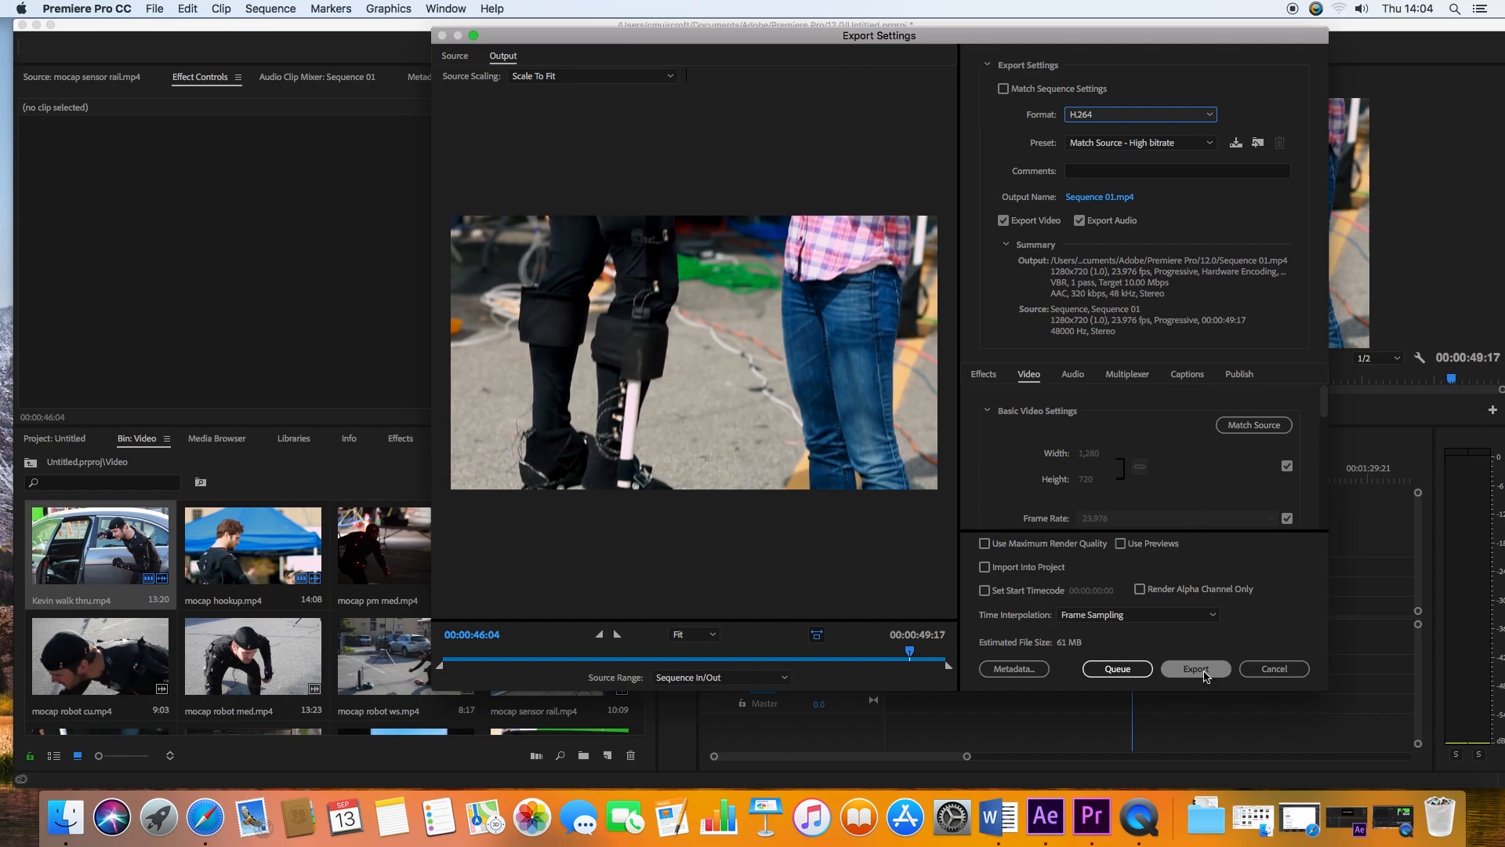
Set the export's output to Sequence 01.mp4 on the Desktop and export the sequence.
left_click(1096, 200)
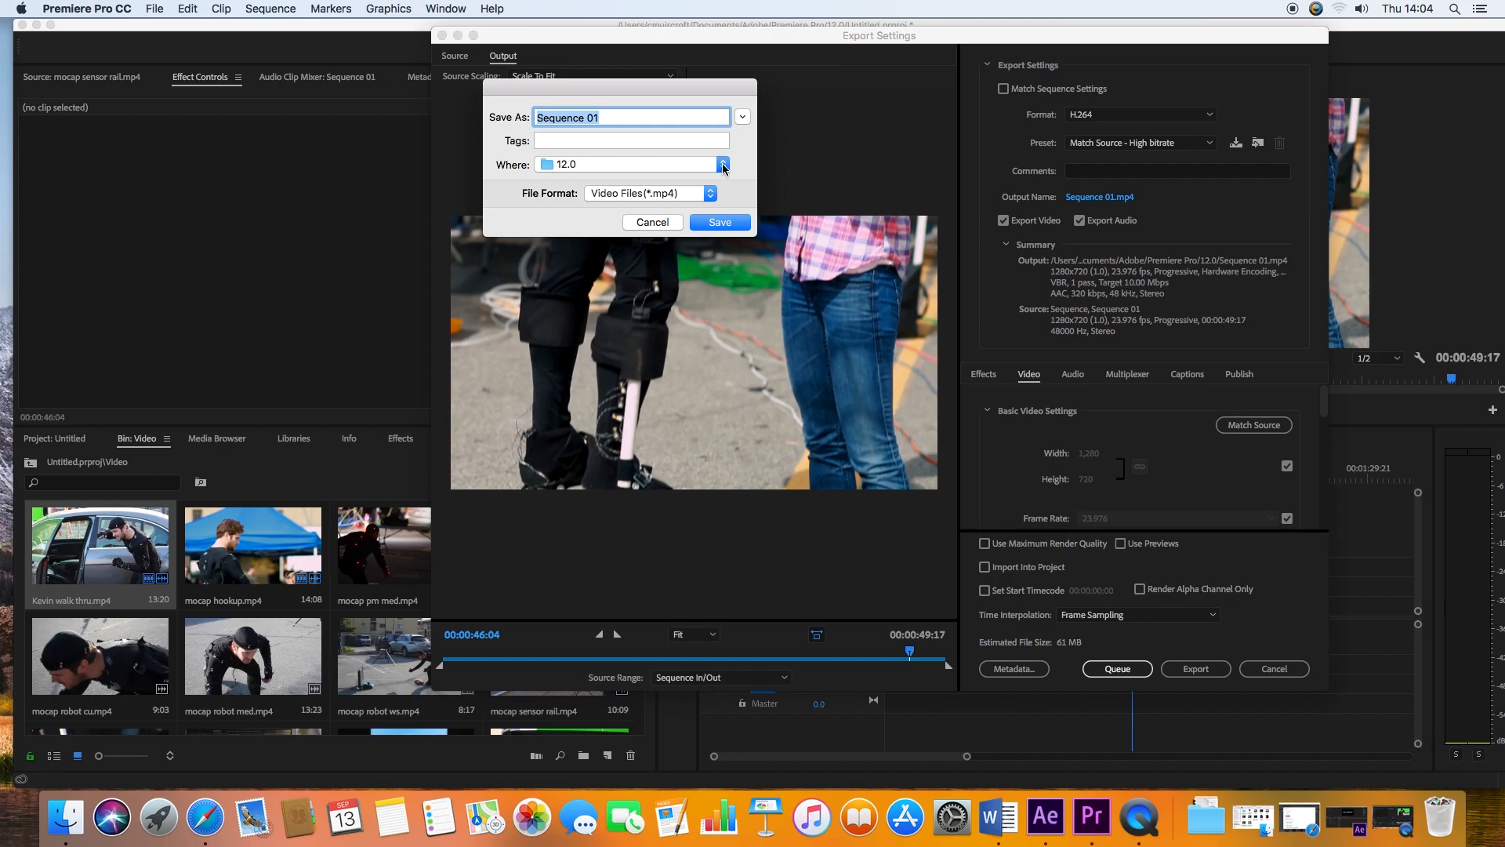
left_click(723, 164)
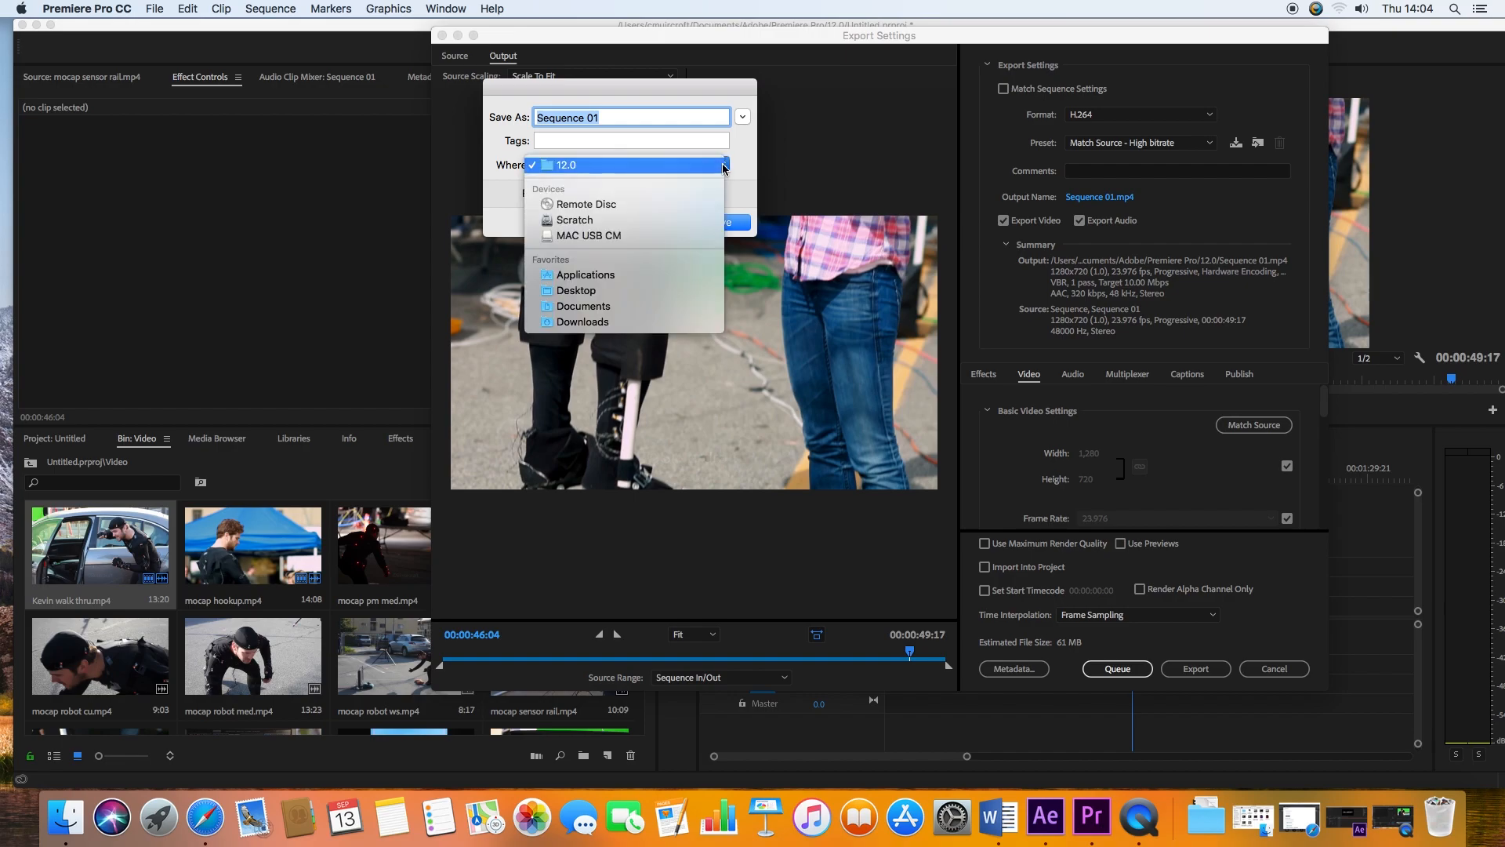
left_click(681, 291)
left_click(715, 224)
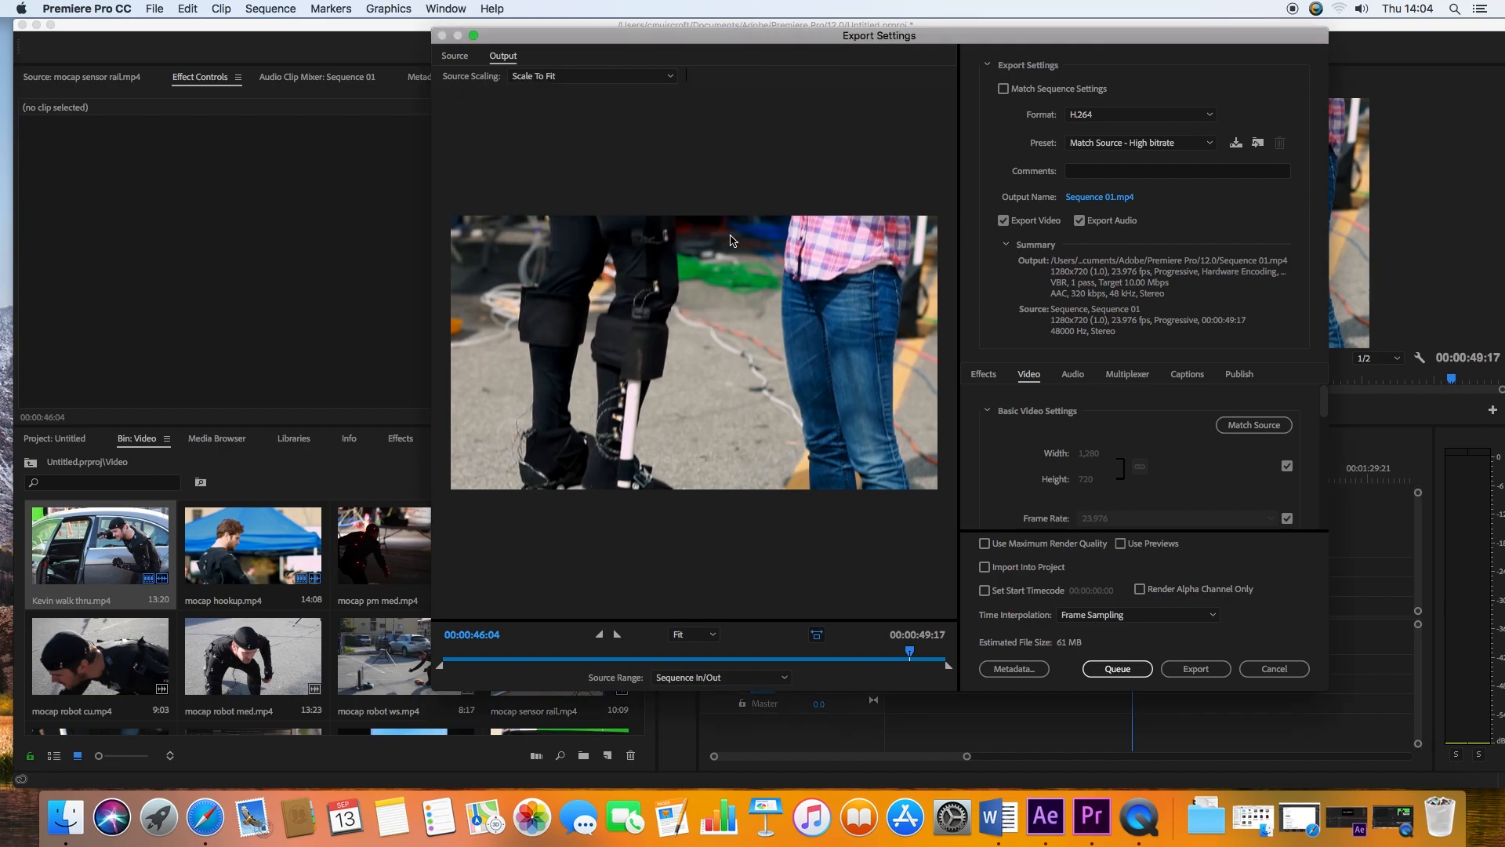
left_click(1213, 670)
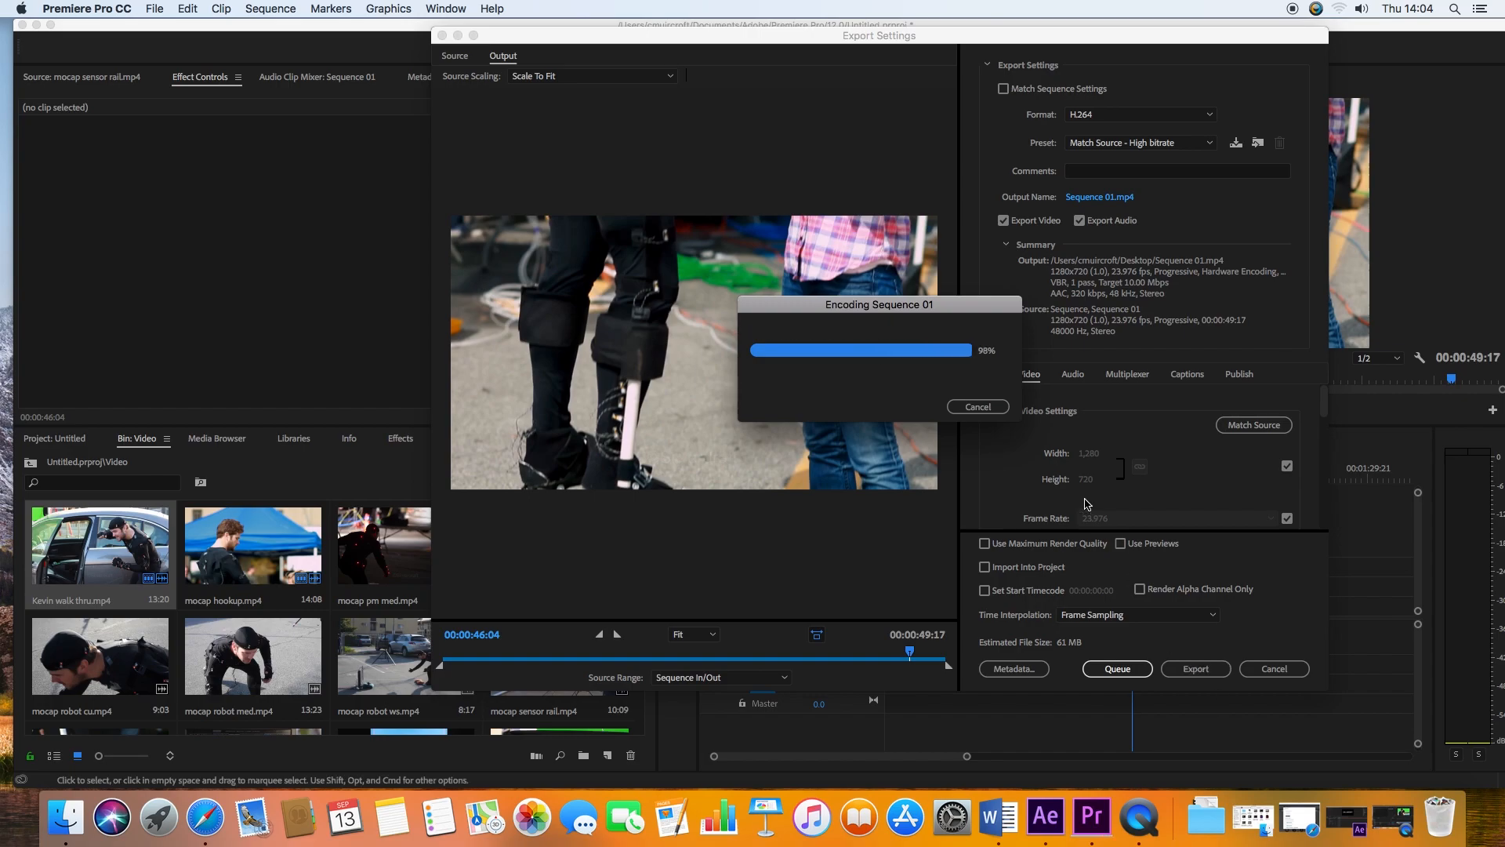
Minimise the Premiere Pro window, move the Finder window aside and open the exported Sequence 01.mp4 from the Desktop.
left_click(36, 26)
left_click_drag(1295, 91, 278, 118)
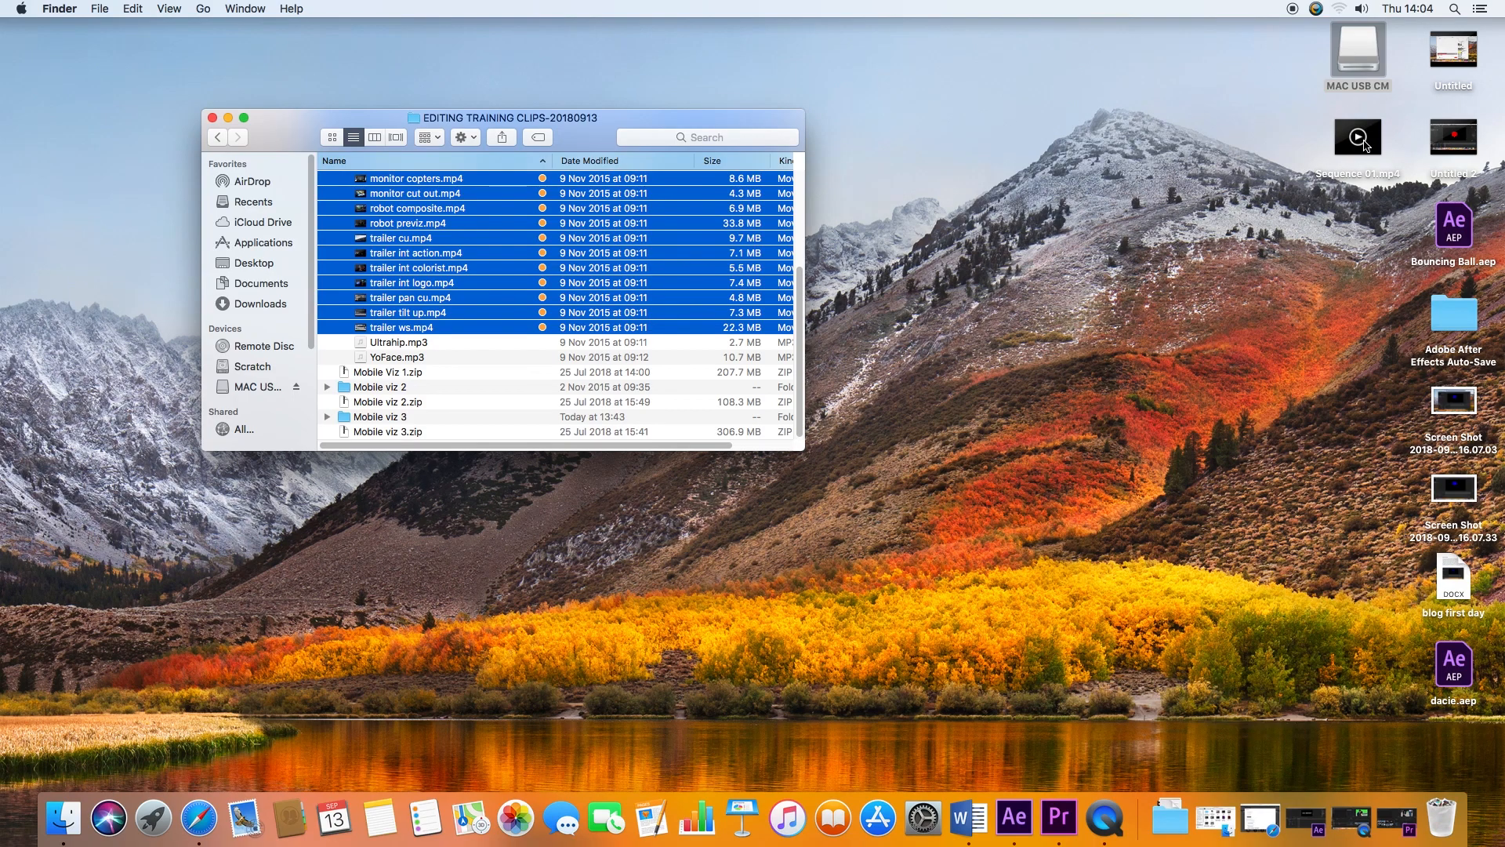
left_click(1365, 145)
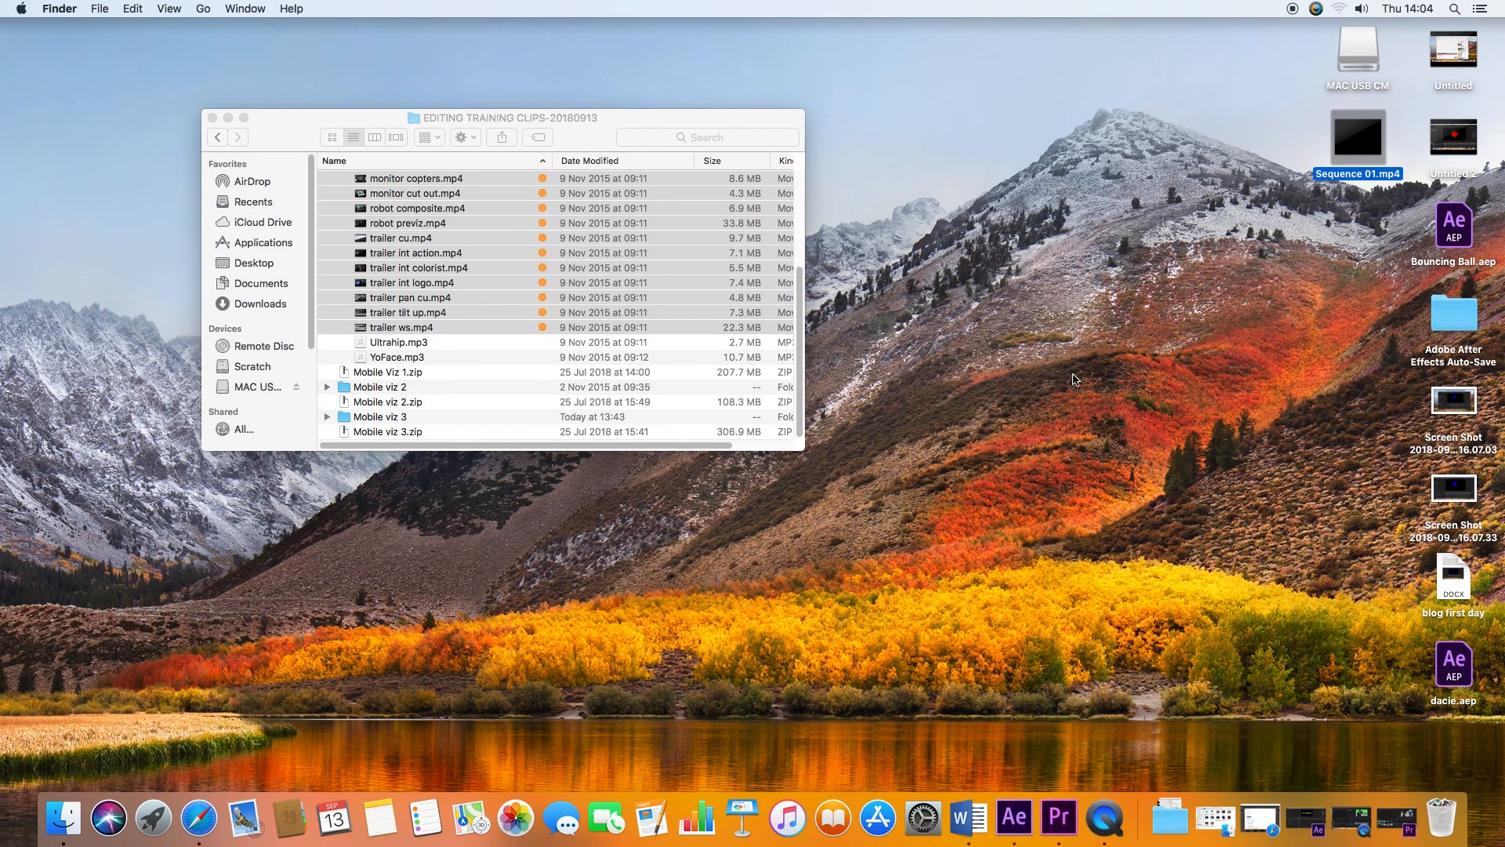
double_click(1365, 149)
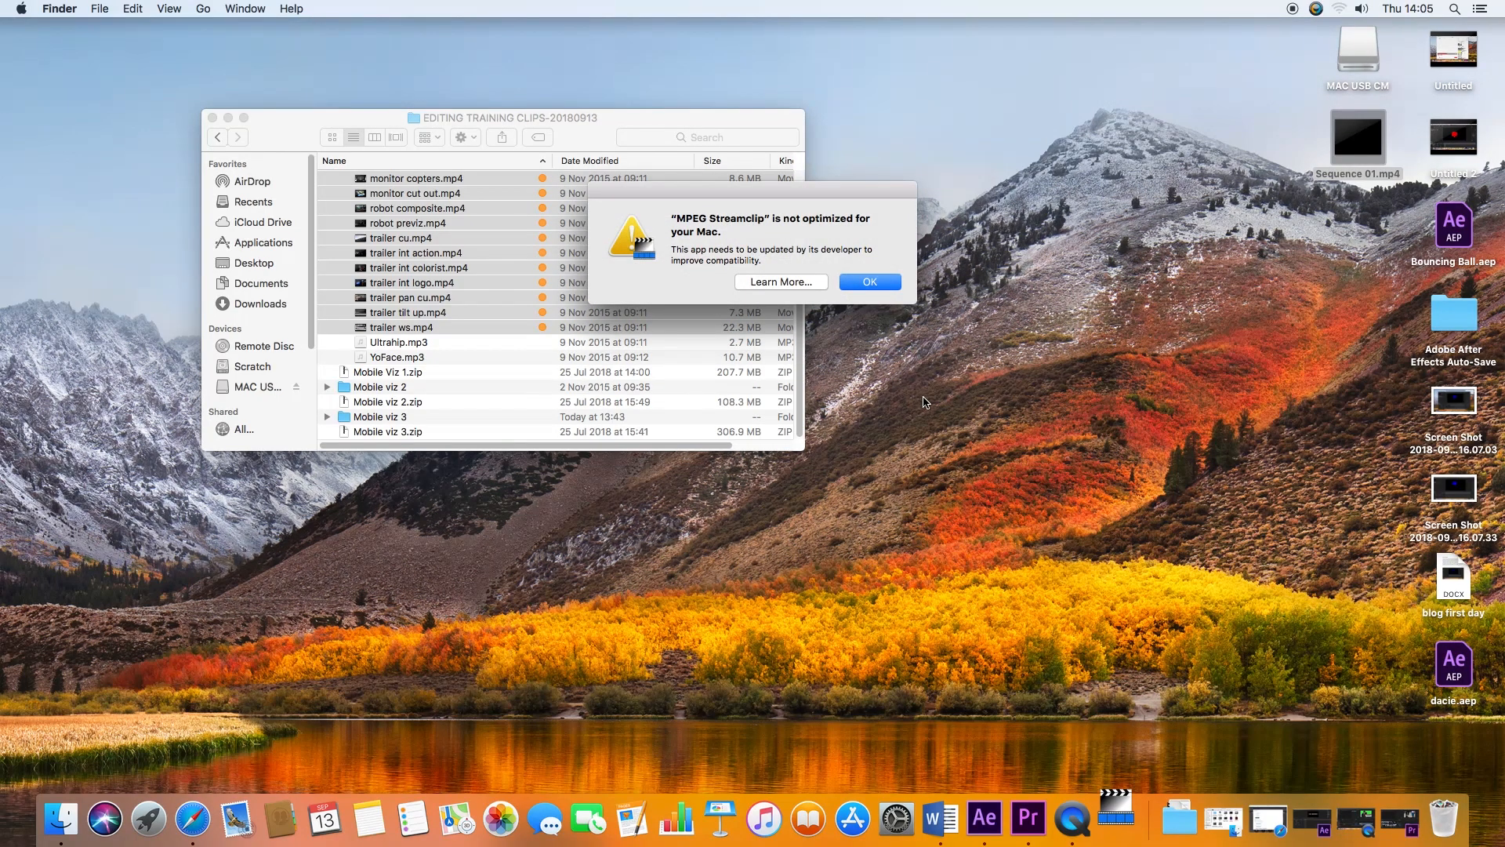
Dismiss the compatibility notice and accept the MPEG Streamclip licence agreement.
left_click(869, 282)
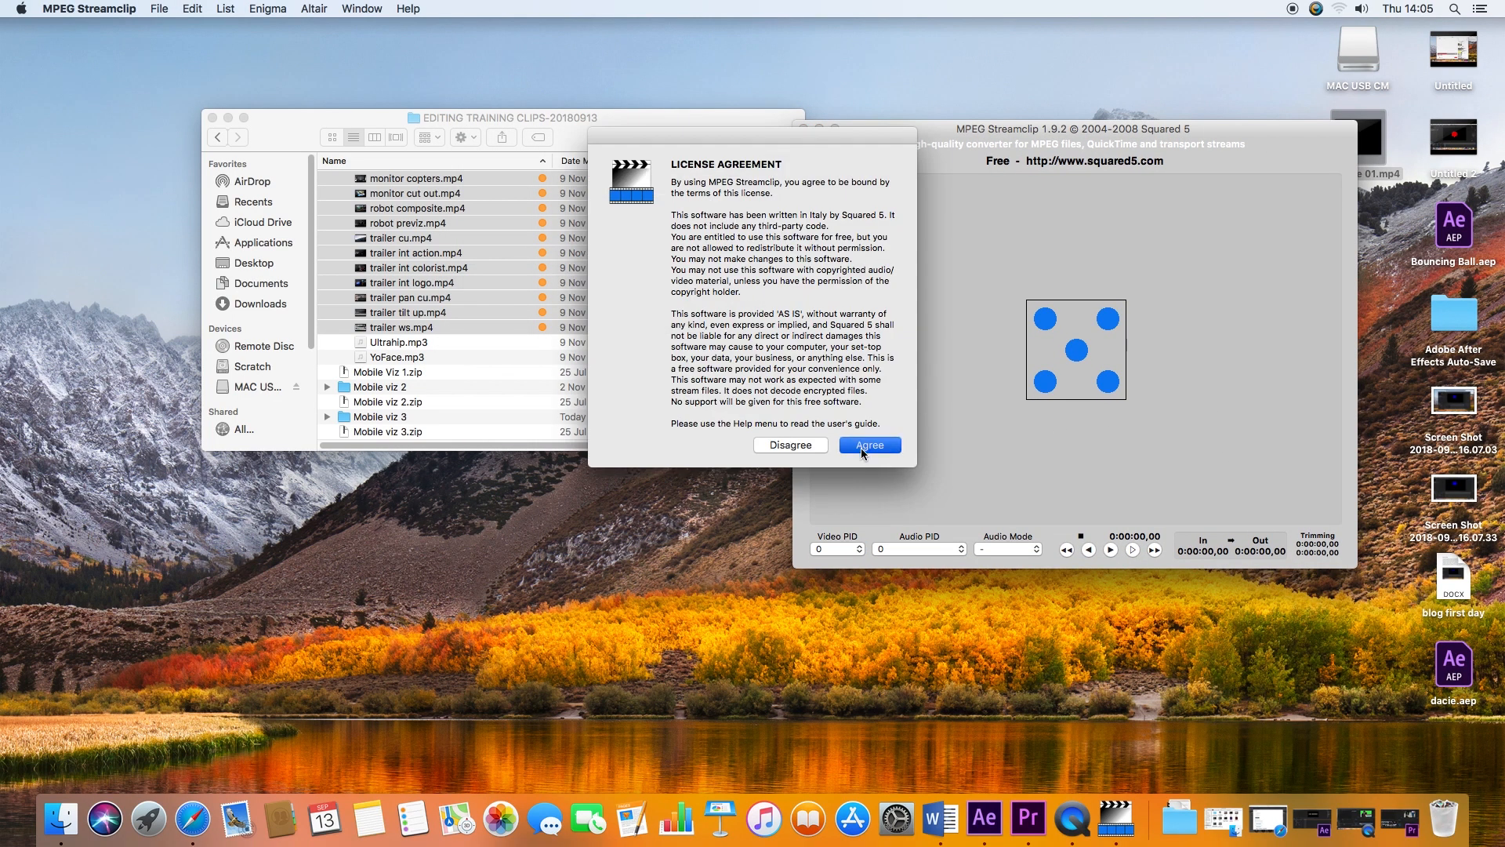
left_click(861, 446)
left_click(869, 386)
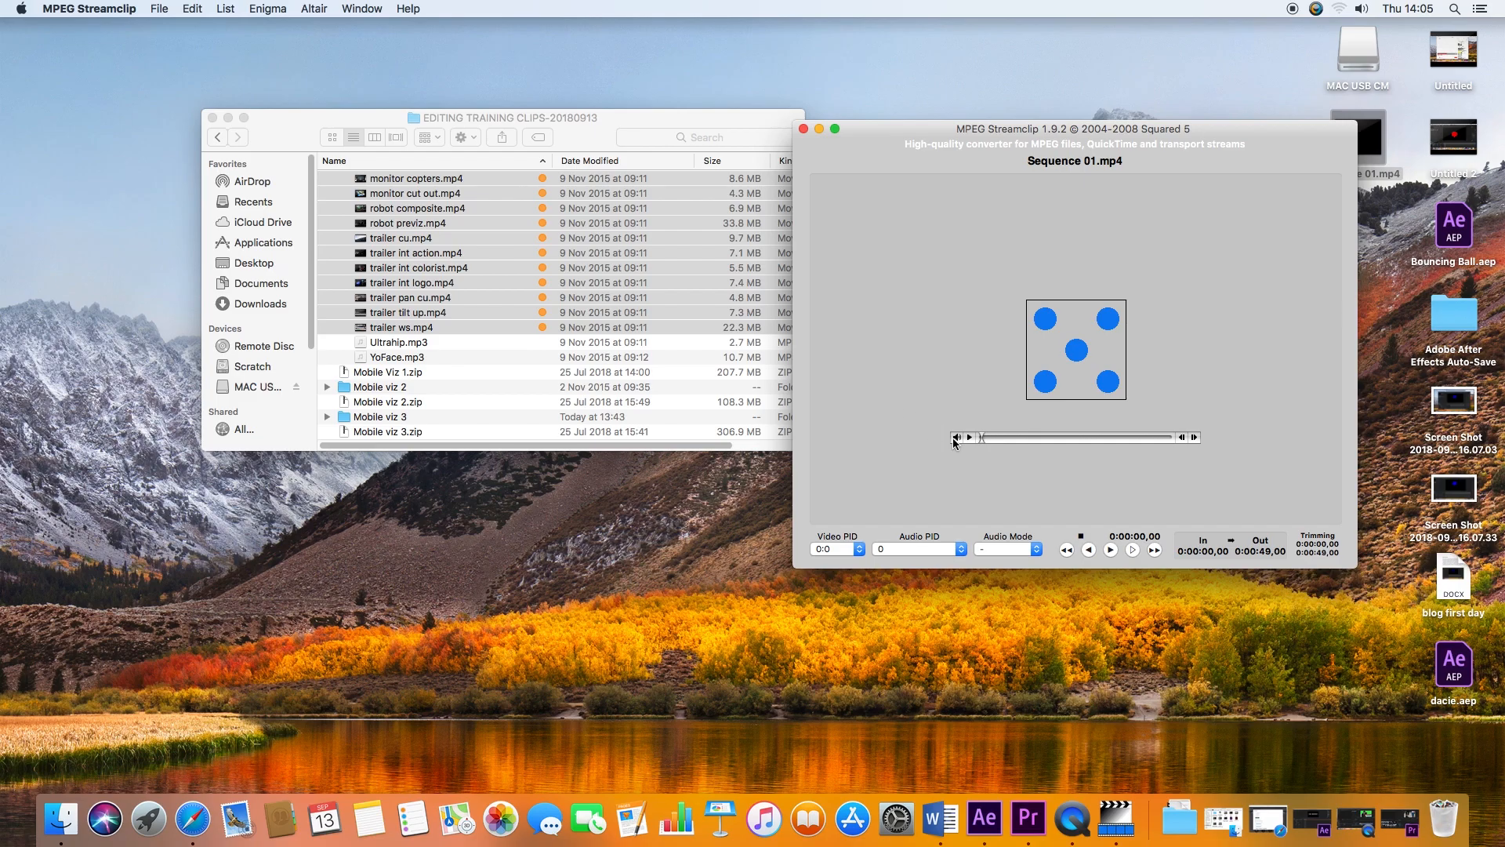
Play Sequence 01.mp4, skip ahead to near its middle to check the footage, and close the player.
left_click(972, 438)
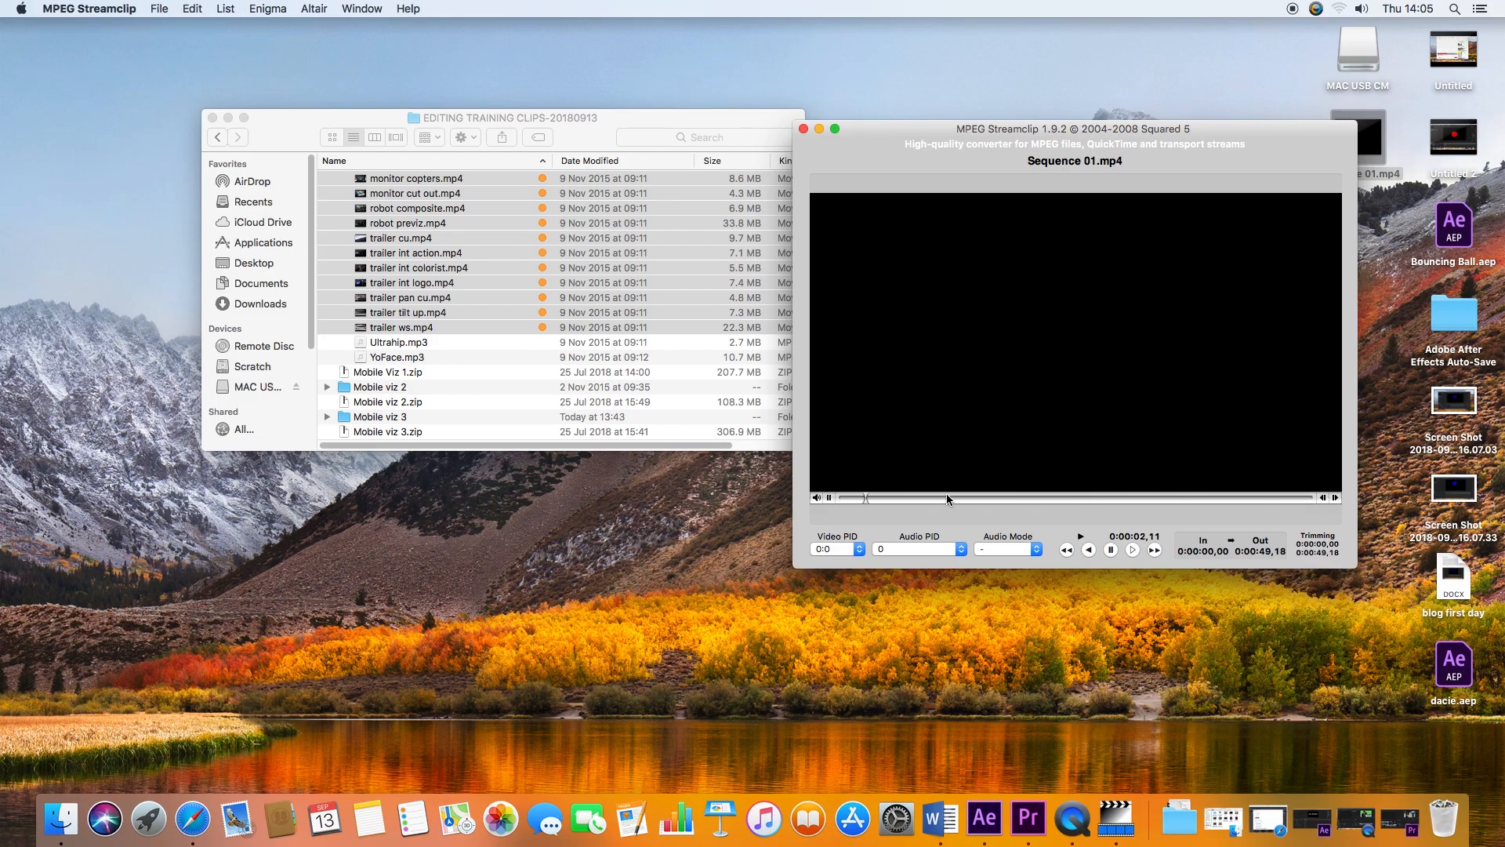
left_click_drag(950, 497, 1048, 508)
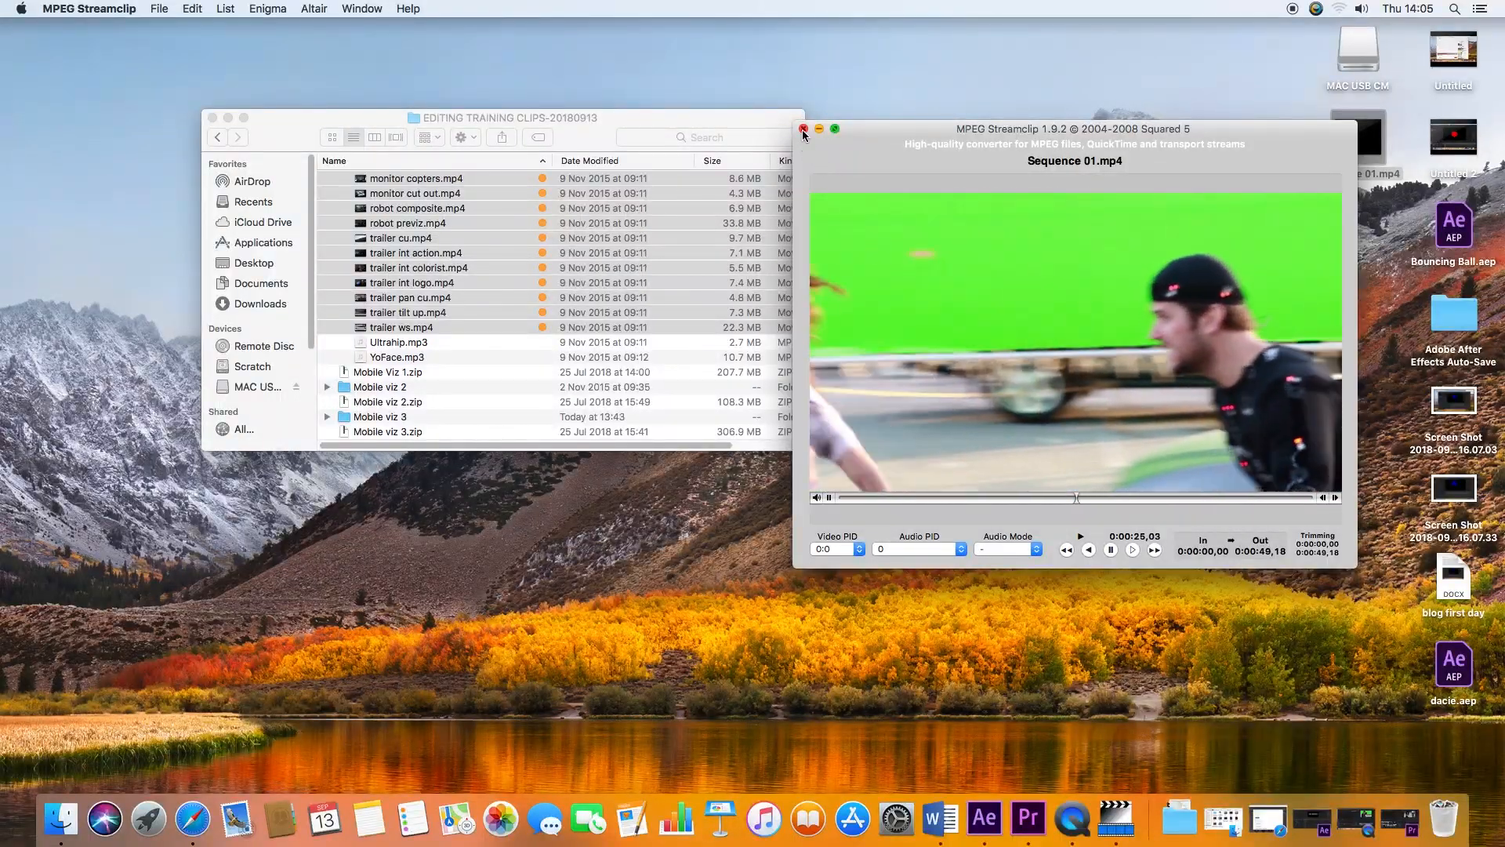
left_click(804, 129)
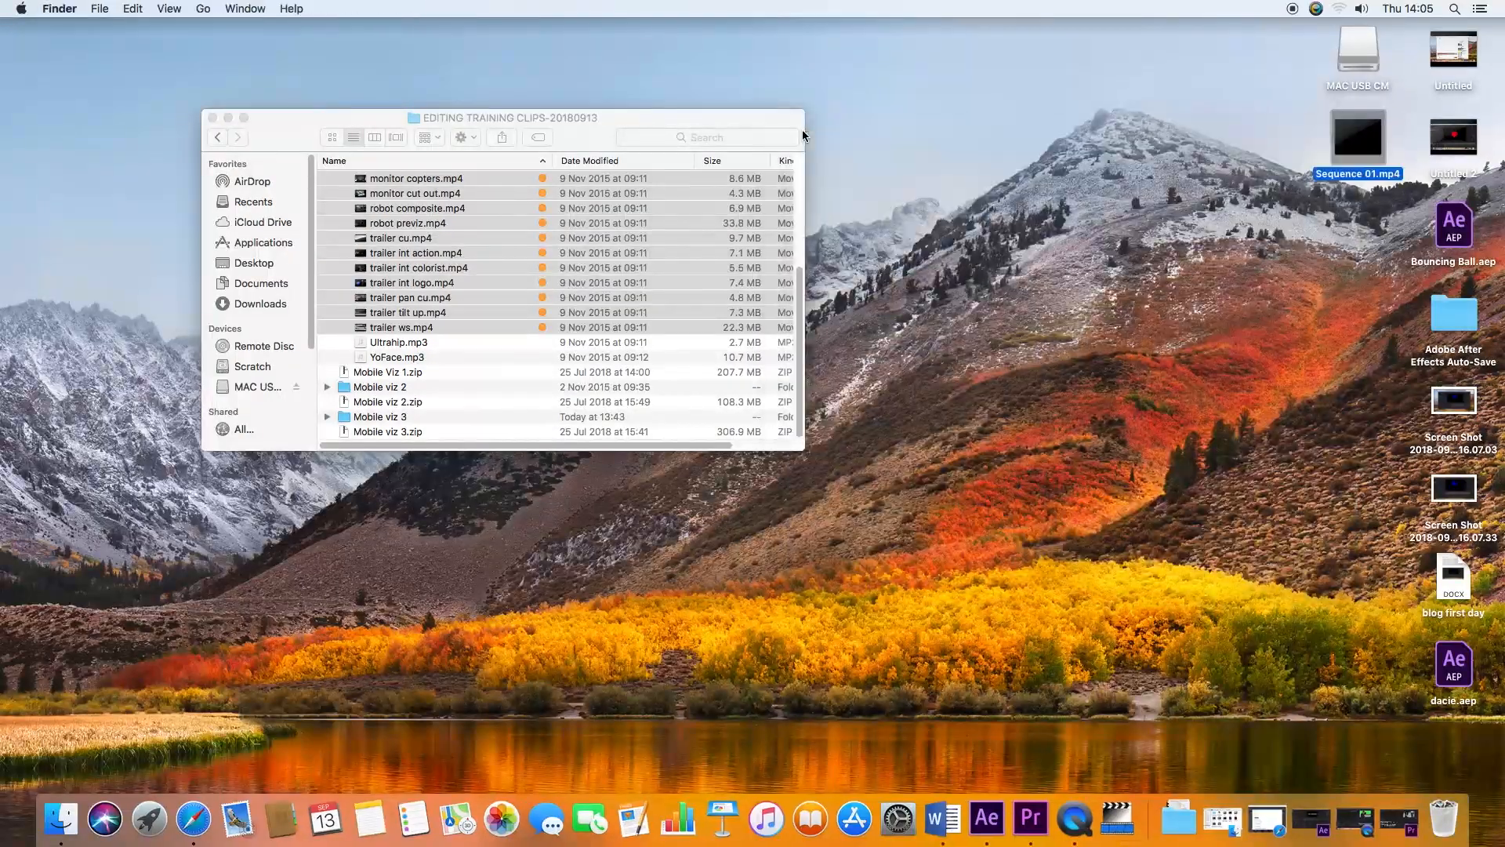
left_click(1022, 374)
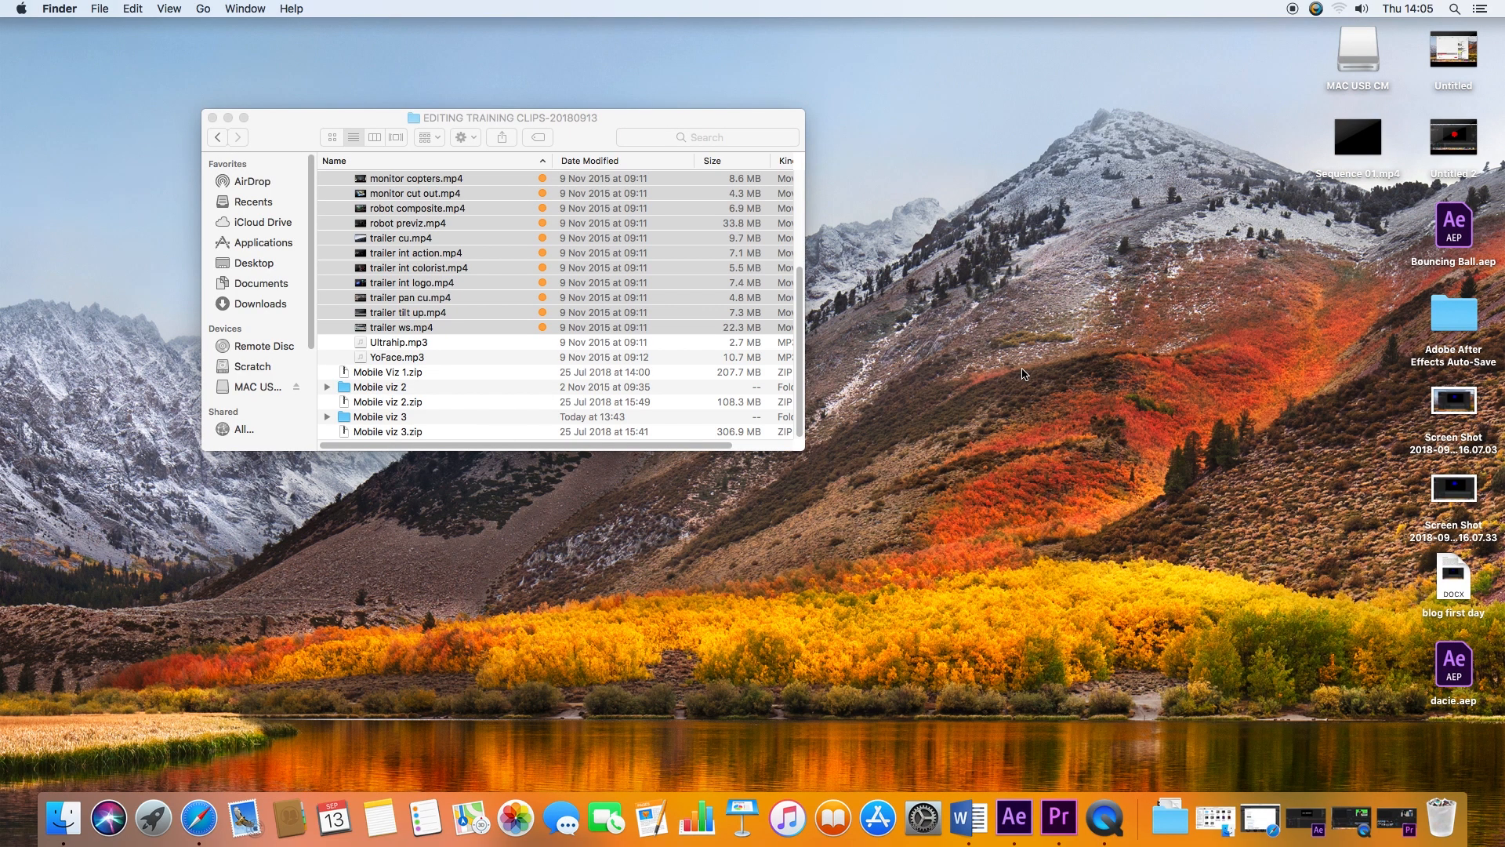